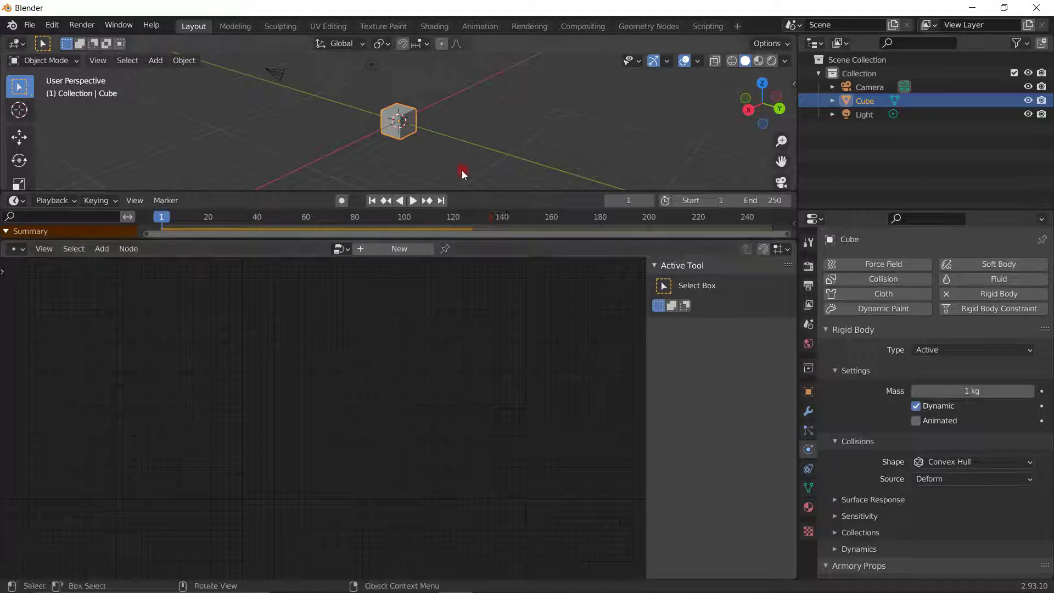
# - Remove the rigid body physics from the cube and add it again
pyautogui.moveTo(417, 141); pyautogui.dragTo(427, 144, button='middle')
pyautogui.scroll(4, 428, 141)
pyautogui.moveTo(436, 104)
pyautogui.keyDown('shift'); pyautogui.mouseDown(button='middle')
pyautogui.moveTo(483, 167)
pyautogui.moveTo(405, 133)
pyautogui.moveTo(399, 109)
pyautogui.moveTo(440, 111)
pyautogui.mouseUp(button='middle'); pyautogui.keyUp('shift')
pyautogui.scroll(-1, 441, 111)
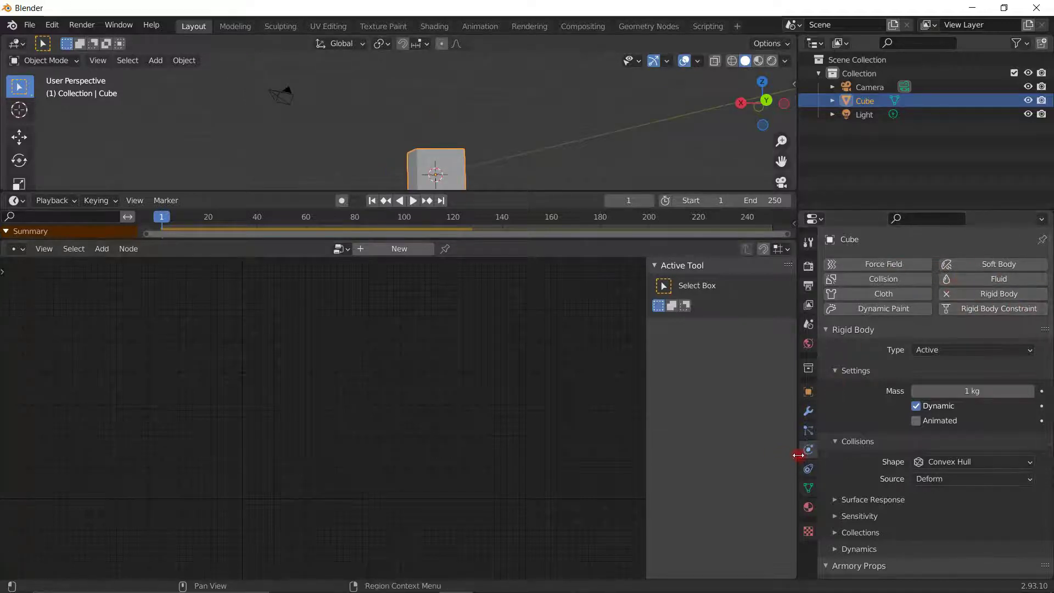
pyautogui.click(988, 295)
pyautogui.click(1002, 297)
pyautogui.scroll(-2, 490, 142)
pyautogui.moveTo(490, 142); pyautogui.dragTo(512, 164, button='middle')
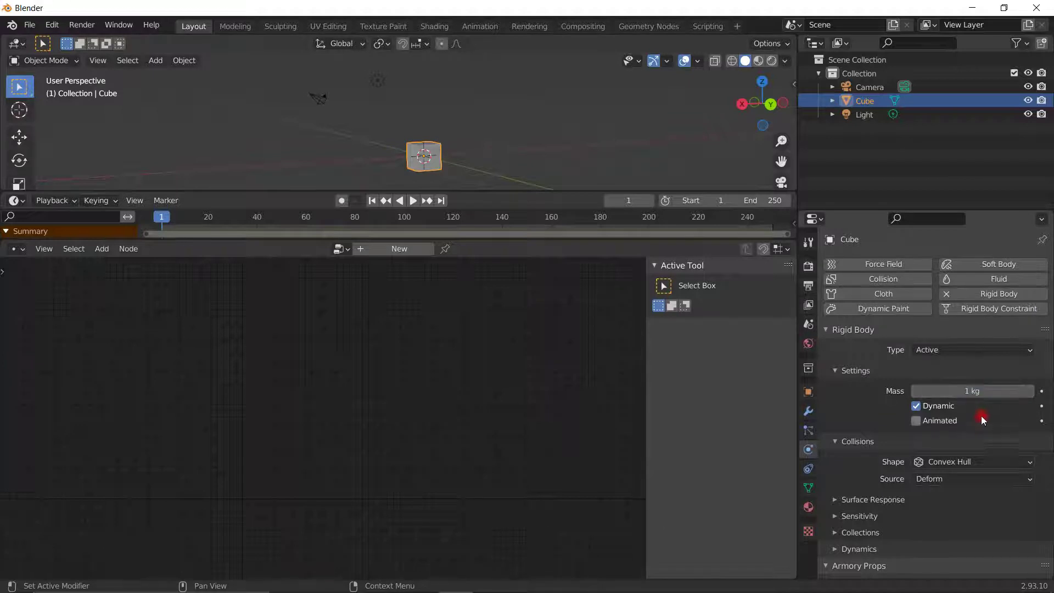
# - Set the cube's rigid body collision shape to Box
pyautogui.scroll(-2, 958, 416)
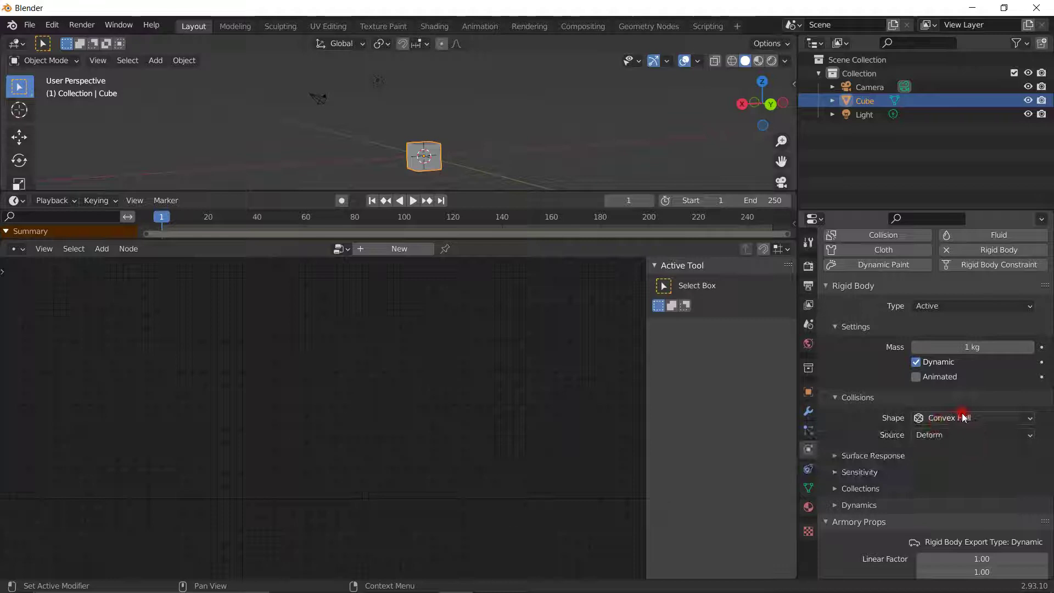
pyautogui.click(961, 417)
pyautogui.click(957, 435)
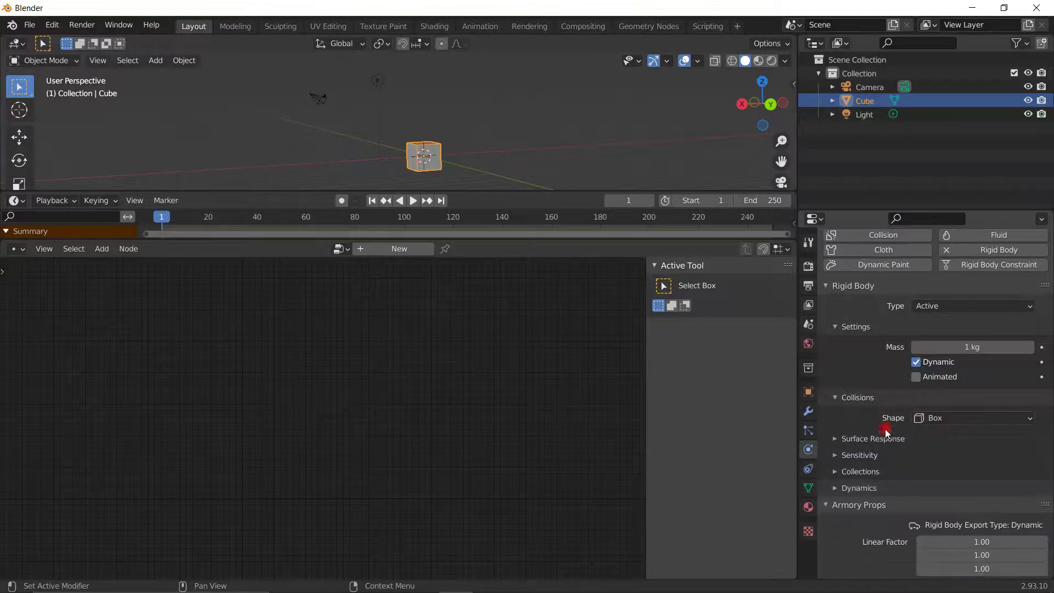
pyautogui.scroll(2, 893, 398)
pyautogui.scroll(-2, 893, 398)
pyautogui.scroll(2, 940, 379)
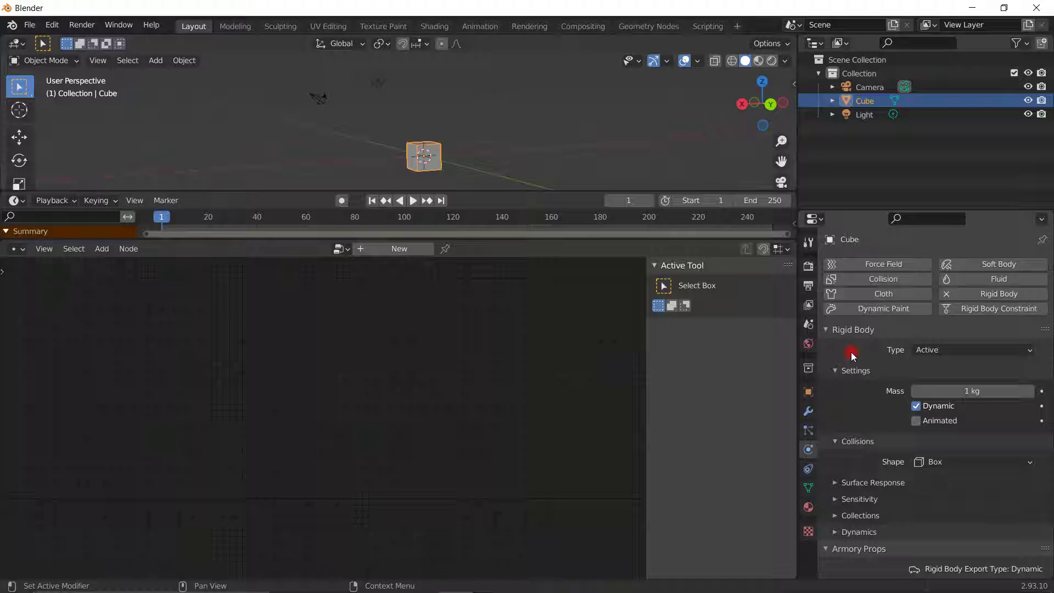
# - Turn off the cube's Dynamic rigid body setting and turn it back on
pyautogui.click(945, 351)
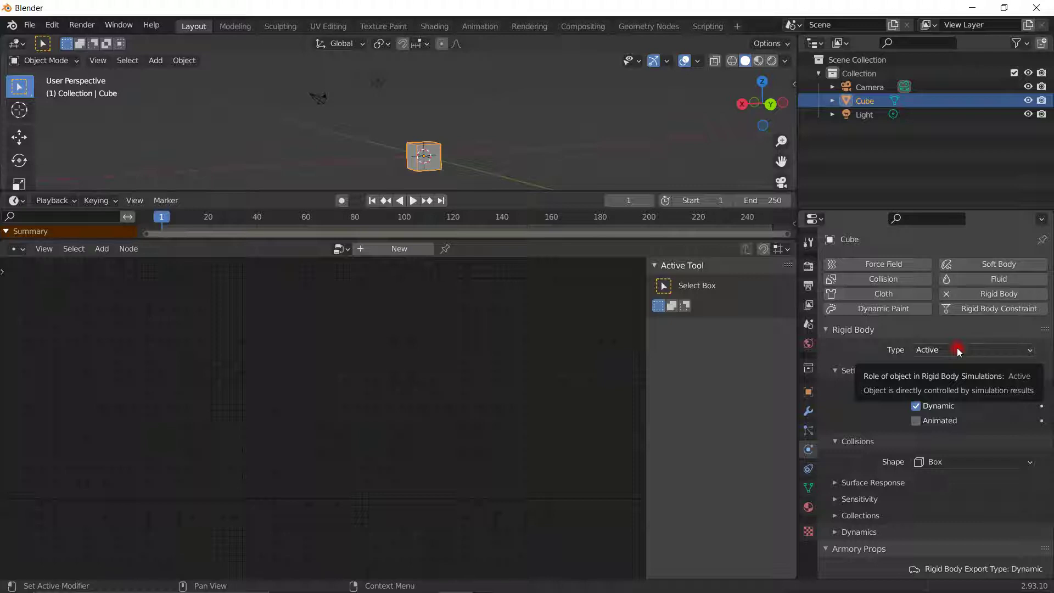
pyautogui.scroll(-1, 954, 357)
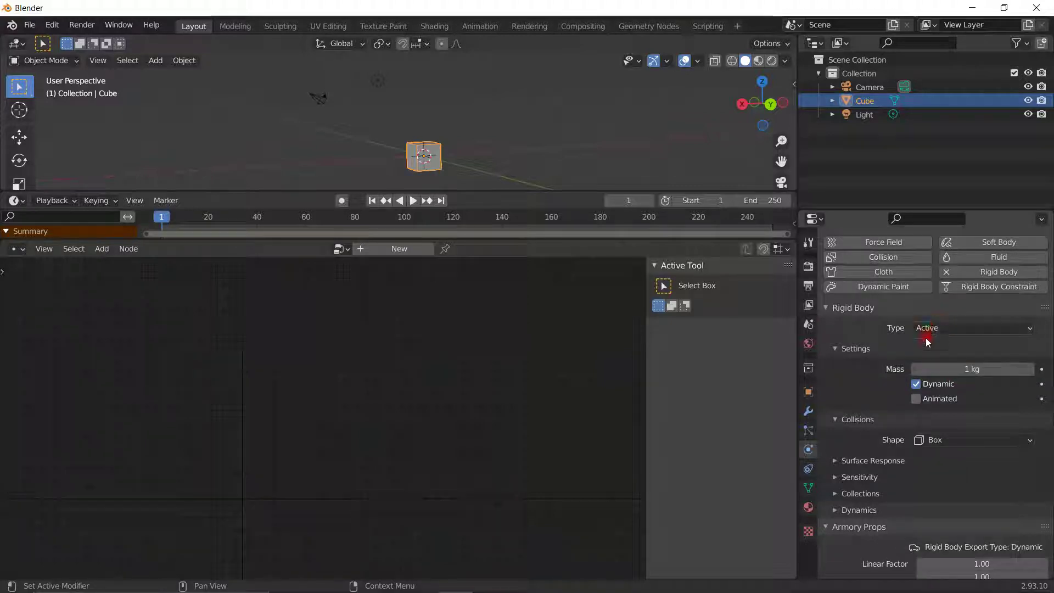
pyautogui.scroll(-1, 927, 341)
pyautogui.click(946, 362)
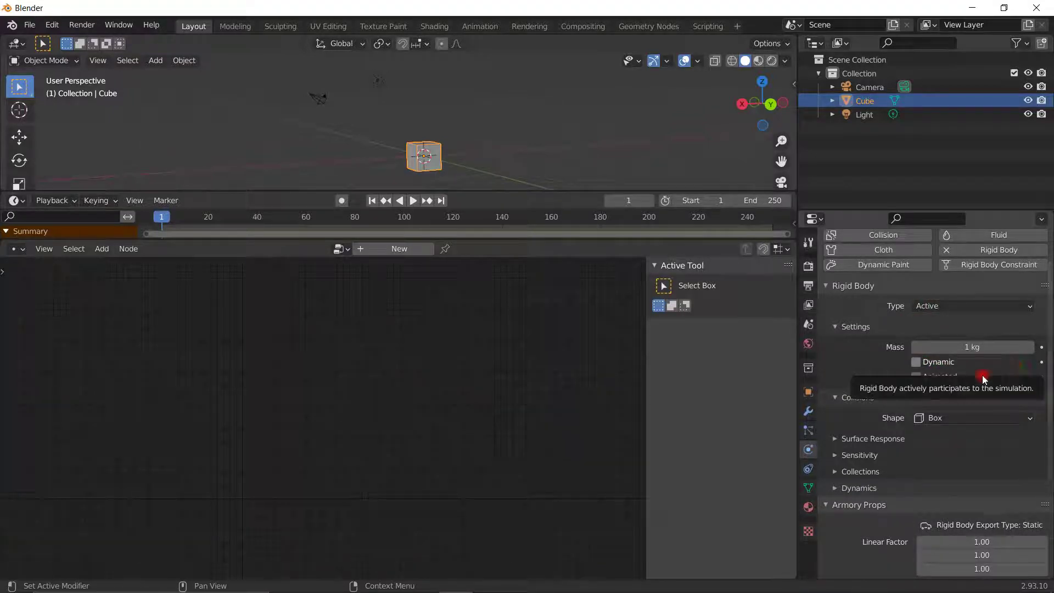
pyautogui.click(935, 363)
pyautogui.scroll(-1, 876, 382)
pyautogui.scroll(-3, 873, 383)
pyautogui.scroll(3, 874, 382)
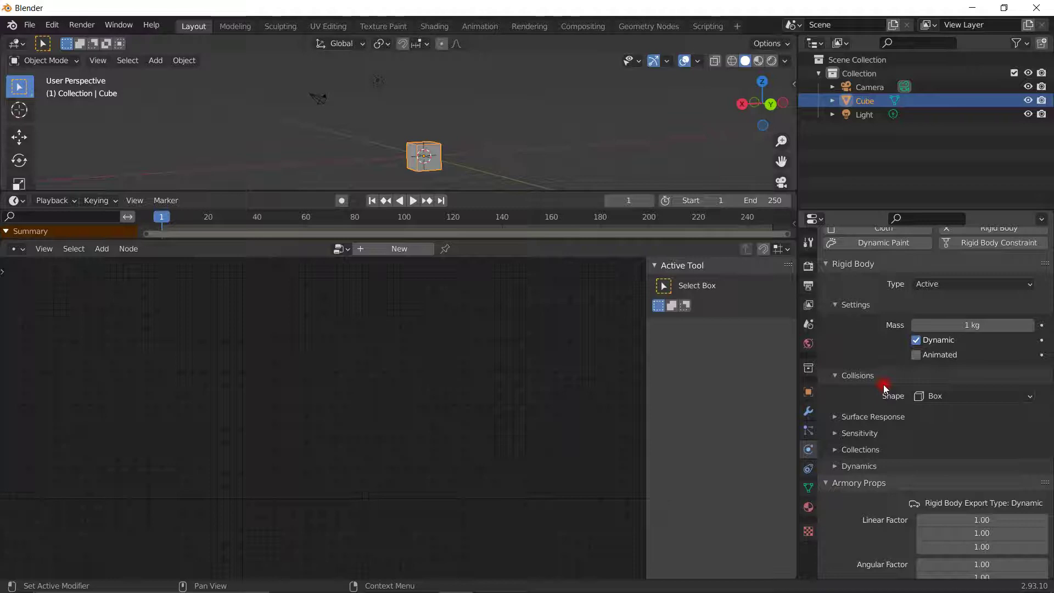
# - Try the Passive rigid body type on the cube with Animated on and off, and return the type to Active
pyautogui.click(934, 287)
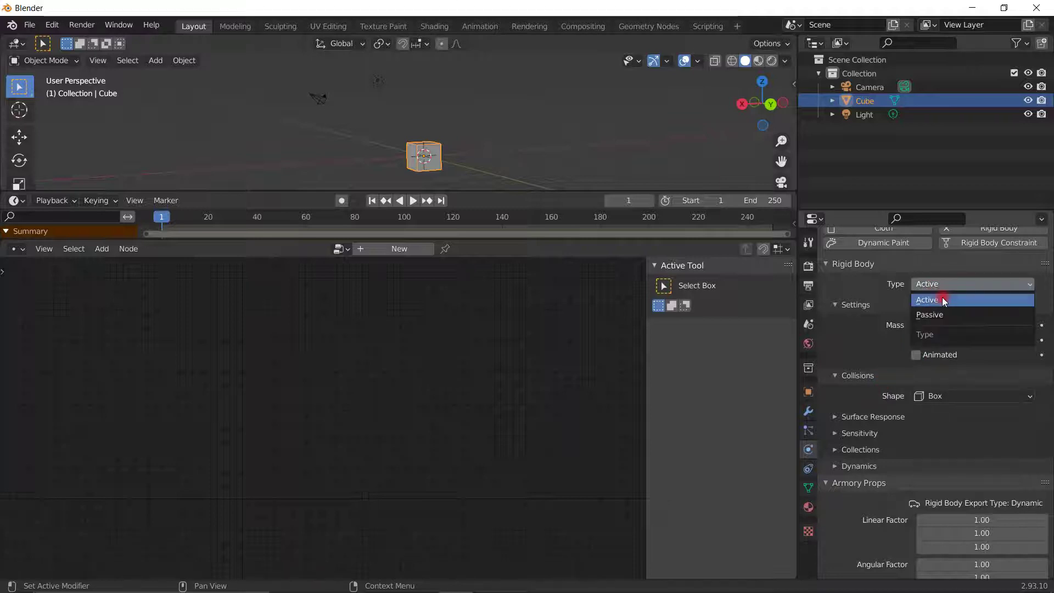
pyautogui.click(943, 309)
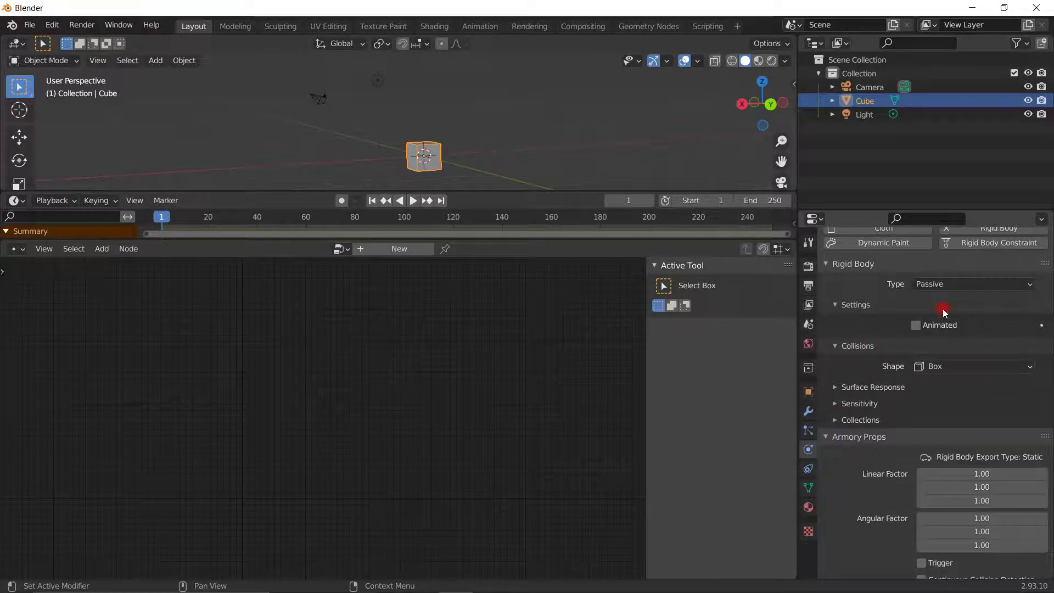
pyautogui.click(940, 325)
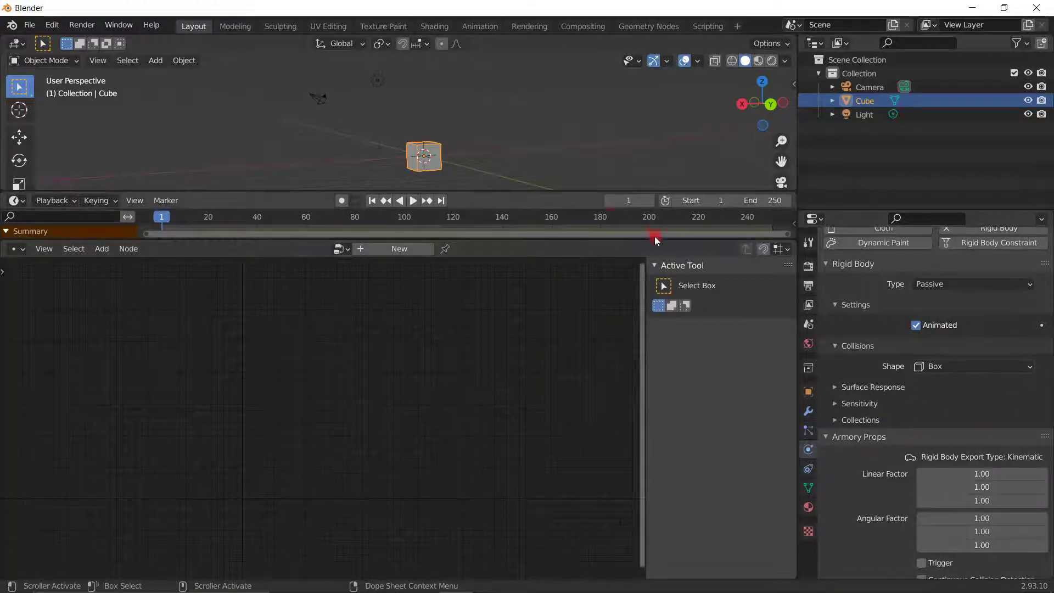
pyautogui.click(928, 325)
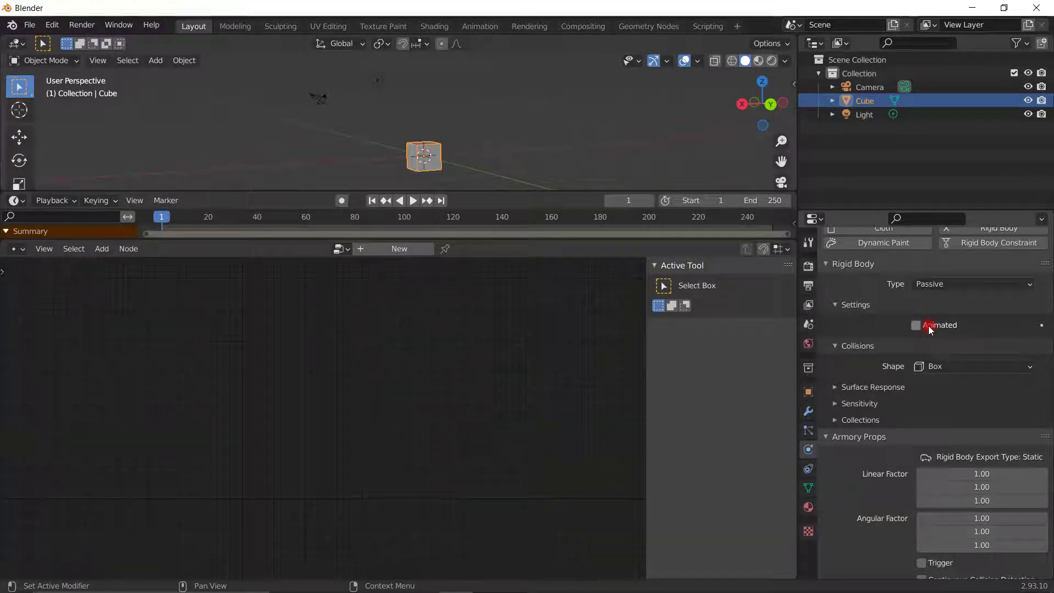
pyautogui.scroll(-2, 927, 328)
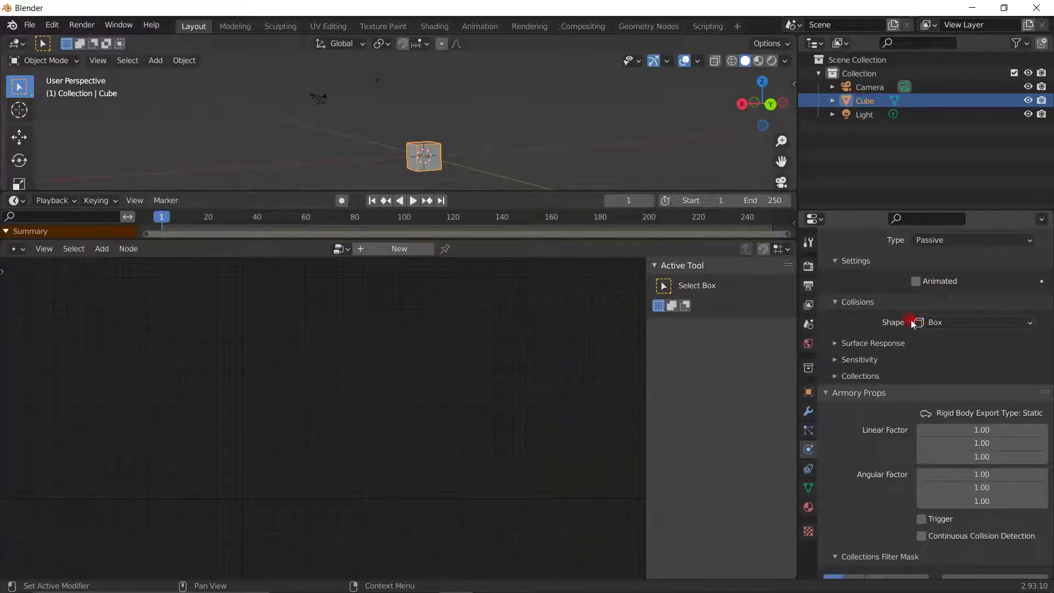
pyautogui.scroll(2, 941, 399)
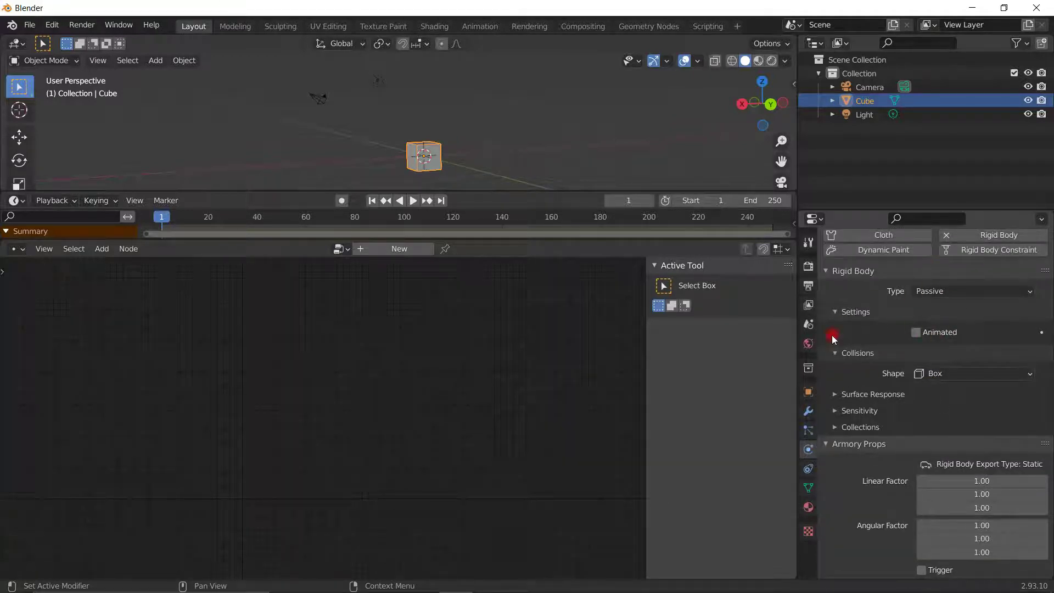
pyautogui.click(952, 291)
pyautogui.click(949, 308)
# - Collapse the rigid body Settings and examine the friction and bounciness options under Surface Response
pyautogui.click(849, 313)
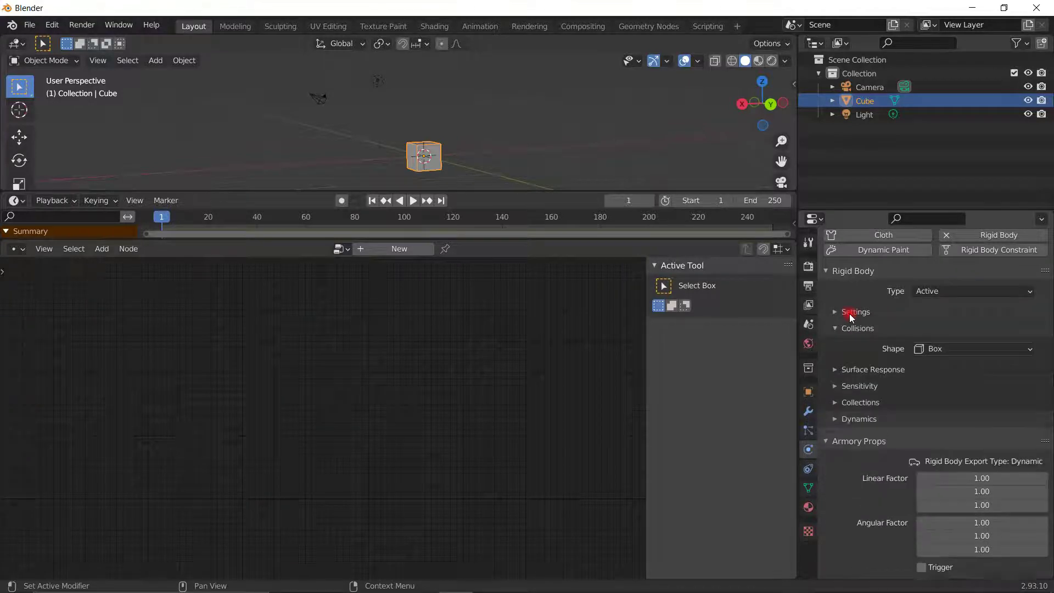
pyautogui.click(853, 328)
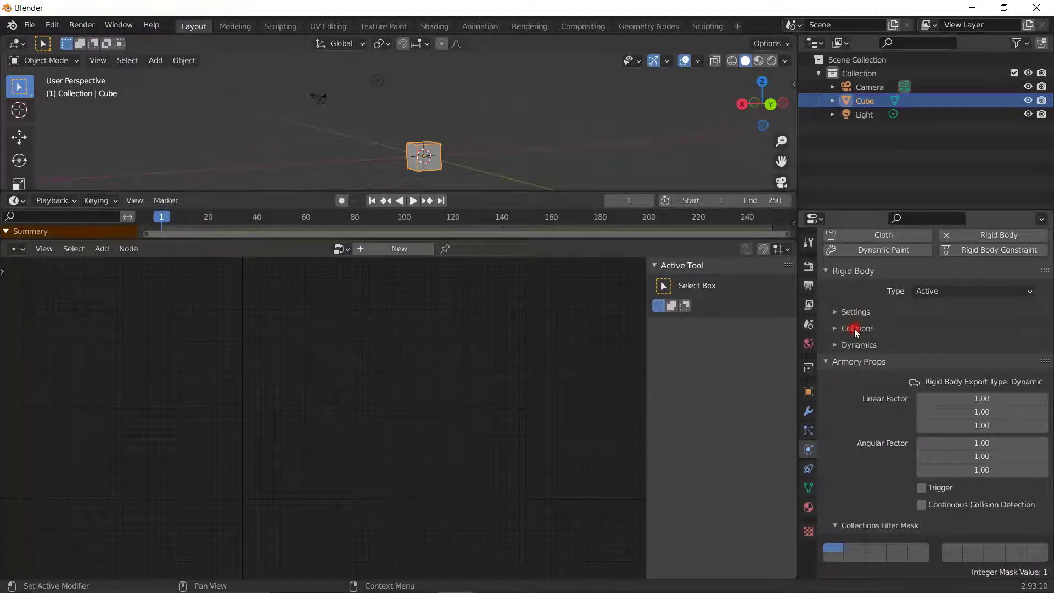
pyautogui.click(852, 328)
pyautogui.click(860, 370)
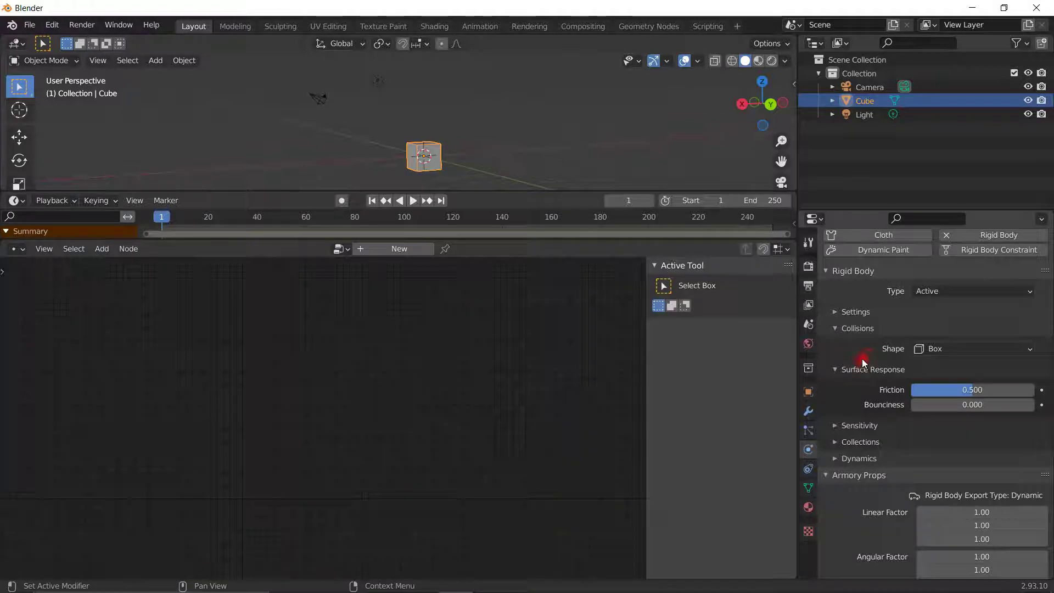
pyautogui.click(863, 329)
pyautogui.click(861, 330)
pyautogui.click(881, 369)
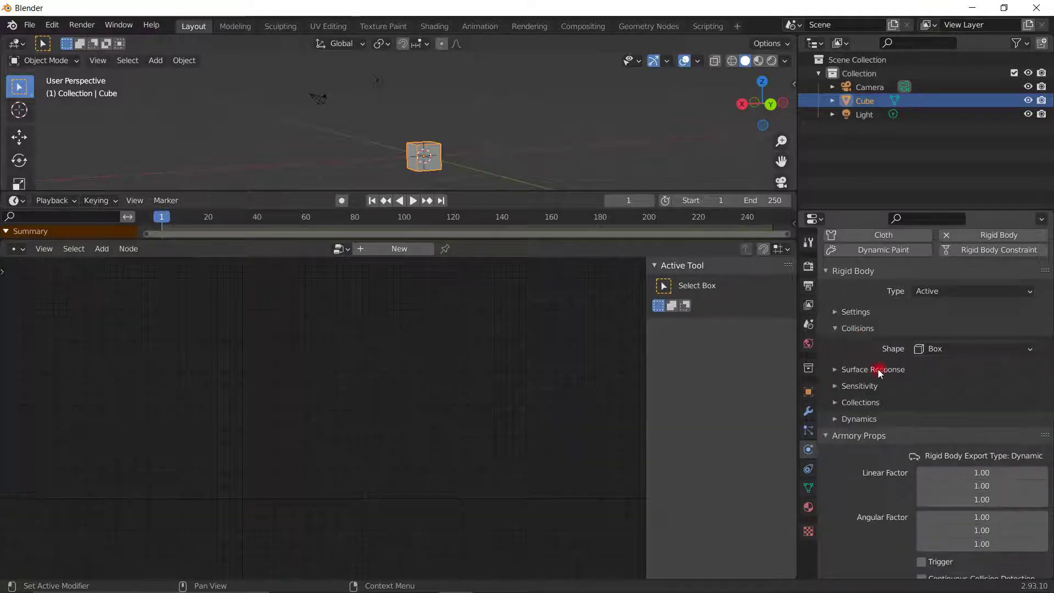
# - Examine the damping and deactivation options in the cube's Dynamics section, and collapse that section again
pyautogui.click(860, 418)
pyautogui.scroll(-2, 873, 425)
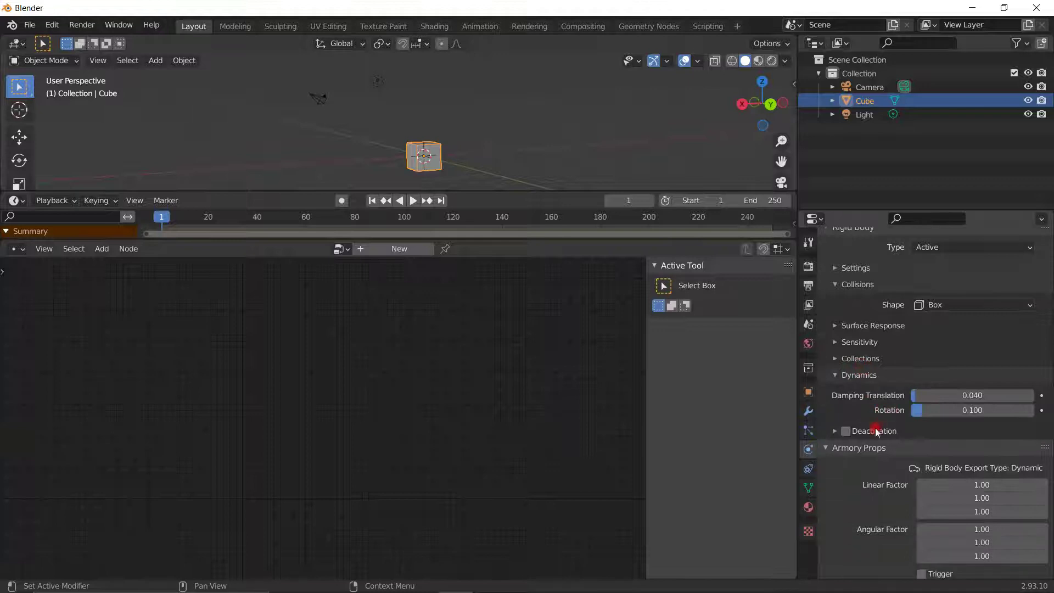
pyautogui.click(836, 431)
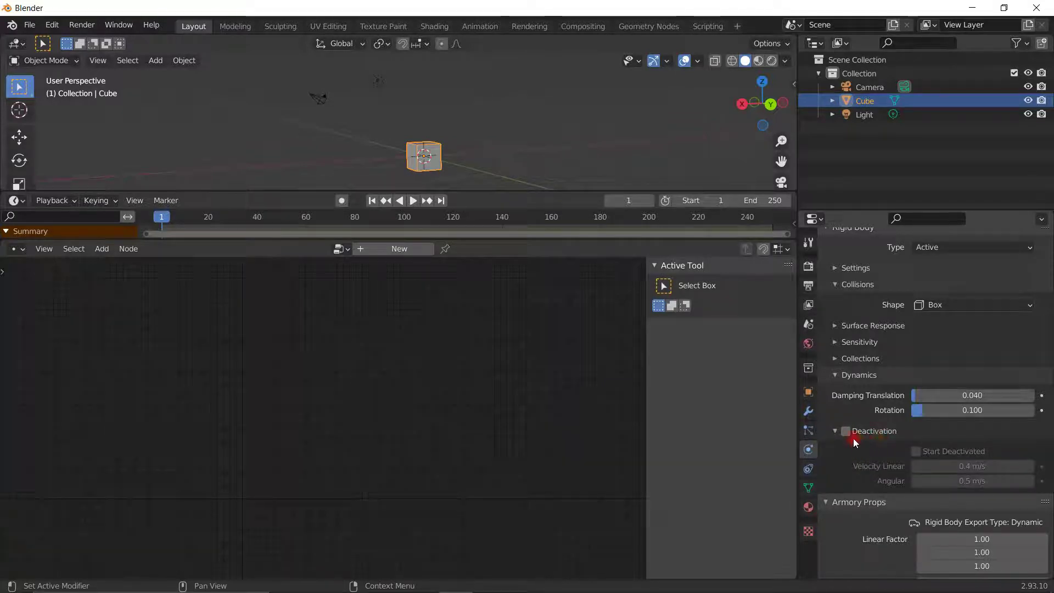
pyautogui.click(844, 377)
pyautogui.scroll(-2, 882, 310)
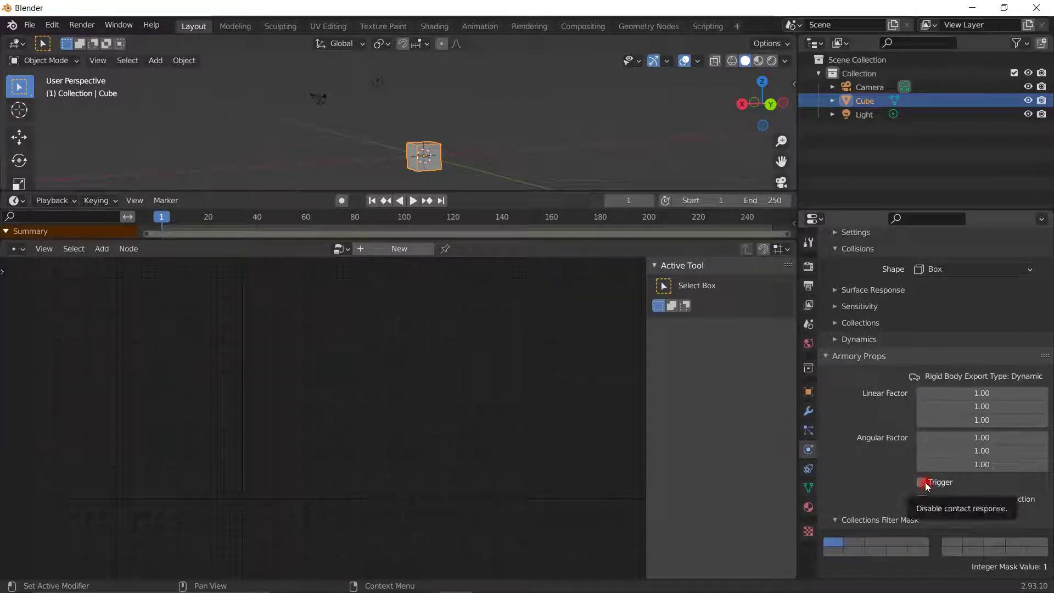
# - Expand the cube's rigid body Settings again and review the Armory Props, including Trigger and the Collections Filter Mask
pyautogui.scroll(6, 995, 304)
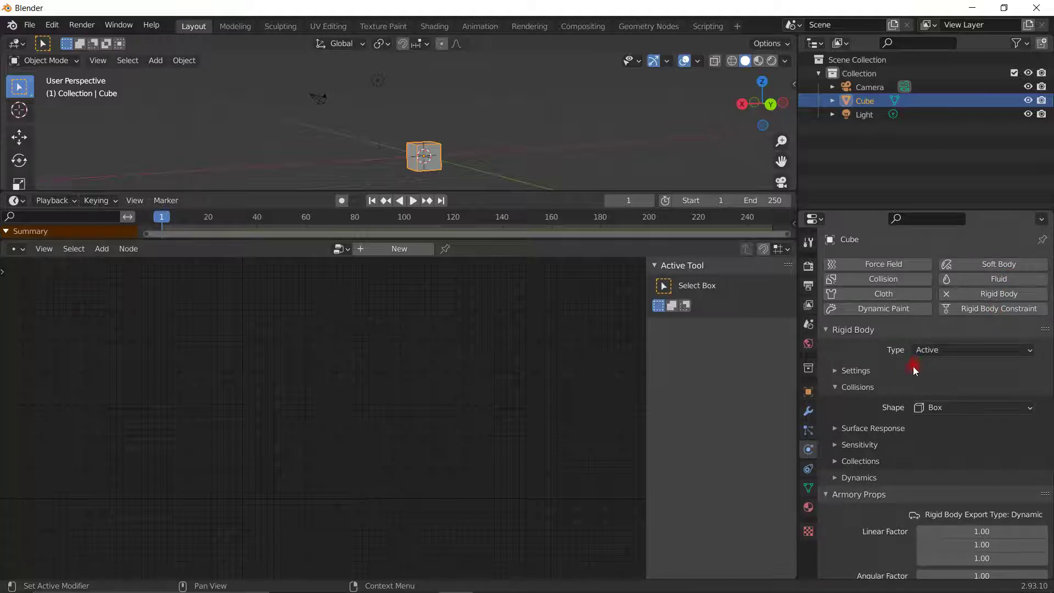
pyautogui.click(860, 371)
pyautogui.scroll(-8, 984, 404)
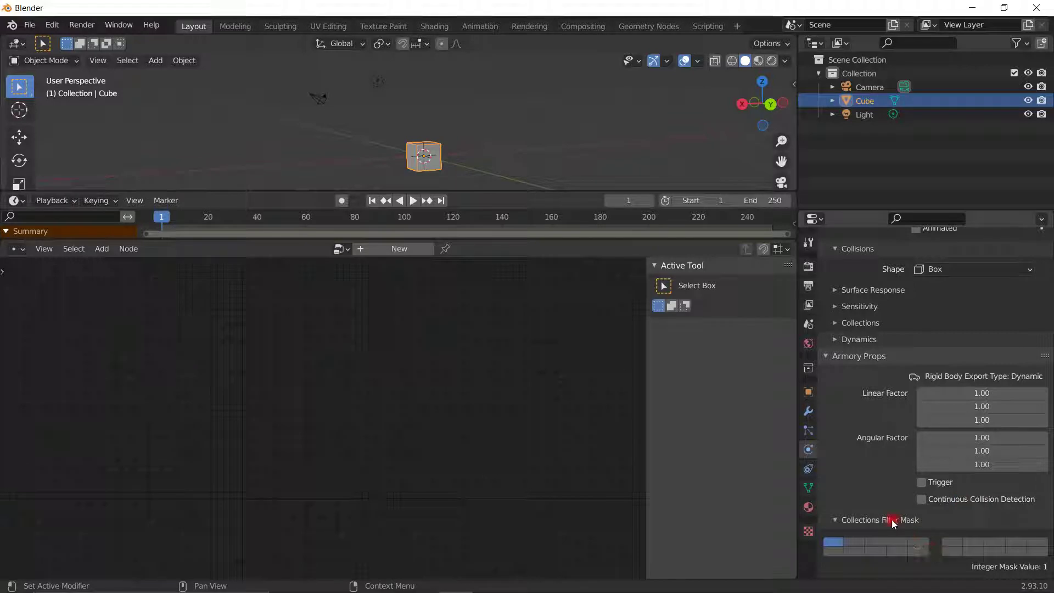
pyautogui.scroll(8, 865, 359)
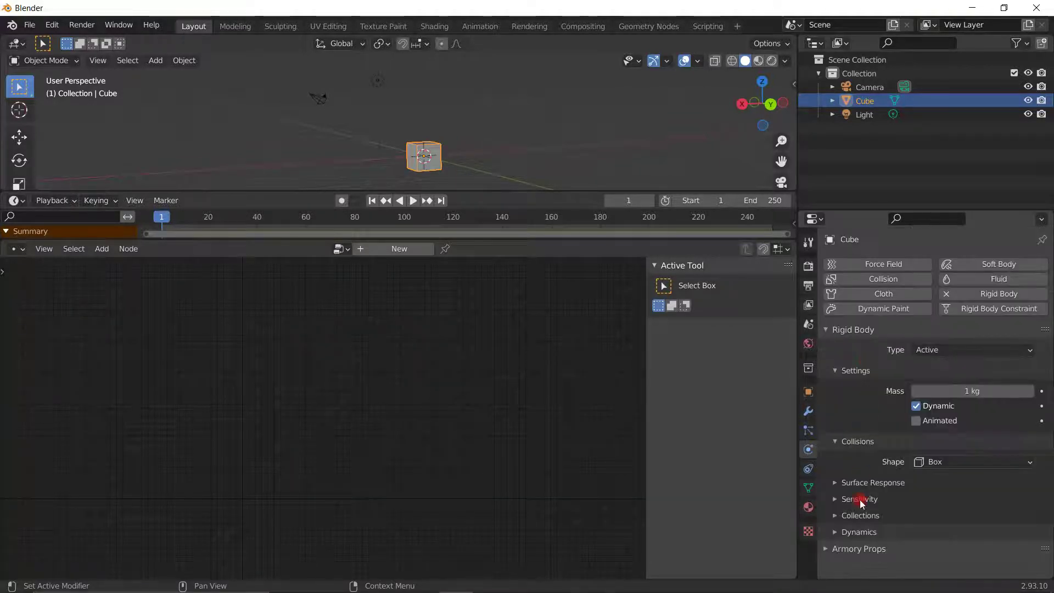
pyautogui.click(860, 548)
pyautogui.scroll(-5, 859, 545)
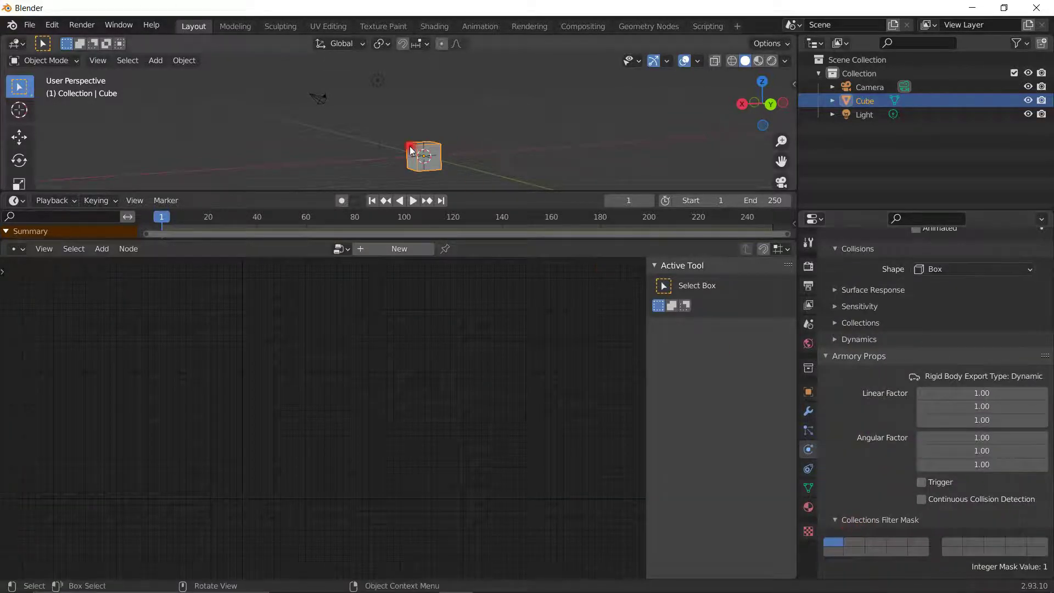
# - Enlarge the 3D viewport by shifting the borders of the timeline and node editor areas downward
pyautogui.scroll(-2, 468, 134)
pyautogui.moveTo(467, 133); pyautogui.dragTo(479, 146, button='middle')
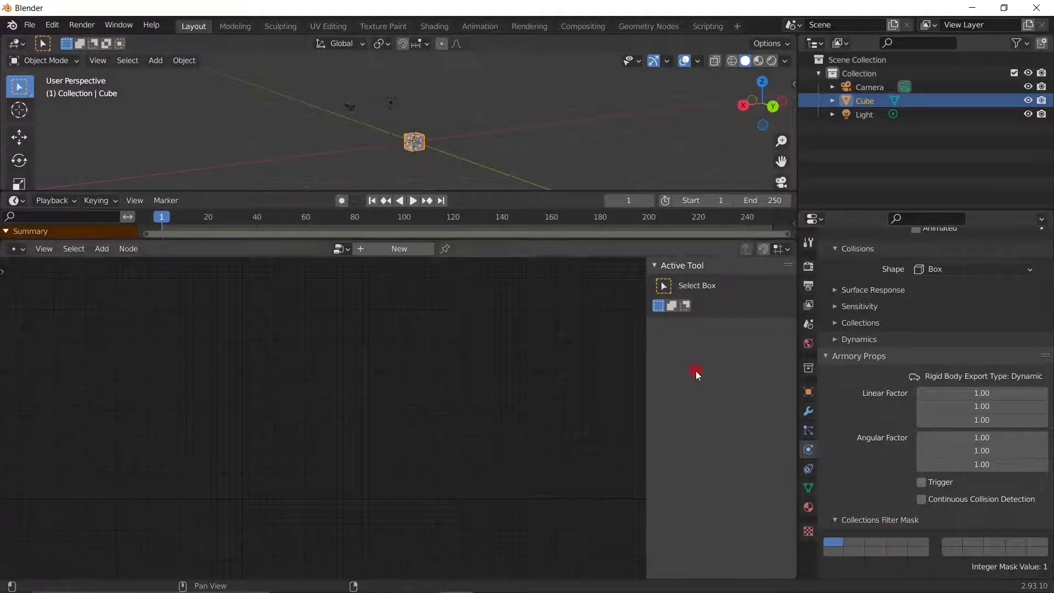
pyautogui.moveTo(492, 239); pyautogui.dragTo(492, 273)
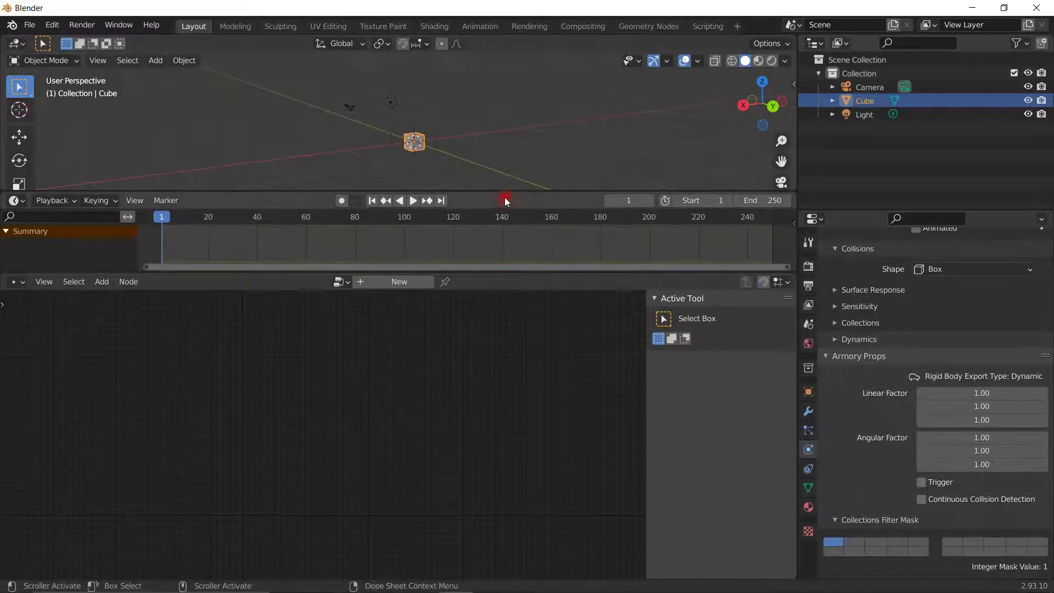
pyautogui.moveTo(509, 190); pyautogui.dragTo(504, 272)
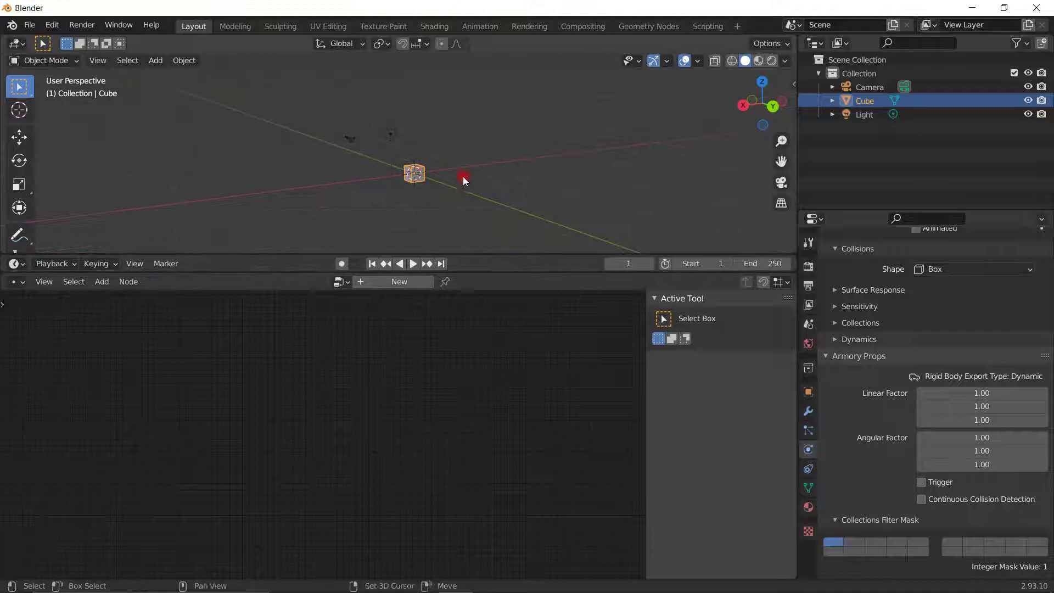
# - Add a large cone mesh next to the cube using the Add Cone tool
pyautogui.scroll(4, 463, 176)
pyautogui.scroll(1, 460, 201)
pyautogui.scroll(-2, 20, 214)
pyautogui.click(22, 236)
pyautogui.moveTo(22, 236); pyautogui.dragTo(88, 269)
pyautogui.moveTo(484, 230); pyautogui.dragTo(563, 172)
pyautogui.click(530, 174)
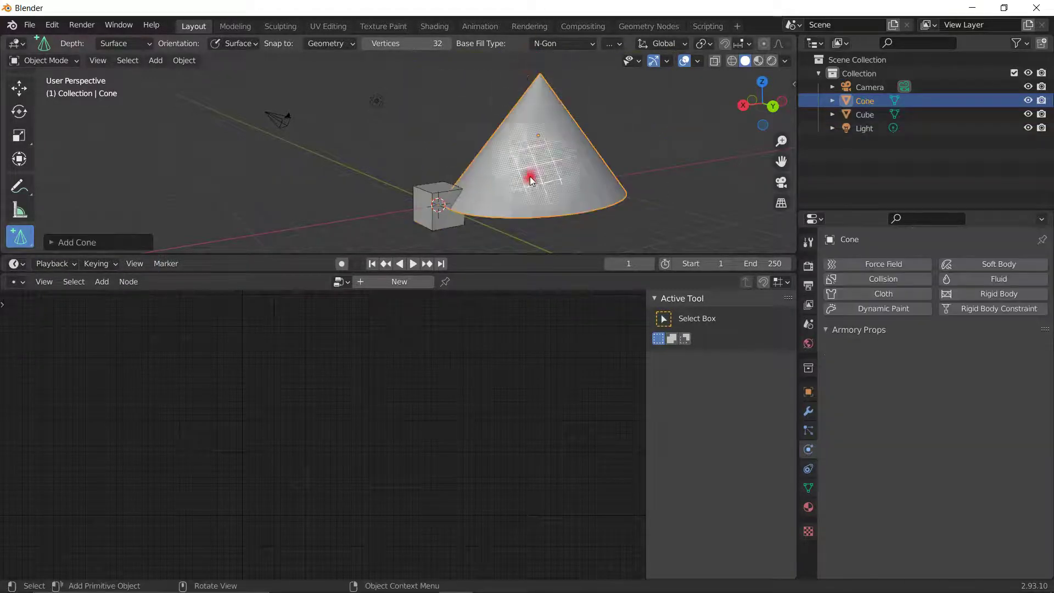
# - Move the cone slightly down along Z and away from the cube along the Y axis
pyautogui.moveTo(530, 174); pyautogui.dragTo(551, 188, button='middle')
pyautogui.click(19, 88)
pyautogui.scroll(3, 546, 179)
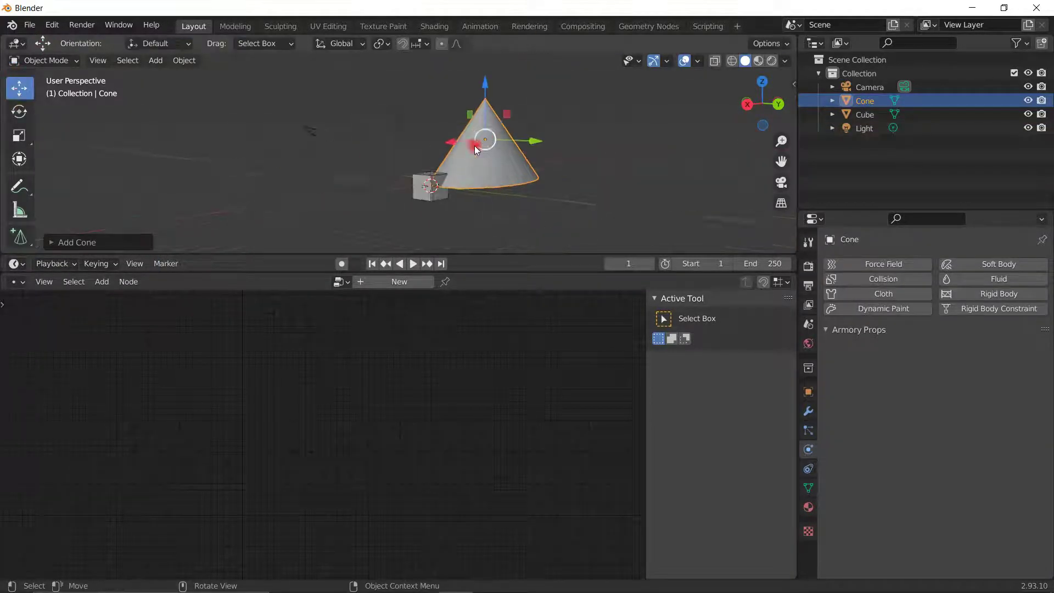
pyautogui.moveTo(520, 81); pyautogui.dragTo(527, 104)
pyautogui.moveTo(557, 166); pyautogui.dragTo(621, 170)
pyautogui.scroll(-5, 597, 189)
pyautogui.moveTo(598, 190); pyautogui.dragTo(613, 193, button='middle')
pyautogui.moveTo(445, 177); pyautogui.dragTo(405, 175, button='middle')
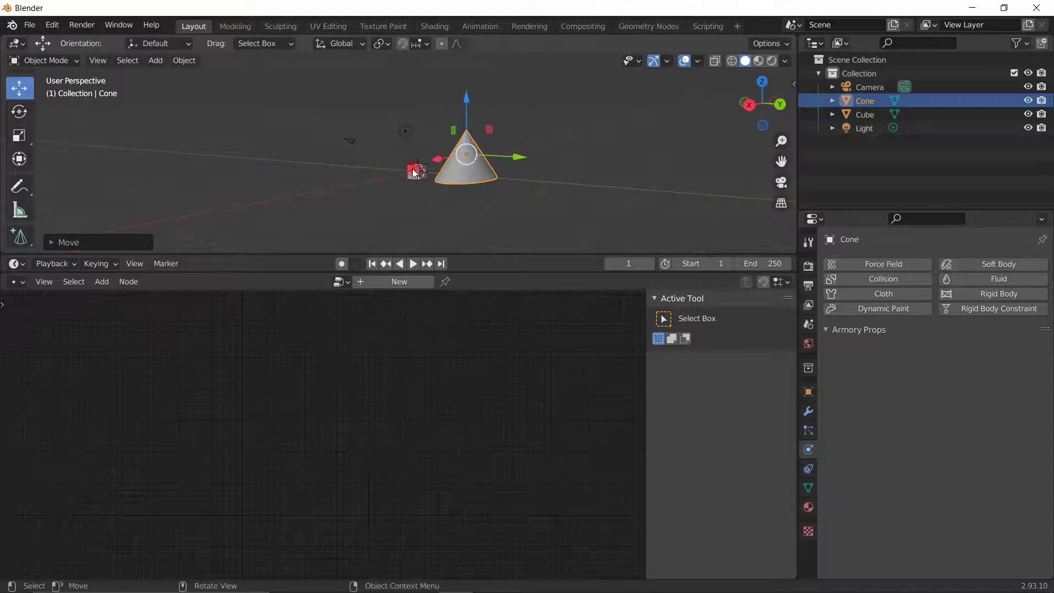
# - Duplicate the cube, place the copy above and beyond the cone, and select both cubes
pyautogui.click(418, 171)
pyautogui.hotkey('shift', 'd')
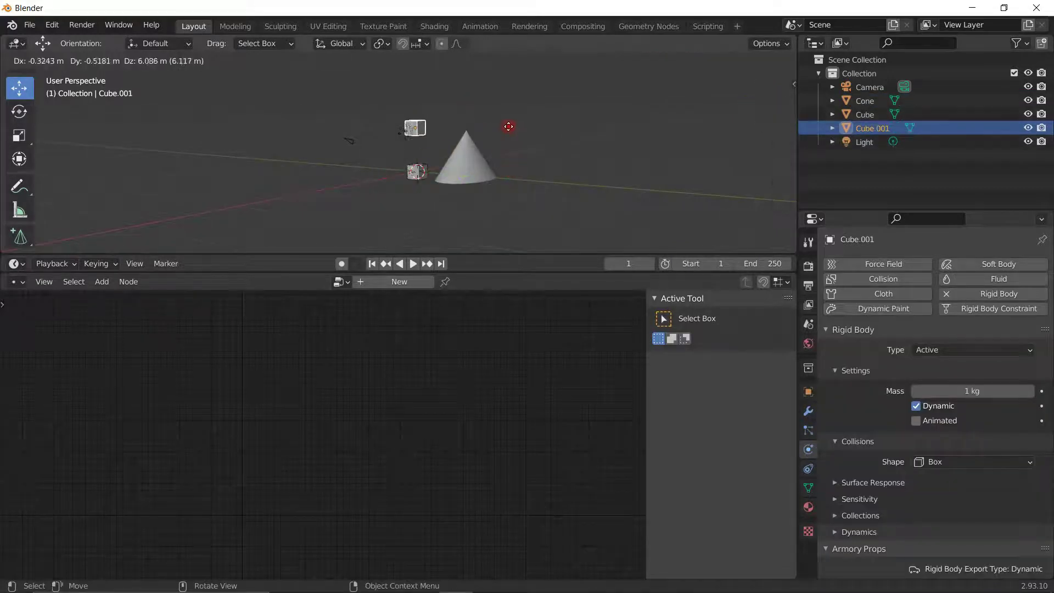
pyautogui.click(602, 115)
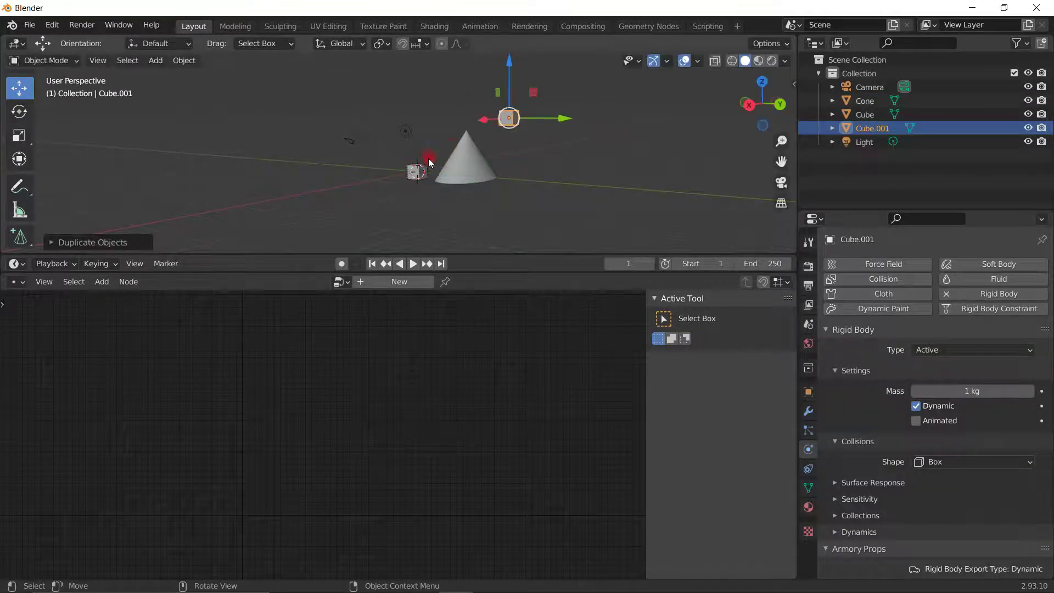
pyautogui.keyDown('shift'); pyautogui.click(419, 171); pyautogui.keyUp('shift')
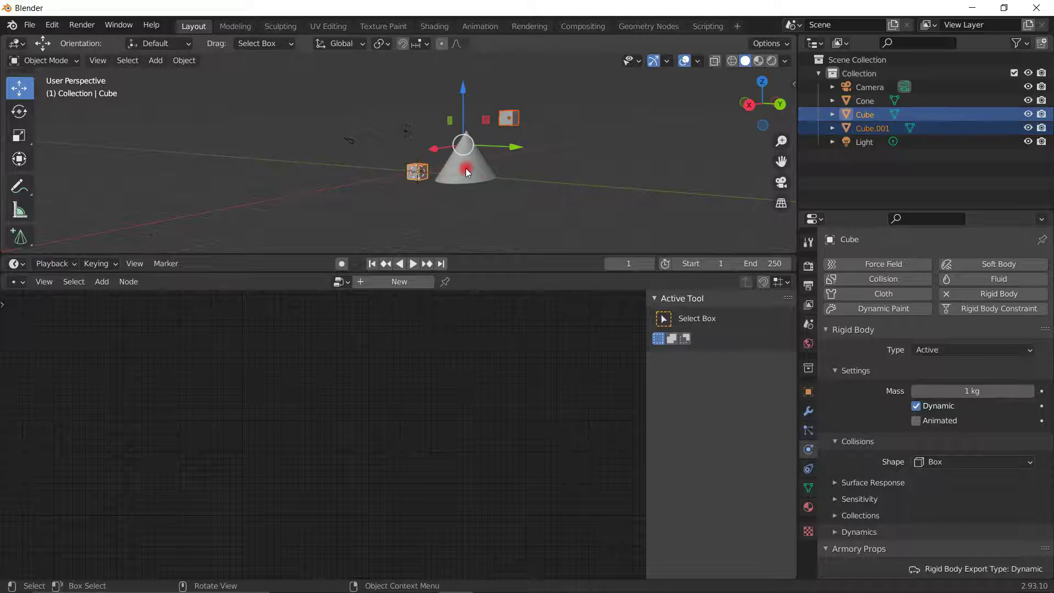
# - Limit the duplicate cube's Armory collections filter mask to the second collection only, giving an integer mask value of 2
pyautogui.click(465, 170)
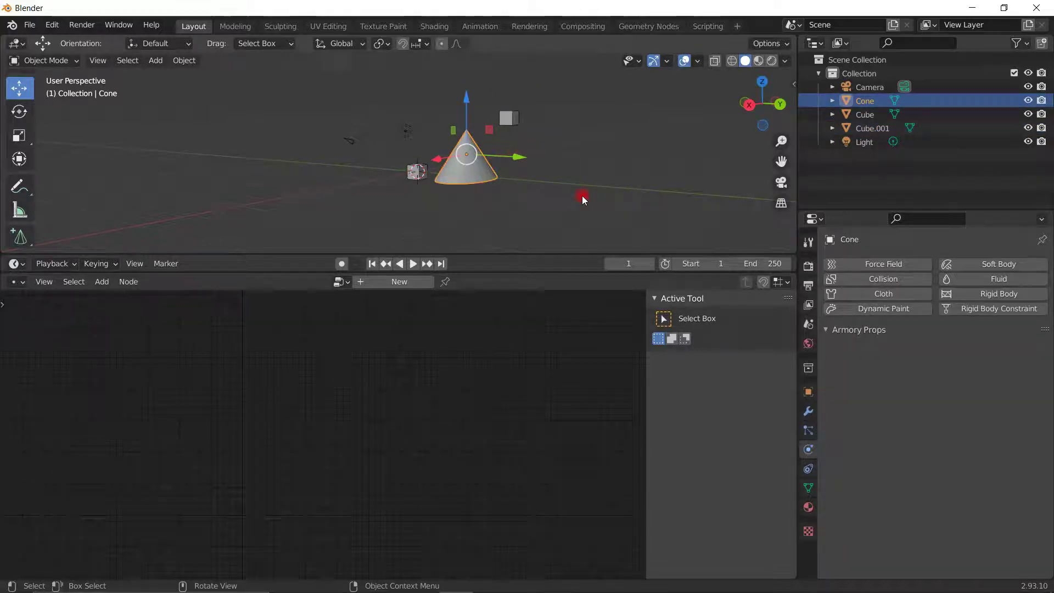
pyautogui.moveTo(621, 195); pyautogui.dragTo(543, 126, button='middle')
pyautogui.click(552, 107)
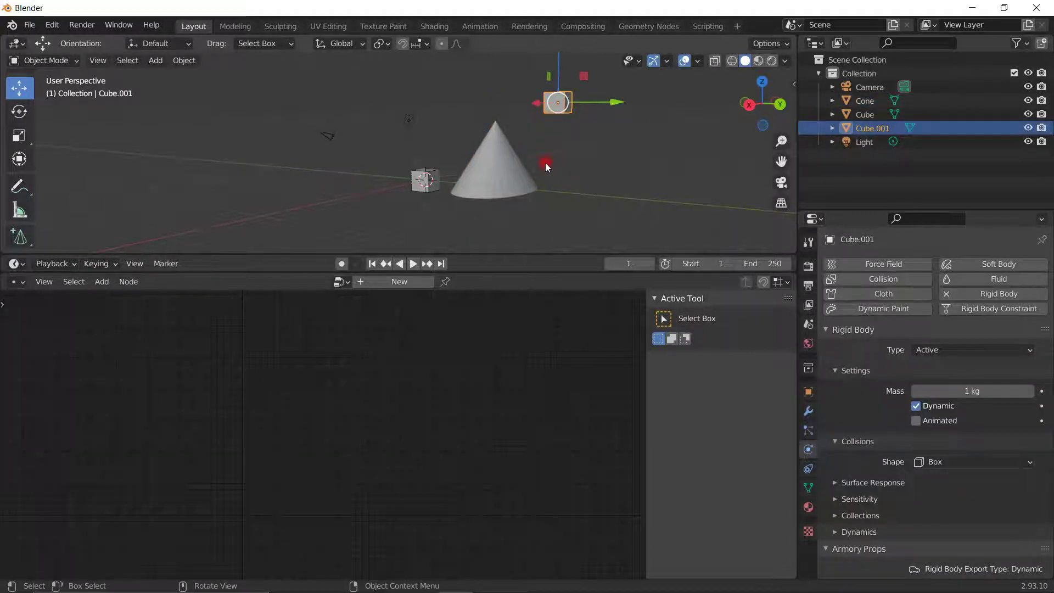
pyautogui.scroll(-8, 922, 395)
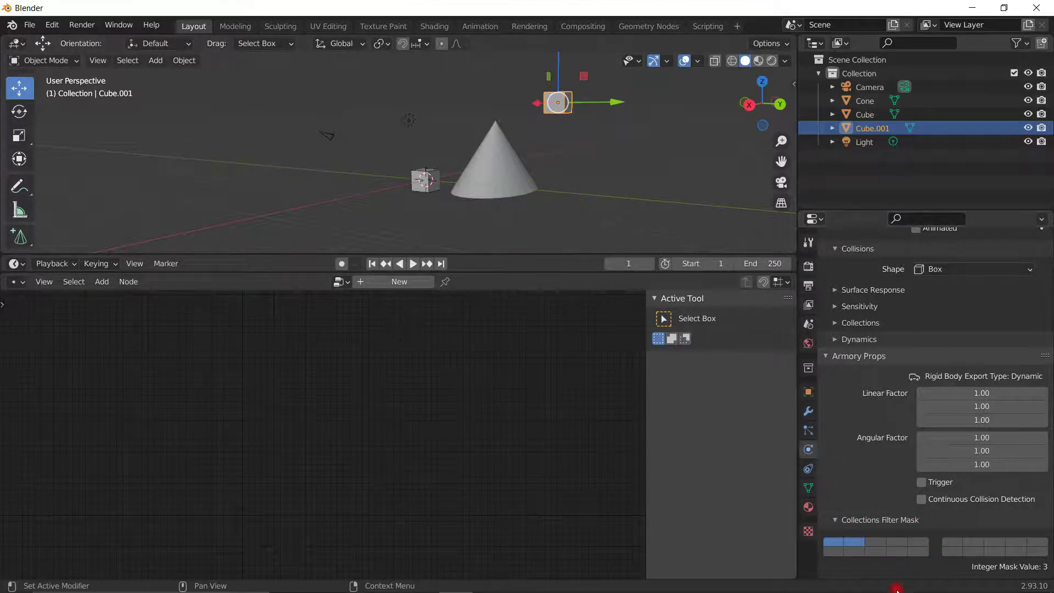
pyautogui.keyDown('shift'); pyautogui.click(830, 551); pyautogui.keyUp('shift')
pyautogui.keyDown('shift'); pyautogui.click(854, 544); pyautogui.keyUp('shift')
pyautogui.keyDown('shift'); pyautogui.click(834, 552); pyautogui.keyUp('shift')
pyautogui.keyDown('shift'); pyautogui.click(836, 543); pyautogui.keyUp('shift')
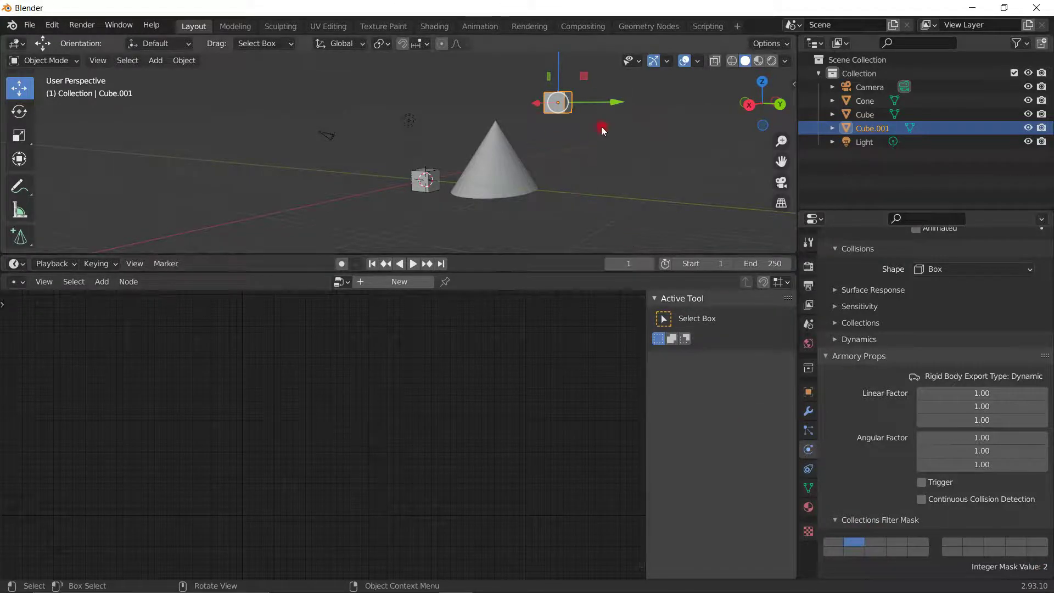
# - Add rigid body physics to the cone and set its type to Passive
pyautogui.click(503, 161)
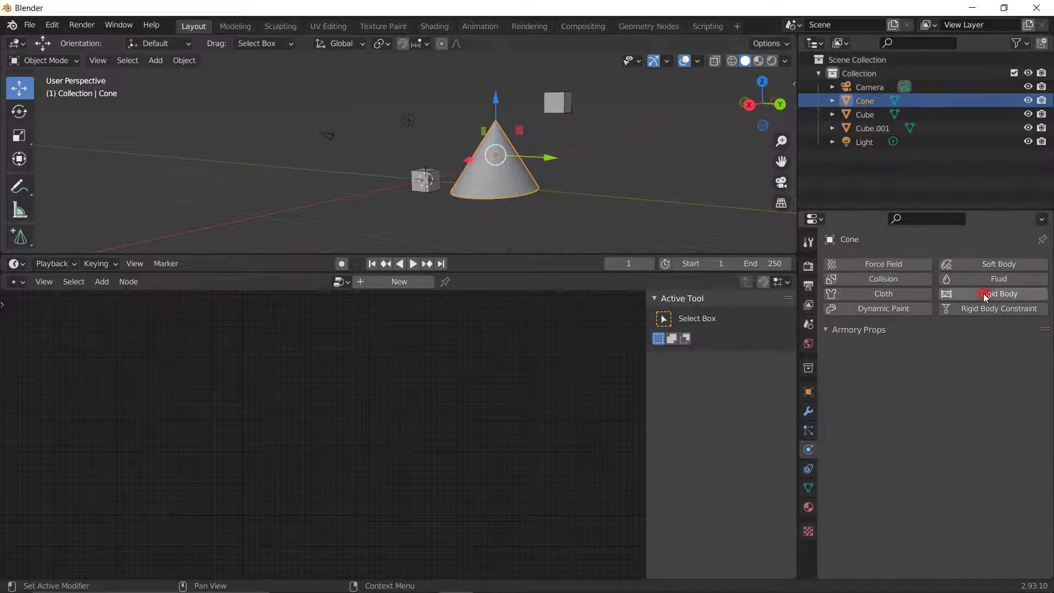
pyautogui.click(999, 294)
pyautogui.click(958, 350)
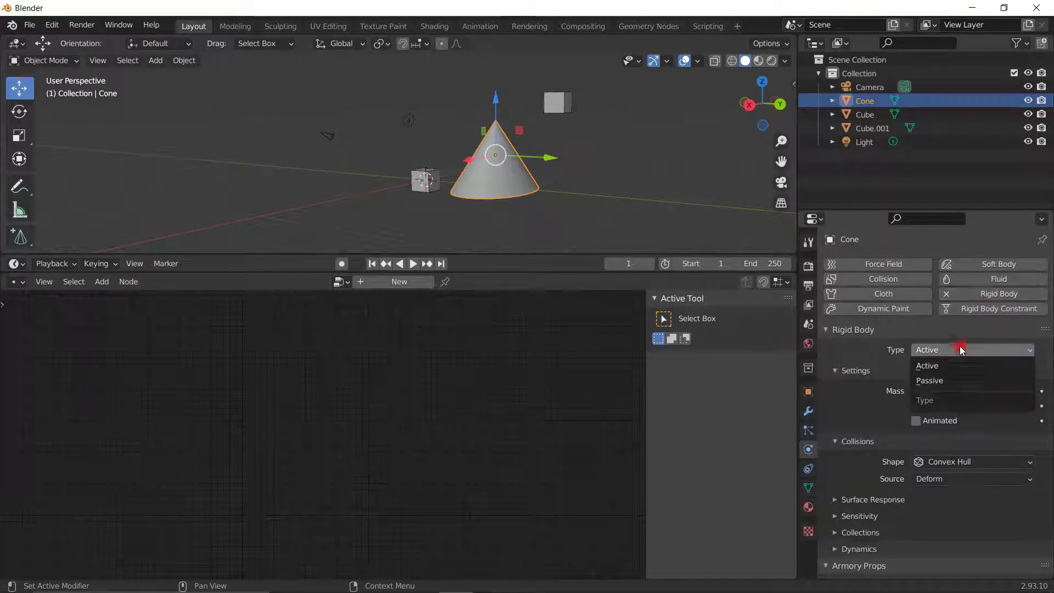
pyautogui.click(948, 381)
pyautogui.scroll(-6, 931, 404)
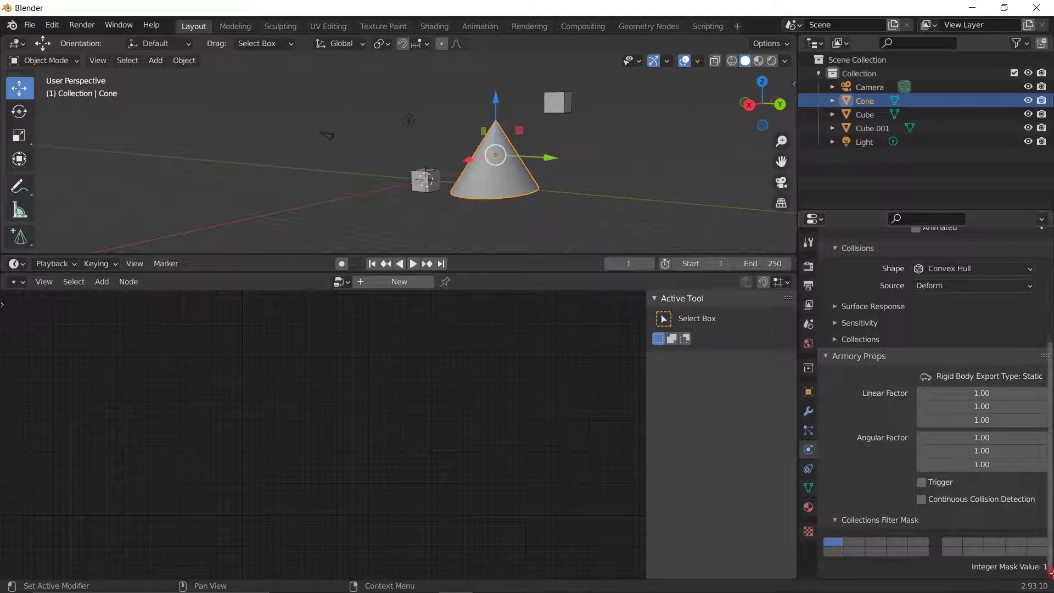
# - Compare the Armory collections filter masks of the duplicate cube and the cone
pyautogui.click(557, 102)
pyautogui.scroll(-1, 945, 486)
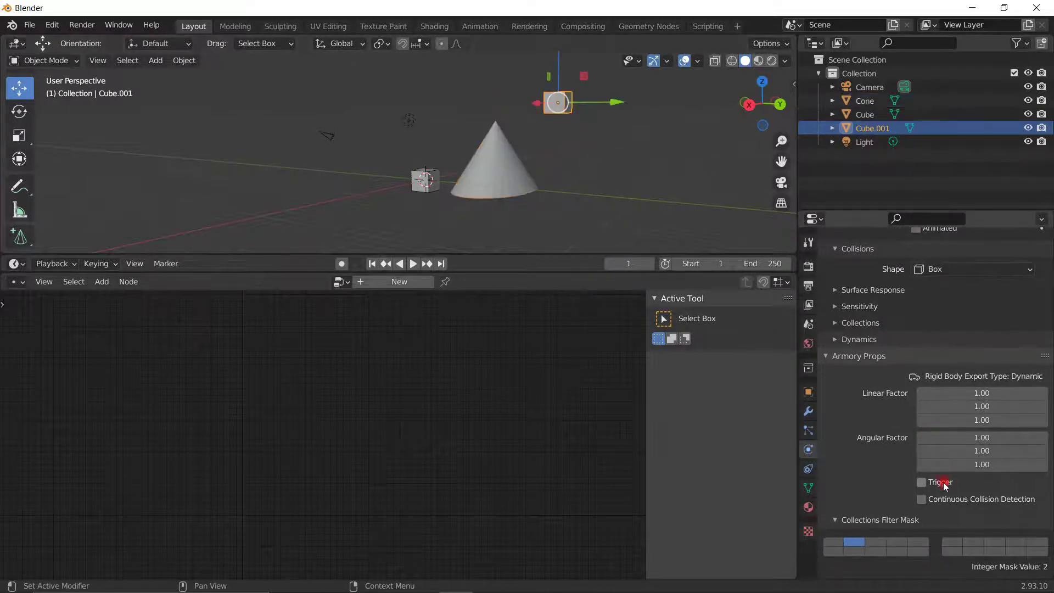
pyautogui.click(498, 159)
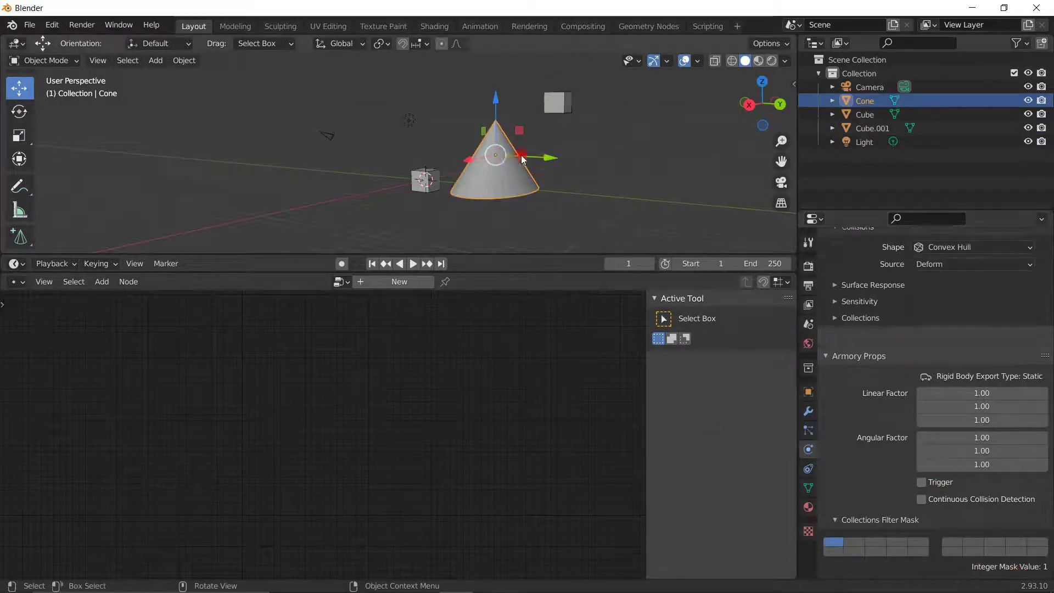
pyautogui.click(578, 98)
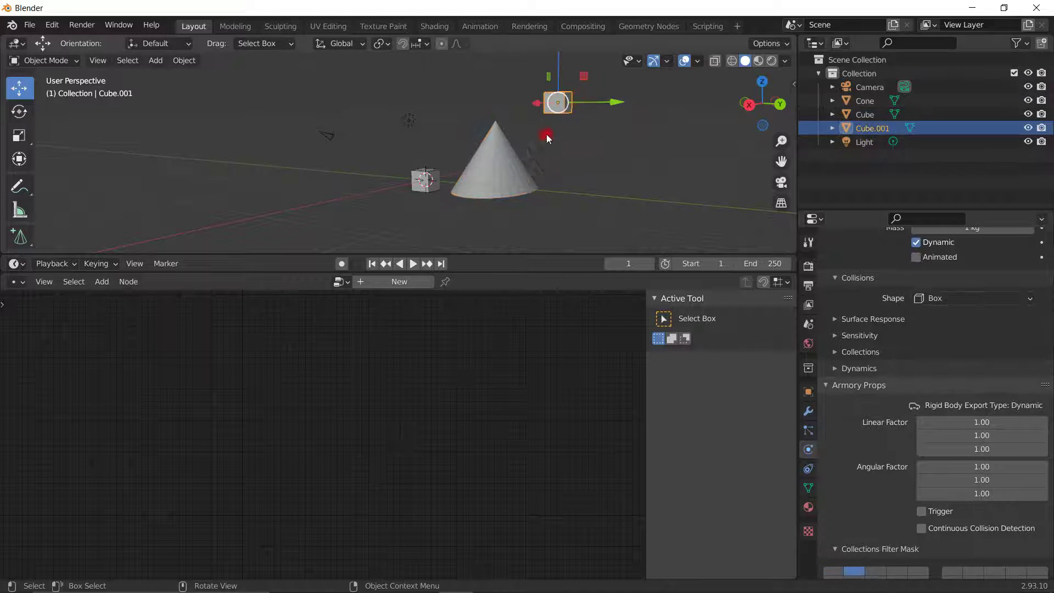
# - Raise the cone along Z so that it sits above the level of the duplicate cube
pyautogui.click(508, 173)
pyautogui.moveTo(496, 110); pyautogui.dragTo(565, 163)
pyautogui.keyDown('shift'); pyautogui.moveTo(565, 163); pyautogui.dragTo(474, 183, button='middle'); pyautogui.keyUp('shift')
pyautogui.click(498, 188)
pyautogui.click(423, 104)
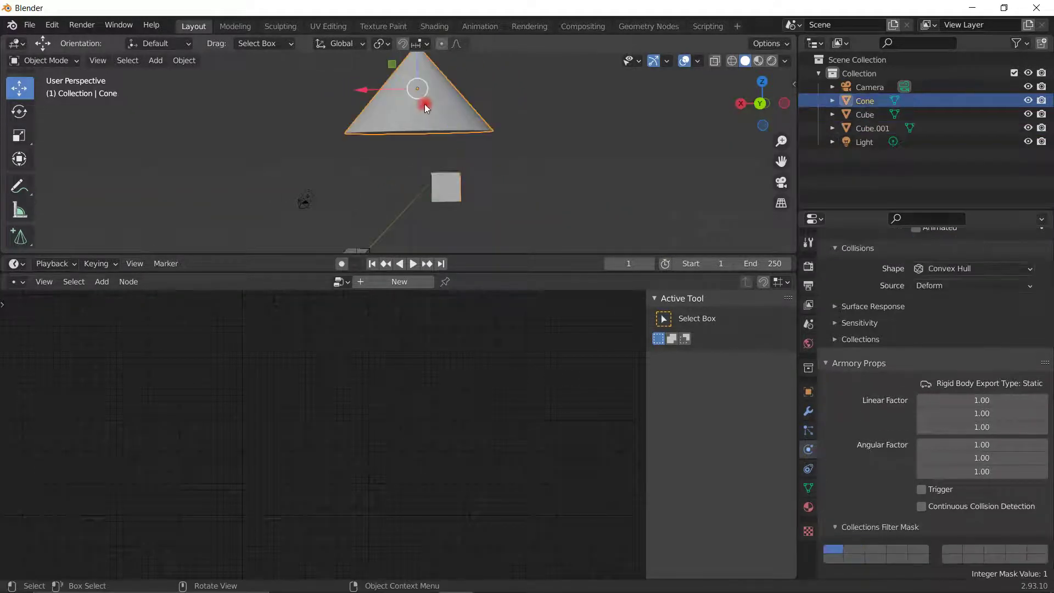
# - Move the duplicate cube up to the cone's height and place it beside the cone along the X axis
pyautogui.click(449, 177)
pyautogui.moveTo(414, 191); pyautogui.dragTo(448, 61)
pyautogui.moveTo(492, 125); pyautogui.dragTo(572, 220, button='middle')
pyautogui.moveTo(538, 182); pyautogui.dragTo(475, 146)
pyautogui.scroll(-1, 870, 468)
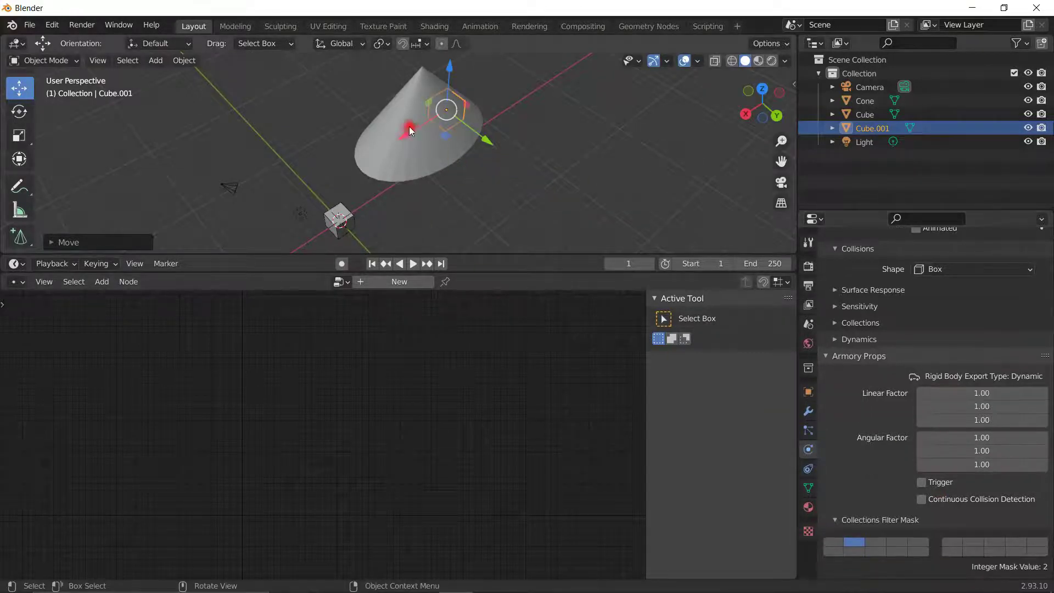
pyautogui.moveTo(412, 132); pyautogui.dragTo(444, 119)
pyautogui.moveTo(444, 119); pyautogui.dragTo(498, 68, button='middle')
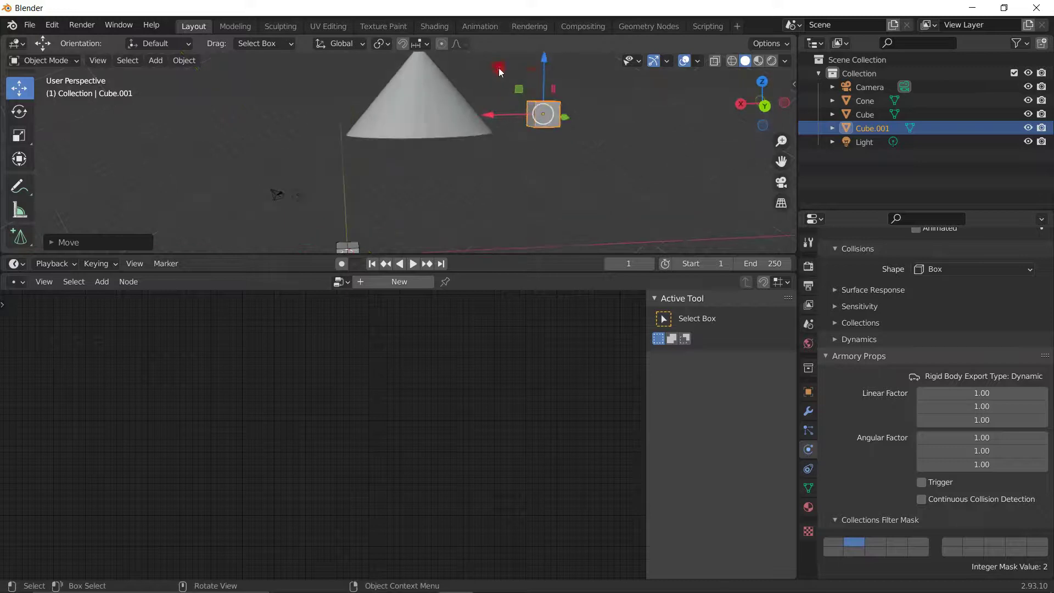
# - Shift the duplicate cube around the cone along Z and X, leaving it close beside the cone's base
pyautogui.moveTo(544, 67); pyautogui.dragTo(550, 140)
pyautogui.moveTo(485, 179); pyautogui.dragTo(363, 173)
pyautogui.moveTo(432, 135); pyautogui.dragTo(442, 249)
pyautogui.scroll(-3, 457, 141)
pyautogui.moveTo(457, 141); pyautogui.dragTo(383, 134, button='middle')
pyautogui.moveTo(392, 130); pyautogui.dragTo(429, 135)
pyautogui.moveTo(501, 194); pyautogui.dragTo(476, 211, button='middle')
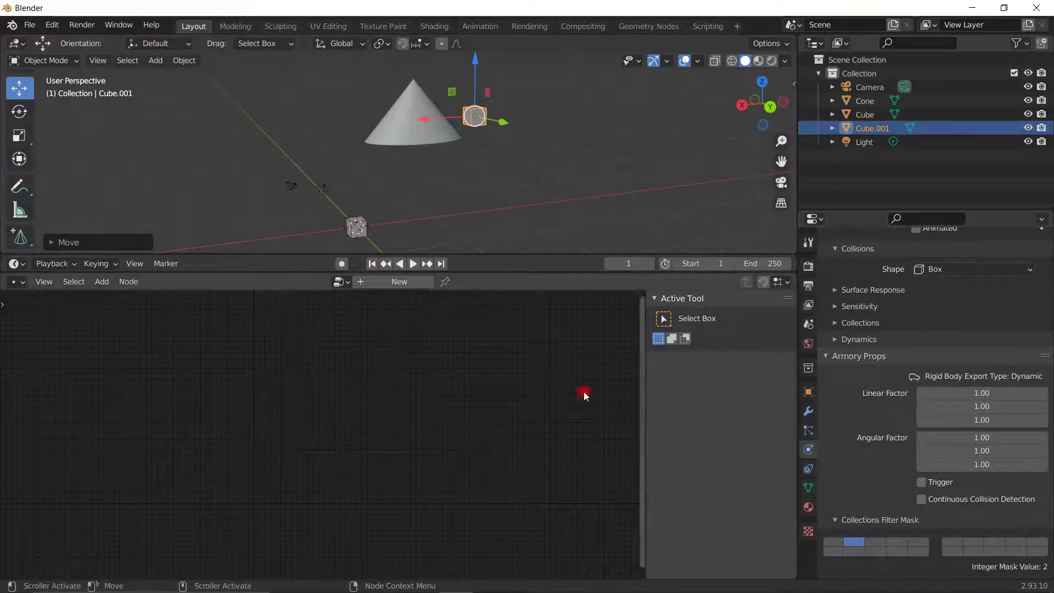
# - Hide the node editor's sidebar and create a new logic node tree
pyautogui.press('n')
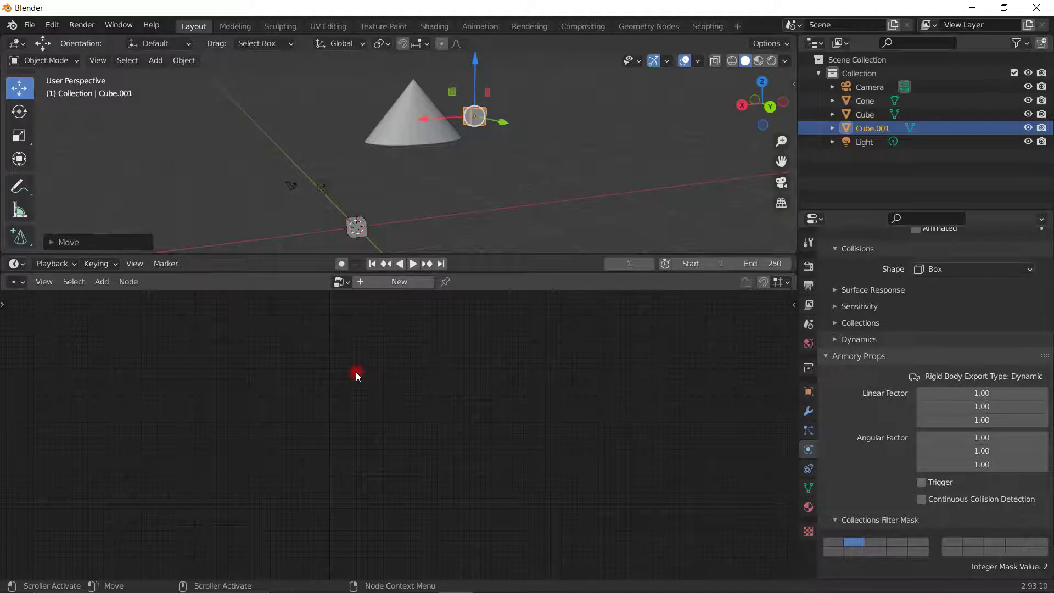
pyautogui.click(407, 282)
pyautogui.scroll(-2, 463, 152)
pyautogui.scroll(2, 442, 180)
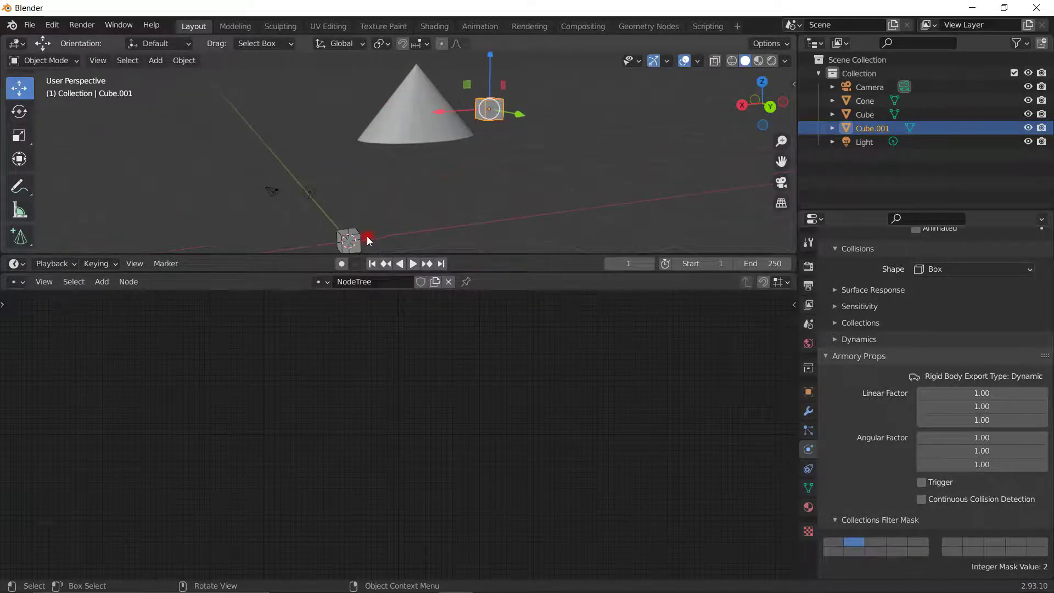
pyautogui.moveTo(365, 236); pyautogui.dragTo(435, 216, button='middle')
pyautogui.moveTo(445, 172); pyautogui.dragTo(472, 198, button='middle')
pyautogui.moveTo(492, 212); pyautogui.dragTo(380, 109)
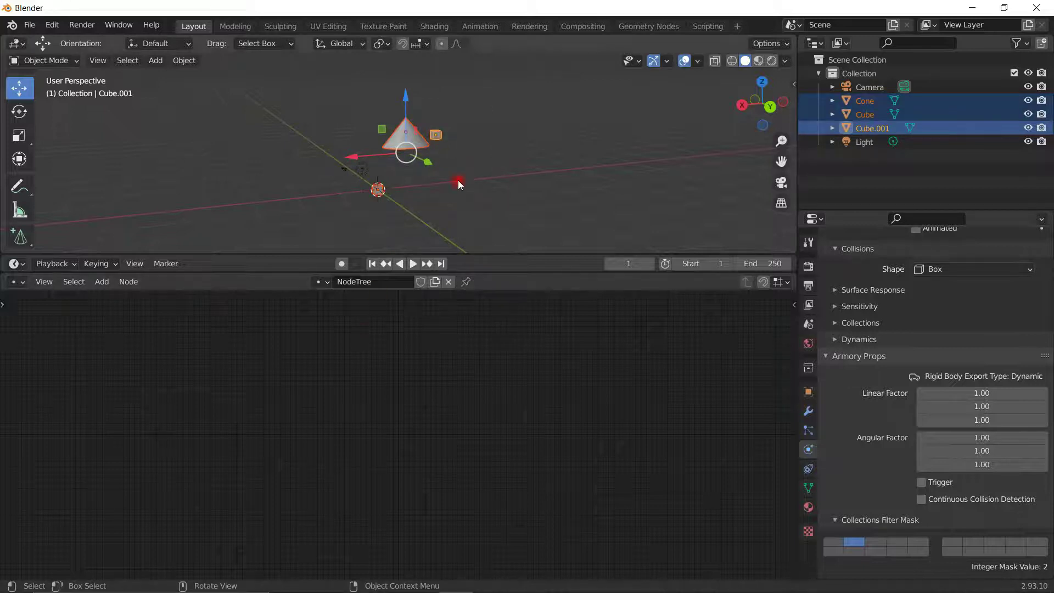
pyautogui.scroll(4, 459, 183)
pyautogui.scroll(-2, 460, 183)
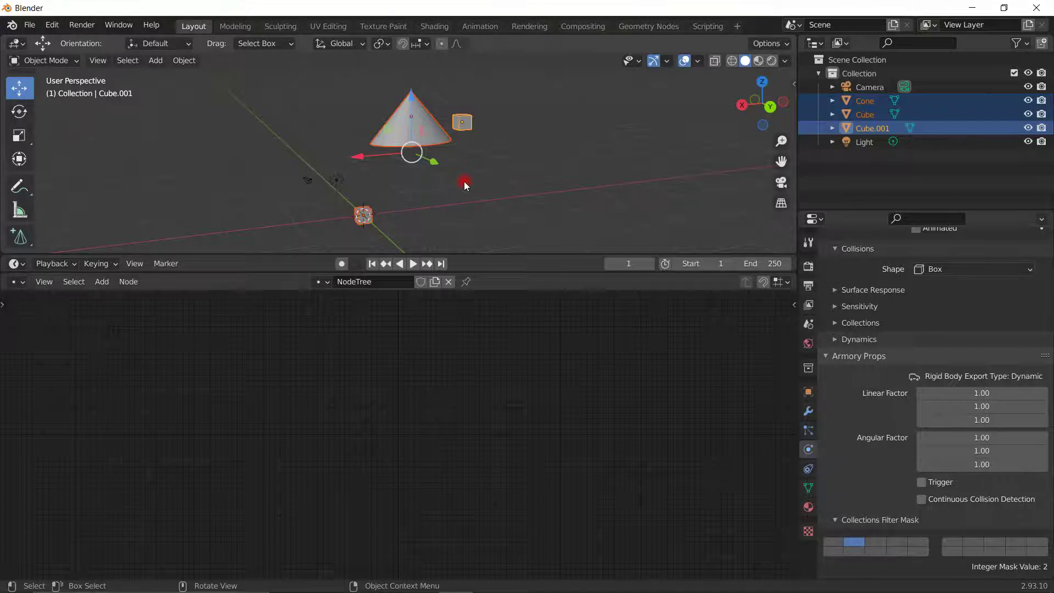
pyautogui.click(454, 248)
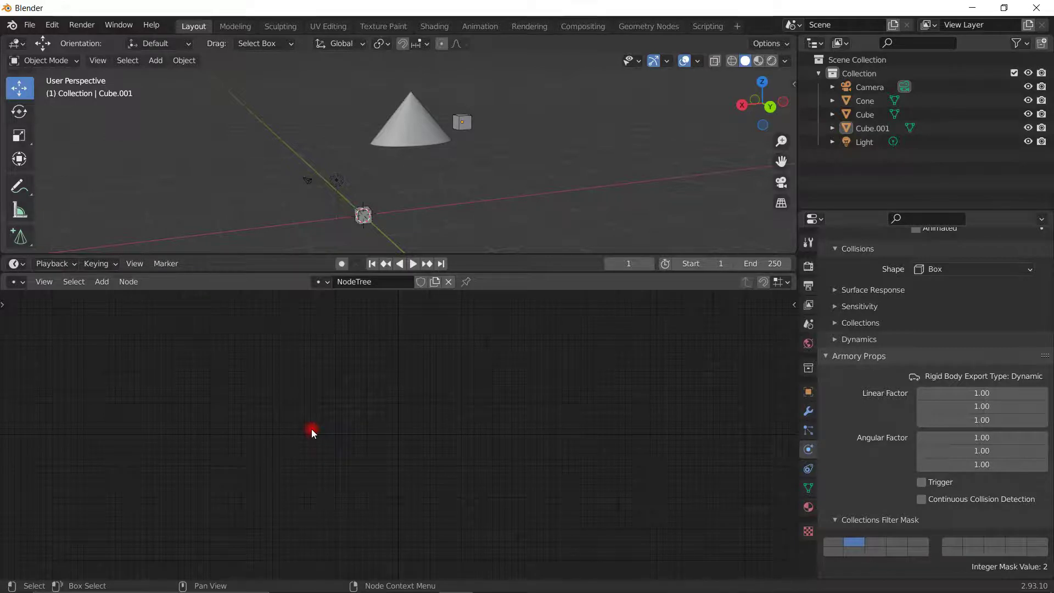
# - Place an Add Rigid Body physics node in the new logic node tree
pyautogui.hotkey('shift', 'a')
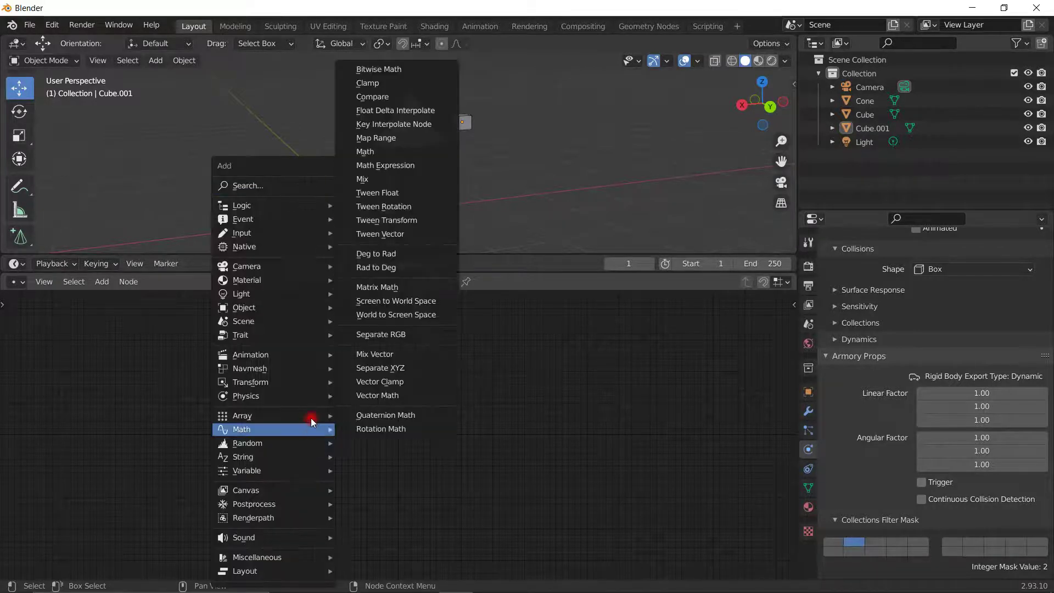
pyautogui.moveTo(287, 219)
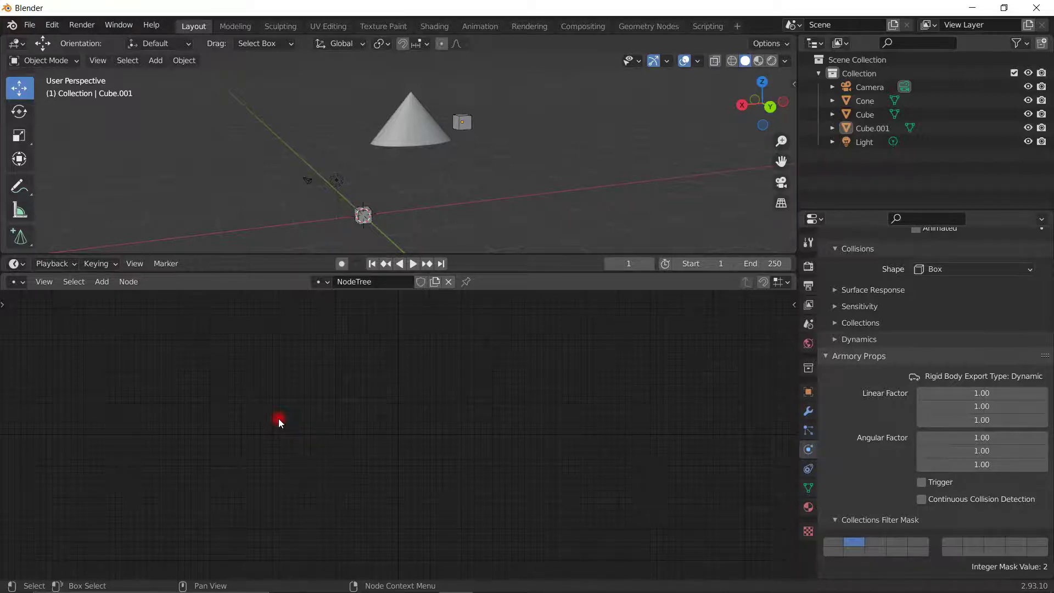
pyautogui.hotkey('shift', 'a')
pyautogui.moveTo(278, 419)
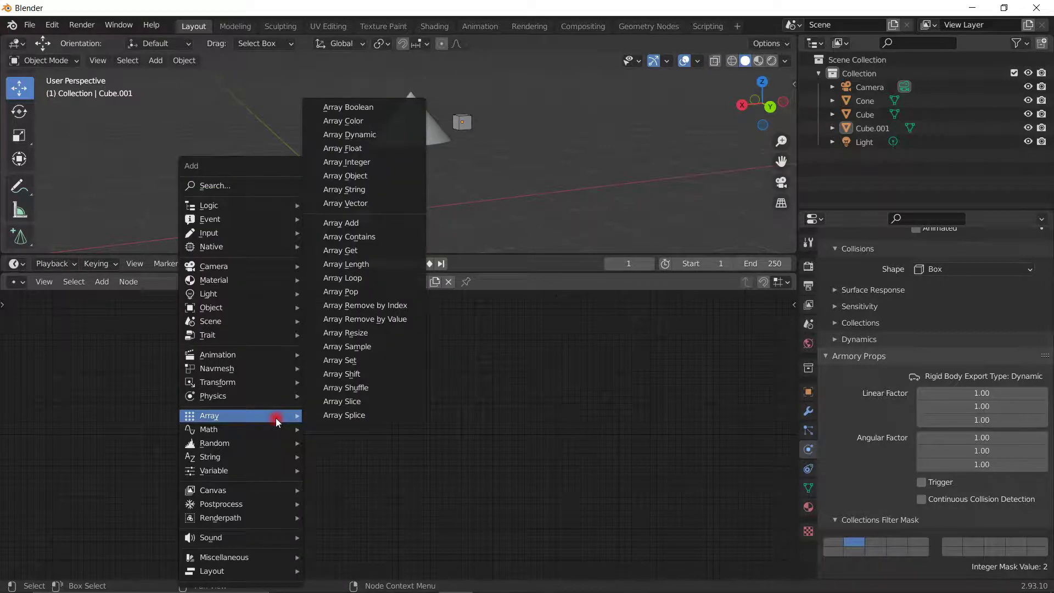
pyautogui.moveTo(293, 392)
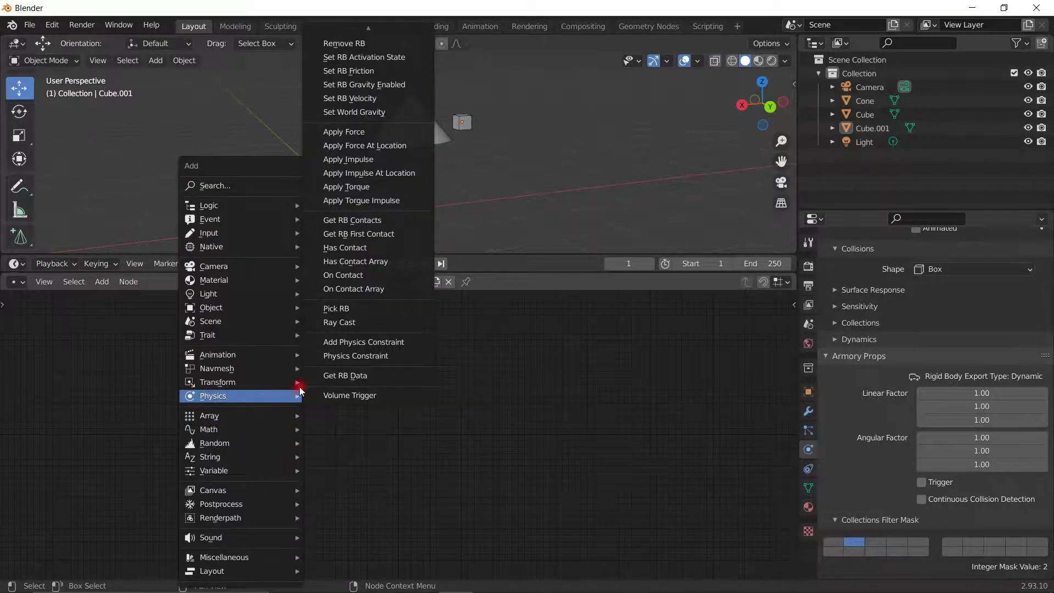
pyautogui.moveTo(369, 28)
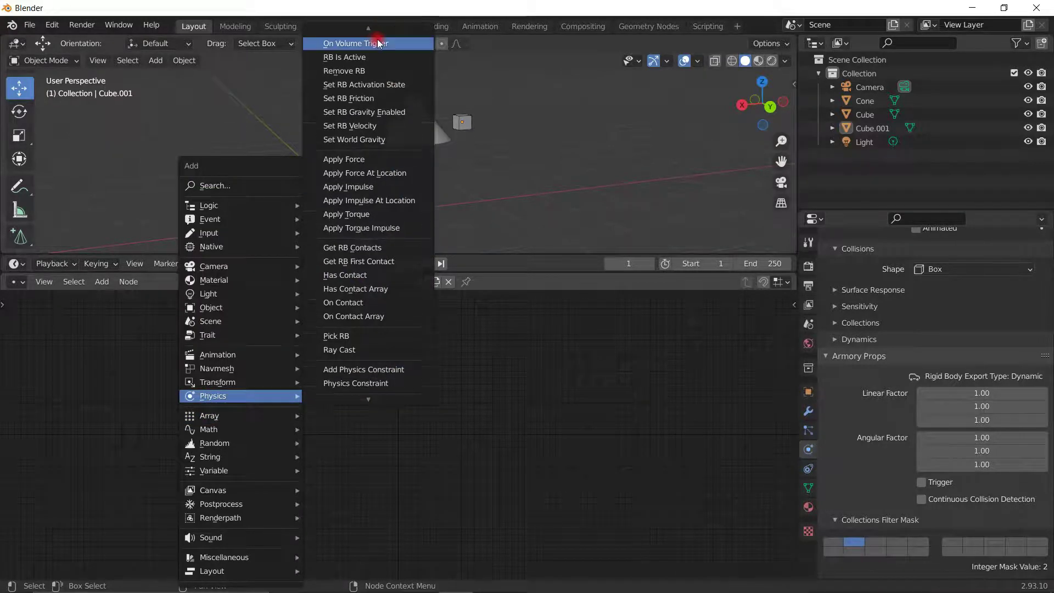
pyautogui.scroll(2, 379, 42)
pyautogui.scroll(1, 379, 36)
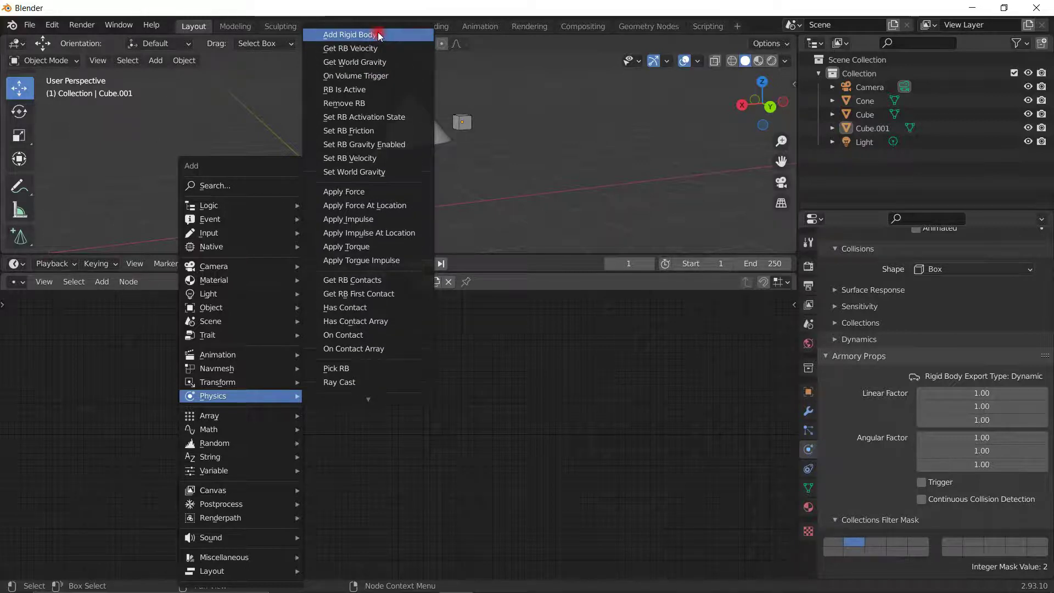
pyautogui.click(362, 35)
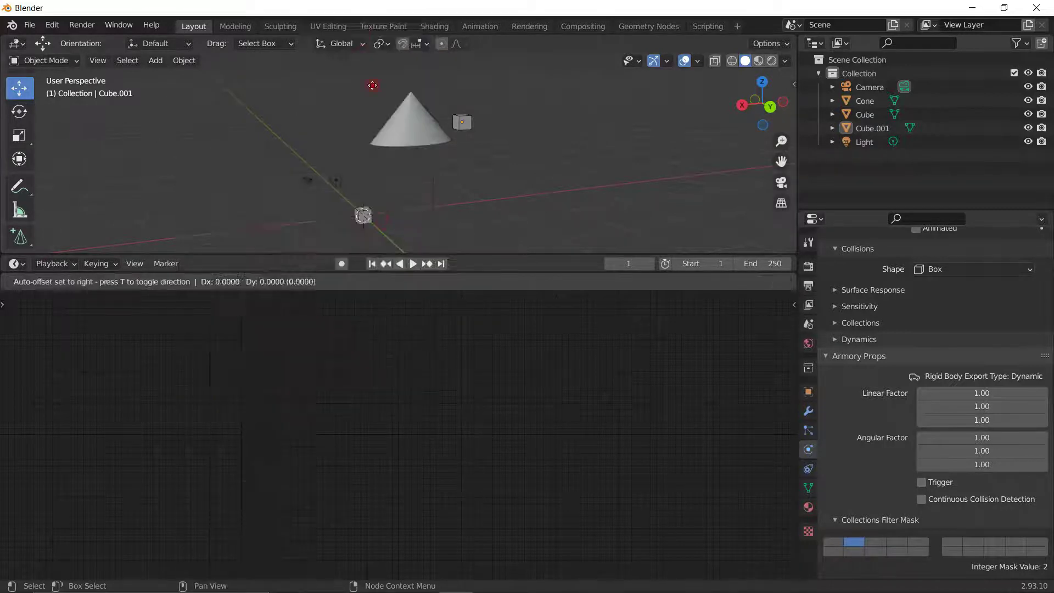
pyautogui.click(360, 353)
pyautogui.scroll(7, 359, 353)
pyautogui.moveTo(450, 348); pyautogui.dragTo(470, 413, button='middle')
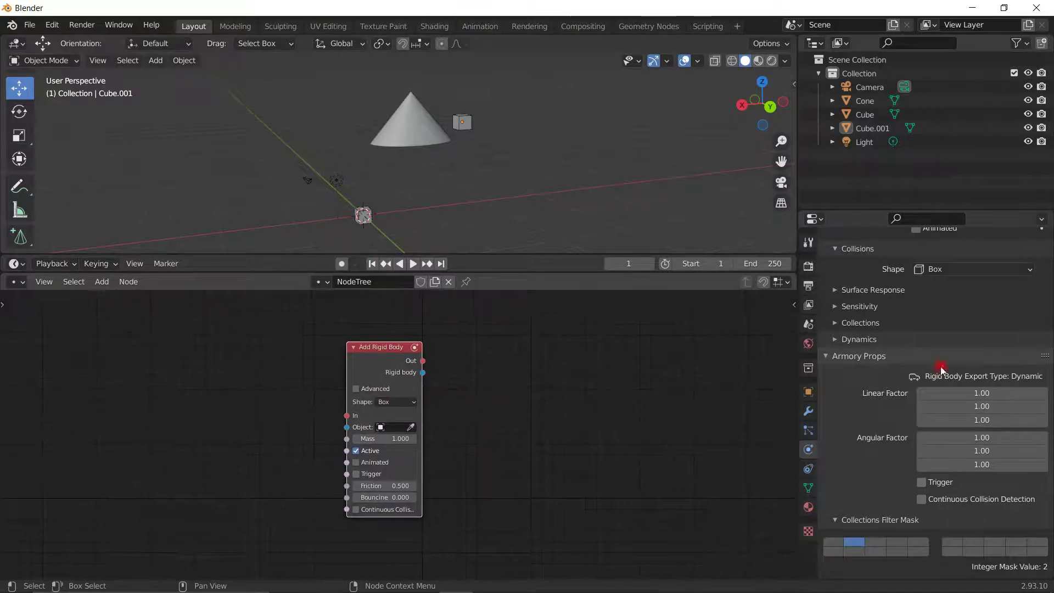
# - Compare the Add Rigid Body node's options with the duplicate cube's rigid body and Armory physics settings
pyautogui.scroll(3, 981, 403)
pyautogui.scroll(-3, 969, 385)
pyautogui.scroll(6, 948, 360)
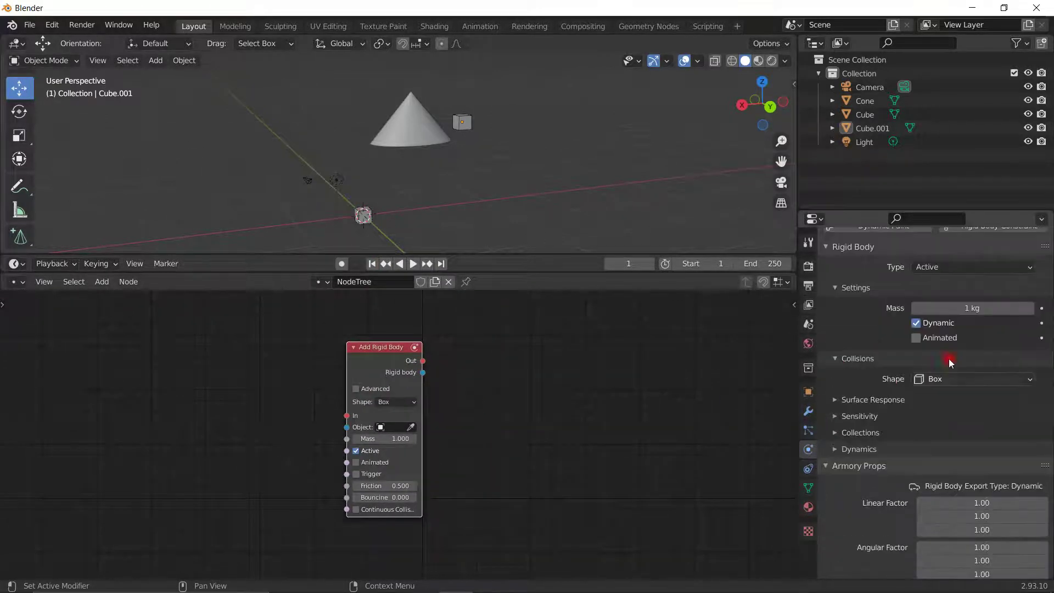
pyautogui.scroll(-5, 921, 409)
pyautogui.scroll(-2, 919, 411)
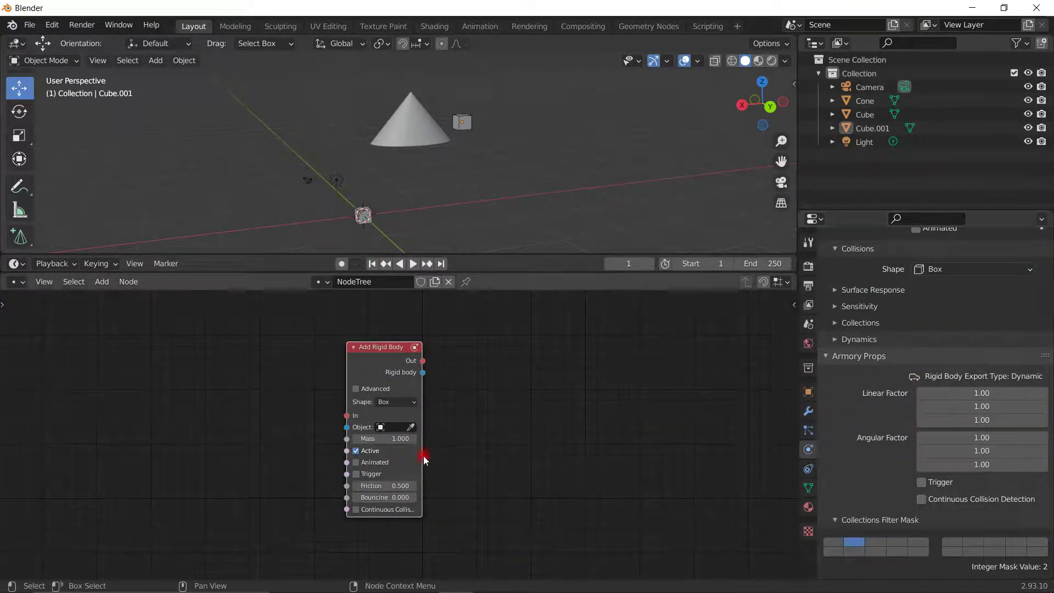
pyautogui.scroll(5, 423, 457)
pyautogui.moveTo(489, 424); pyautogui.dragTo(551, 430, button='middle')
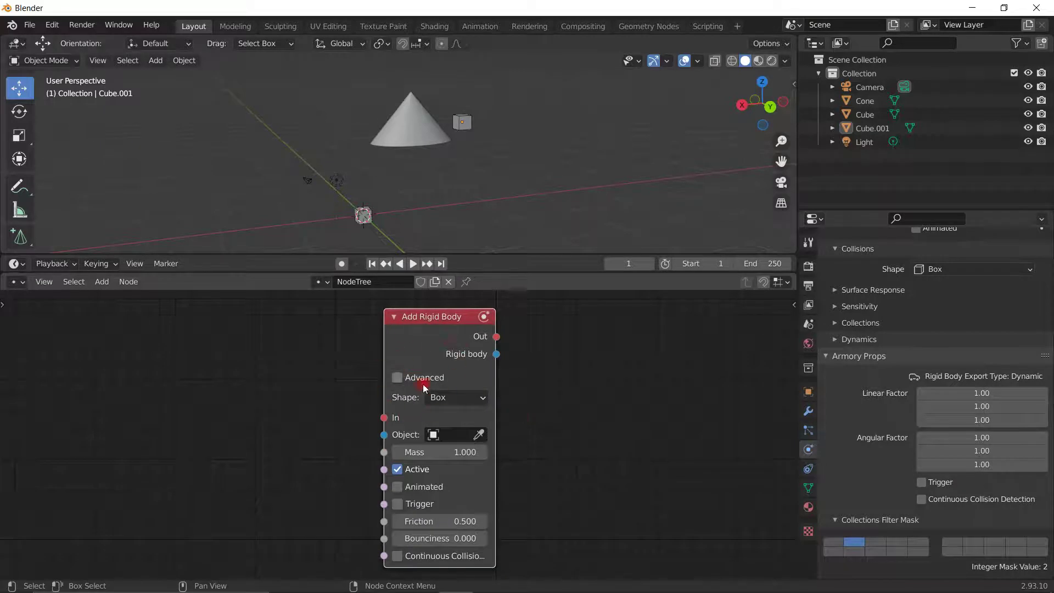
pyautogui.moveTo(417, 333); pyautogui.dragTo(397, 336)
pyautogui.scroll(-1, 490, 342)
pyautogui.moveTo(520, 369); pyautogui.dragTo(466, 351, button='middle')
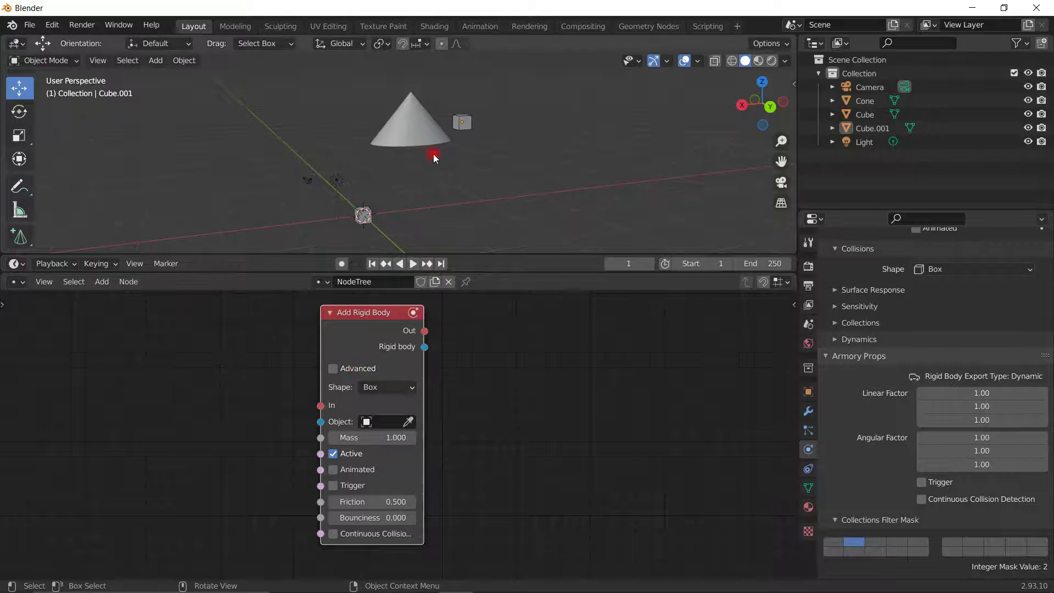
# - Move the cone along X and lower it along Z so it stands next to the original cube
pyautogui.click(433, 125)
pyautogui.moveTo(367, 126); pyautogui.dragTo(350, 162)
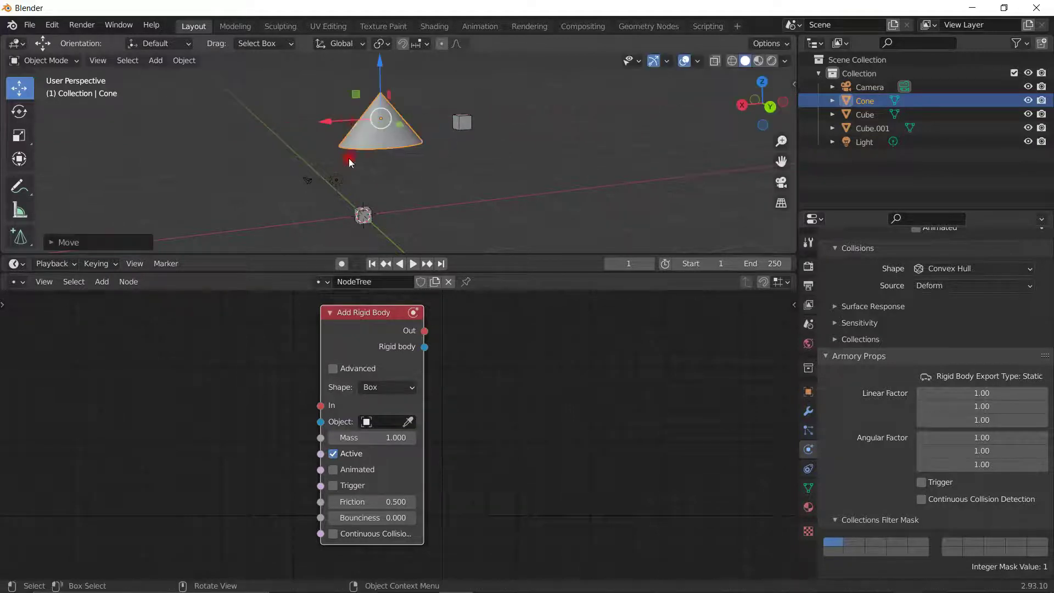
pyautogui.moveTo(373, 83); pyautogui.dragTo(390, 202)
# - Check the original cube's and the cone's physics settings, and move the Add Rigid Body node slightly down
pyautogui.click(358, 217)
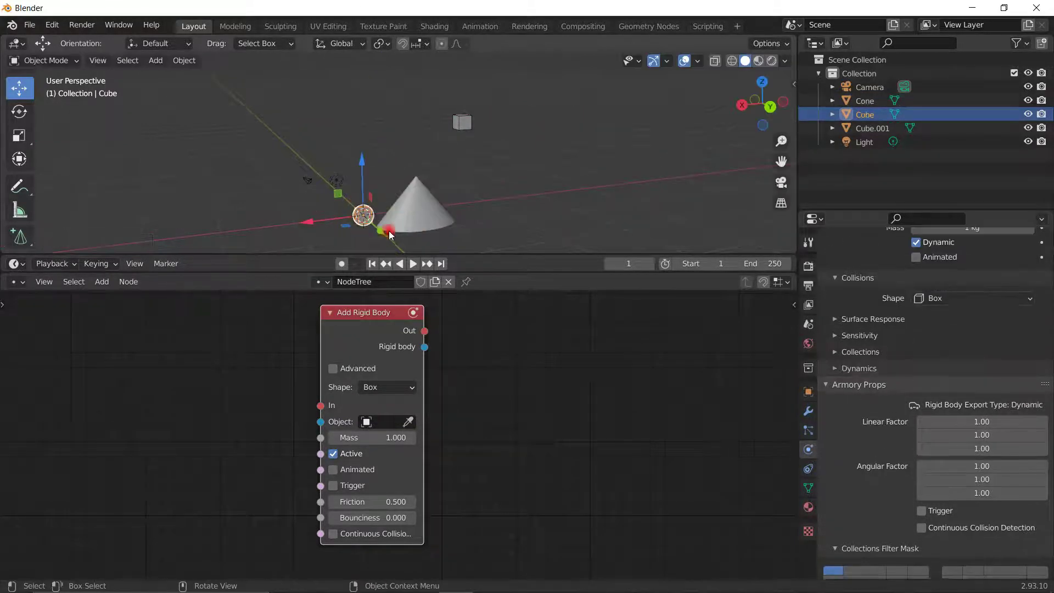
pyautogui.scroll(3, 413, 218)
pyautogui.keyDown('shift'); pyautogui.moveTo(446, 216); pyautogui.dragTo(457, 121, button='middle'); pyautogui.keyUp('shift')
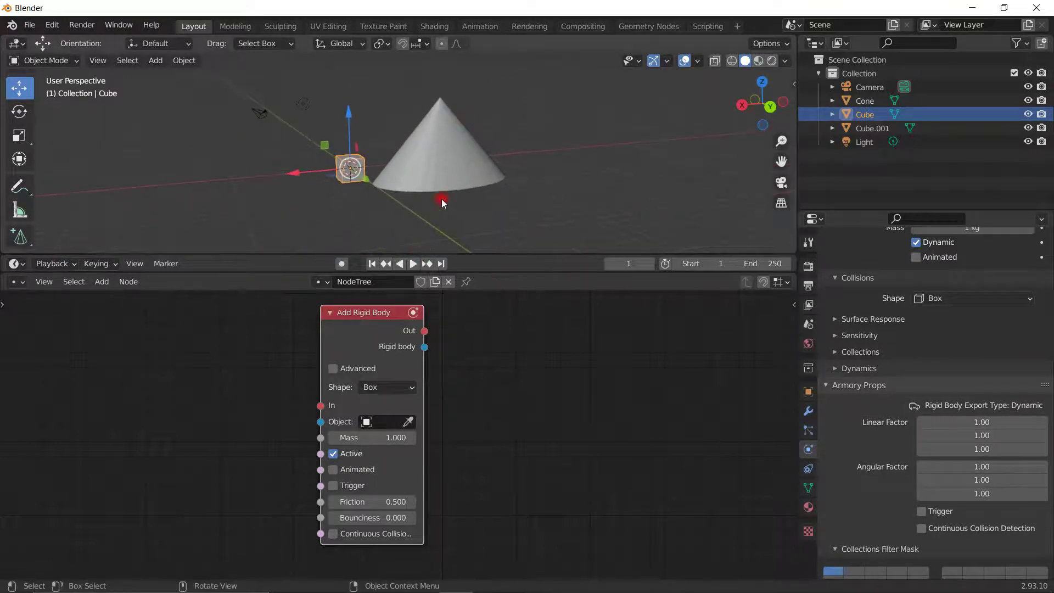
pyautogui.click(426, 172)
pyautogui.moveTo(381, 336); pyautogui.dragTo(381, 346)
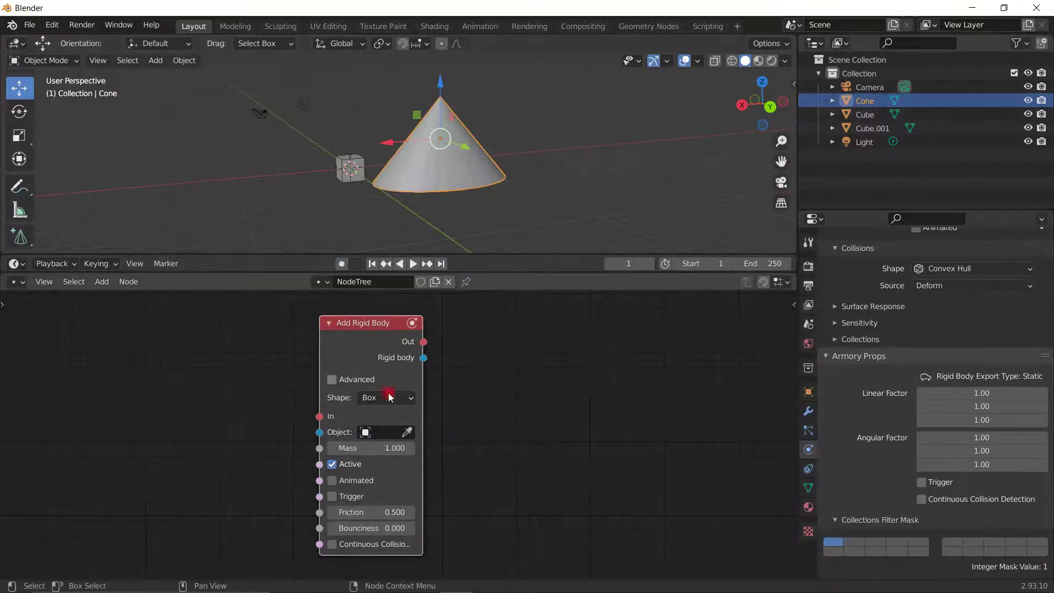
# - Set the Add Rigid Body node's shape to Cone, its object to the cone, and its mass to 2.680
pyautogui.click(385, 397)
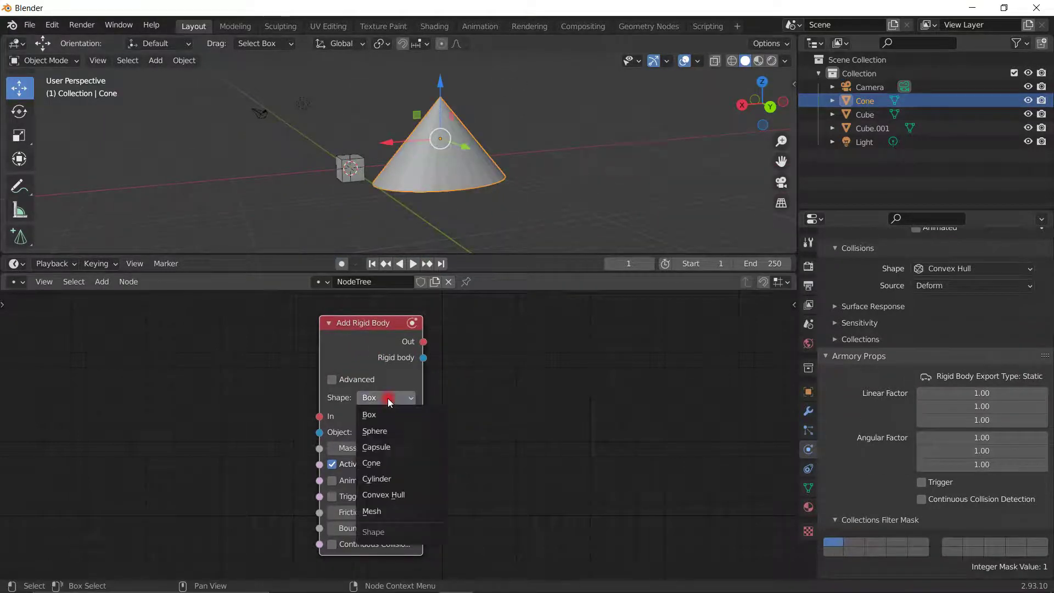
pyautogui.click(395, 464)
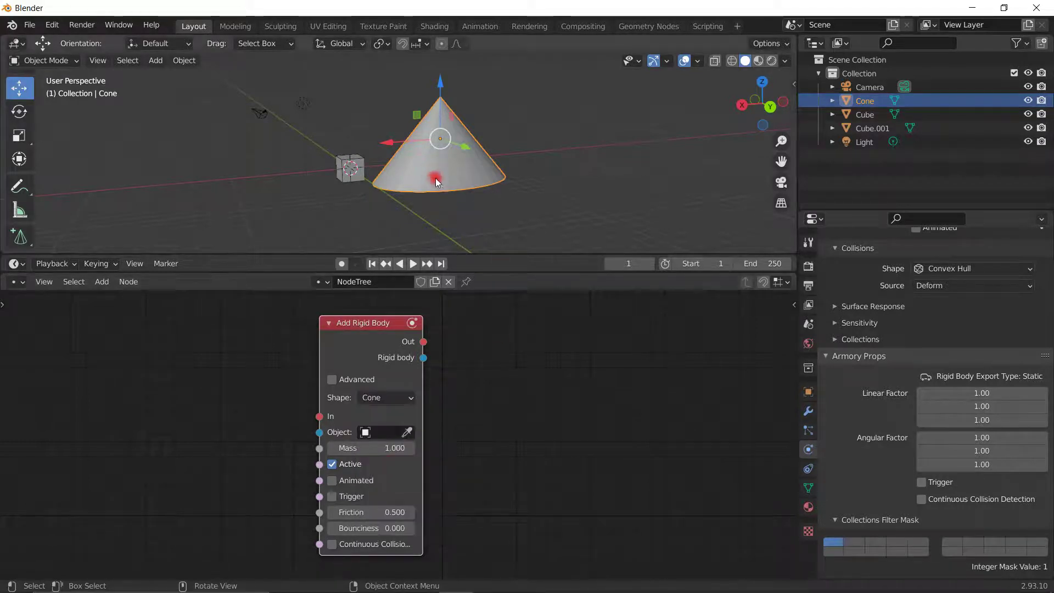
pyautogui.click(407, 433)
pyautogui.click(440, 167)
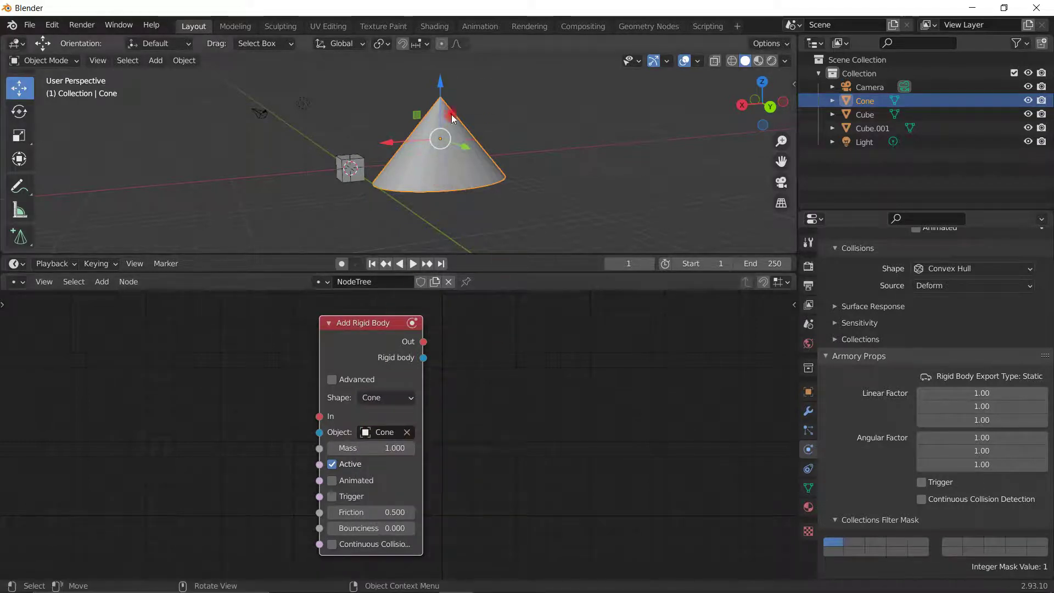
pyautogui.moveTo(366, 450); pyautogui.dragTo(396, 449)
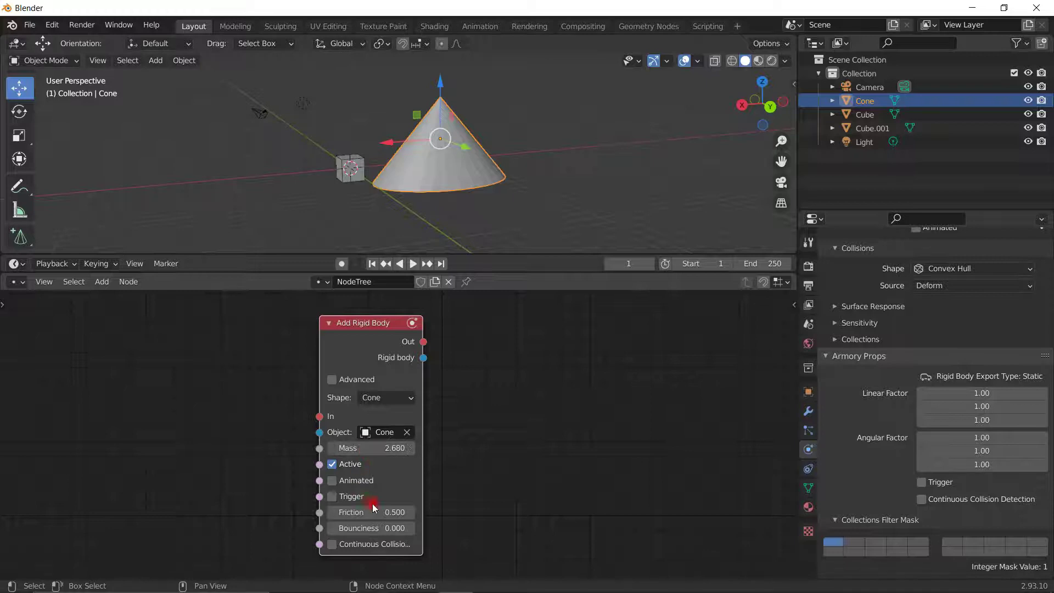
# - Add a Float node, connect its output to the Add Rigid Body node's Mass input, and set it to 1.050
pyautogui.moveTo(324, 464); pyautogui.dragTo(198, 435)
pyautogui.write('flaot')
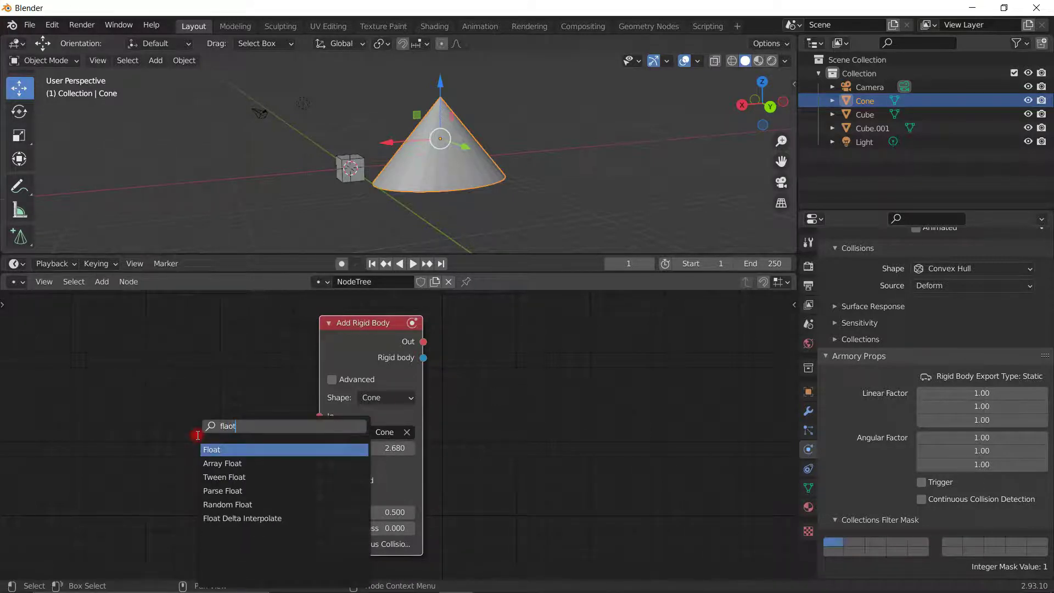
pyautogui.click(222, 449)
pyautogui.click(212, 433)
pyautogui.moveTo(264, 447); pyautogui.dragTo(319, 448)
pyautogui.moveTo(214, 473); pyautogui.dragTo(242, 473)
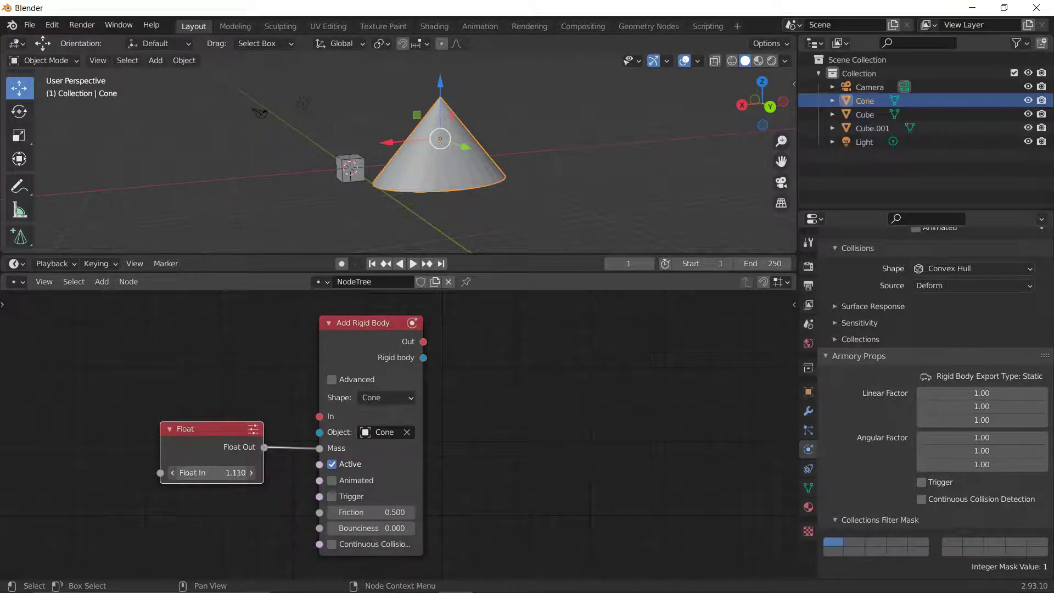
pyautogui.scroll(-1, 173, 406)
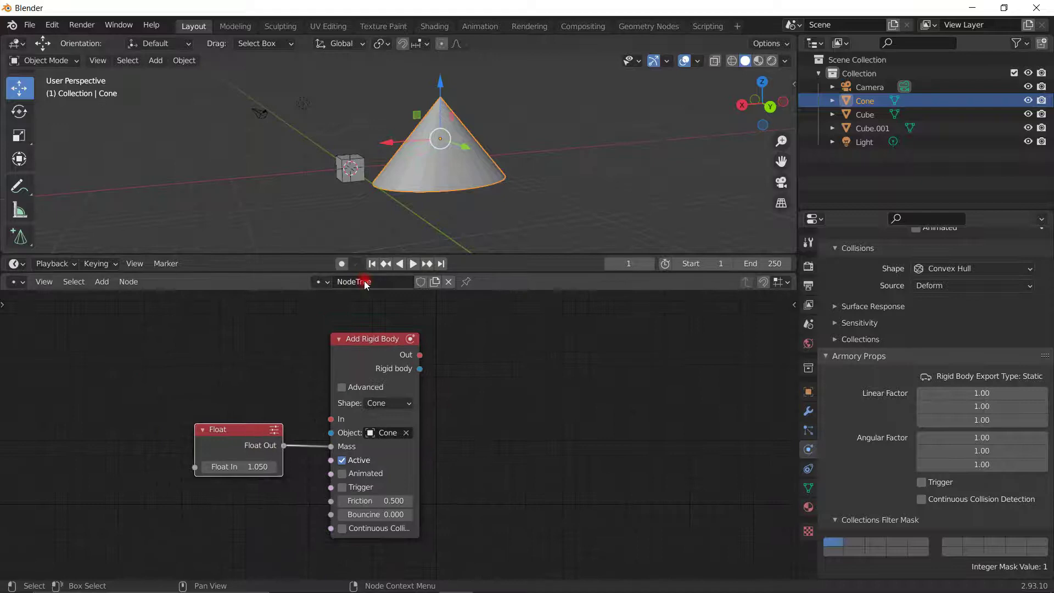
pyautogui.moveTo(285, 346); pyautogui.dragTo(368, 369, button='middle')
pyautogui.scroll(1, 366, 312)
pyautogui.scroll(1, 368, 314)
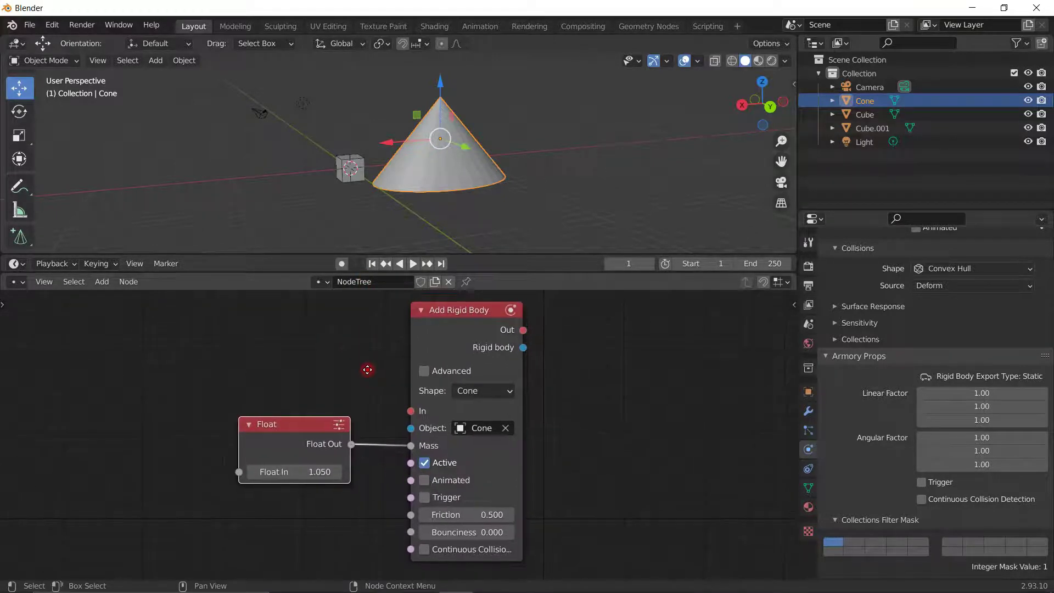
# - Expand the cone's Collections, Sensitivity and Surface Response rigid body settings and compare them with the Add Rigid Body node's inputs
pyautogui.moveTo(413, 486); pyautogui.dragTo(335, 506)
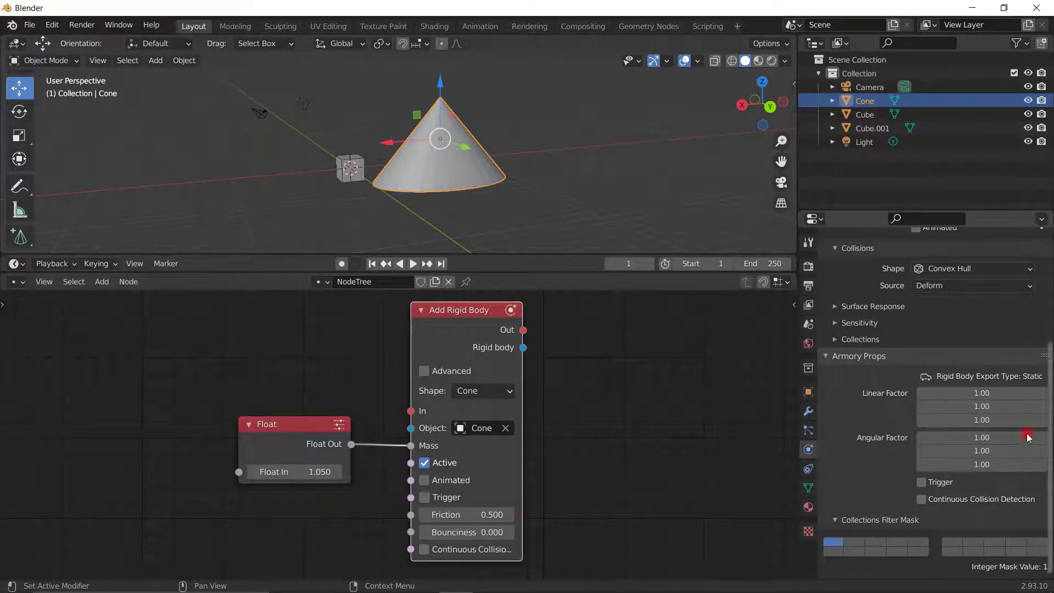
pyautogui.scroll(3, 880, 318)
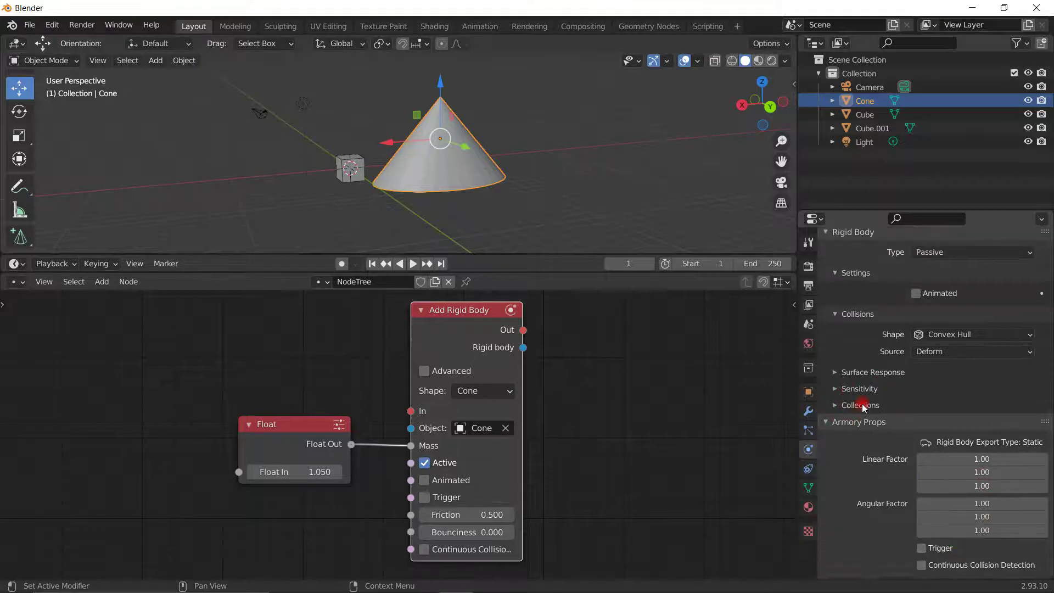
pyautogui.click(892, 406)
pyautogui.click(874, 390)
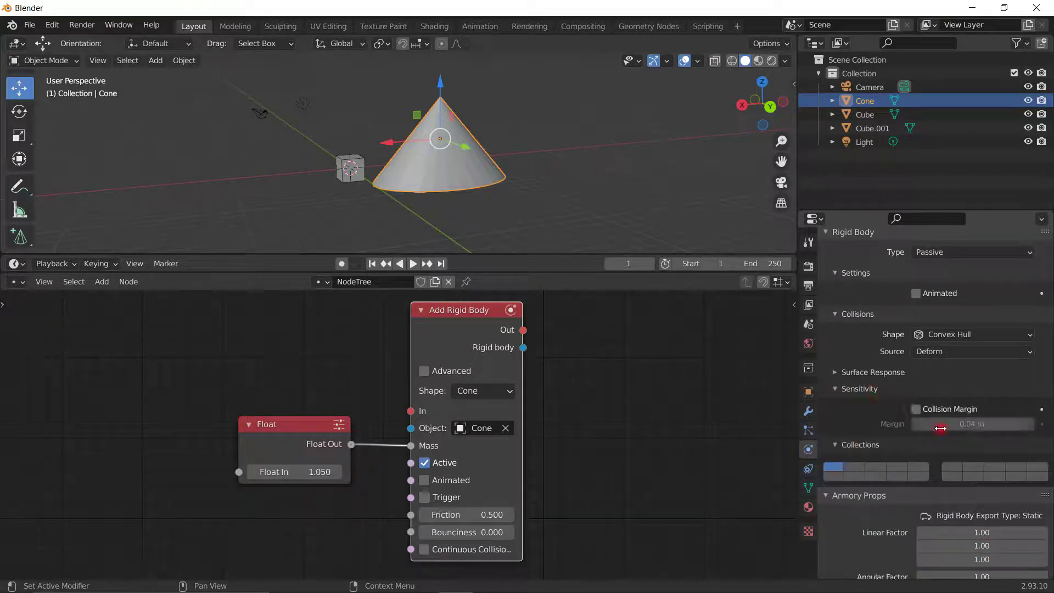
pyautogui.click(872, 372)
pyautogui.moveTo(313, 437); pyautogui.dragTo(277, 412)
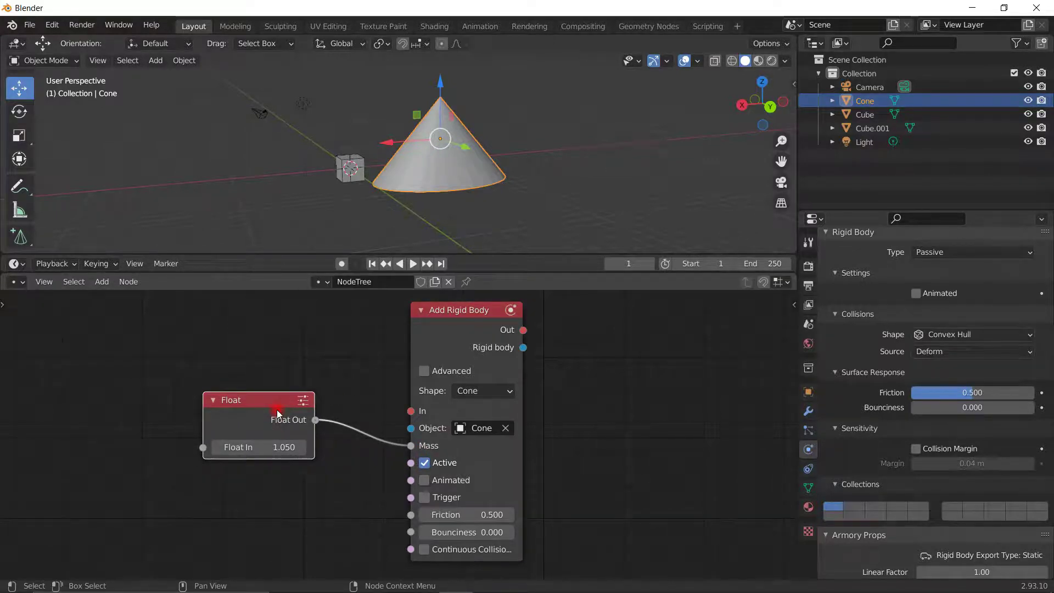
# - Delete the Add Rigid Body and Float nodes, keeping the cone in the scene
pyautogui.click(442, 431)
pyautogui.click(461, 331)
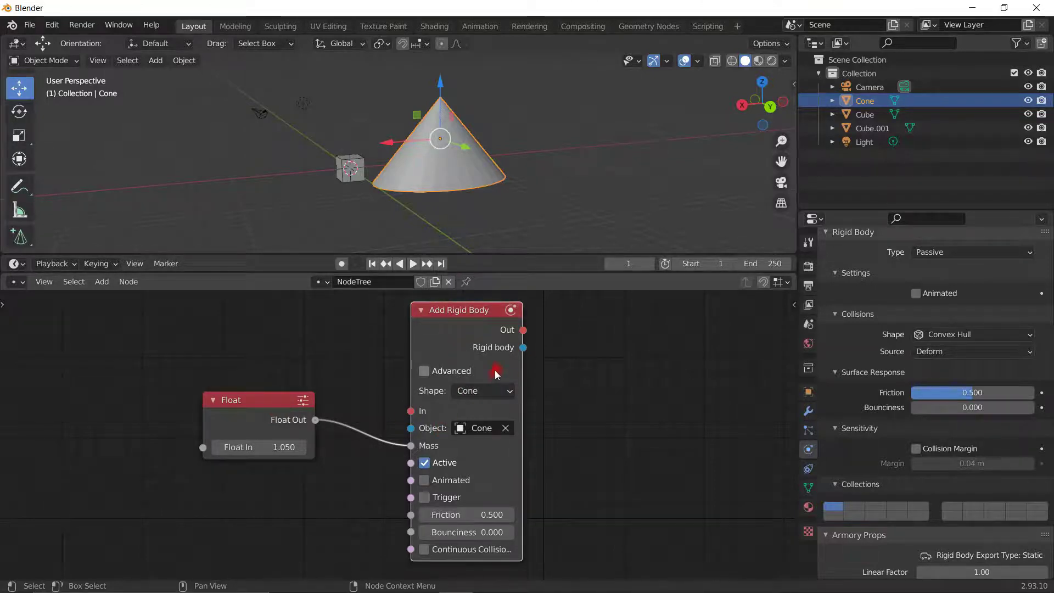
pyautogui.press('Delete')
pyautogui.press('Delete')
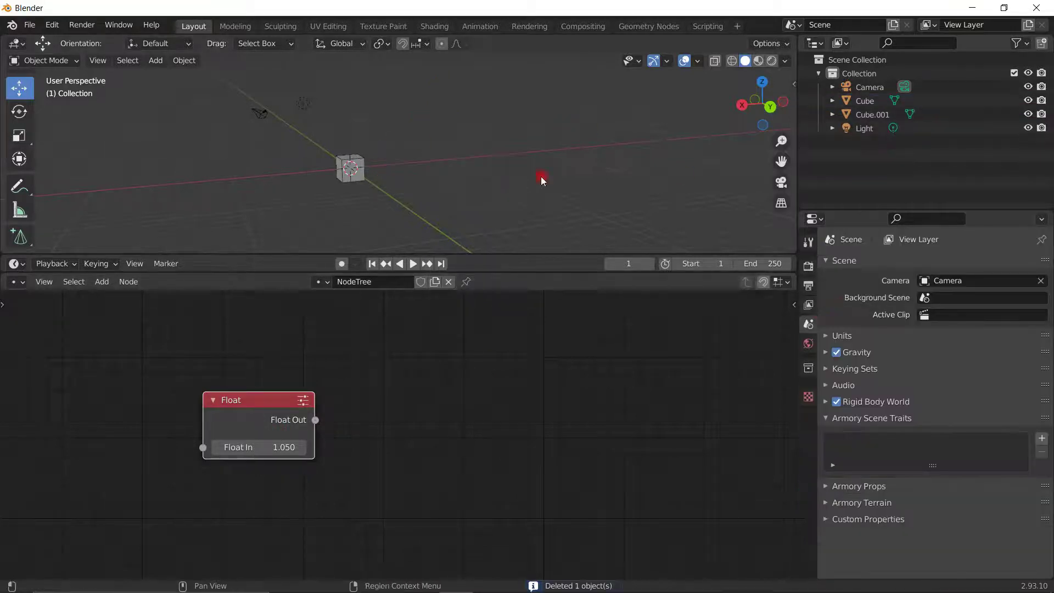
pyautogui.hotkey('ctrl', 'z')
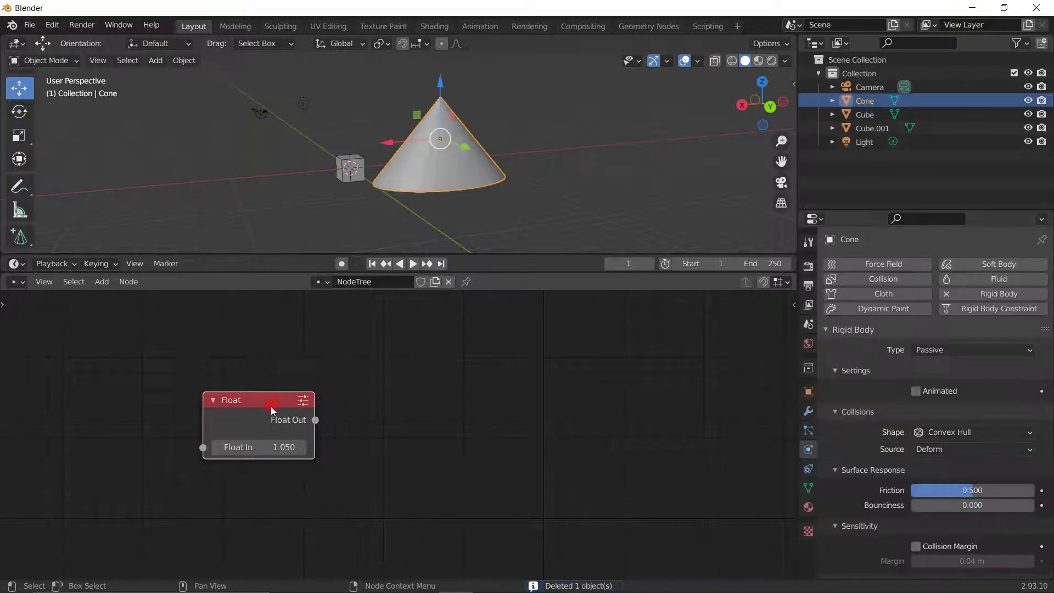
pyautogui.press('Delete')
pyautogui.hotkey('shift', 'a')
pyautogui.moveTo(269, 396)
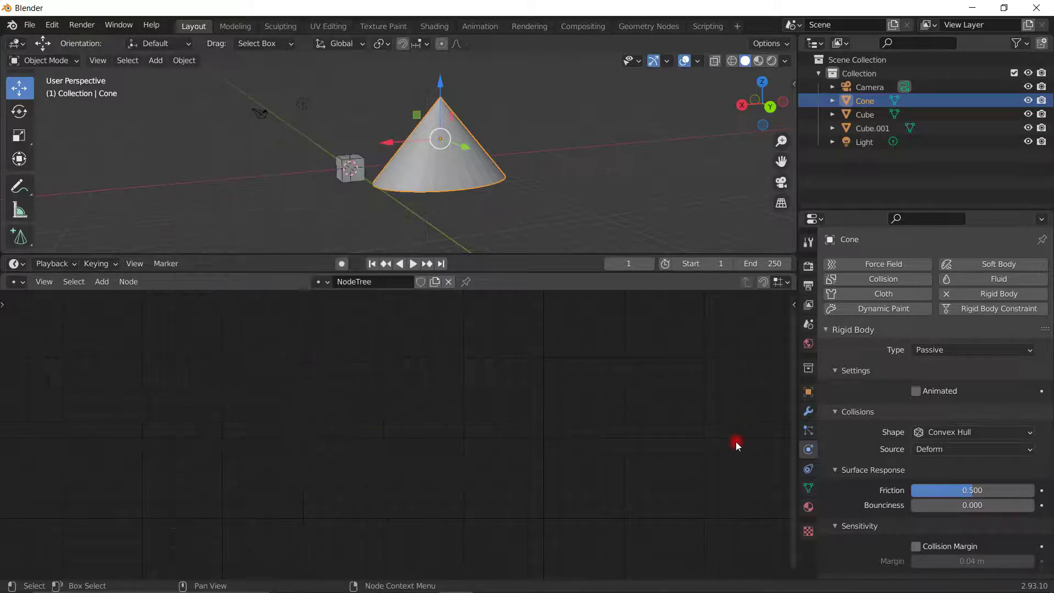
# - Remove the rigid body physics from the cone and from the original cube
pyautogui.click(948, 294)
pyautogui.click(351, 168)
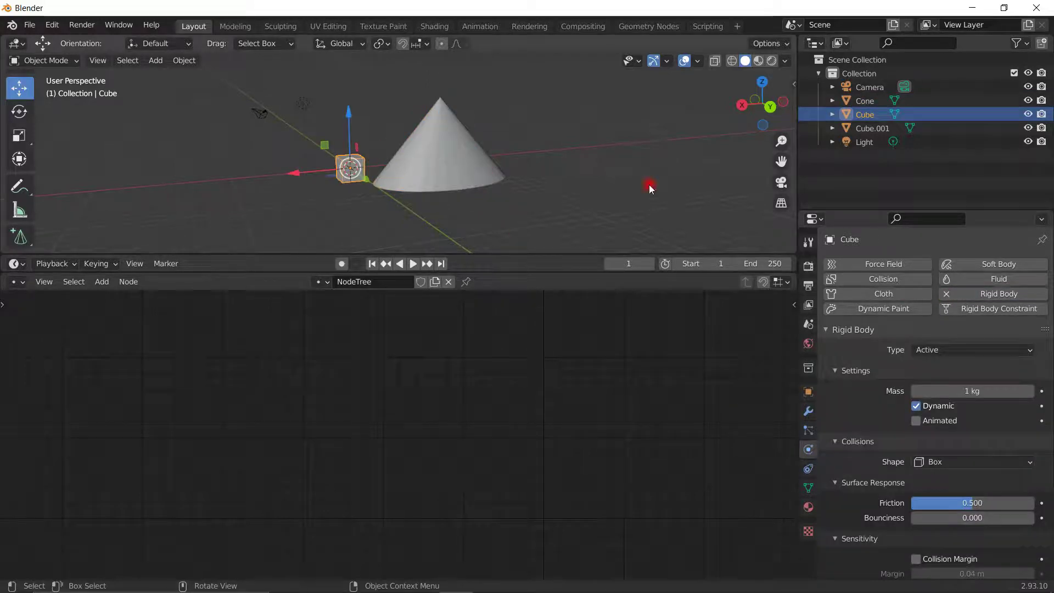
pyautogui.click(949, 294)
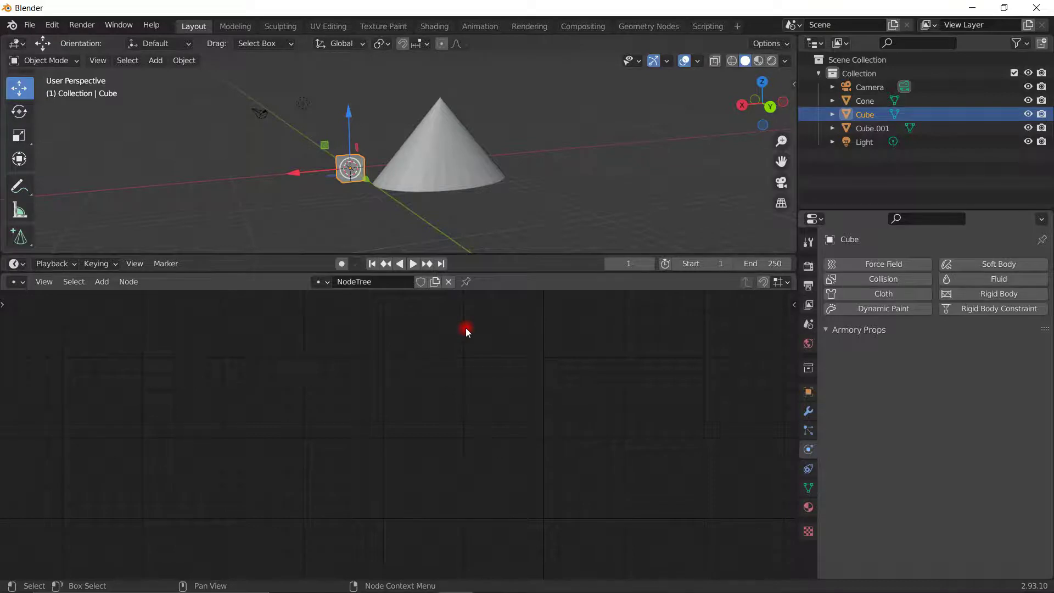
# - Add a Volume Trigger physics node to the emptied node tree
pyautogui.hotkey('shift', 'a')
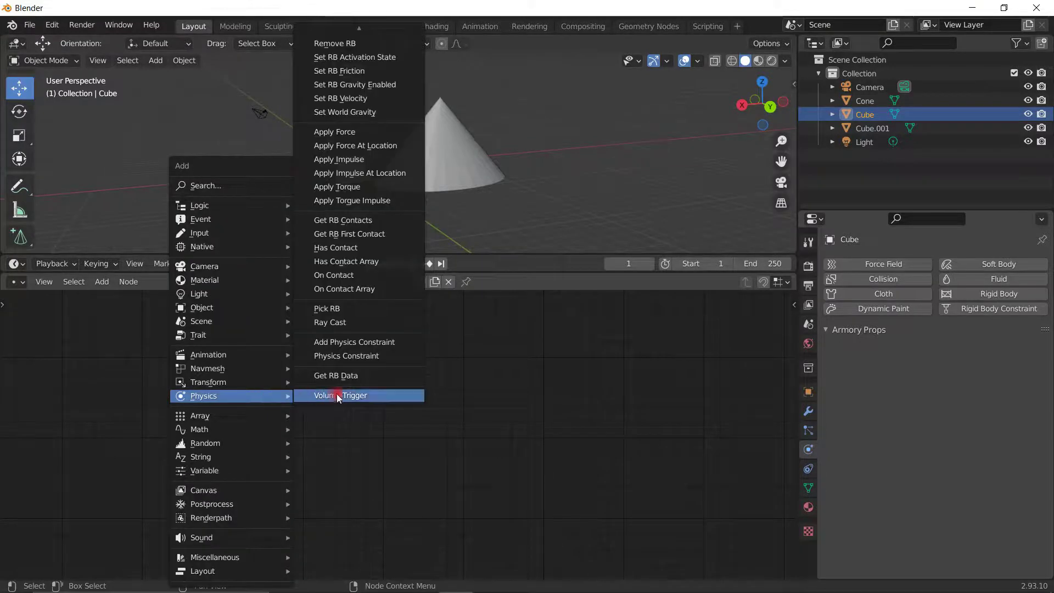
pyautogui.click(337, 394)
pyautogui.click(275, 371)
pyautogui.moveTo(338, 384); pyautogui.dragTo(266, 320)
# - Add an On Volume Trigger node, align it below the Volume Trigger node, and enlarge the node editor area
pyautogui.hotkey('shift', 'a')
pyautogui.moveTo(446, 394)
pyautogui.press('space')
pyautogui.write('volu')
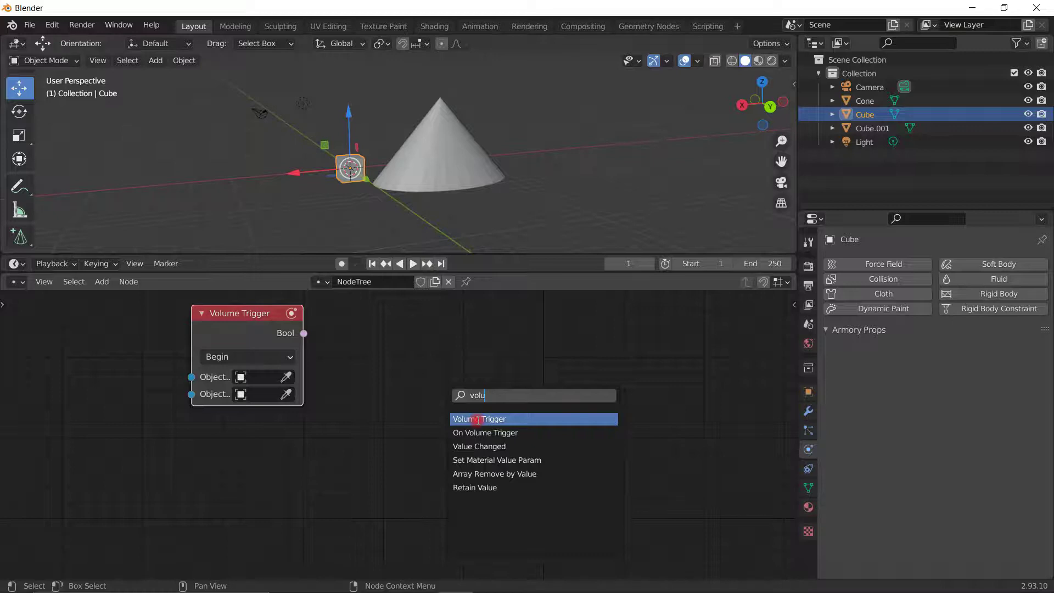
pyautogui.click(483, 433)
pyautogui.click(185, 422)
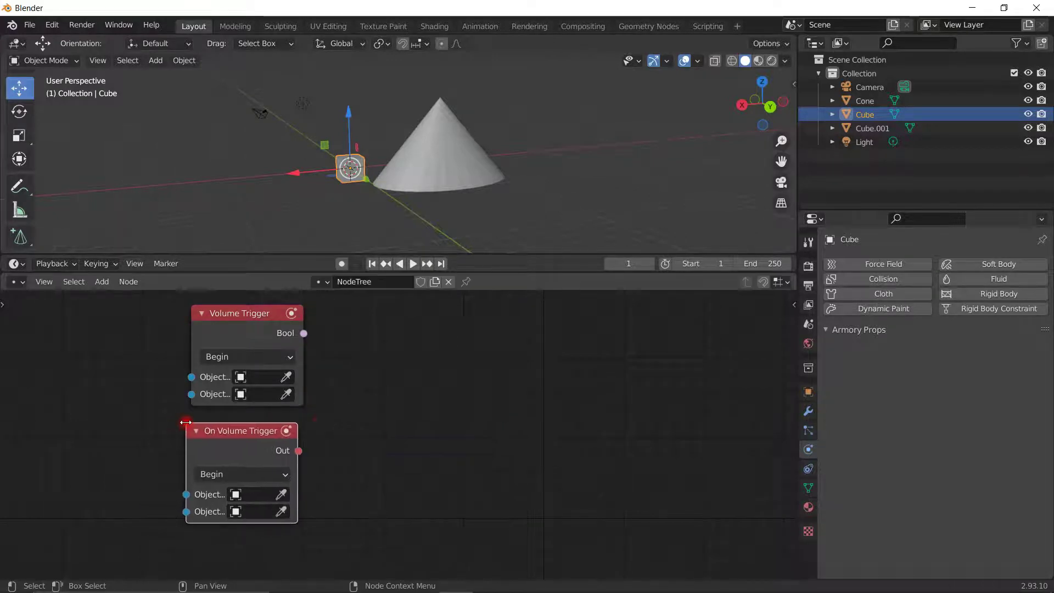
pyautogui.scroll(2, 418, 445)
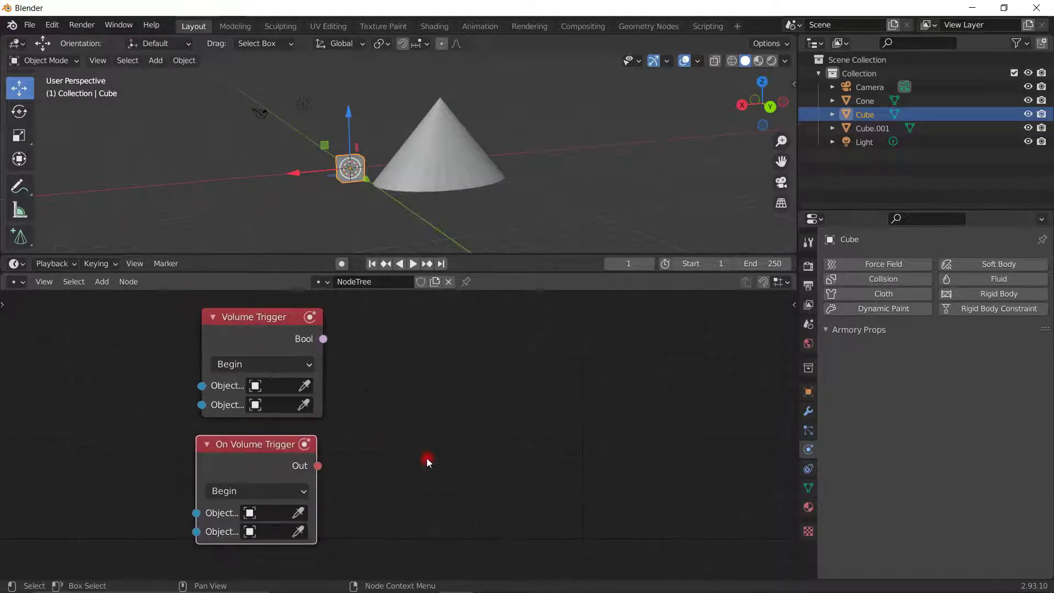
pyautogui.moveTo(508, 254); pyautogui.dragTo(494, 237)
pyautogui.moveTo(235, 431); pyautogui.dragTo(244, 425)
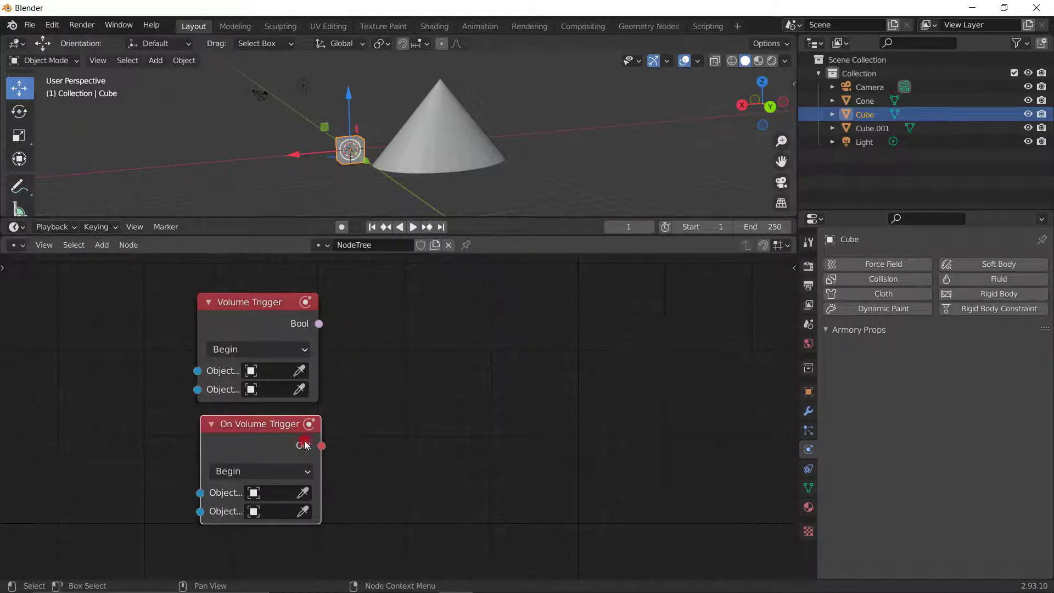
# - Assign the original cube and the cone as the Volume Trigger node's first and second objects
pyautogui.moveTo(323, 447); pyautogui.dragTo(522, 405)
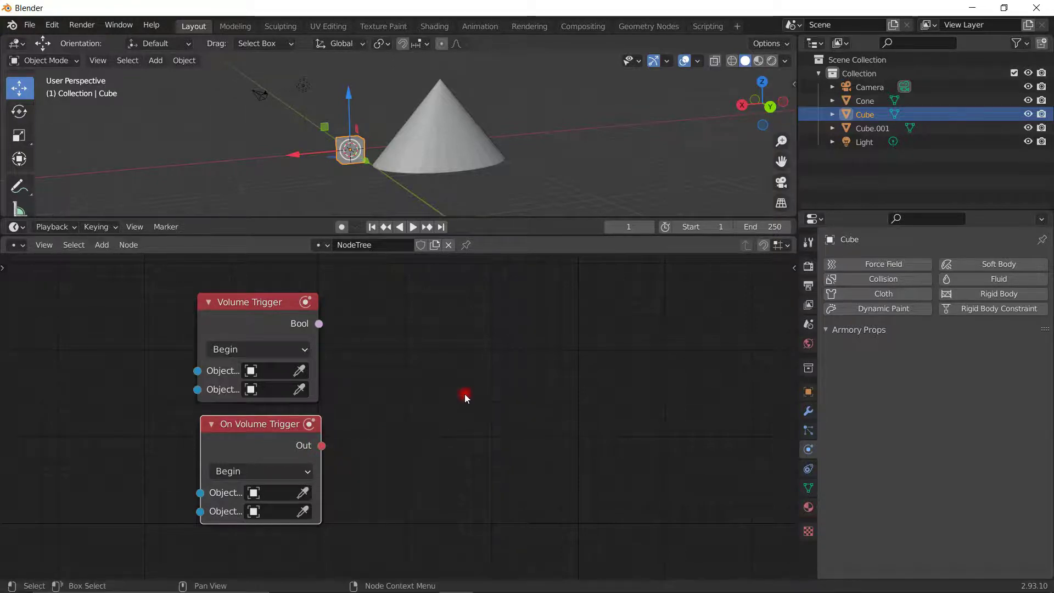
pyautogui.moveTo(319, 325); pyautogui.dragTo(500, 324)
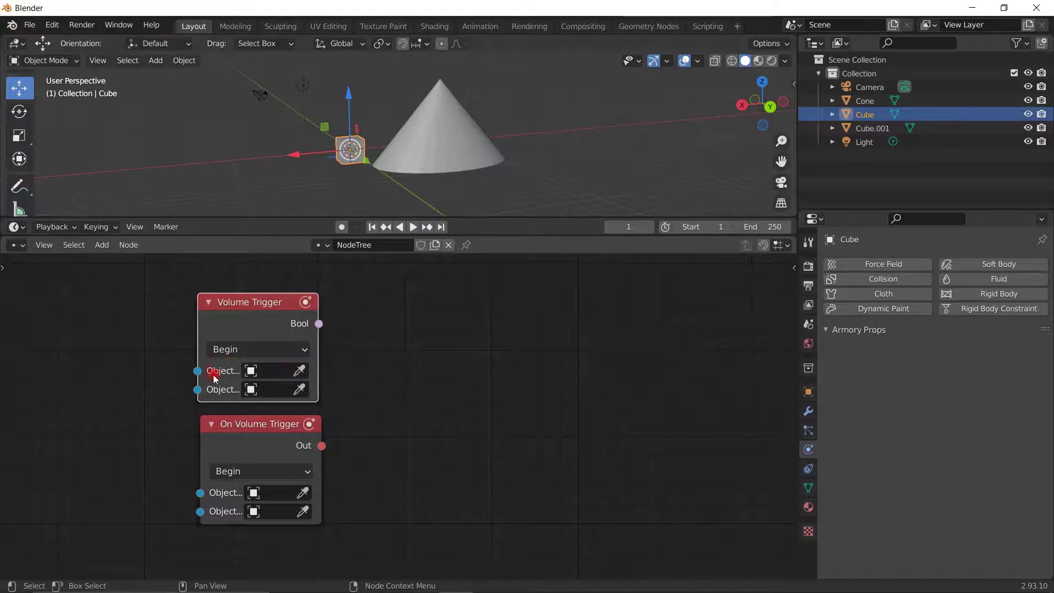
pyautogui.click(307, 370)
pyautogui.click(351, 149)
pyautogui.click(299, 388)
pyautogui.click(444, 135)
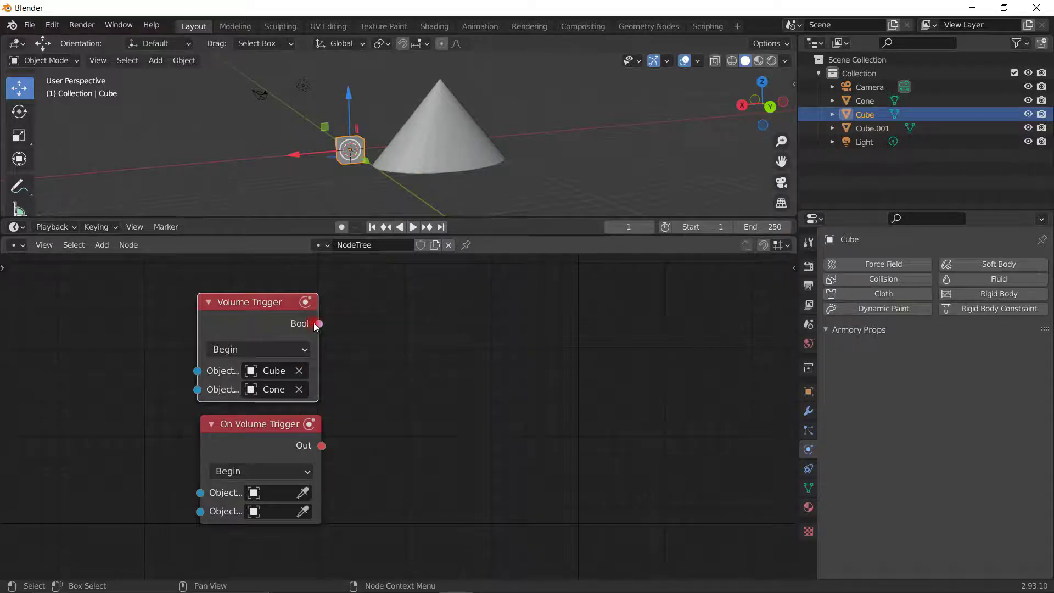
# - Add an Add Rigid Body node beside the trigger nodes and connect On Volume Trigger's Out to its In
pyautogui.moveTo(319, 324); pyautogui.dragTo(575, 342)
pyautogui.moveTo(322, 445); pyautogui.dragTo(523, 432)
pyautogui.hotkey('shift', 'a')
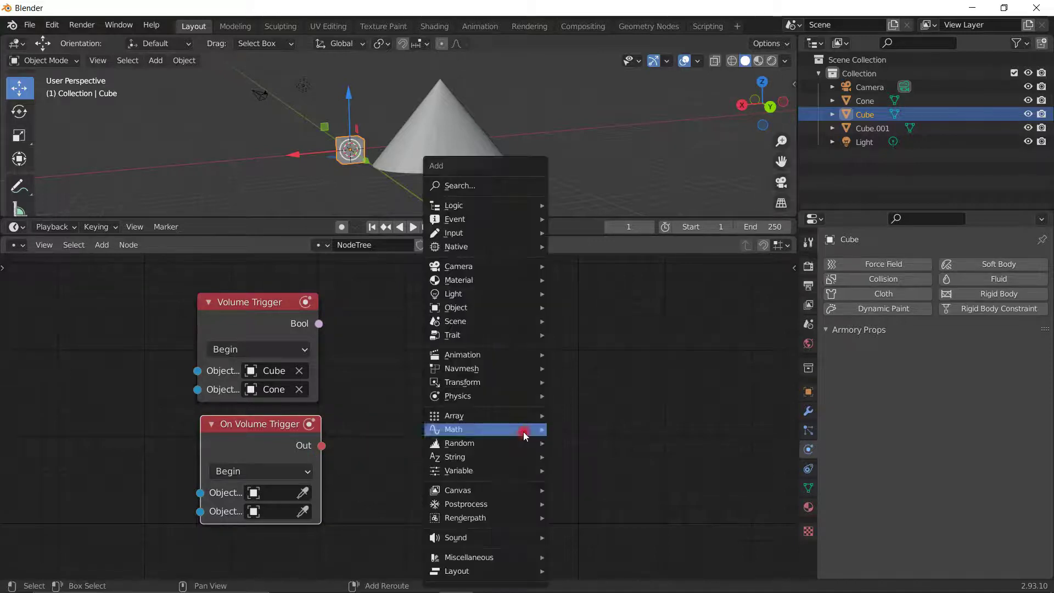
pyautogui.click(523, 432)
pyautogui.press('Escape')
pyautogui.hotkey('shift', 'a')
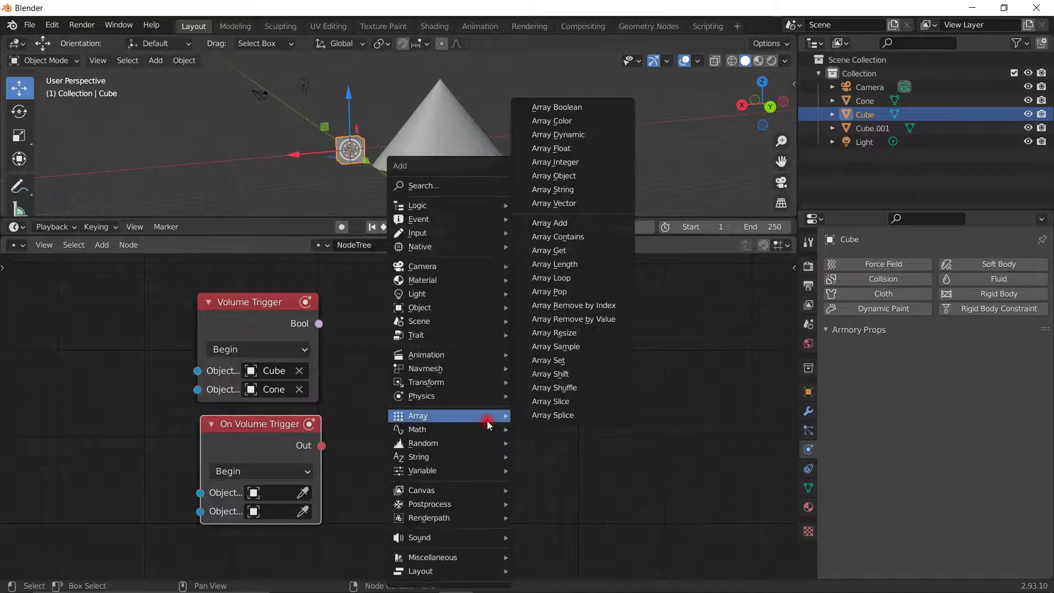
pyautogui.moveTo(466, 395)
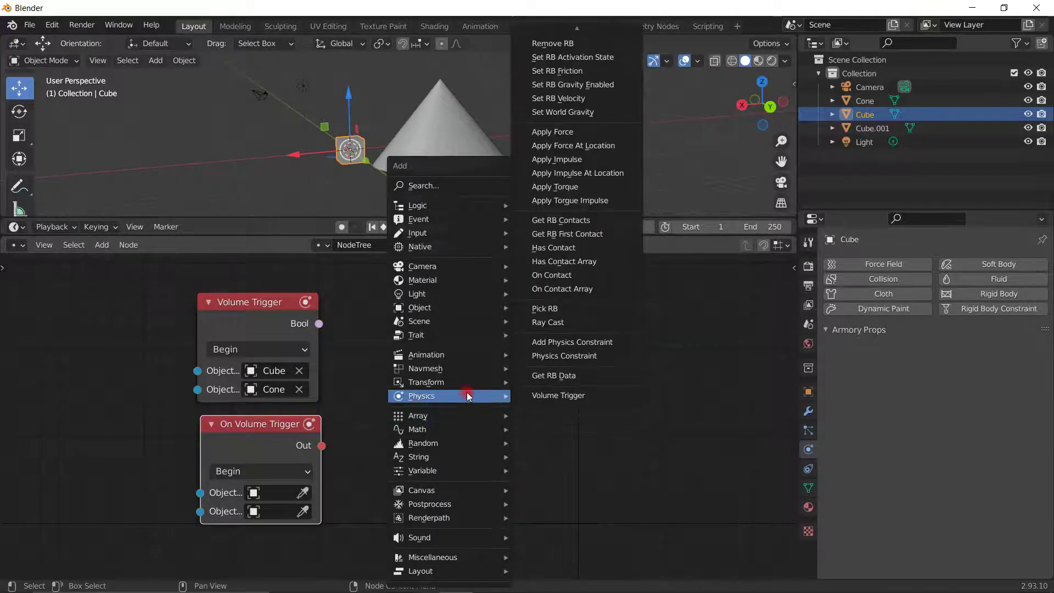
pyautogui.click(576, 34)
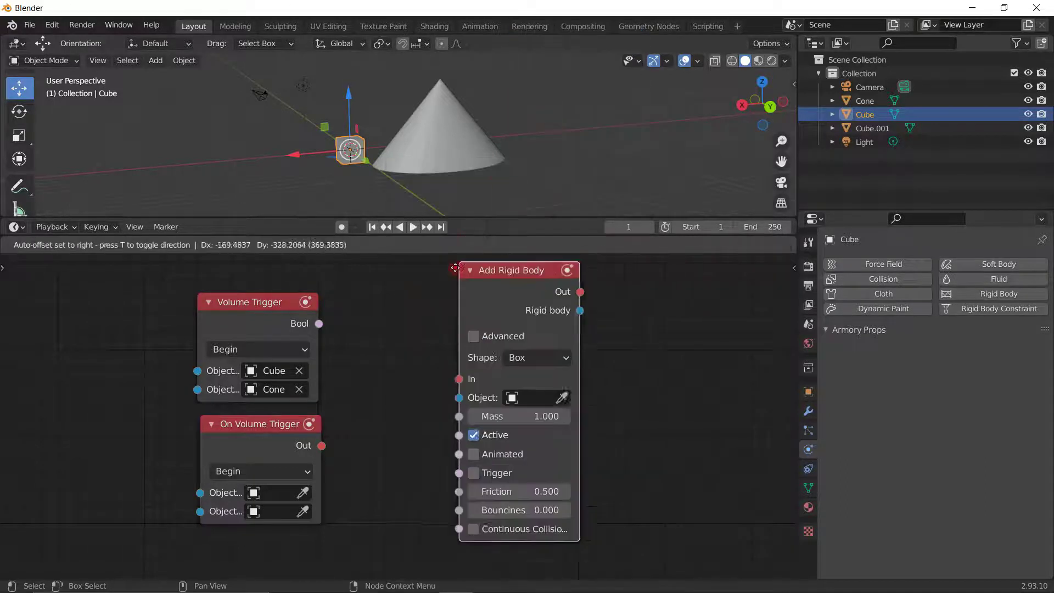
pyautogui.click(405, 325)
pyautogui.moveTo(319, 443); pyautogui.dragTo(405, 439)
pyautogui.moveTo(405, 439); pyautogui.dragTo(420, 415, button='middle')
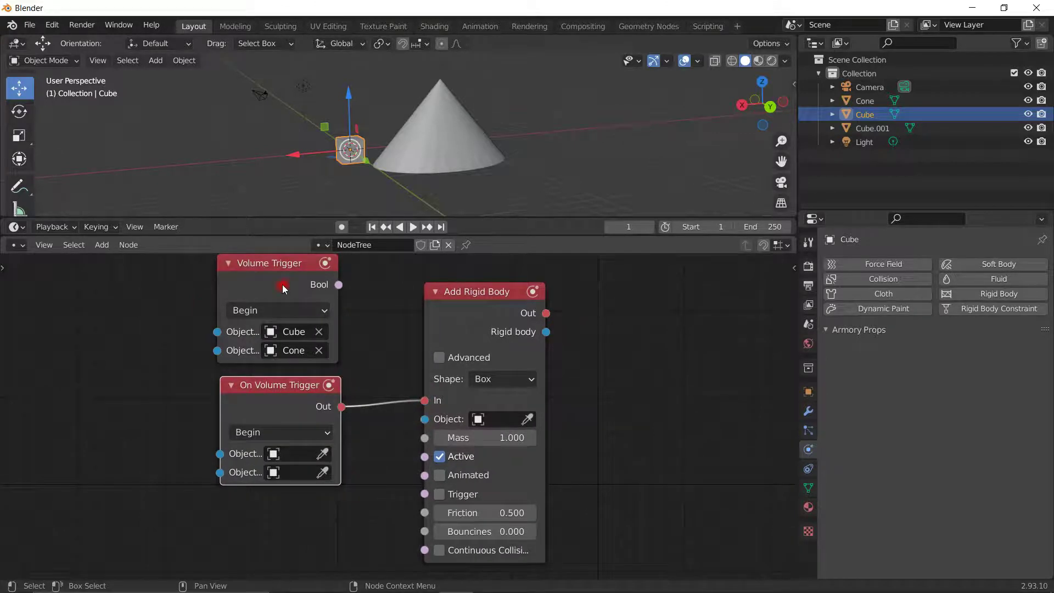
# - Assign the cube and cone as the On Volume Trigger node's objects, and the cone as the Add Rigid Body node's object
pyautogui.moveTo(278, 414); pyautogui.dragTo(270, 432)
pyautogui.click(316, 472)
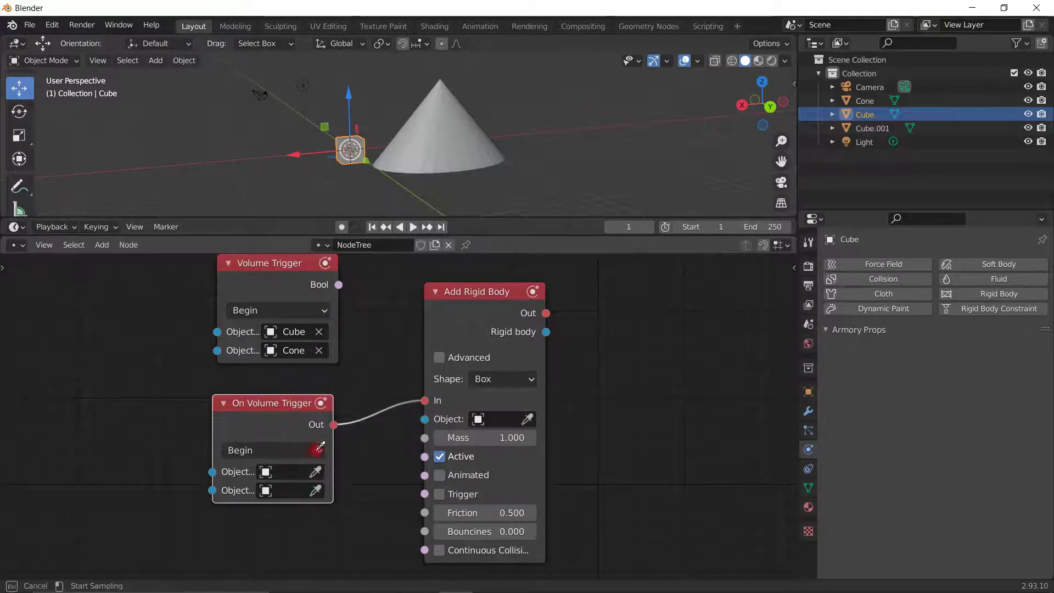
pyautogui.click(353, 137)
pyautogui.click(316, 490)
pyautogui.click(442, 119)
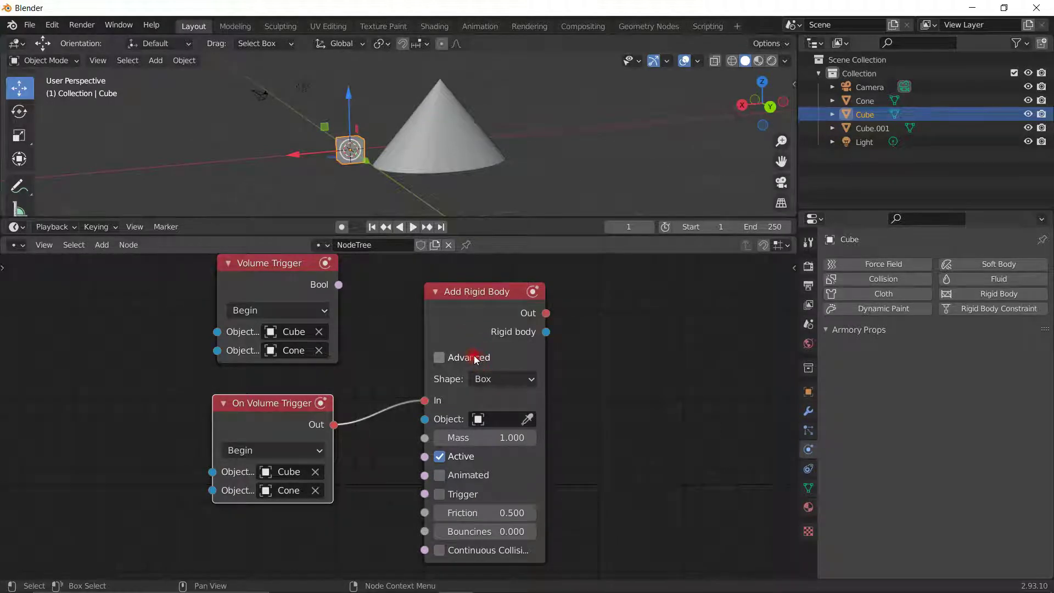
pyautogui.click(527, 419)
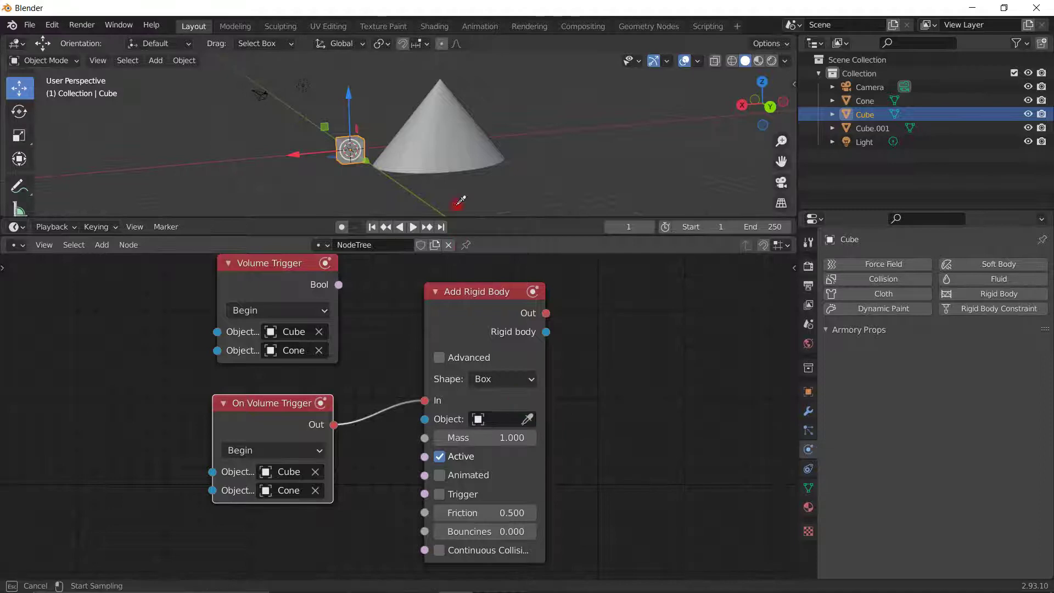
pyautogui.click(456, 150)
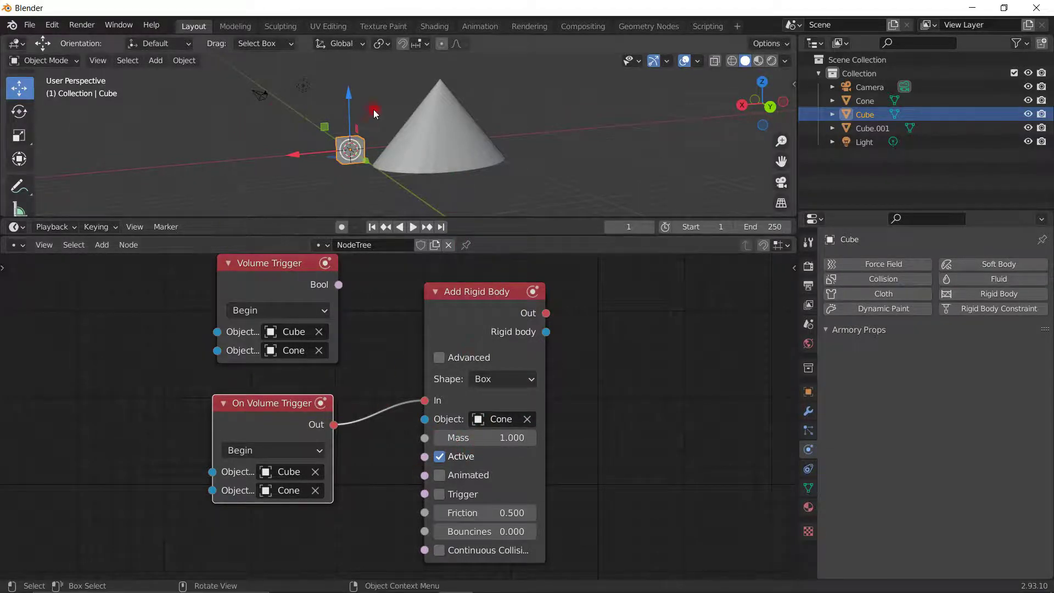
# - Set the Add Rigid Body node's Bounciness to 0.5
pyautogui.moveTo(491, 458); pyautogui.dragTo(497, 417, button='middle')
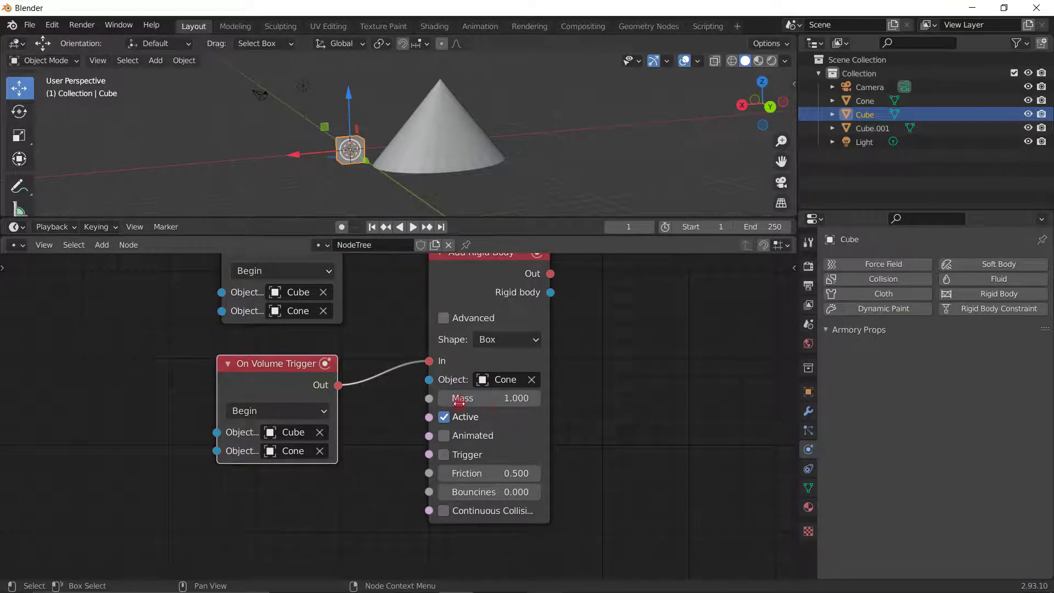
pyautogui.moveTo(468, 473); pyautogui.dragTo(471, 490)
pyautogui.click(598, 435)
# - Turn on Advanced in the Add Rigid Body node, examine the extra damping, deactivation and collision options, and turn it off again
pyautogui.click(474, 319)
pyautogui.moveTo(598, 422); pyautogui.dragTo(588, 579, button='middle')
pyautogui.scroll(-1, 594, 418)
pyautogui.moveTo(595, 419); pyautogui.dragTo(580, 448, button='middle')
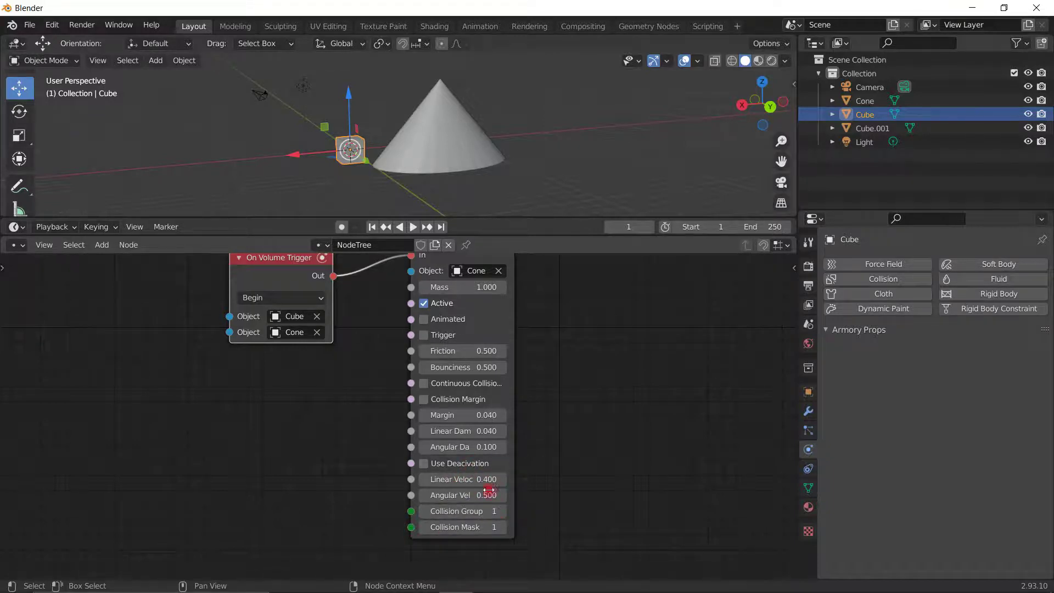
pyautogui.moveTo(526, 415); pyautogui.dragTo(529, 446, button='middle')
pyautogui.moveTo(450, 310); pyautogui.dragTo(454, 334, button='middle')
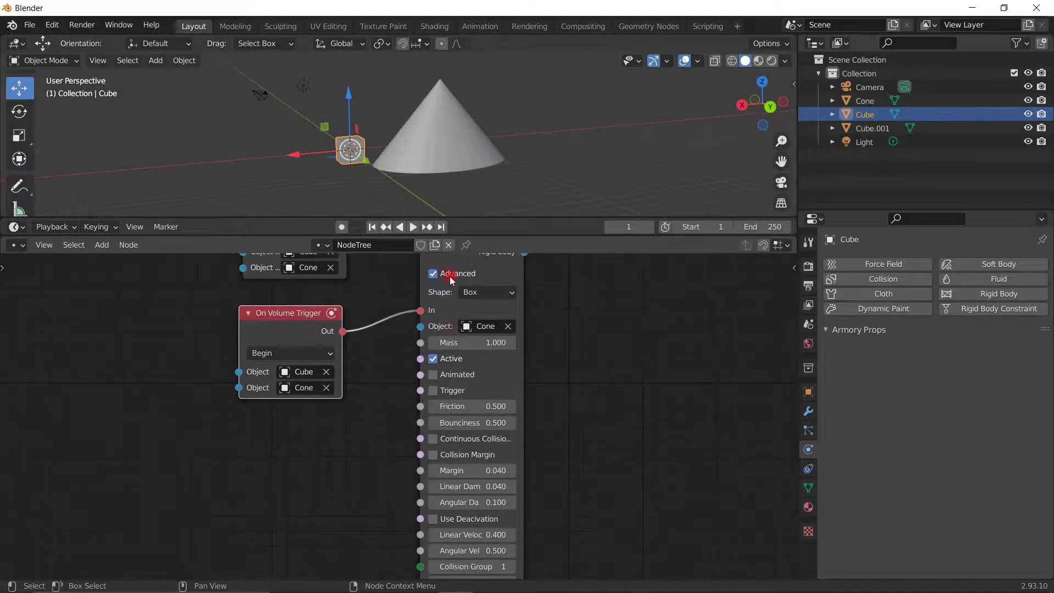
pyautogui.click(452, 278)
pyautogui.scroll(3, 583, 432)
pyautogui.moveTo(590, 399); pyautogui.dragTo(565, 479, button='middle')
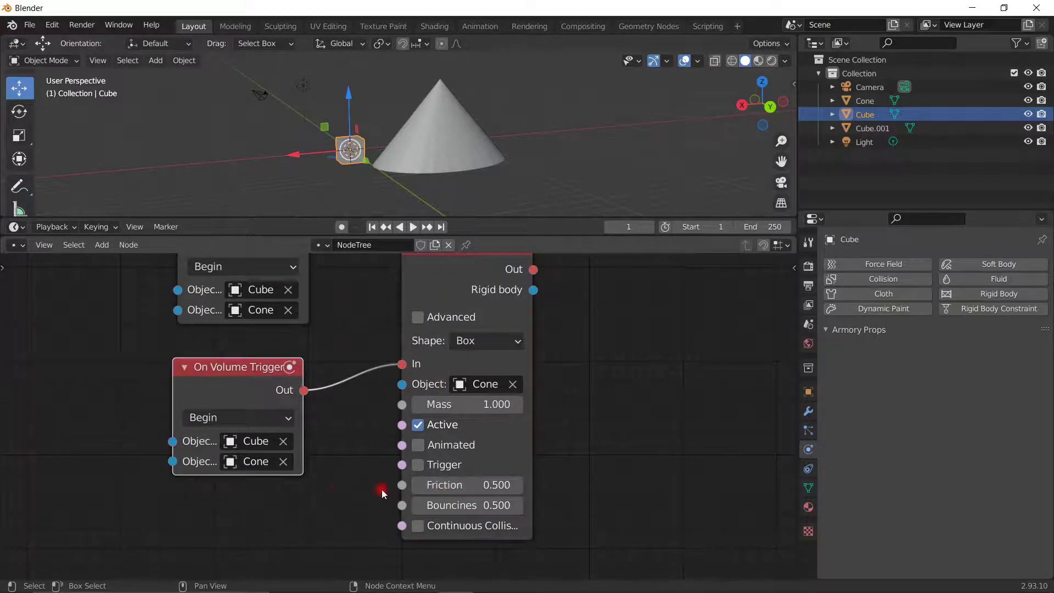
pyautogui.moveTo(333, 481); pyautogui.dragTo(430, 501, button='middle')
pyautogui.moveTo(367, 389)
pyautogui.mouseDown(button='middle')
pyautogui.moveTo(367, 415)
pyautogui.moveTo(347, 388)
pyautogui.mouseUp(button='middle')
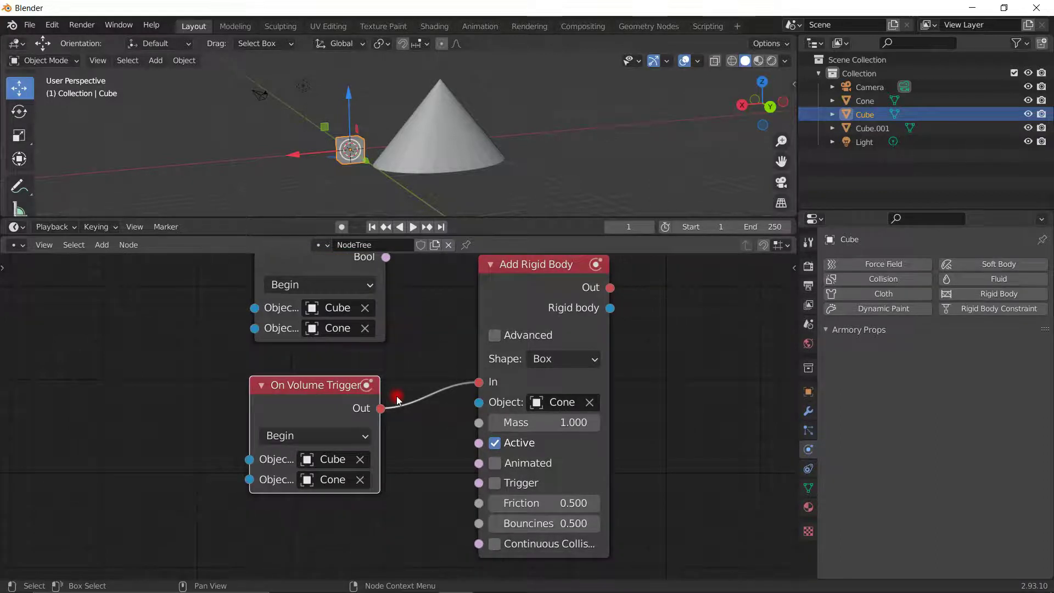
# - Move the Add Rigid Body node further from the triggers and place On Volume Trigger directly below the Volume Trigger node
pyautogui.moveTo(301, 418); pyautogui.dragTo(92, 414)
pyautogui.moveTo(529, 297); pyautogui.dragTo(581, 297)
pyautogui.moveTo(79, 403); pyautogui.dragTo(127, 458)
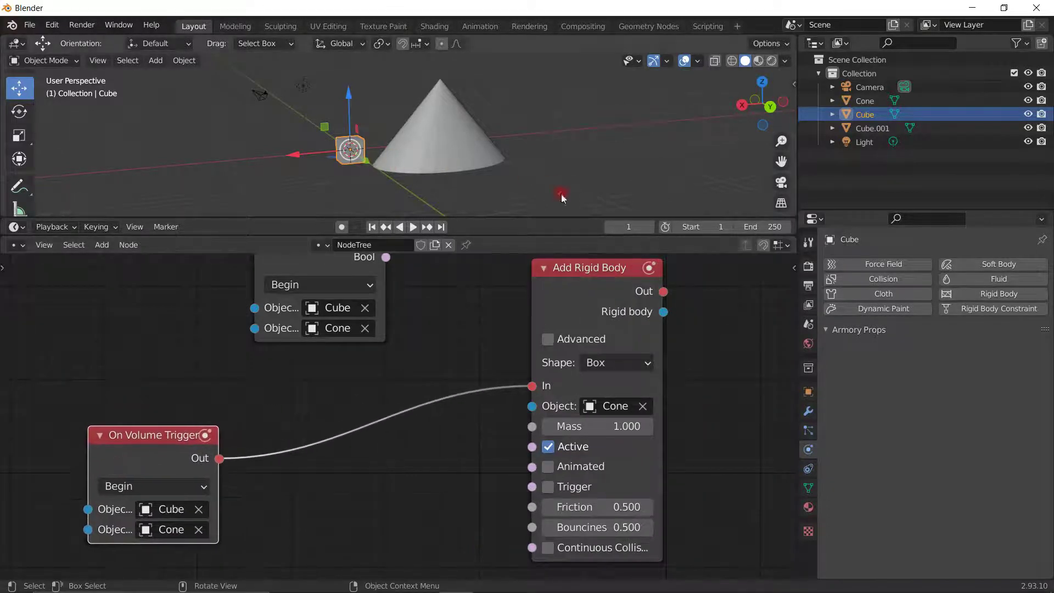
pyautogui.click(592, 285)
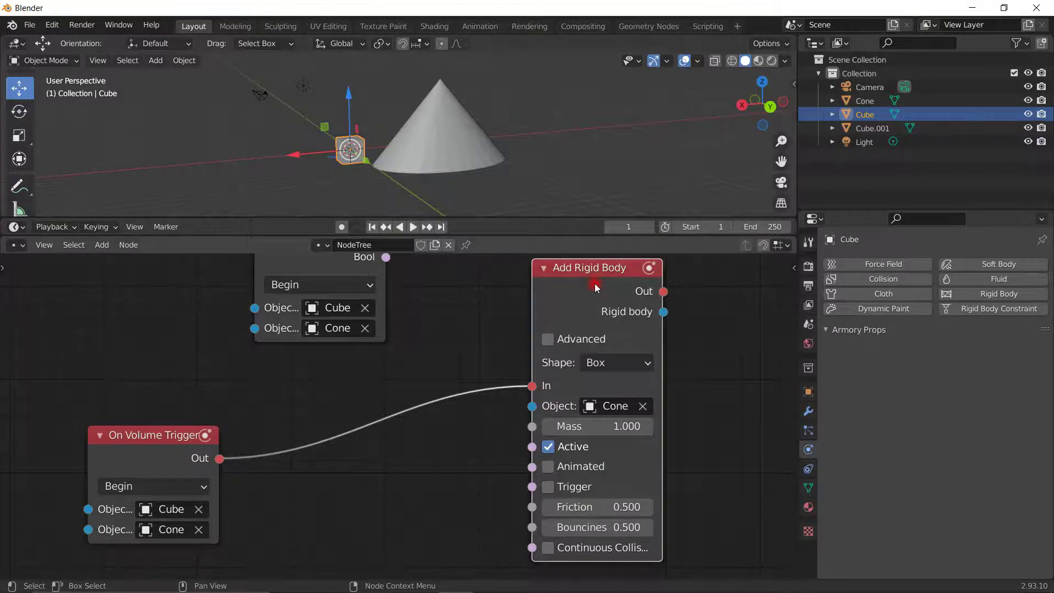
pyautogui.moveTo(165, 450); pyautogui.dragTo(338, 374)
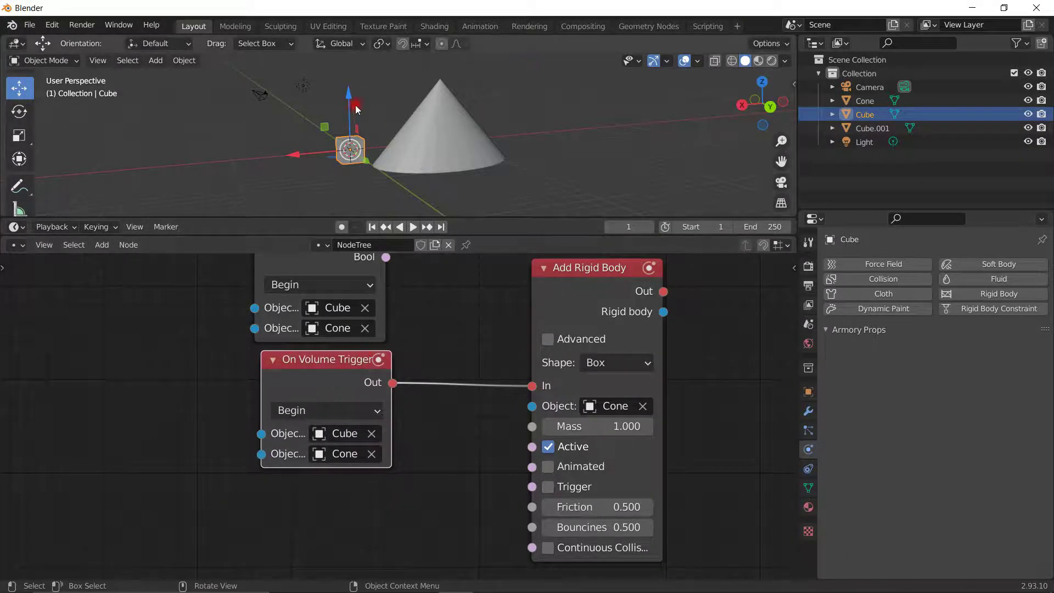
# - Try raising the cube and moving the cone over the cube's position, cancelling both moves
pyautogui.moveTo(350, 91); pyautogui.dragTo(350, 20)
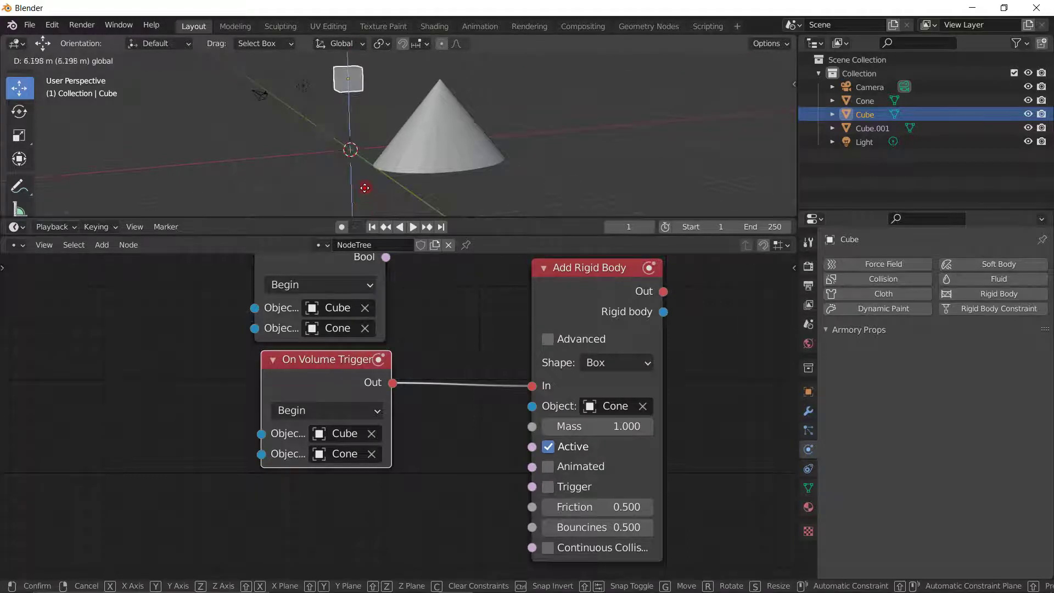
pyautogui.rightClick(349, 191)
pyautogui.click(595, 299)
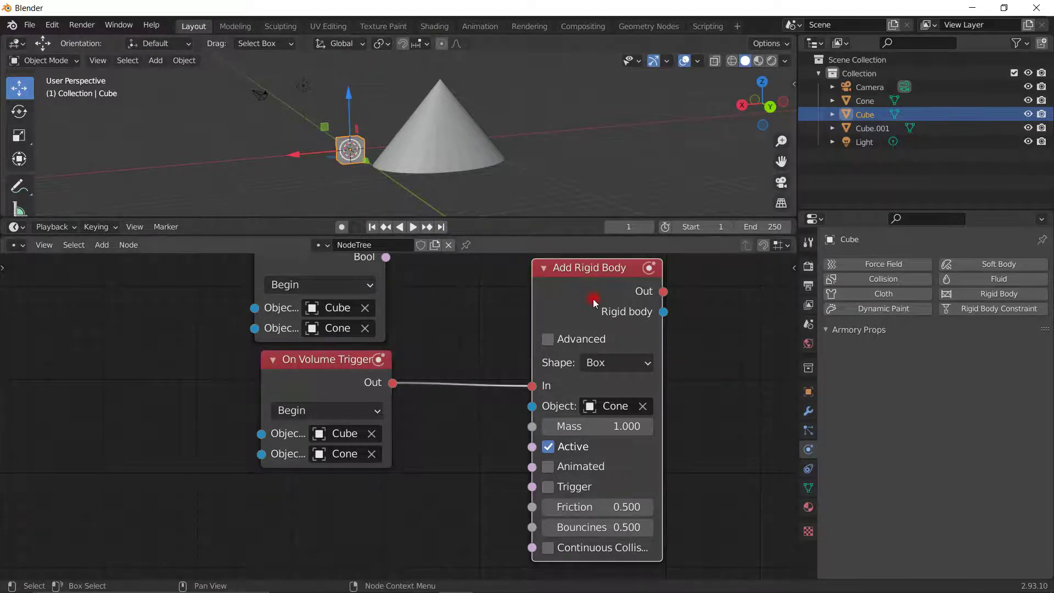
pyautogui.click(442, 117)
pyautogui.press('g')
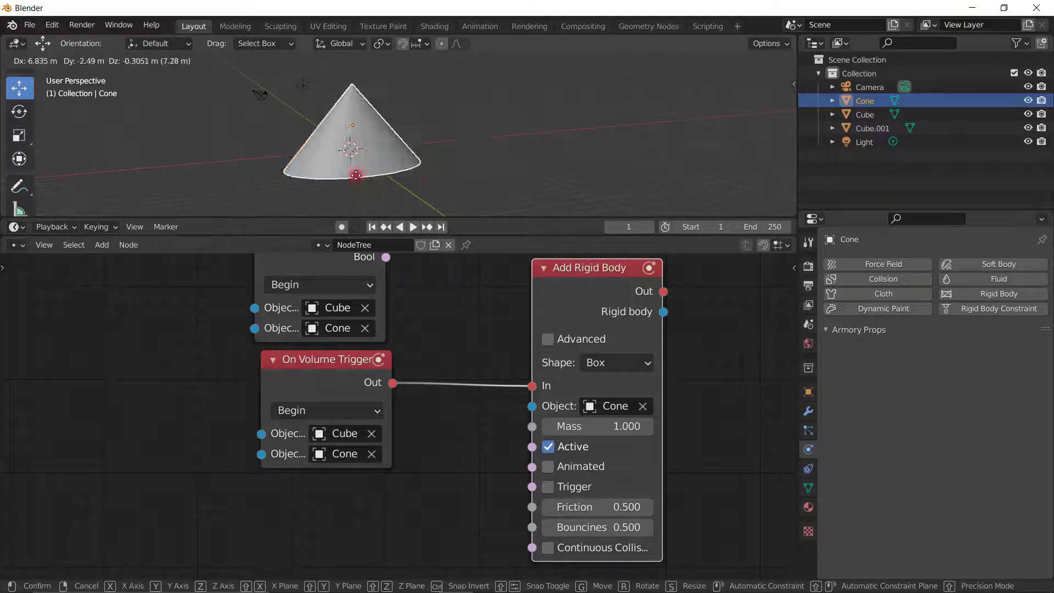
pyautogui.rightClick(414, 219)
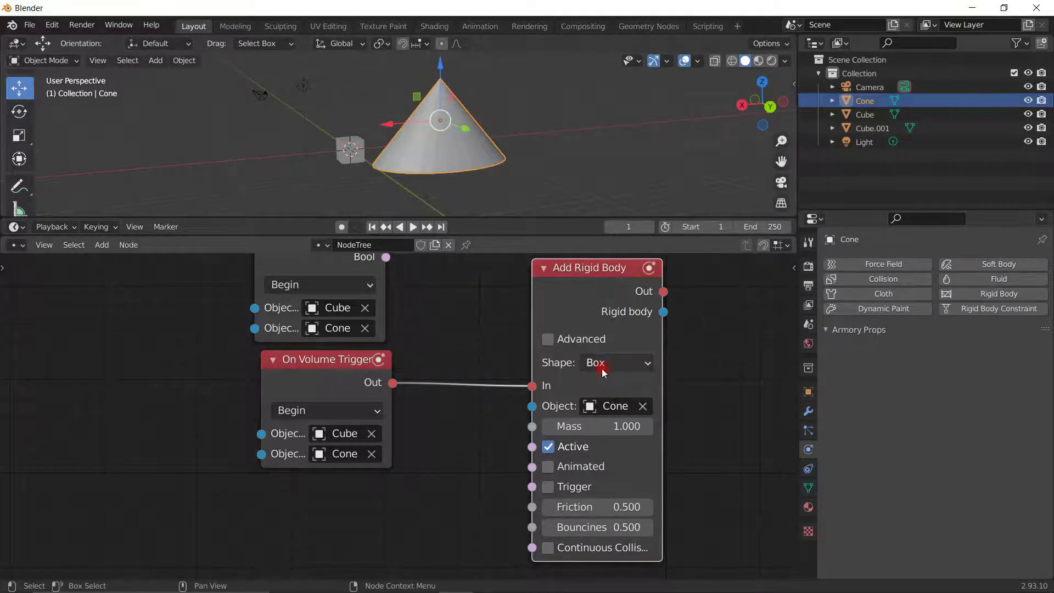
# - Turn off Active on the Add Rigid Body node and delete that node
pyautogui.click(574, 447)
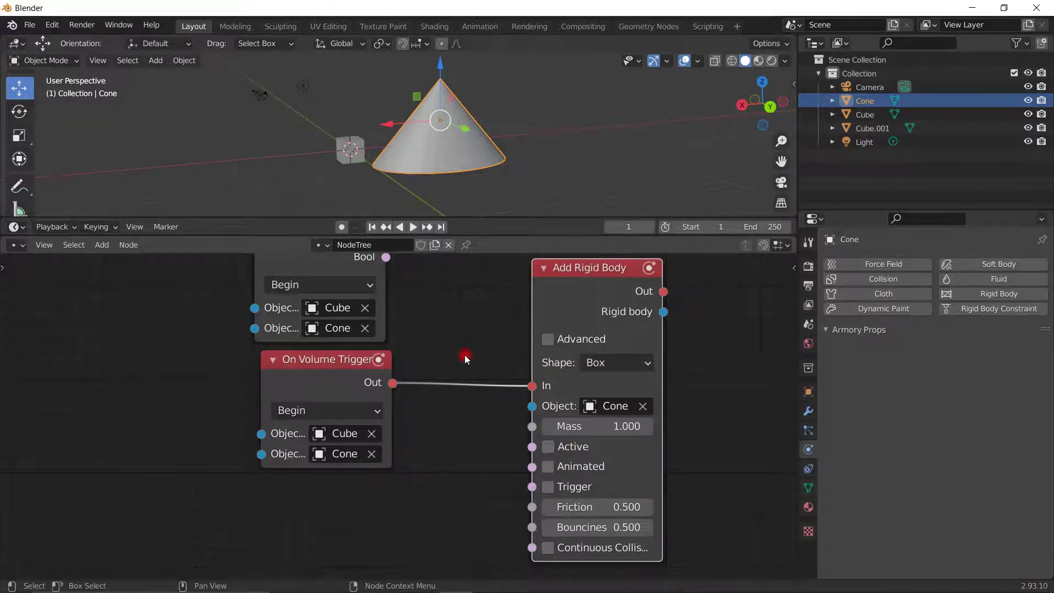
pyautogui.press('x')
pyautogui.moveTo(506, 312); pyautogui.dragTo(492, 367, button='middle')
pyautogui.moveTo(332, 440); pyautogui.dragTo(322, 439)
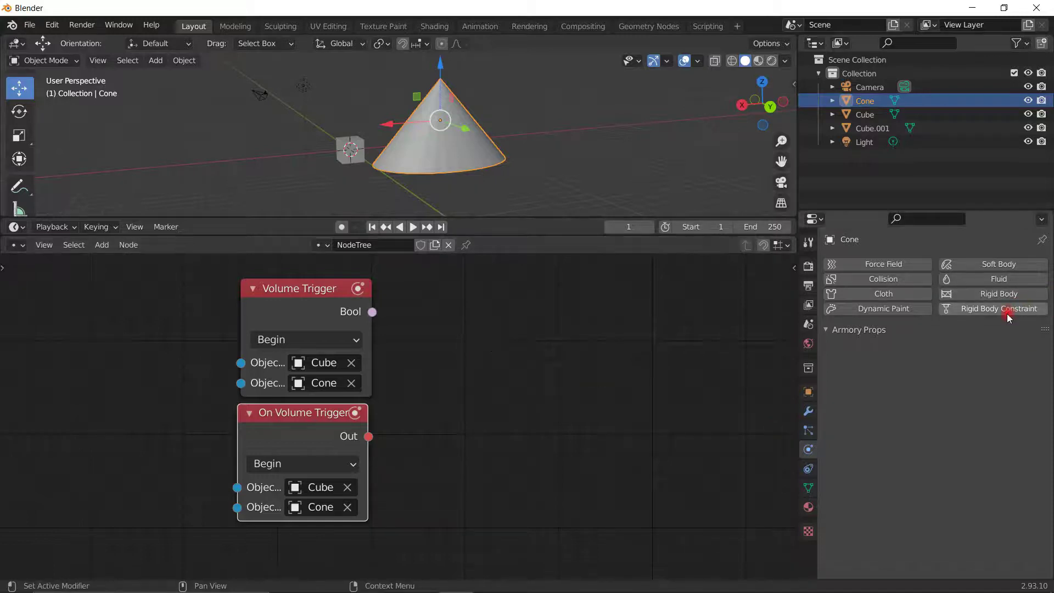
# - Add a Branch node beside the Volume Trigger node
pyautogui.moveTo(336, 312); pyautogui.dragTo(519, 337)
pyautogui.moveTo(518, 337); pyautogui.dragTo(450, 405, button='middle')
pyautogui.hotkey('shift', 'a')
pyautogui.press('s')
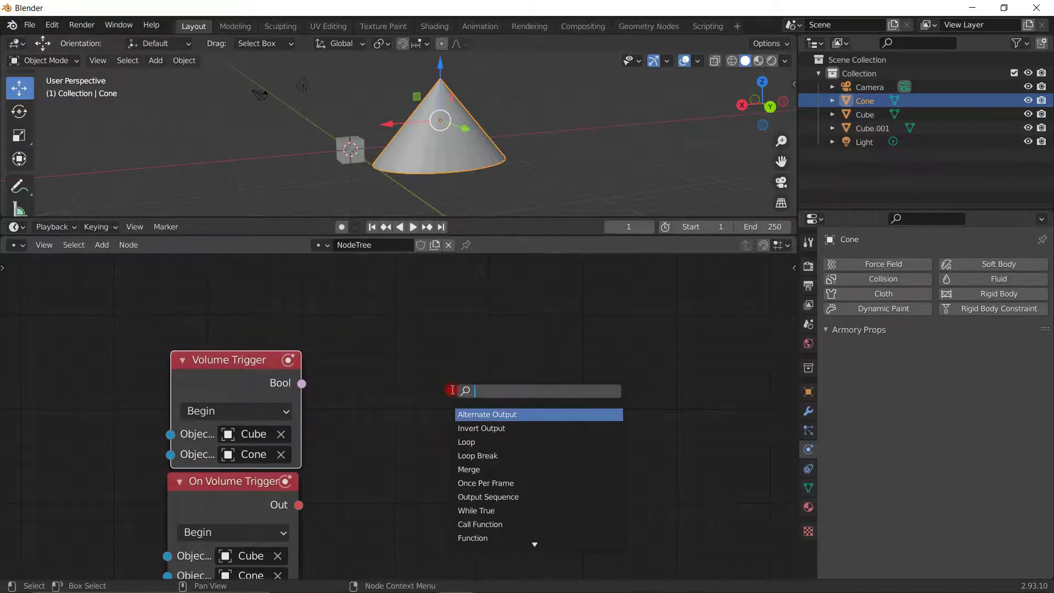
pyautogui.write('branc')
pyautogui.press('Return')
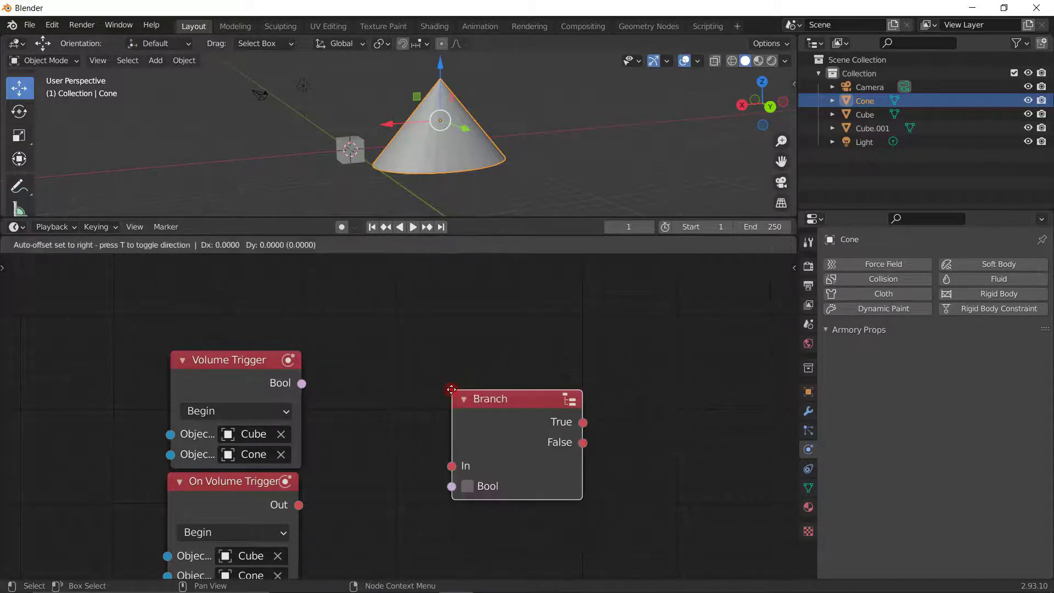
pyautogui.click(348, 304)
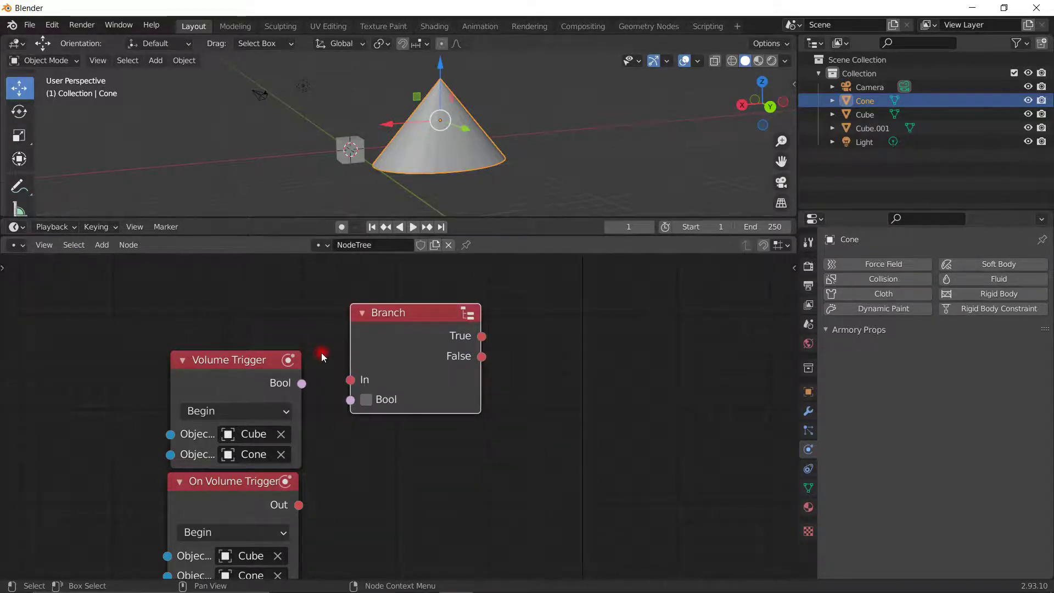
# - Connect the Volume Trigger's Bool output to the Branch node's Bool input and set the Volume Trigger's event to End
pyautogui.moveTo(302, 383); pyautogui.dragTo(369, 404)
pyautogui.moveTo(394, 341); pyautogui.dragTo(387, 322)
pyautogui.moveTo(383, 325); pyautogui.dragTo(363, 405, button='middle')
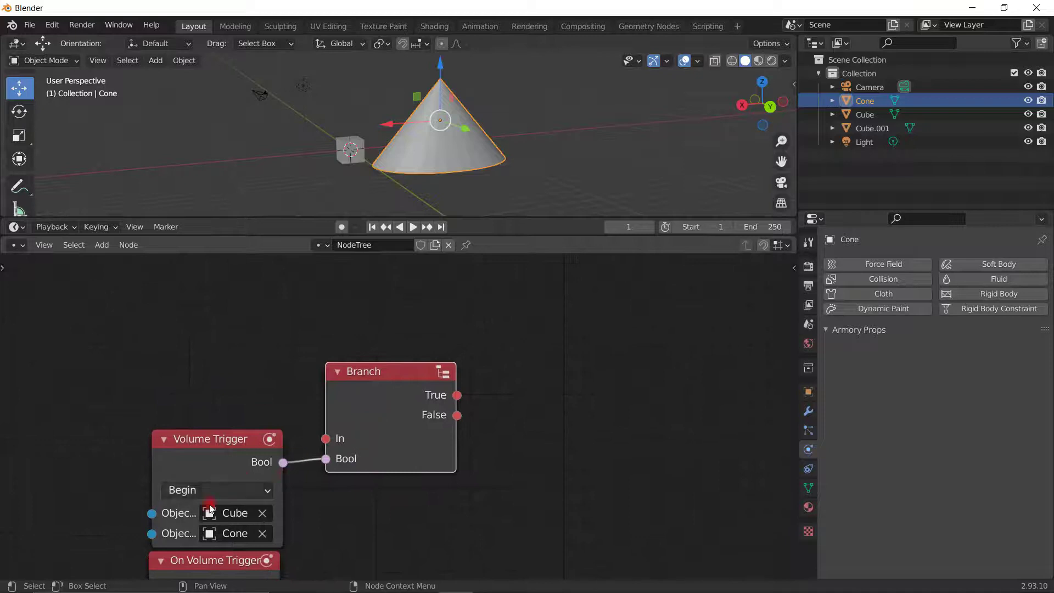
pyautogui.moveTo(204, 463); pyautogui.dragTo(192, 401)
pyautogui.click(177, 431)
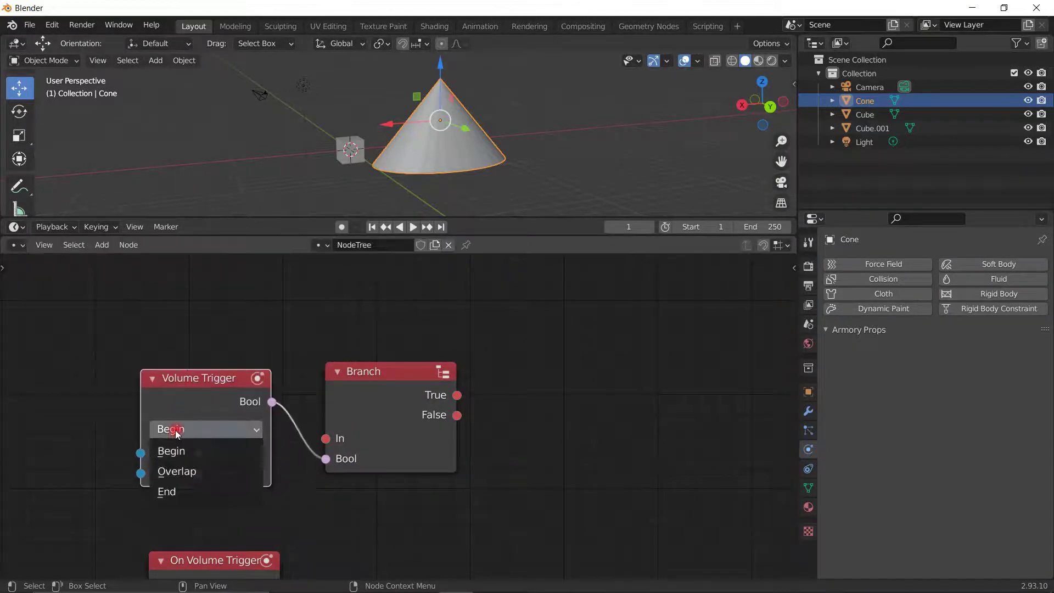
pyautogui.click(176, 494)
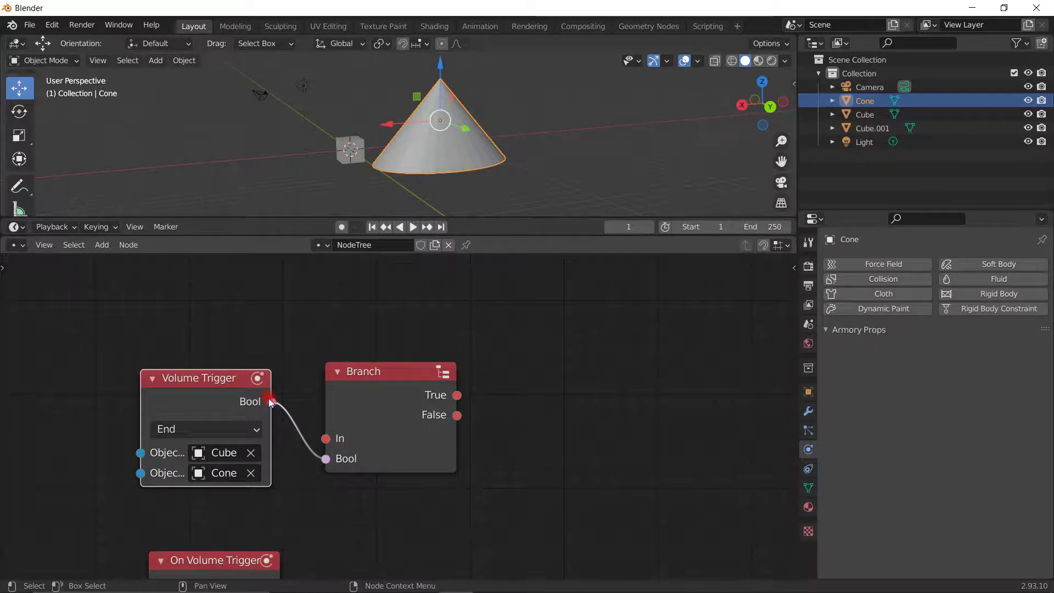
# - Move the cone about 7 m along one axis over the cube, and move it back clear of the cube
pyautogui.press('g')
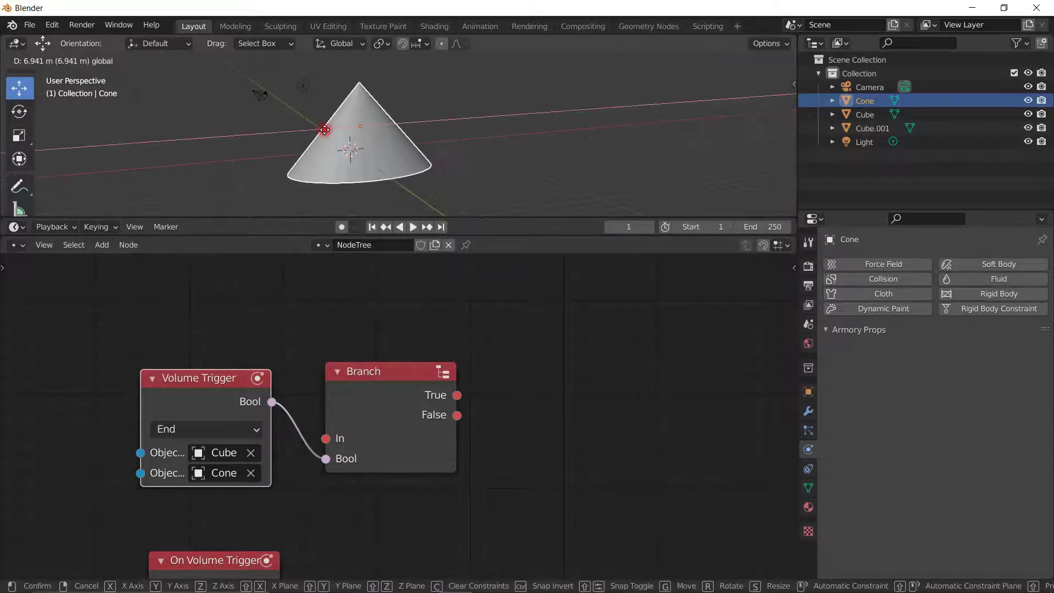
pyautogui.click(326, 130)
pyautogui.press('g')
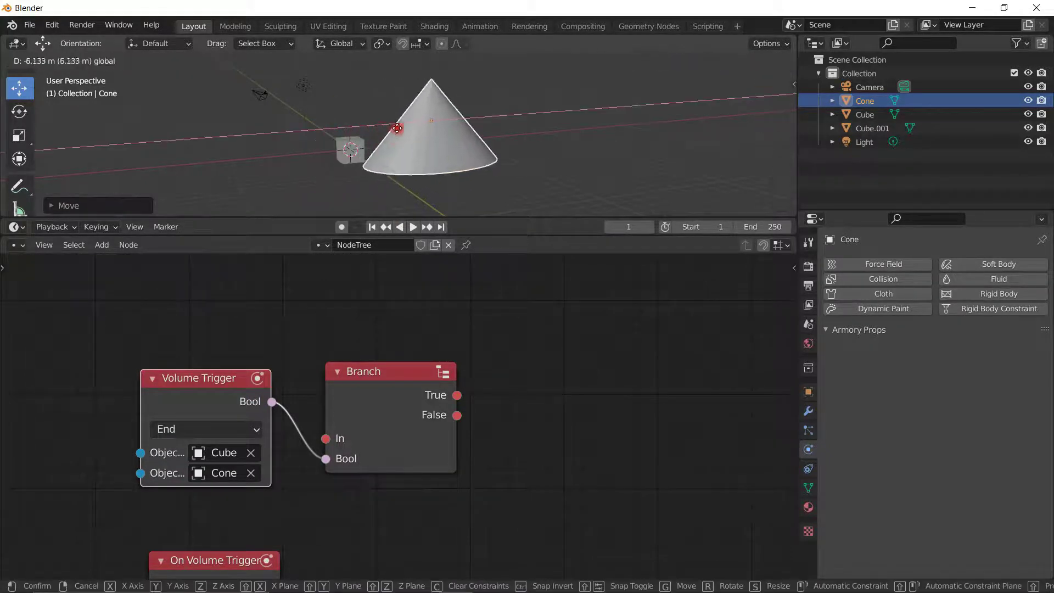
pyautogui.click(413, 125)
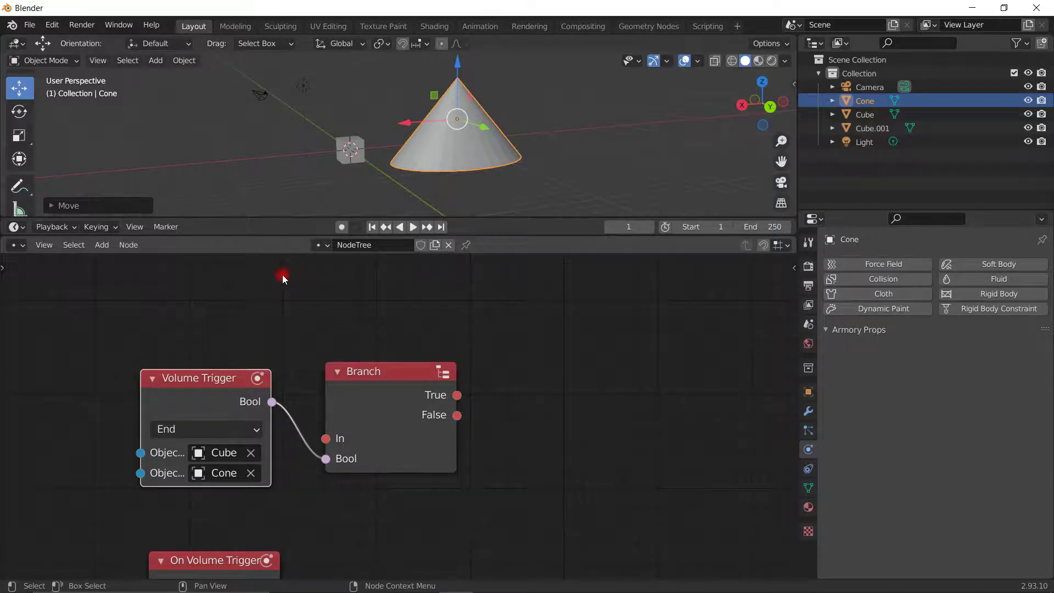
# - Move the Branch node slightly up and away from the Volume Trigger node
pyautogui.moveTo(369, 389)
pyautogui.mouseDown()
pyautogui.moveTo(389, 372)
pyautogui.moveTo(370, 386)
pyautogui.moveTo(389, 382)
pyautogui.mouseUp()
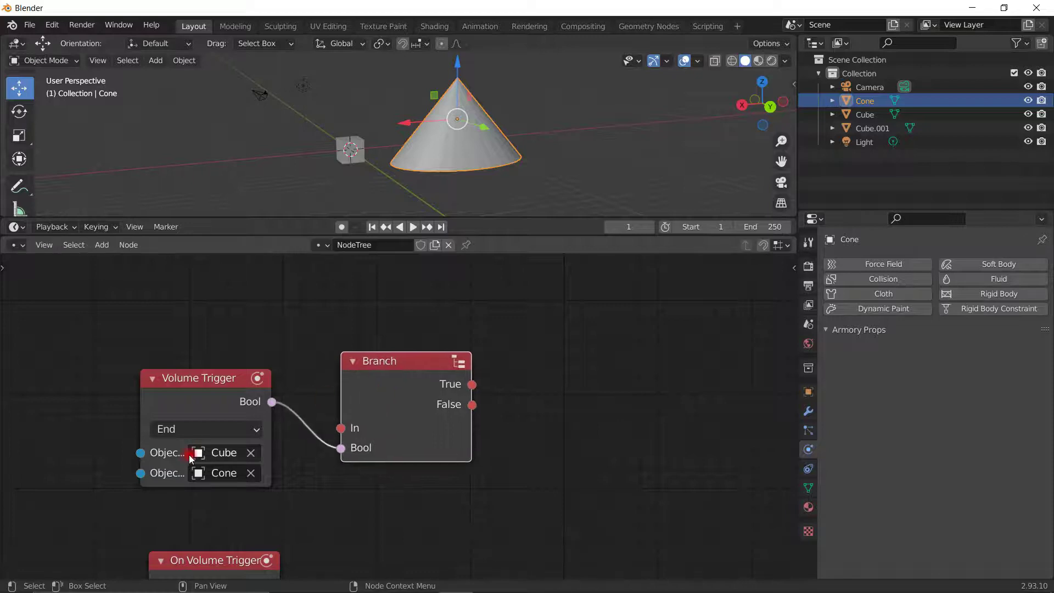
pyautogui.moveTo(183, 423); pyautogui.dragTo(187, 424)
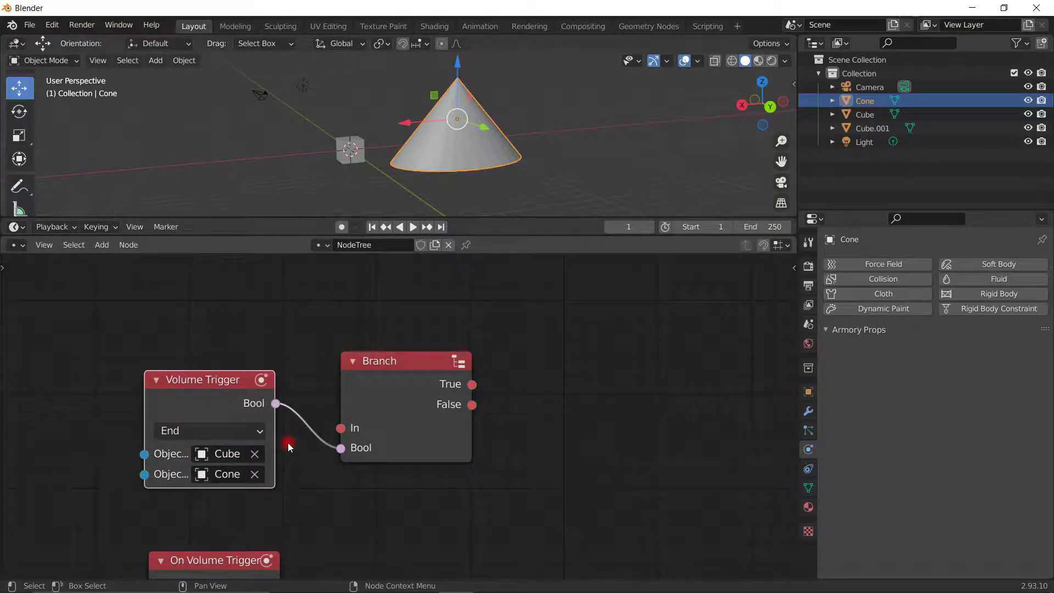
pyautogui.moveTo(473, 384); pyautogui.dragTo(496, 397)
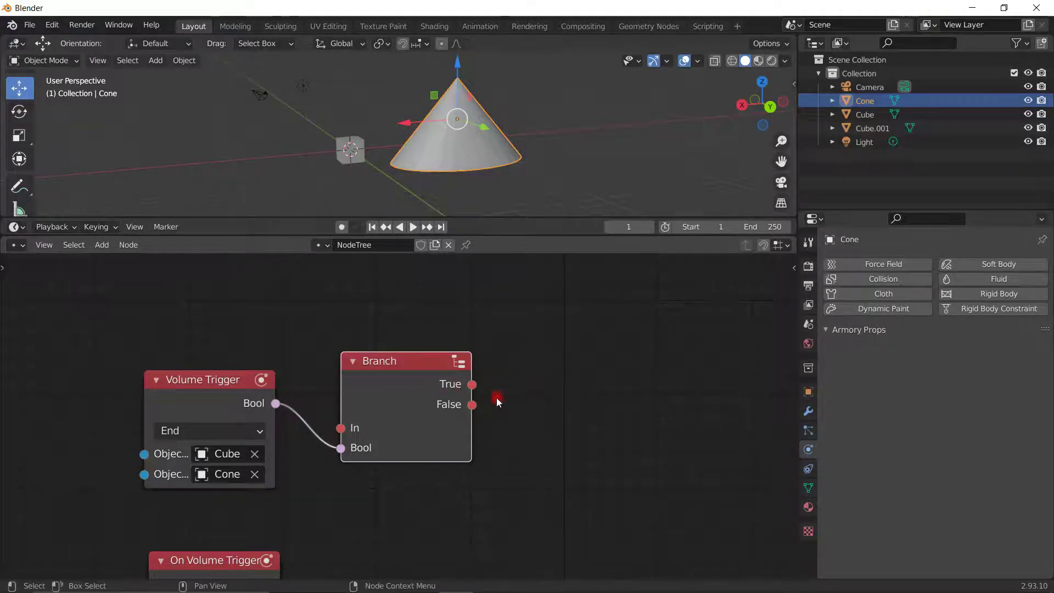
pyautogui.moveTo(557, 447); pyautogui.dragTo(501, 294, button='middle')
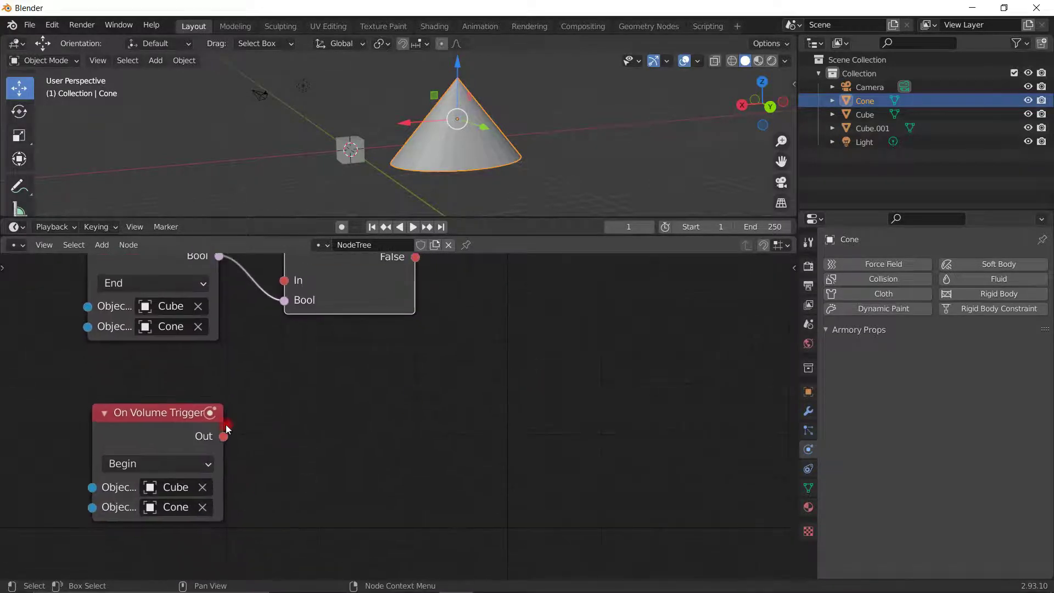
pyautogui.moveTo(310, 410); pyautogui.dragTo(390, 520, button='middle')
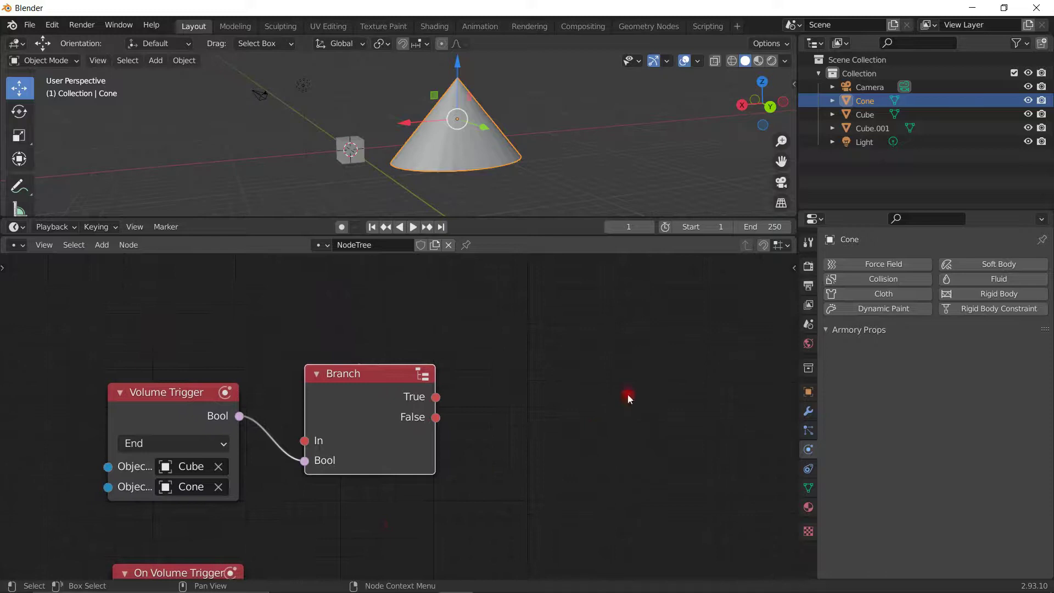
pyautogui.moveTo(629, 396); pyautogui.dragTo(621, 405, button='middle')
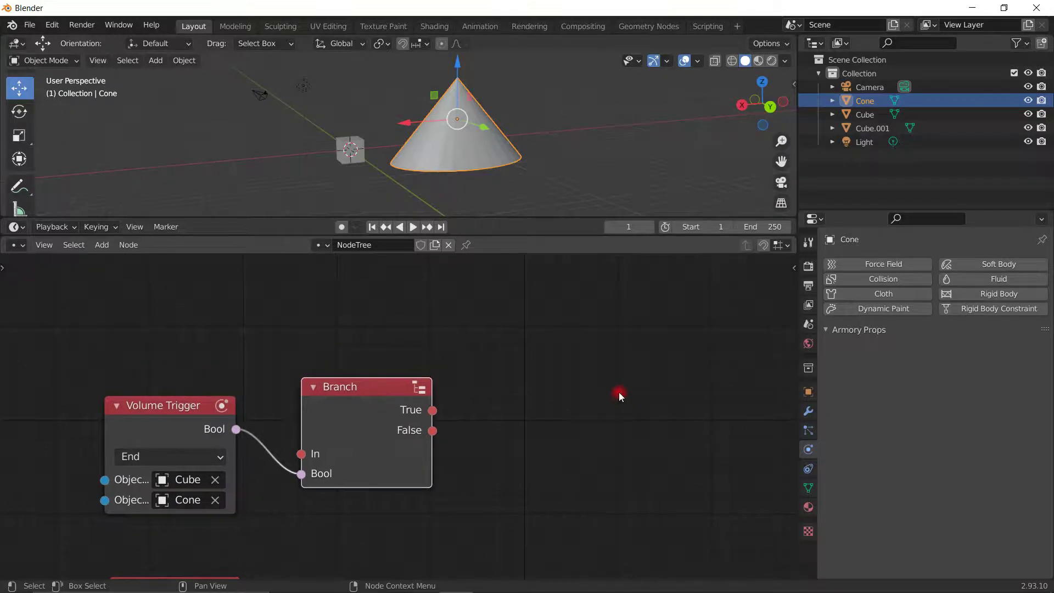
# - Delete the Branch, Volume Trigger and On Volume Trigger nodes to empty the node tree
pyautogui.moveTo(398, 396); pyautogui.dragTo(378, 364)
pyautogui.press('x')
pyautogui.click(147, 419)
pyautogui.press('x')
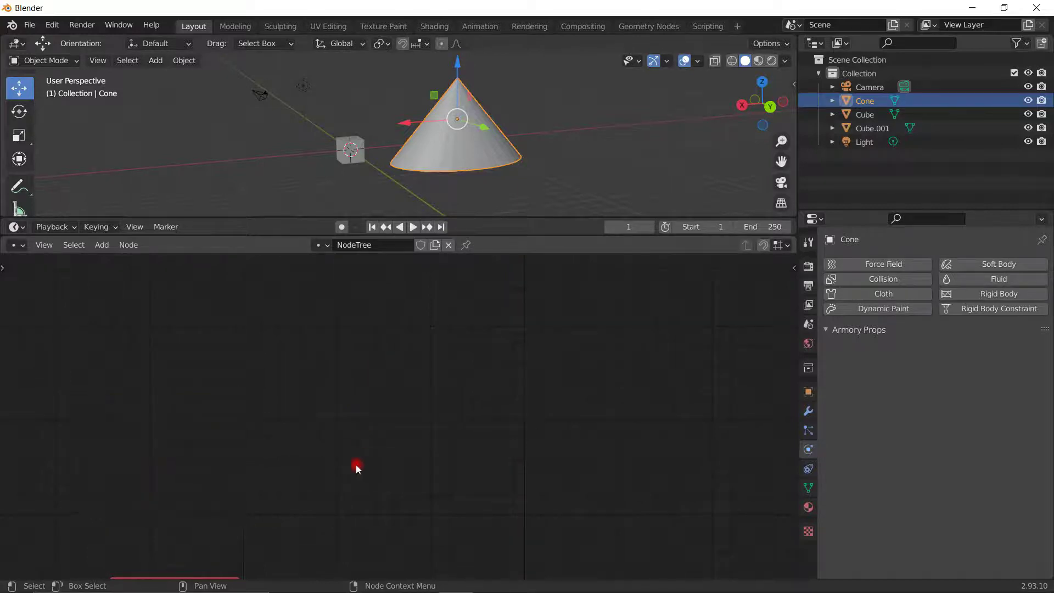
pyautogui.hotkey('ctrl', 'z')
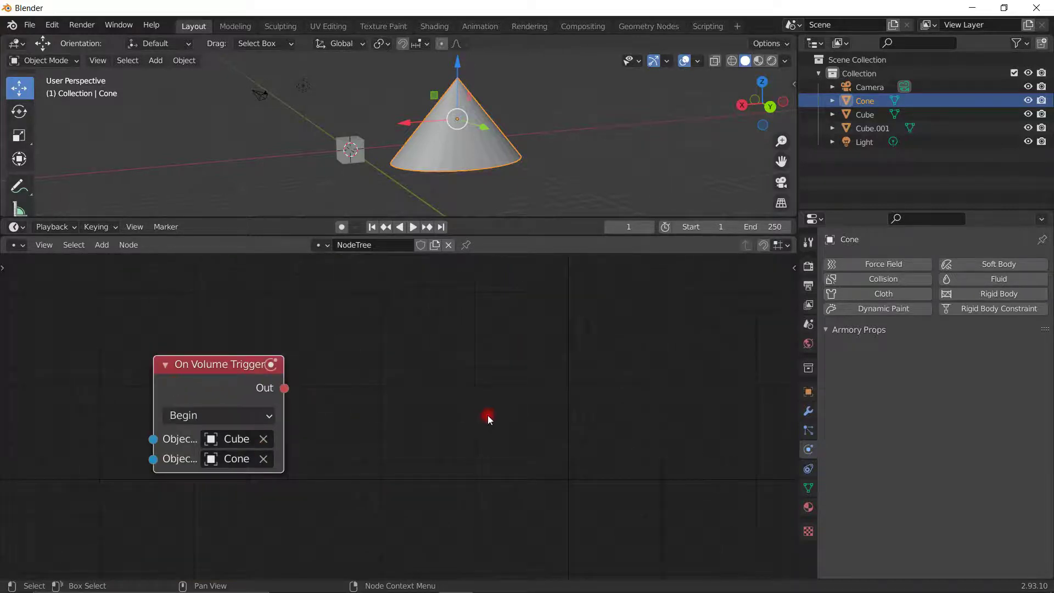
pyautogui.press('x')
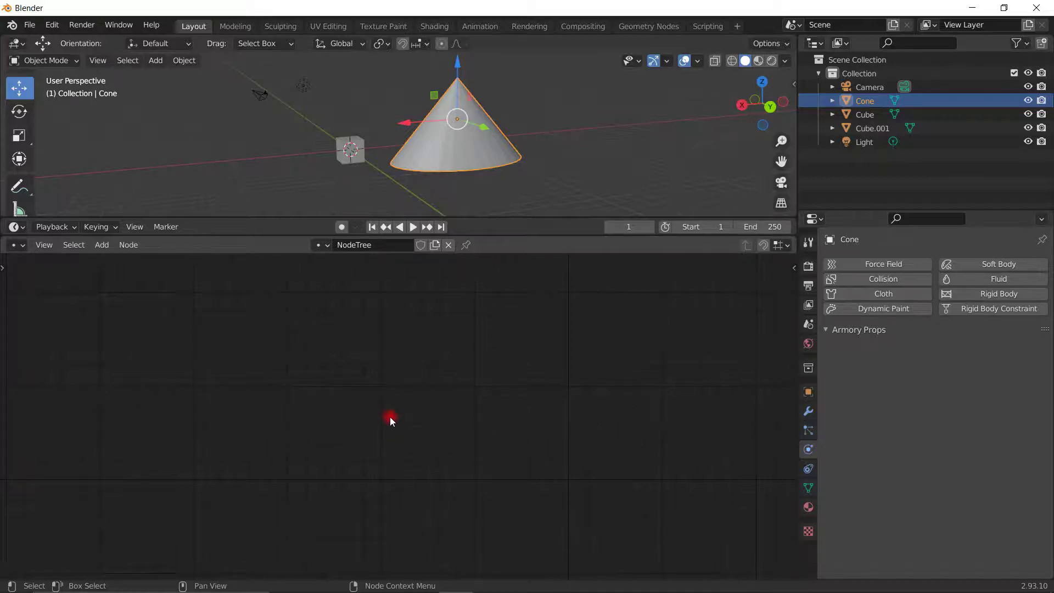
# - Add an On Contact physics node and place it in the upper part of the empty node tree
pyautogui.moveTo(419, 158); pyautogui.dragTo(513, 145, button='middle')
pyautogui.scroll(2, 486, 138)
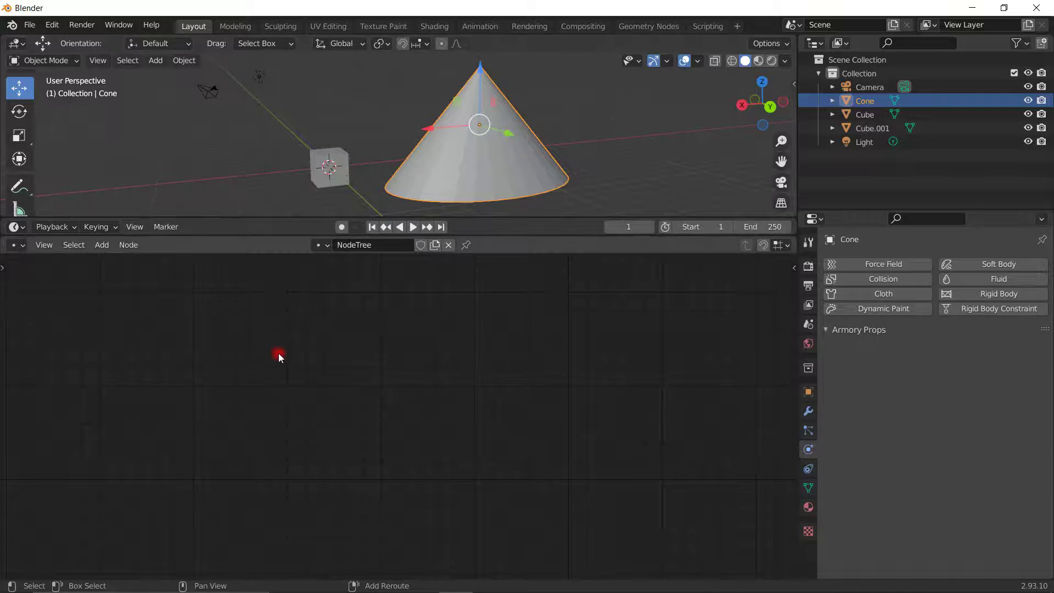
pyautogui.hotkey('shift', 'a')
pyautogui.moveTo(279, 353)
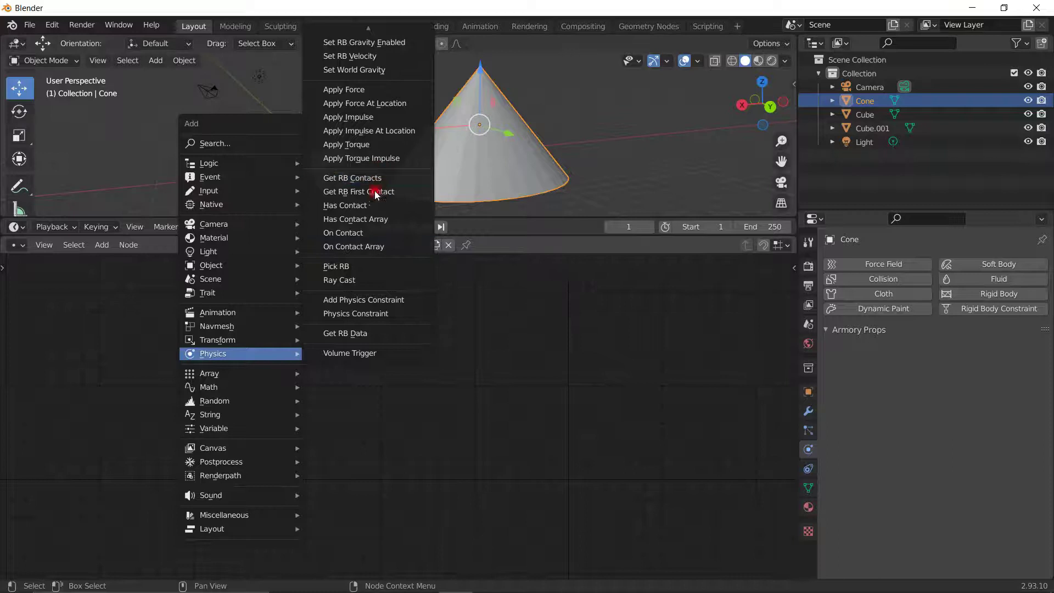
pyautogui.click(377, 237)
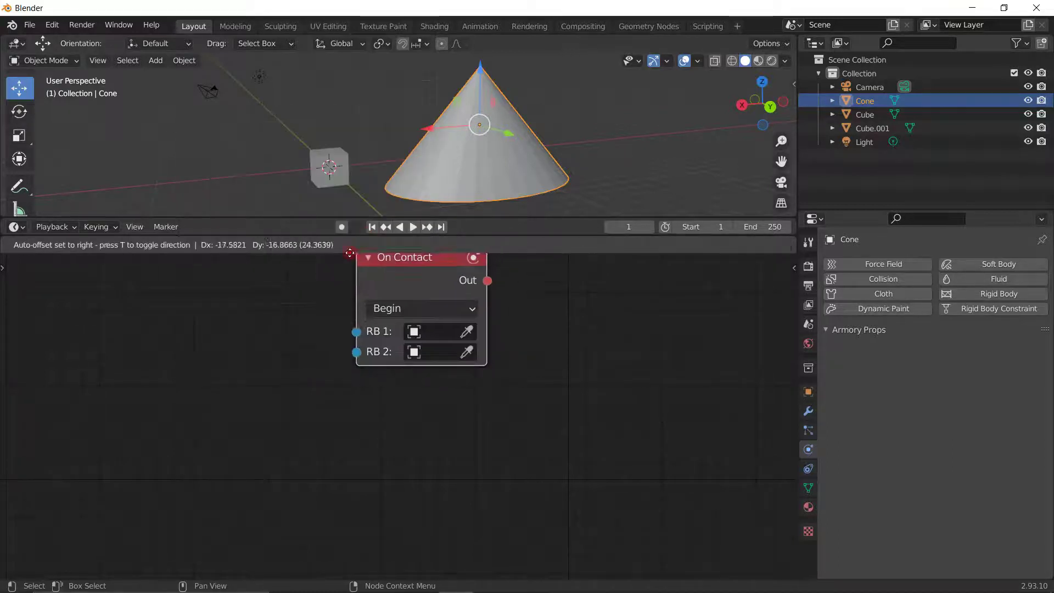
pyautogui.click(164, 312)
pyautogui.moveTo(230, 339); pyautogui.dragTo(228, 302)
# - Add a Has Contact physics node and place it directly below the On Contact node
pyautogui.hotkey('shift', 'a')
pyautogui.moveTo(410, 347)
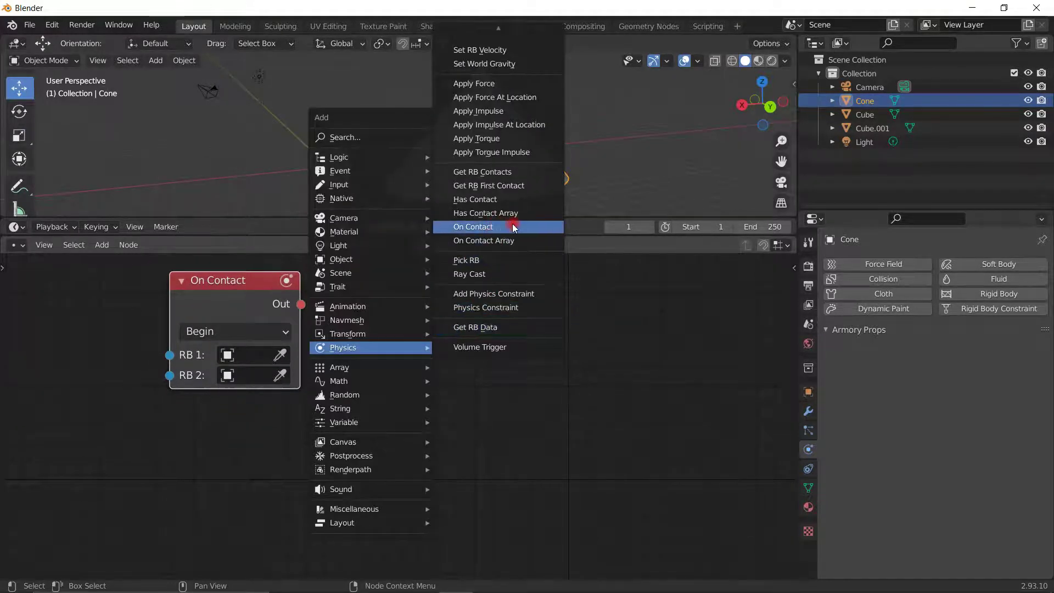
pyautogui.click(502, 201)
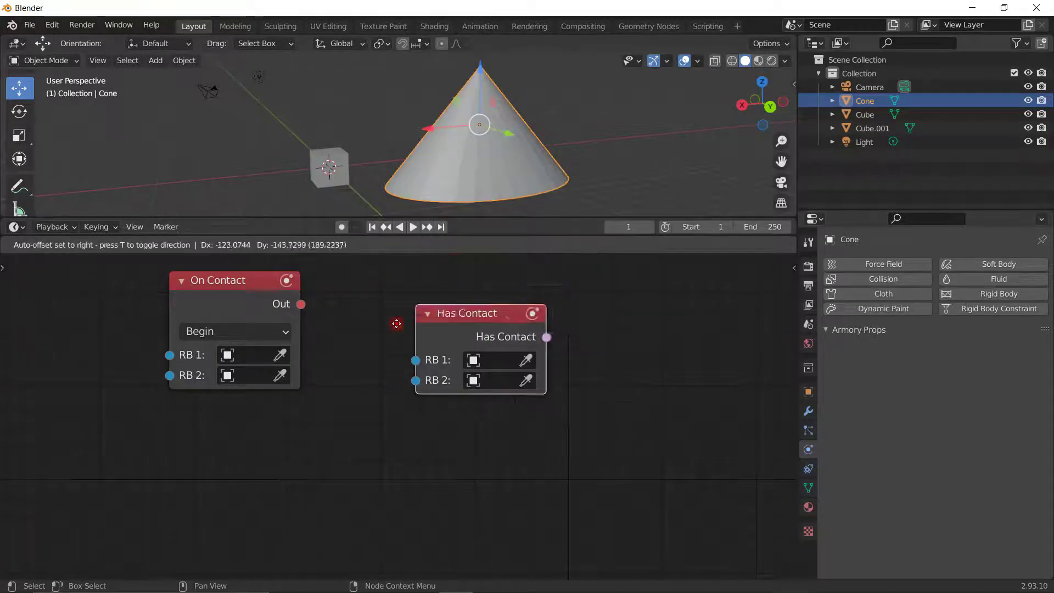
pyautogui.click(157, 400)
pyautogui.moveTo(191, 413); pyautogui.dragTo(201, 415)
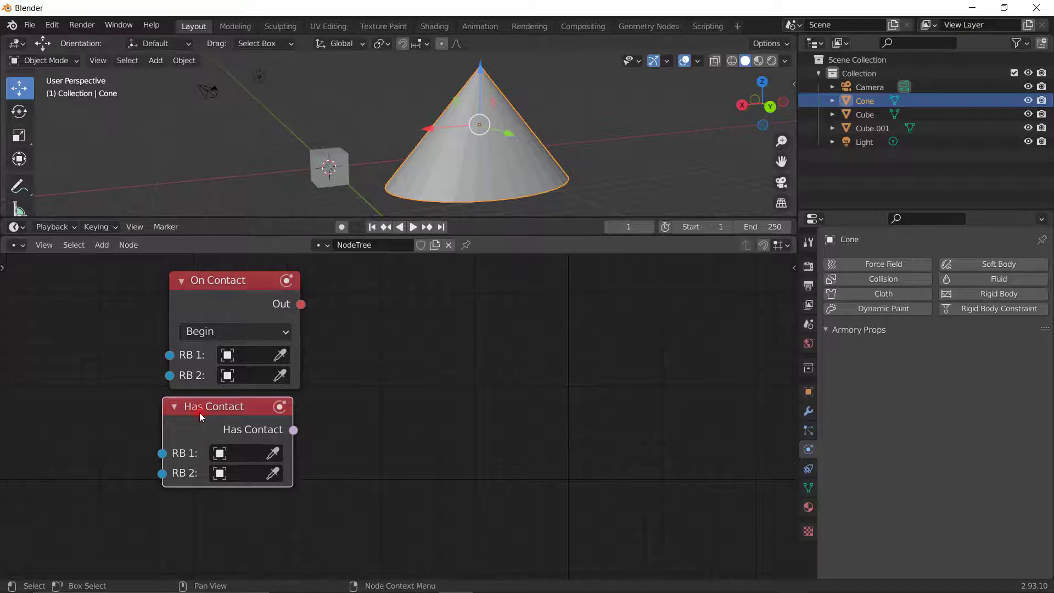
pyautogui.moveTo(289, 432); pyautogui.dragTo(477, 403)
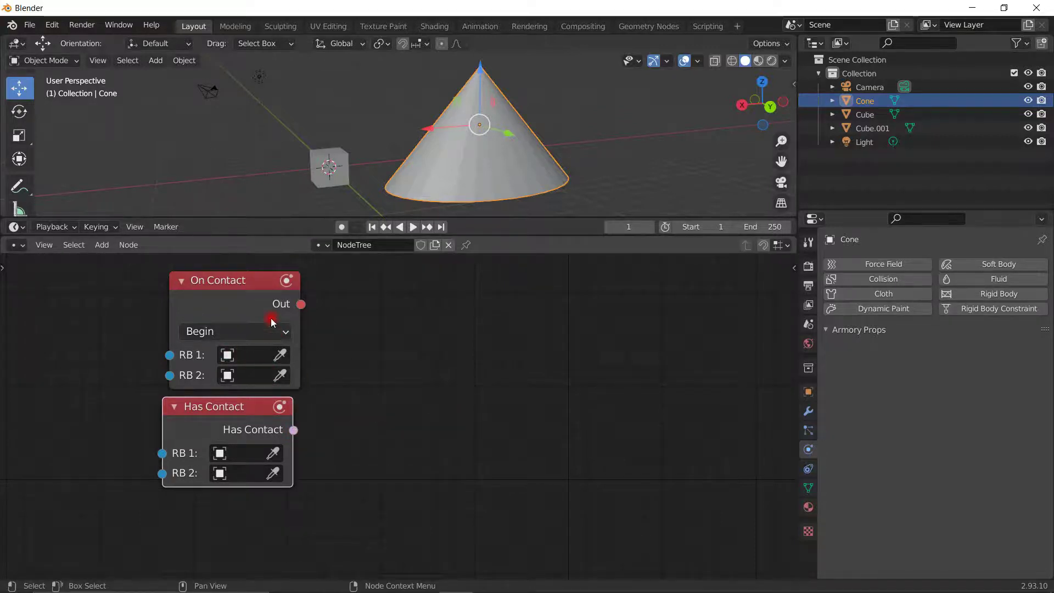
pyautogui.click(275, 304)
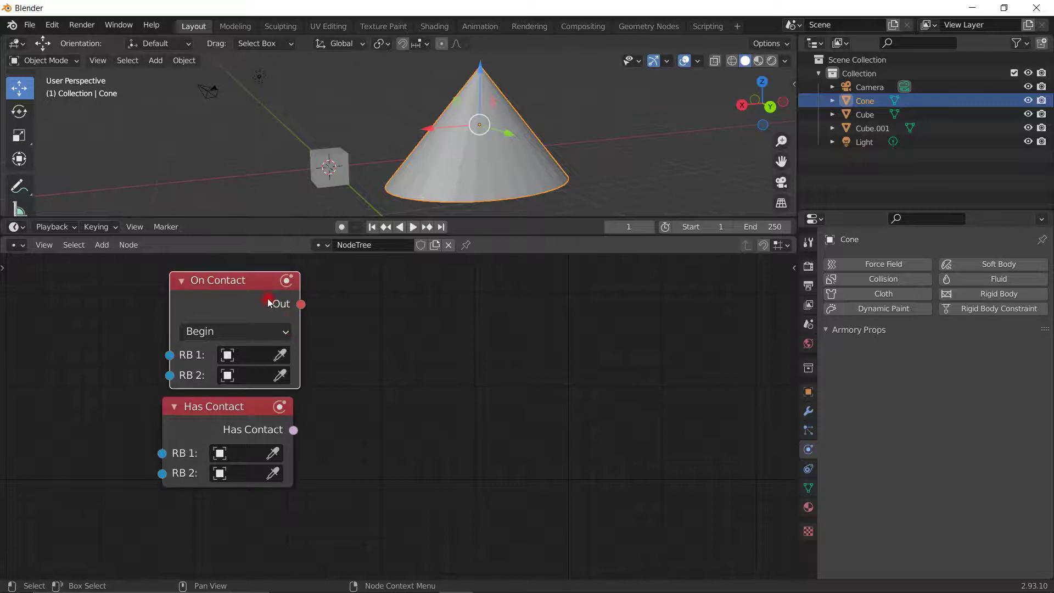
# - Add rigid body physics to the cone
pyautogui.click(970, 292)
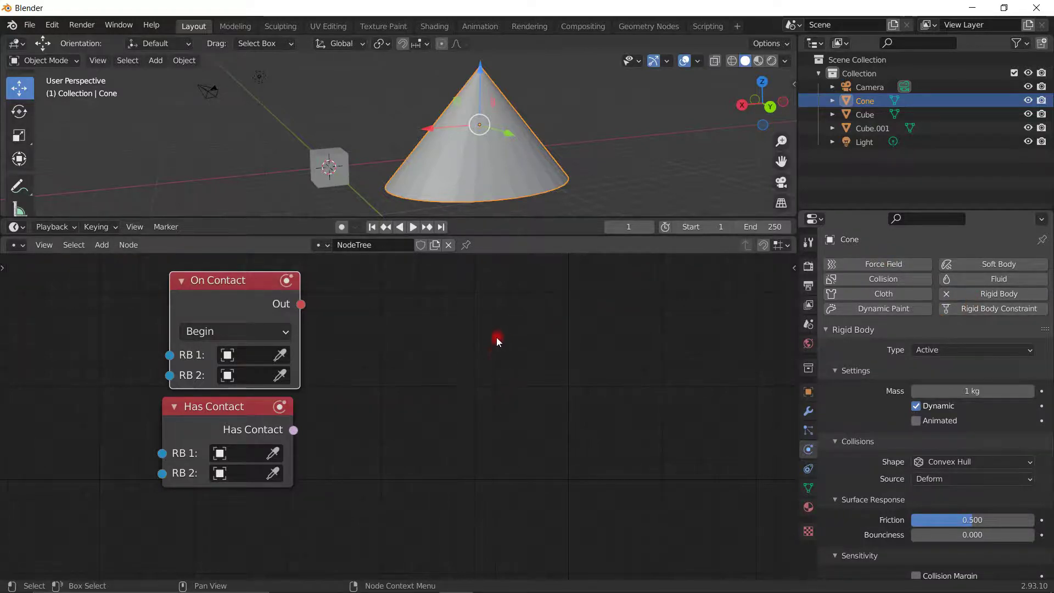
pyautogui.moveTo(496, 337); pyautogui.dragTo(423, 338, button='middle')
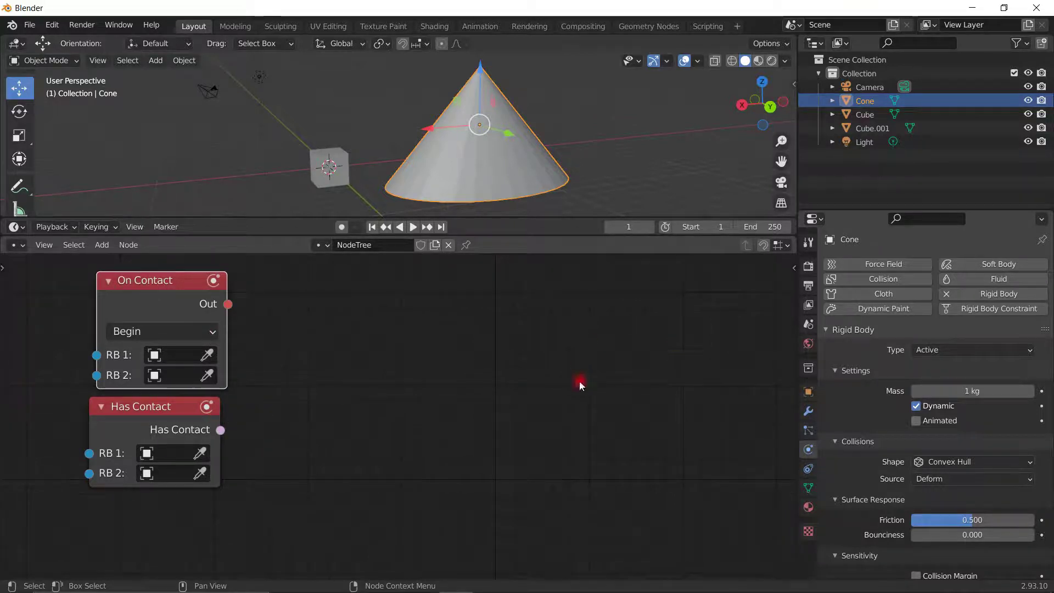
pyautogui.scroll(2, 582, 383)
pyautogui.moveTo(217, 313); pyautogui.dragTo(214, 311)
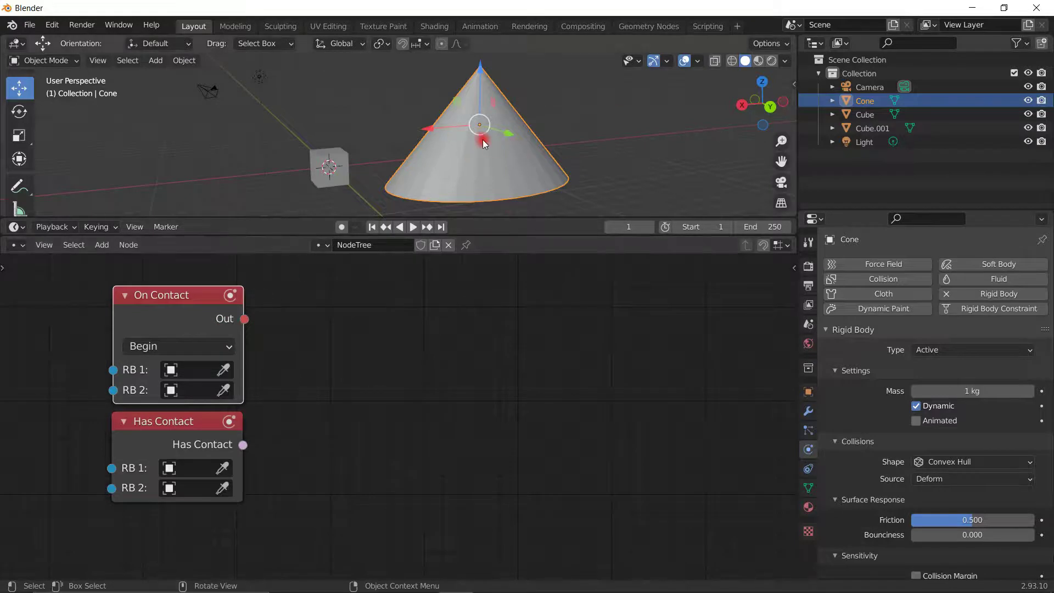
# - Review the cone's rigid body settings, including collision shape, surface response, and the Armory linear and angular factors
pyautogui.scroll(-3, 961, 403)
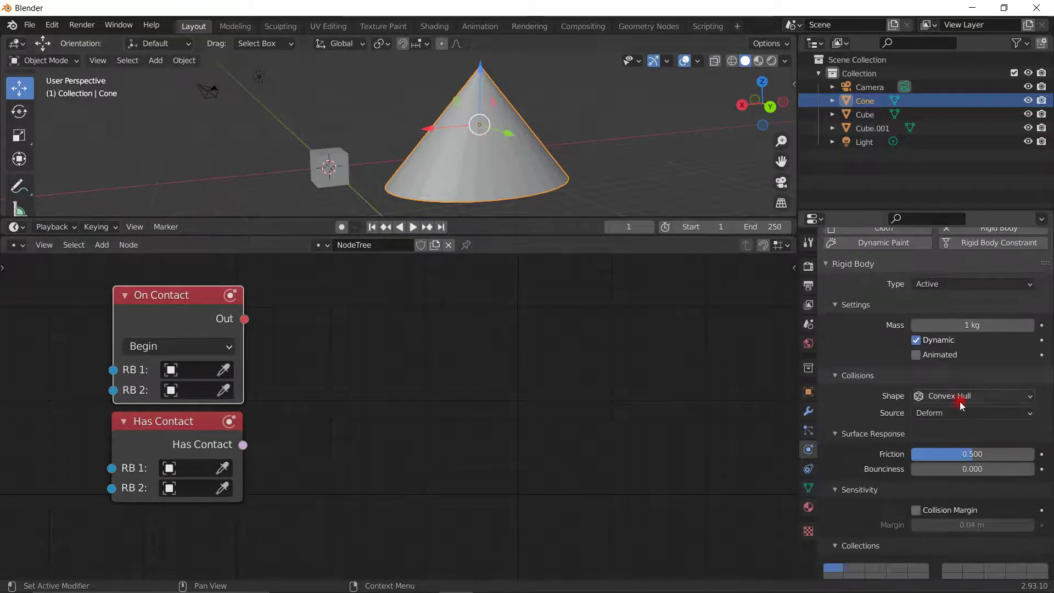
pyautogui.moveTo(370, 325); pyautogui.dragTo(388, 372)
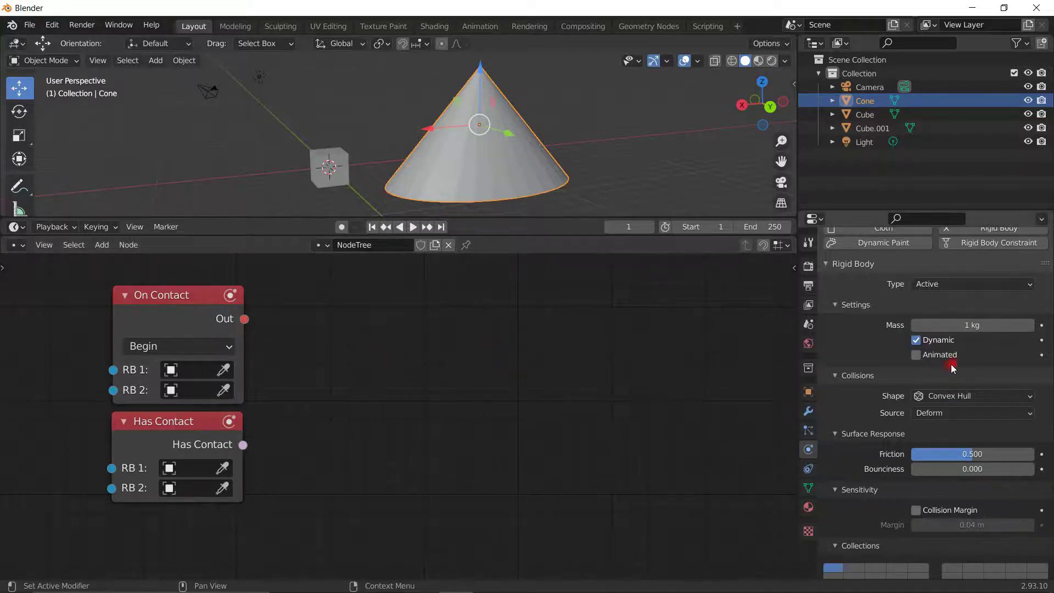
pyautogui.scroll(-2, 954, 363)
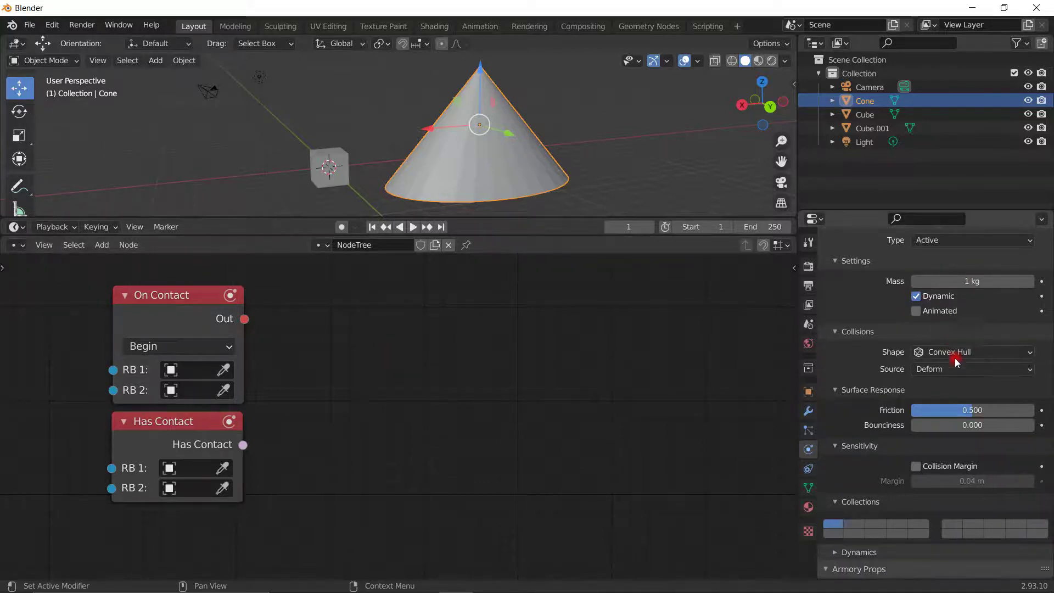
pyautogui.scroll(-1, 955, 358)
pyautogui.scroll(-3, 986, 379)
pyautogui.scroll(-5, 986, 378)
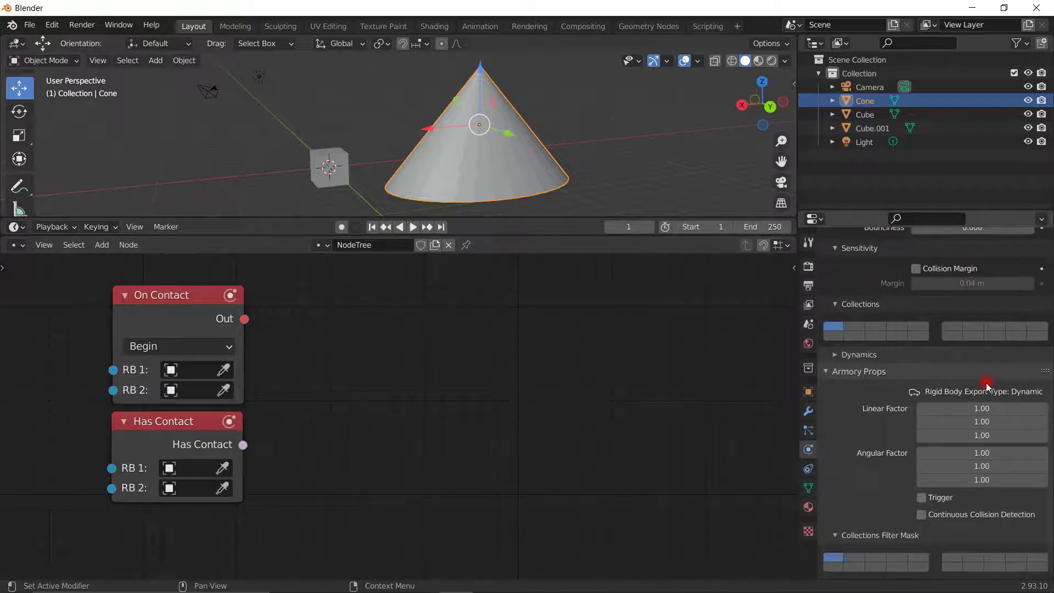
pyautogui.scroll(-1, 970, 411)
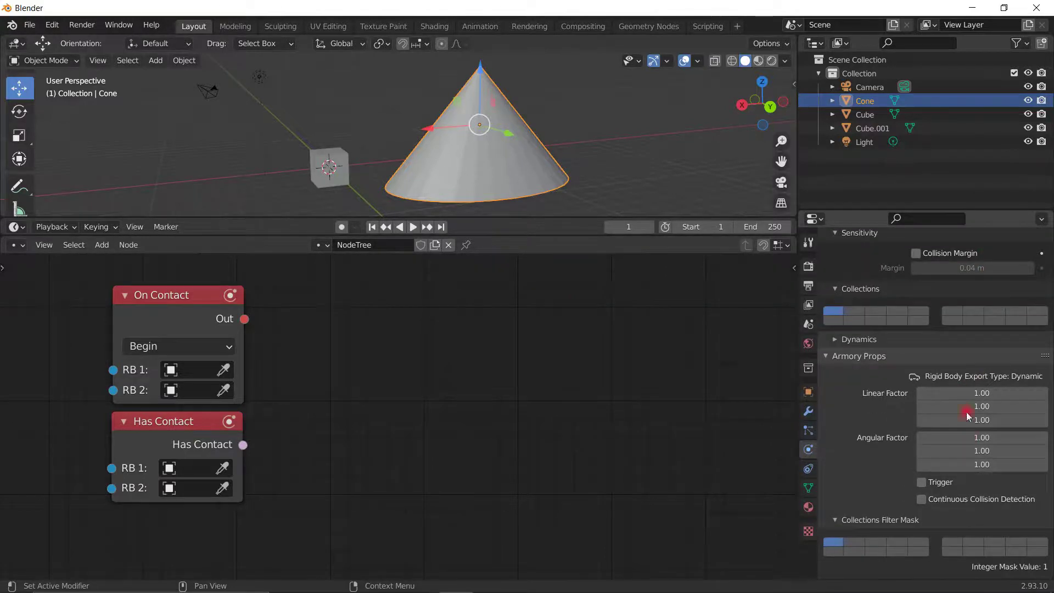
pyautogui.scroll(11, 972, 395)
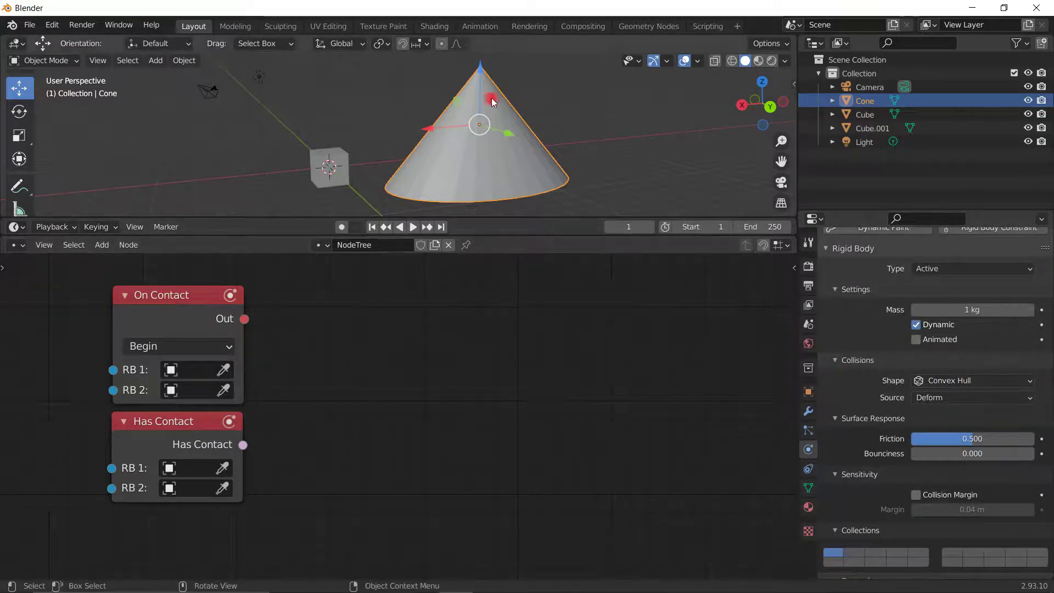
# - Set the cone's rigid body collision shape to Cone
pyautogui.click(966, 381)
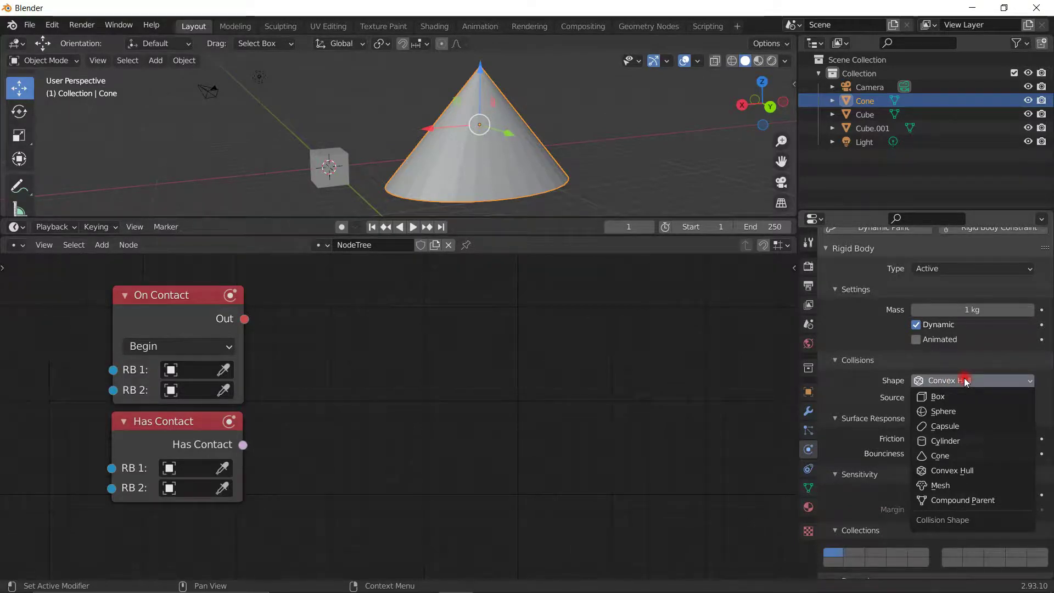
pyautogui.click(973, 455)
pyautogui.moveTo(585, 173); pyautogui.dragTo(397, 119, button='middle')
pyautogui.click(967, 382)
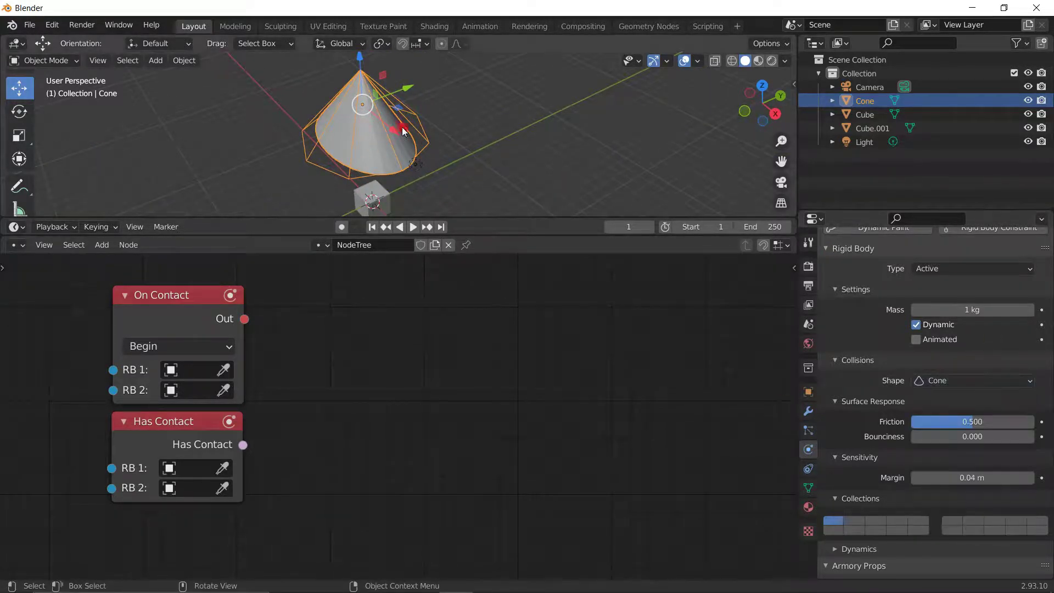
# - Add rigid body physics to the cube and set its collision shape to Box
pyautogui.click(387, 210)
pyautogui.moveTo(468, 179); pyautogui.dragTo(690, 190, button='middle')
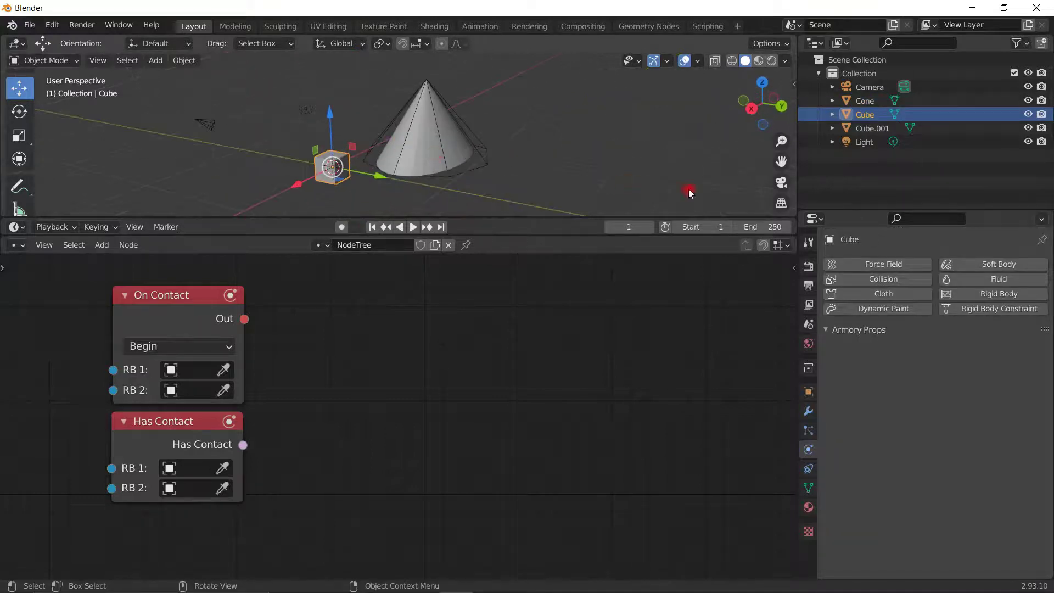
pyautogui.click(988, 295)
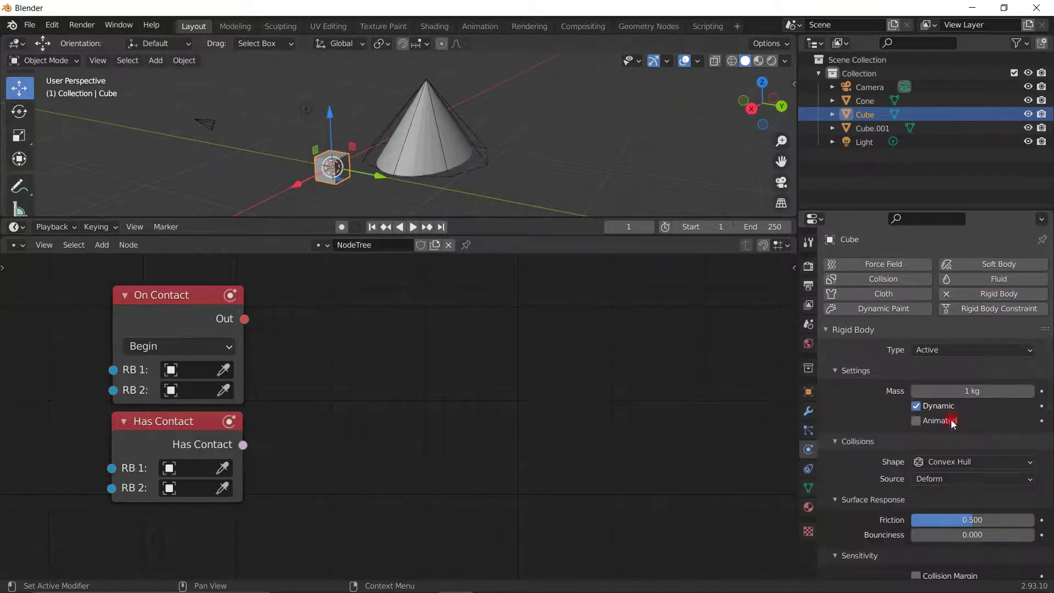
pyautogui.click(945, 462)
pyautogui.click(937, 446)
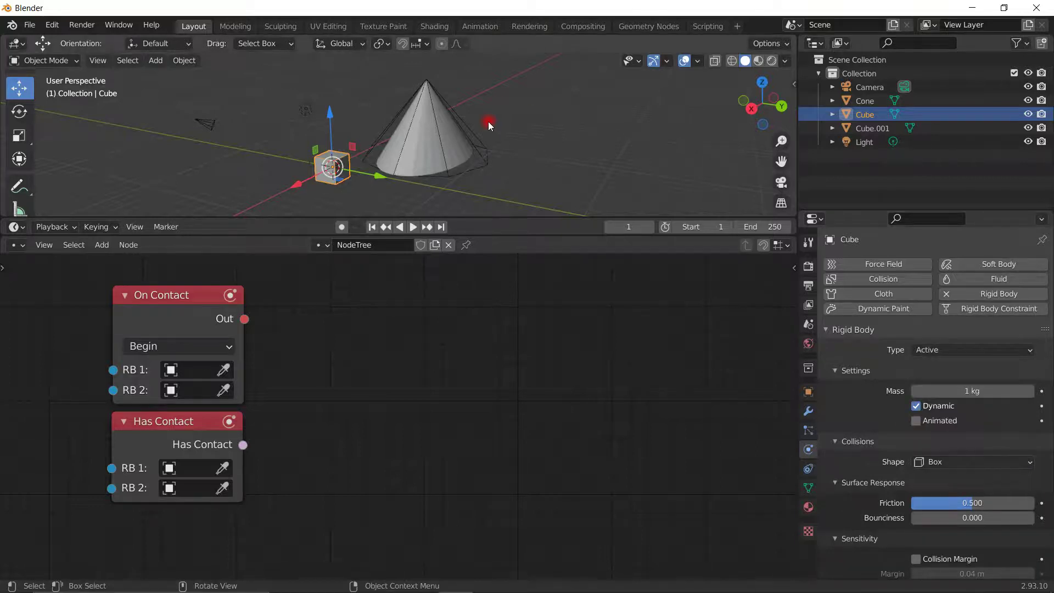
# - Move the cube along the Y axis until it sits beside the cone's base
pyautogui.scroll(4, 414, 154)
pyautogui.keyDown('shift'); pyautogui.moveTo(414, 154); pyautogui.dragTo(486, 188, button='middle'); pyautogui.keyUp('shift')
pyautogui.scroll(3, 472, 137)
pyautogui.moveTo(469, 124); pyautogui.dragTo(469, 77, button='middle')
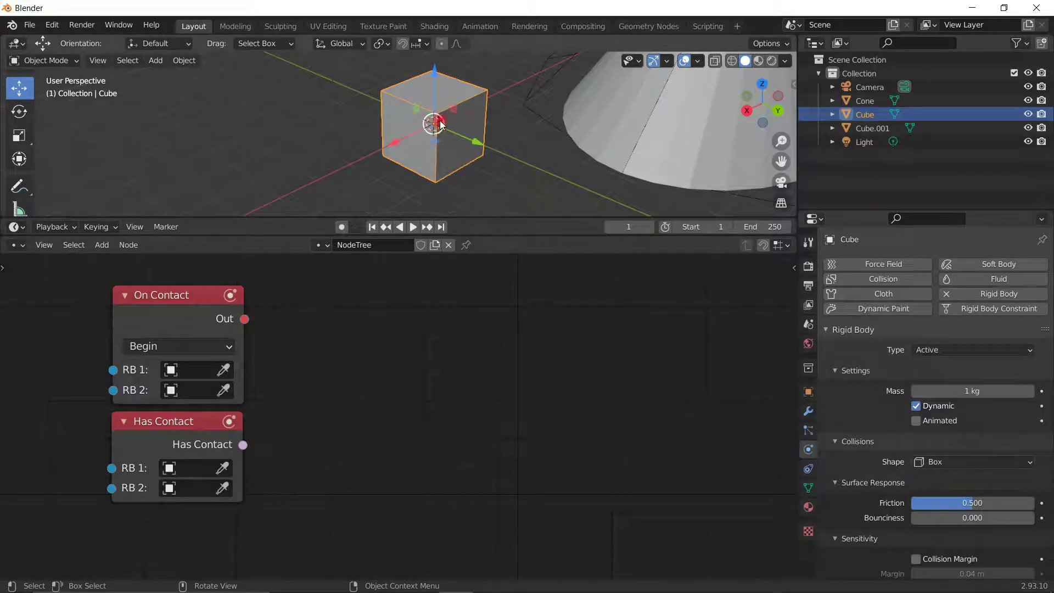
pyautogui.scroll(-3, 437, 128)
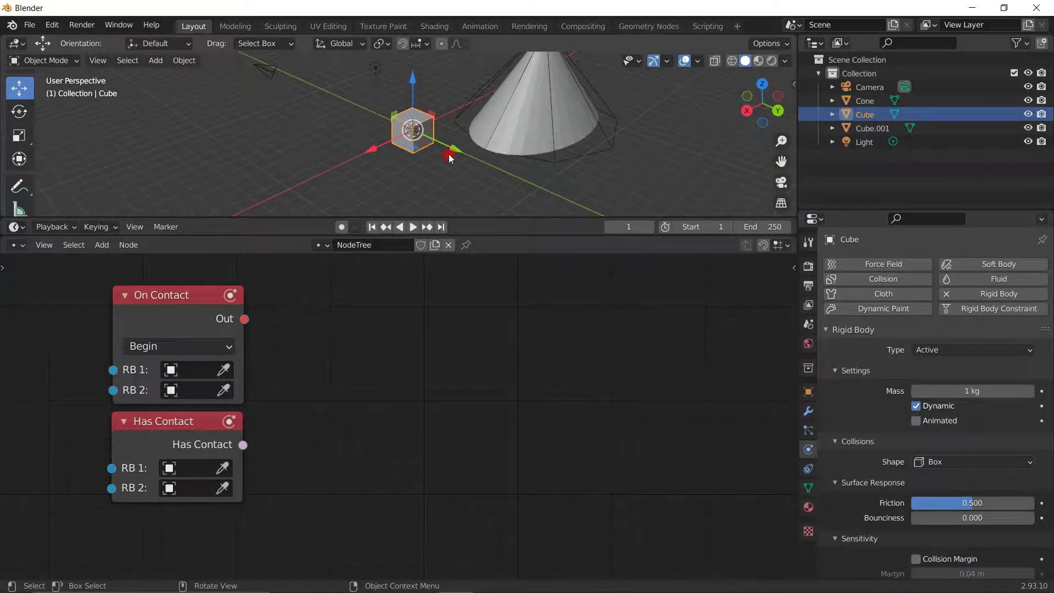
pyautogui.moveTo(451, 144); pyautogui.dragTo(483, 156)
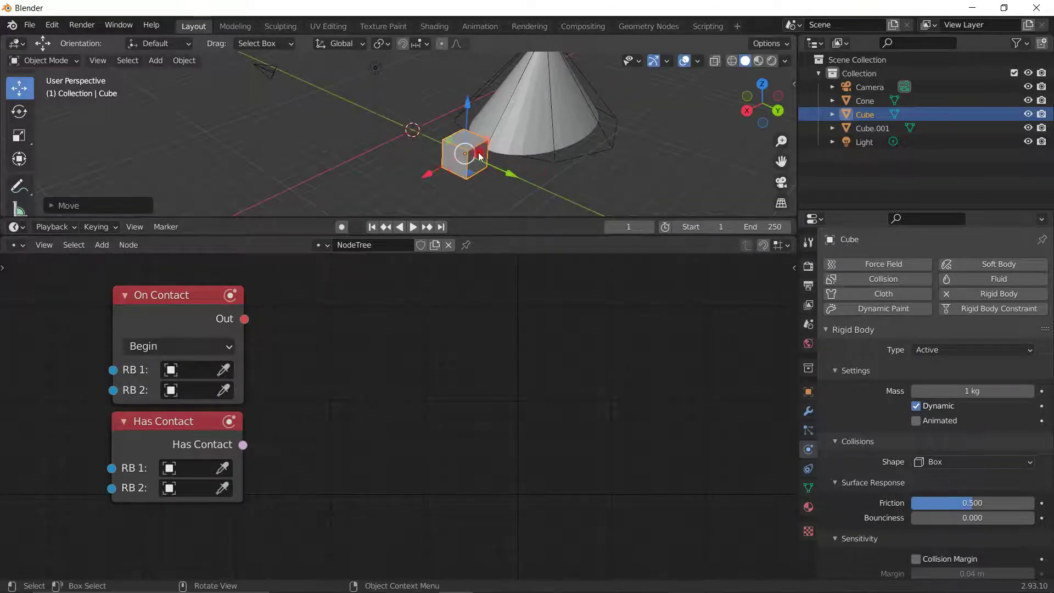
# - Nudge the cube along the X axis next to the edge of the cone's base
pyautogui.moveTo(440, 173); pyautogui.dragTo(452, 137, button='middle')
pyautogui.scroll(8, 467, 164)
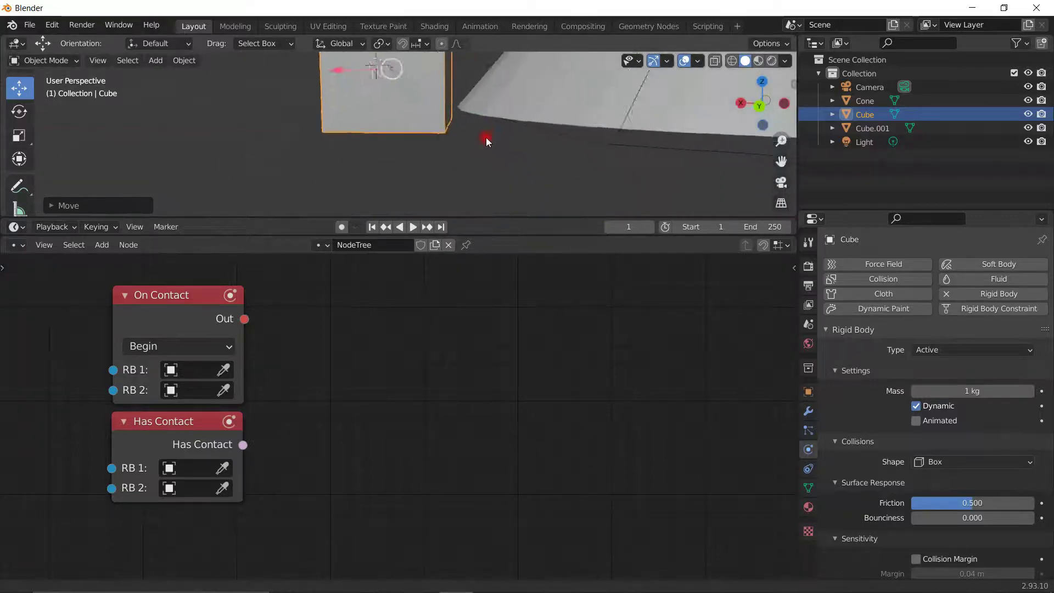
pyautogui.moveTo(487, 149); pyautogui.dragTo(453, 157, button='middle')
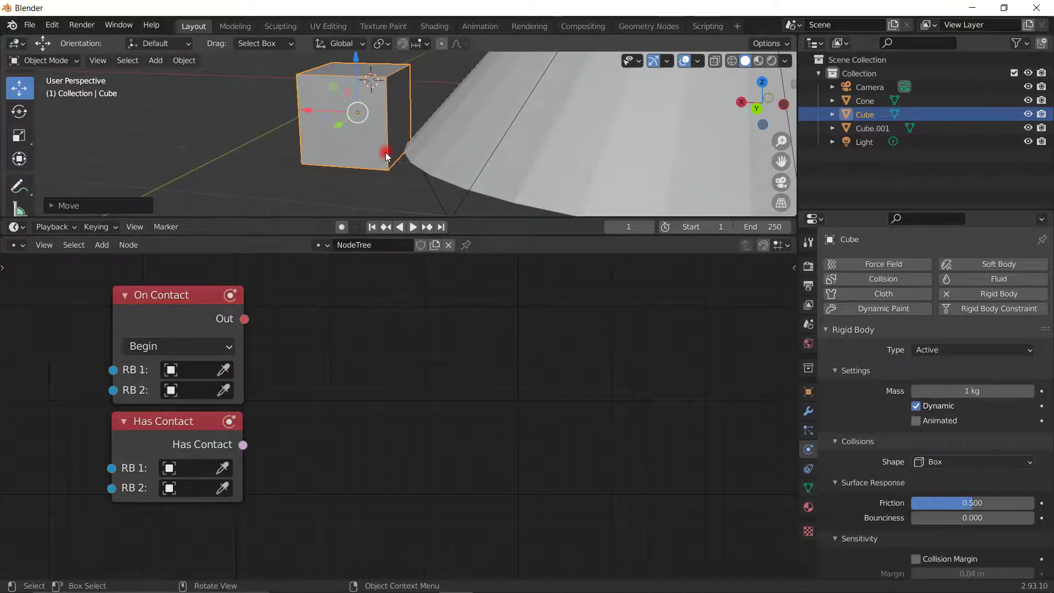
pyautogui.moveTo(400, 179); pyautogui.dragTo(379, 110, button='middle')
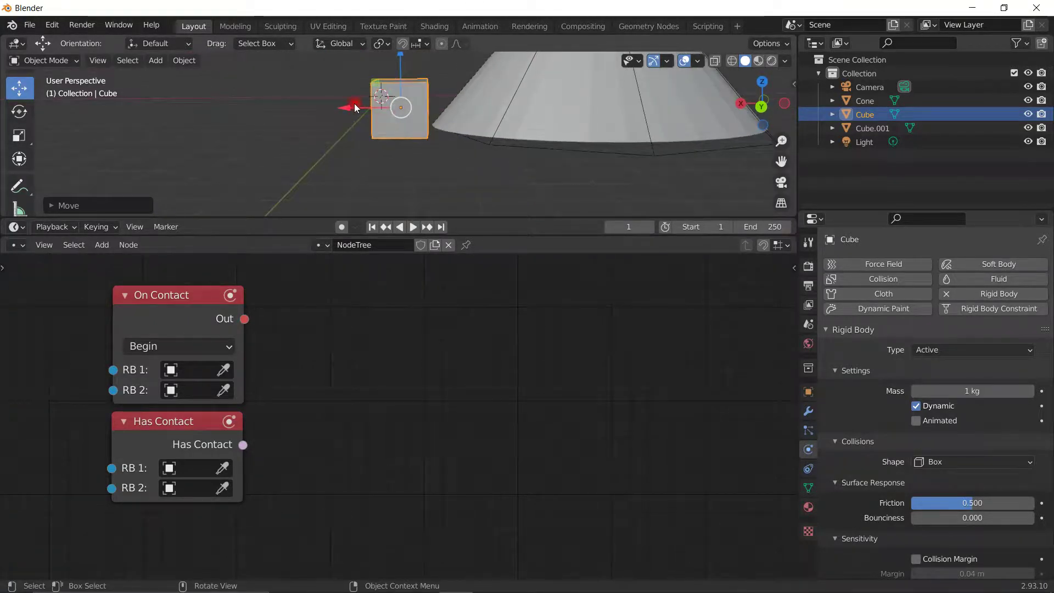
pyautogui.moveTo(350, 105); pyautogui.dragTo(352, 105)
pyautogui.scroll(5, 503, 128)
pyautogui.moveTo(499, 132); pyautogui.dragTo(443, 180, button='middle')
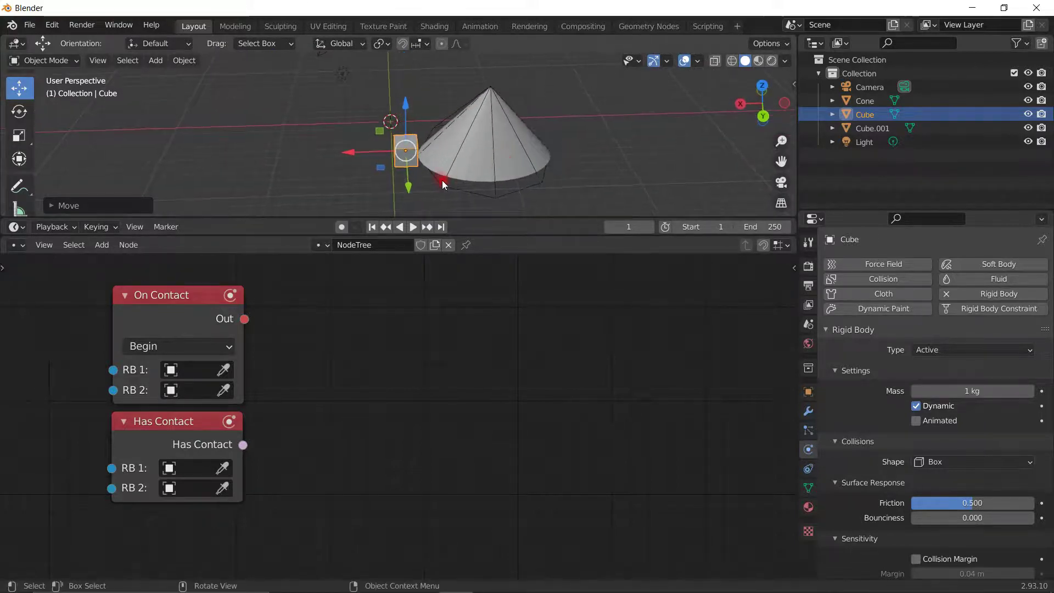
# - Move the cube along the X axis away from the cone, leaving a clear gap
pyautogui.scroll(4, 469, 170)
pyautogui.moveTo(365, 166); pyautogui.dragTo(273, 177)
pyautogui.moveTo(468, 167); pyautogui.dragTo(459, 148, button='middle')
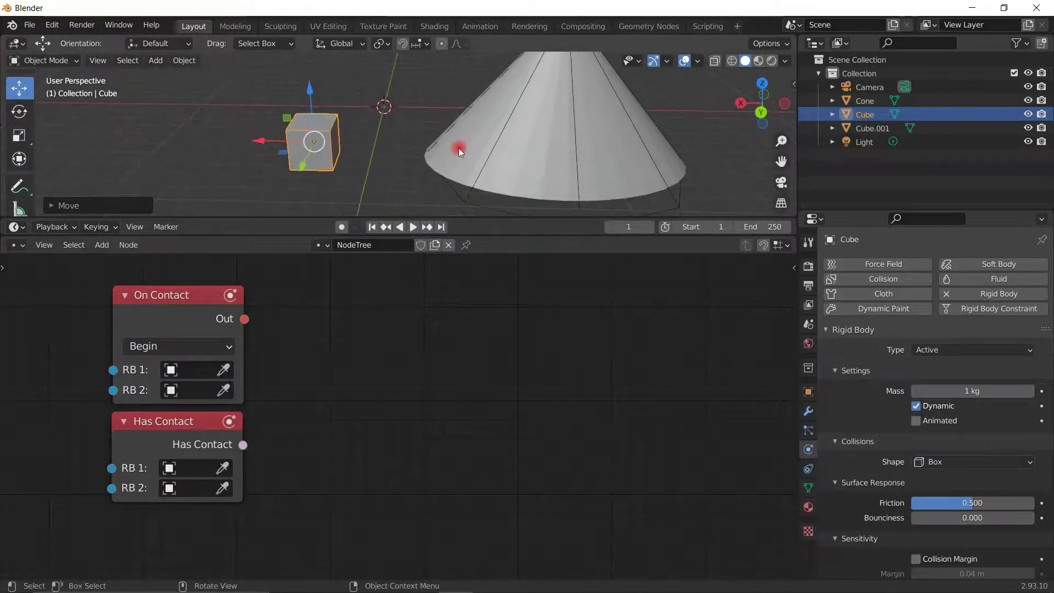
# - Set the On Contact node's RB 1 to Cube and RB 2 to Cone
pyautogui.moveTo(182, 311); pyautogui.dragTo(188, 317)
pyautogui.moveTo(300, 482); pyautogui.dragTo(142, 316)
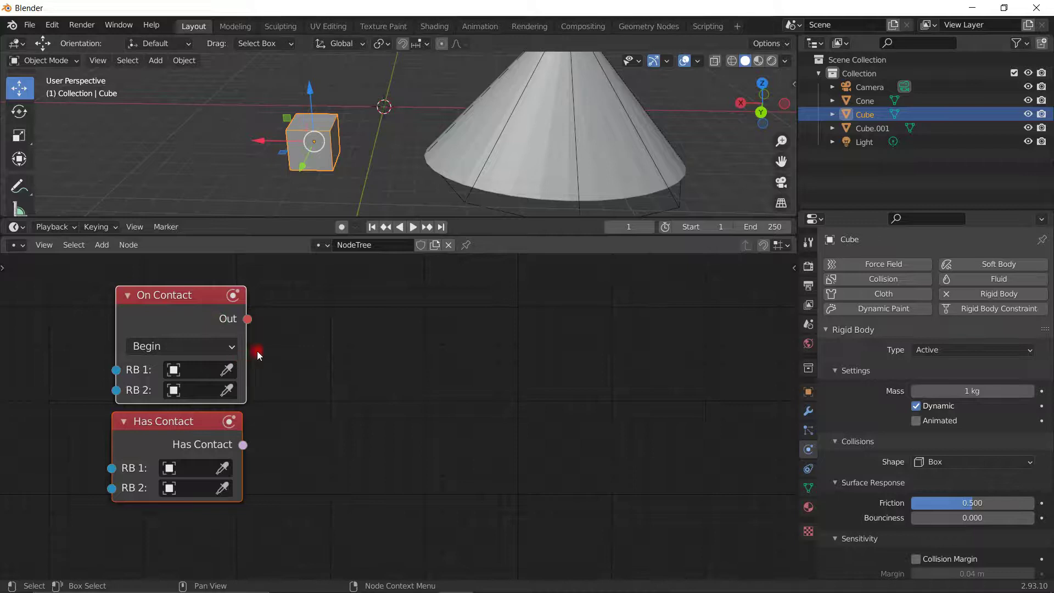
pyautogui.click(227, 379)
pyautogui.click(313, 141)
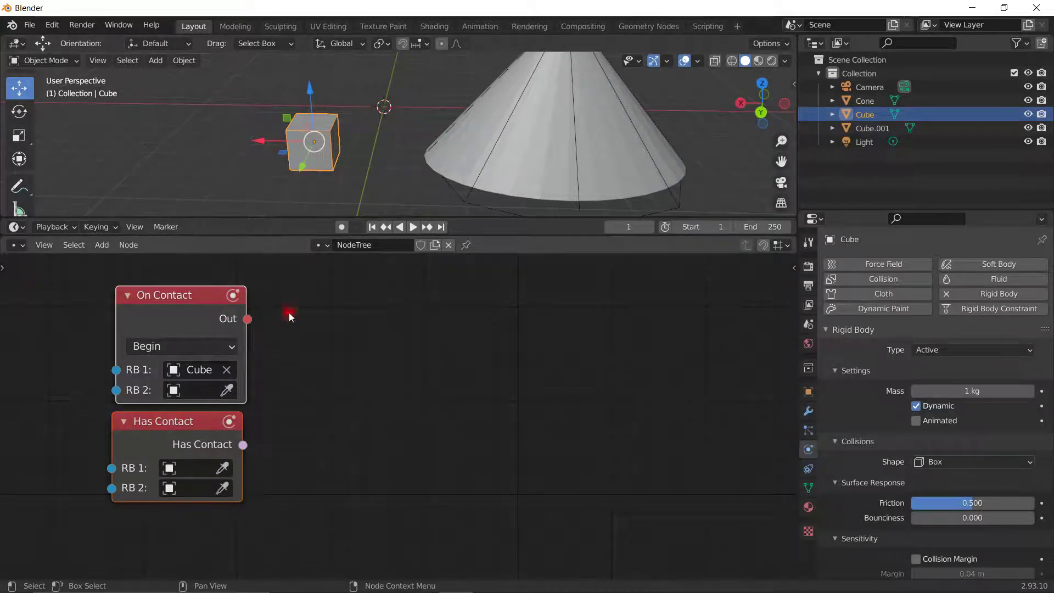
pyautogui.click(227, 390)
pyautogui.click(518, 173)
# - Duplicate the On Contact node three times, spread the copies out in a row, and select all the nodes
pyautogui.moveTo(291, 466); pyautogui.dragTo(147, 319)
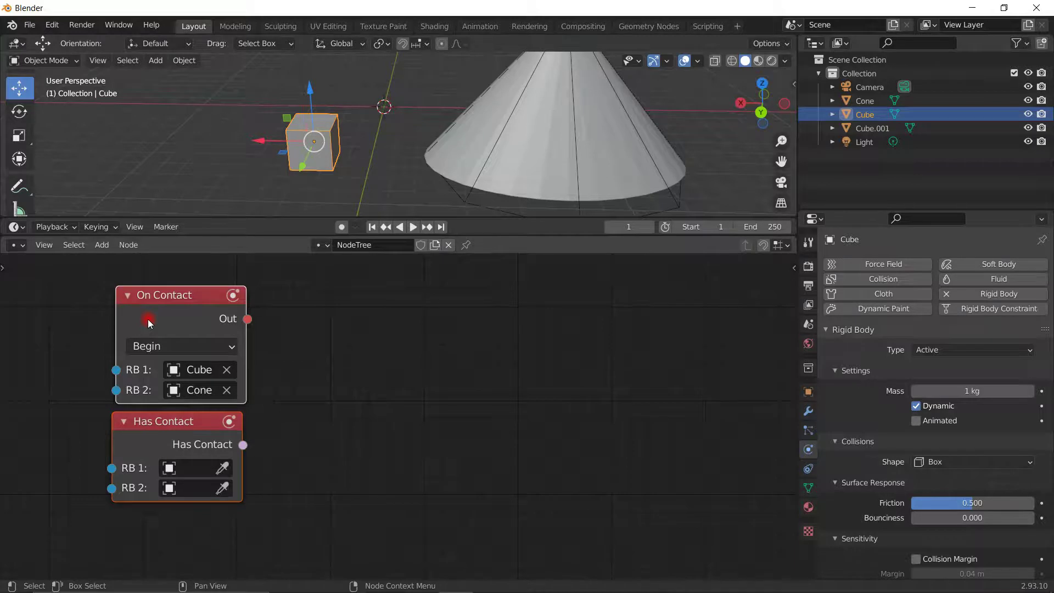
pyautogui.click(148, 318)
pyautogui.hotkey('shift', 'd')
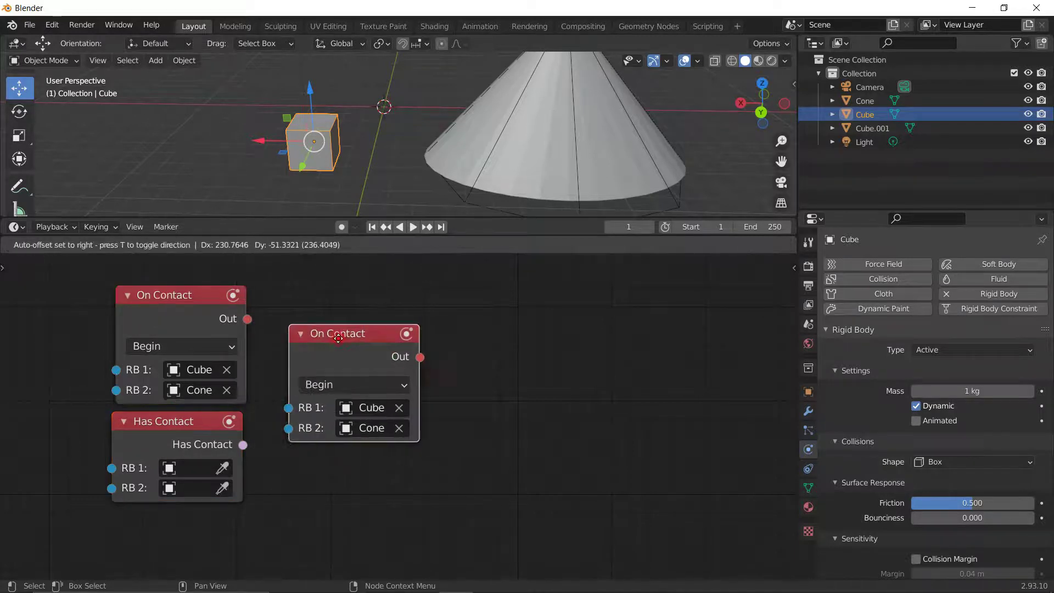
pyautogui.click(341, 339)
pyautogui.hotkey('shift', 'd')
pyautogui.click(546, 340)
pyautogui.hotkey('shift', 'd')
pyautogui.click(772, 322)
pyautogui.moveTo(662, 486); pyautogui.dragTo(116, 315)
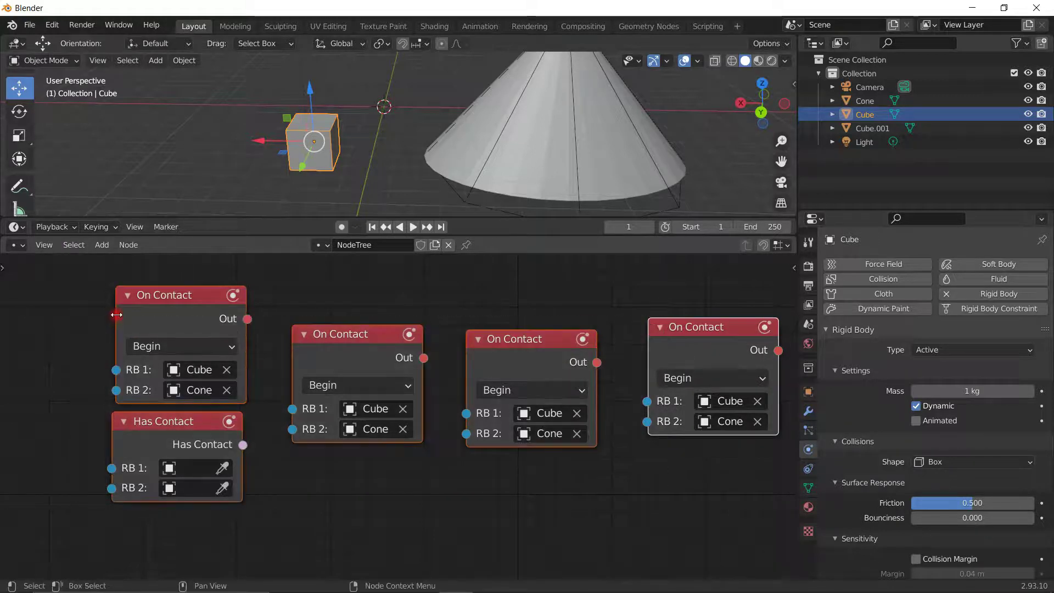
# - Delete the selected contact nodes and add an On Contact Array node from the Physics category to the empty node tree
pyautogui.press('x')
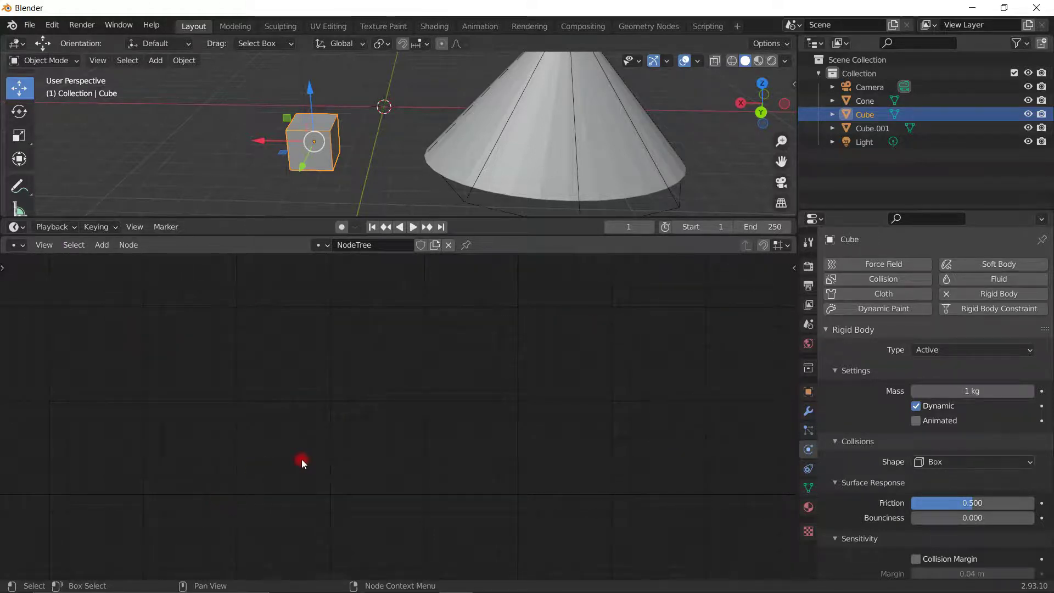
pyautogui.hotkey('shift', 'a')
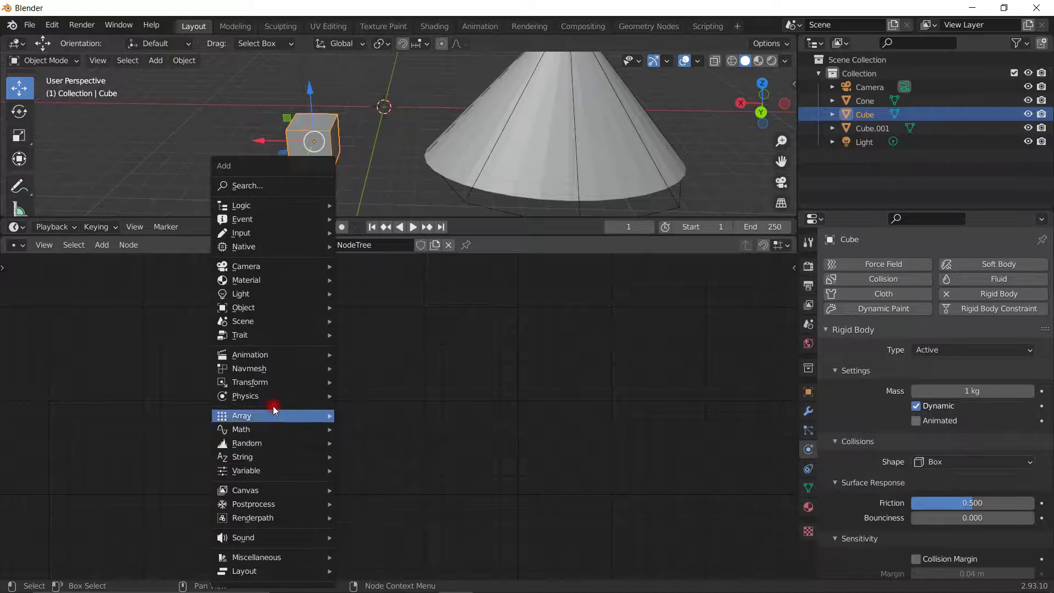
pyautogui.moveTo(270, 398)
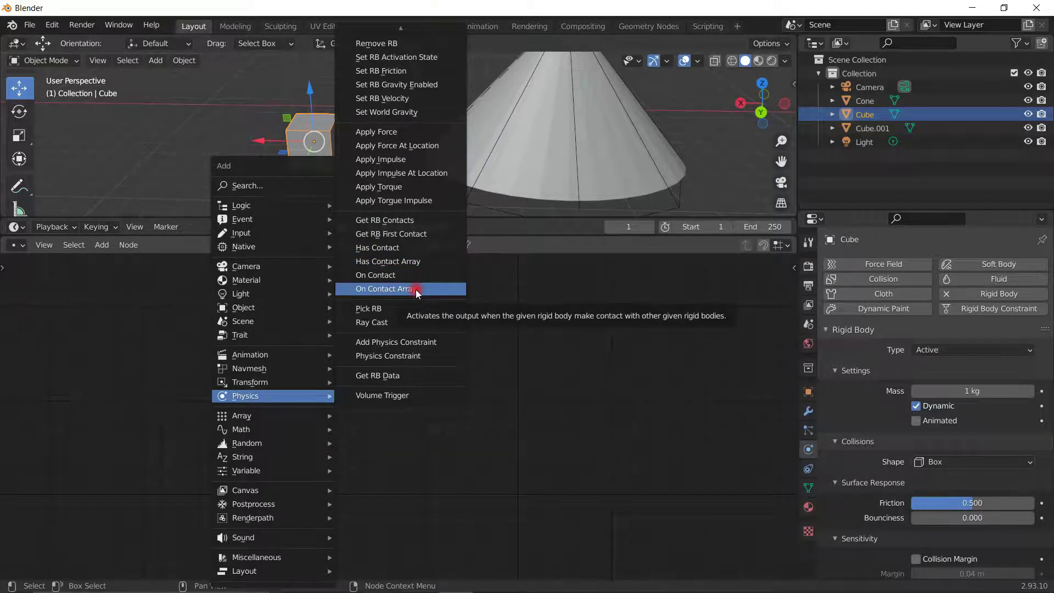
pyautogui.click(416, 289)
pyautogui.click(256, 352)
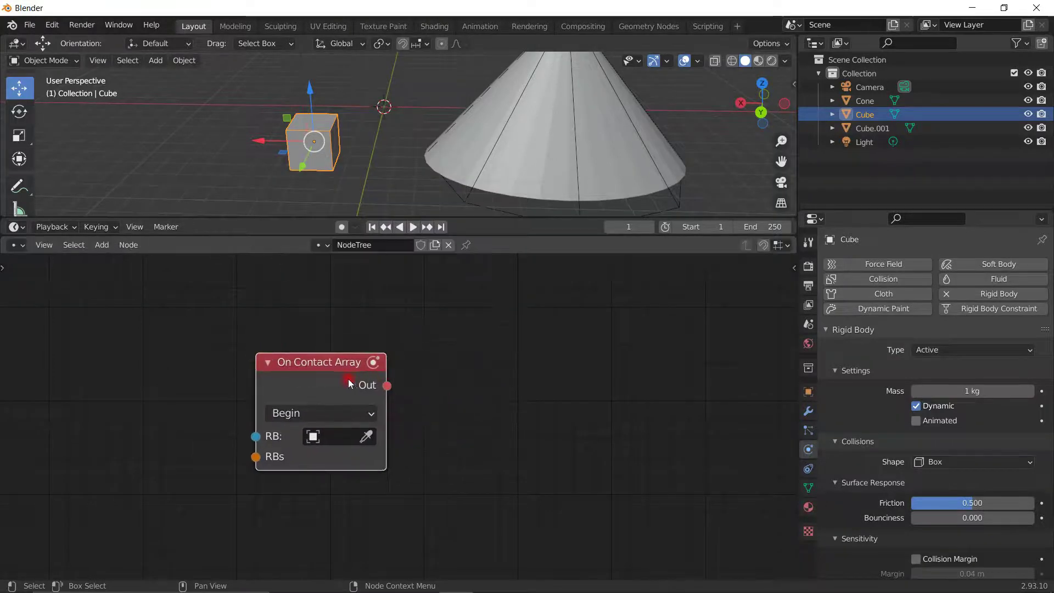
# - Add a Has Contact Array node from the Physics category just below the On Contact Array node
pyautogui.click(376, 313)
pyautogui.hotkey('shift', 'a')
pyautogui.moveTo(380, 315)
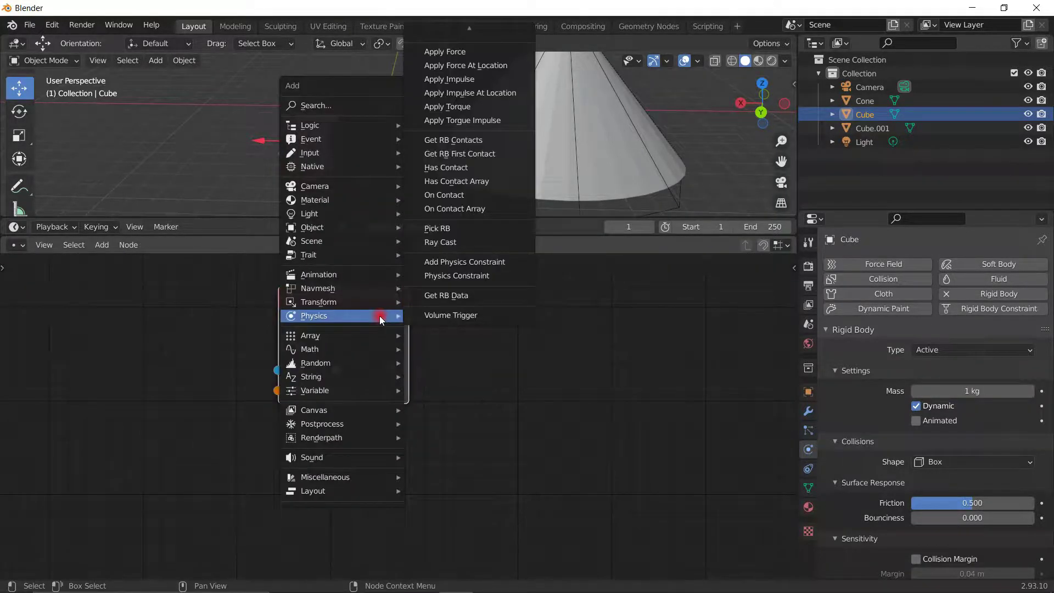
pyautogui.click(481, 184)
pyautogui.click(278, 417)
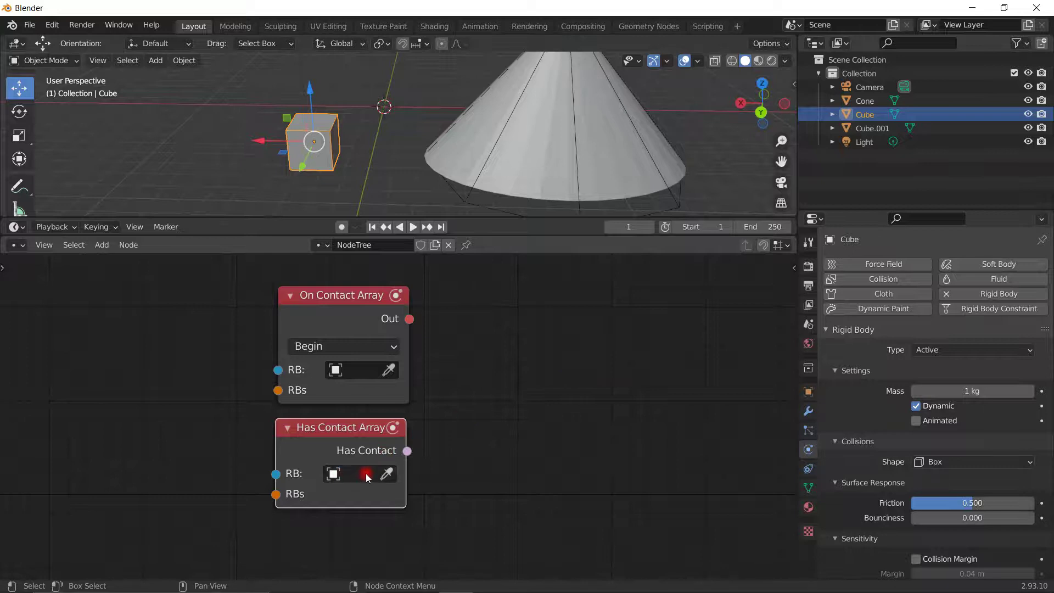
# - Set the RB of both the On Contact Array and Has Contact Array nodes to Cube
pyautogui.moveTo(430, 431); pyautogui.dragTo(605, 442, button='middle')
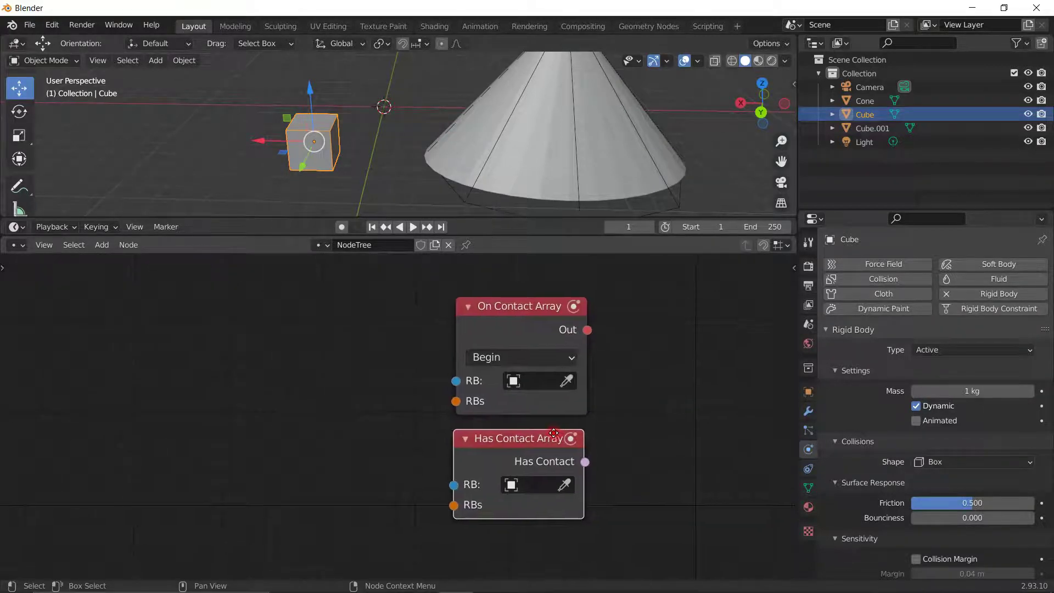
pyautogui.click(562, 380)
pyautogui.click(312, 131)
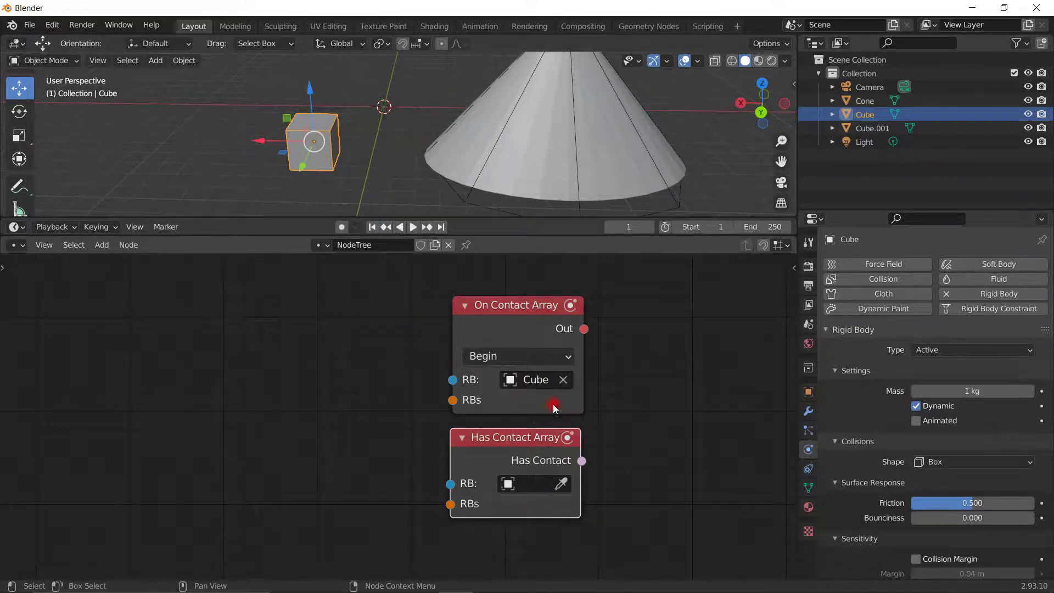
pyautogui.click(561, 483)
pyautogui.click(554, 157)
pyautogui.moveTo(634, 455); pyautogui.dragTo(589, 447, button='middle')
pyautogui.click(518, 476)
pyautogui.click(517, 476)
pyautogui.click(332, 156)
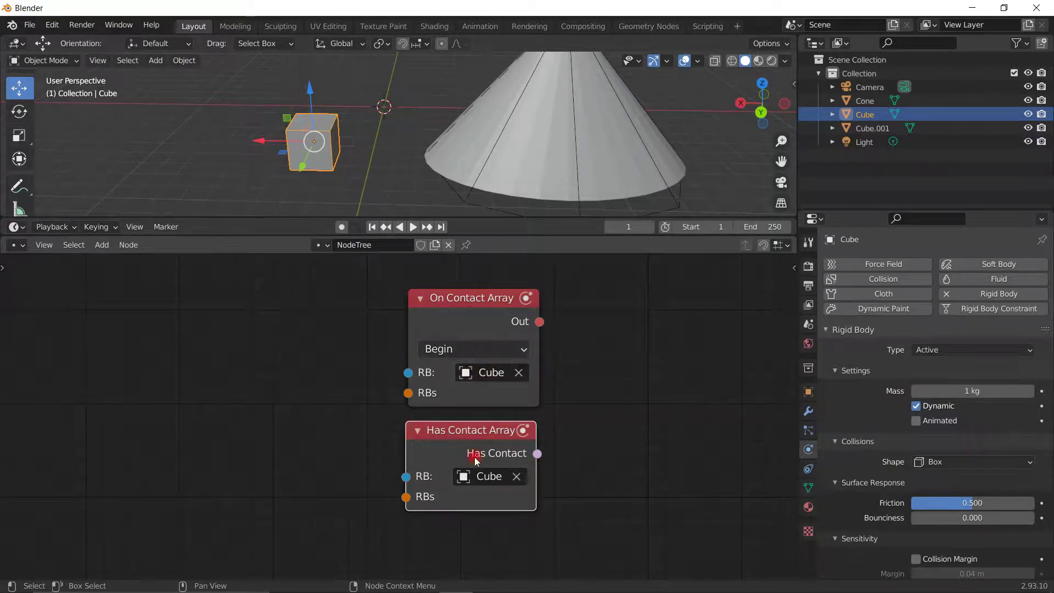
# - Move the Has Contact Array node closer to the On Contact Array node and add an Array Object node beside them
pyautogui.moveTo(451, 440); pyautogui.dragTo(448, 434)
pyautogui.moveTo(408, 393); pyautogui.dragTo(314, 402)
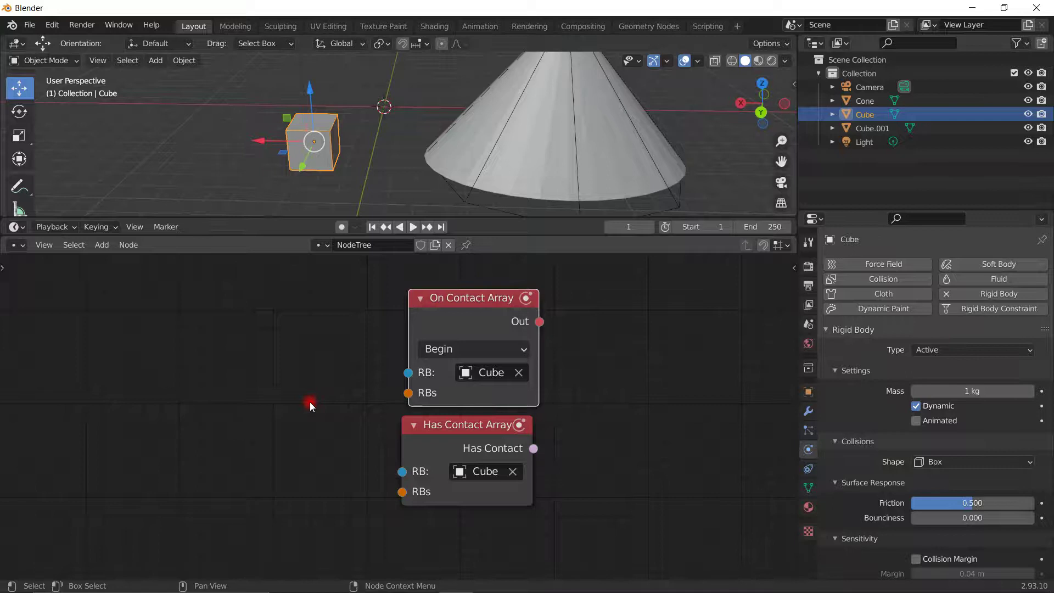
pyautogui.hotkey('shift', 'a')
pyautogui.moveTo(307, 400)
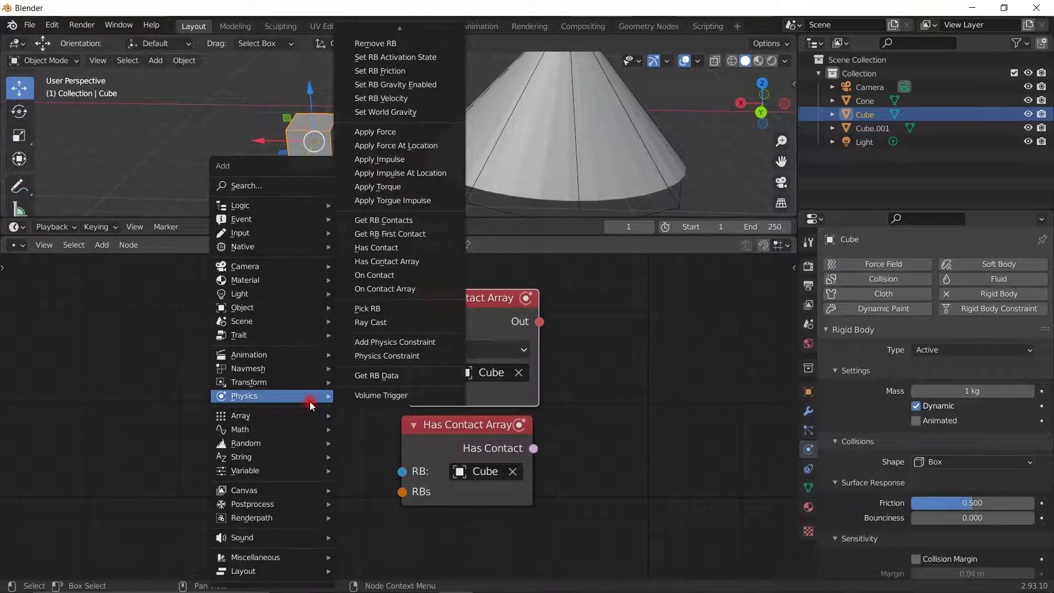
pyautogui.moveTo(259, 433)
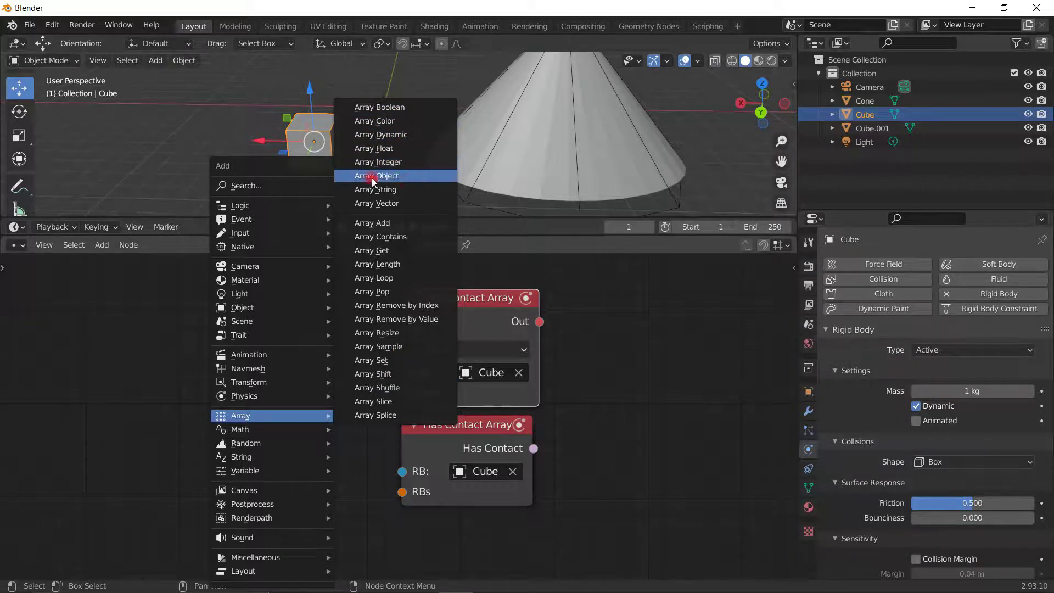
pyautogui.click(403, 176)
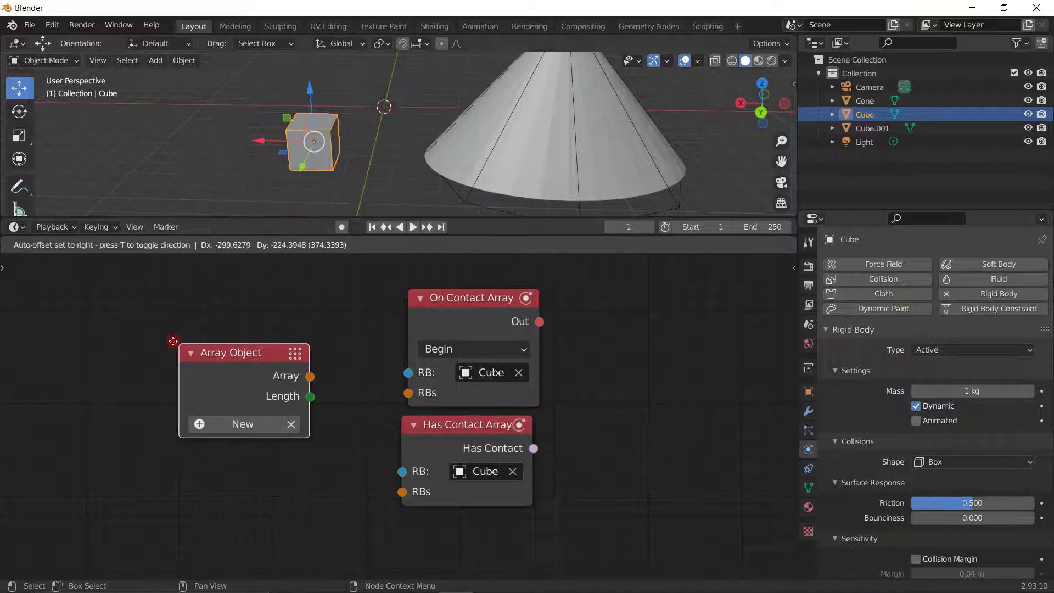
pyautogui.click(165, 319)
pyautogui.moveTo(259, 390); pyautogui.dragTo(250, 370)
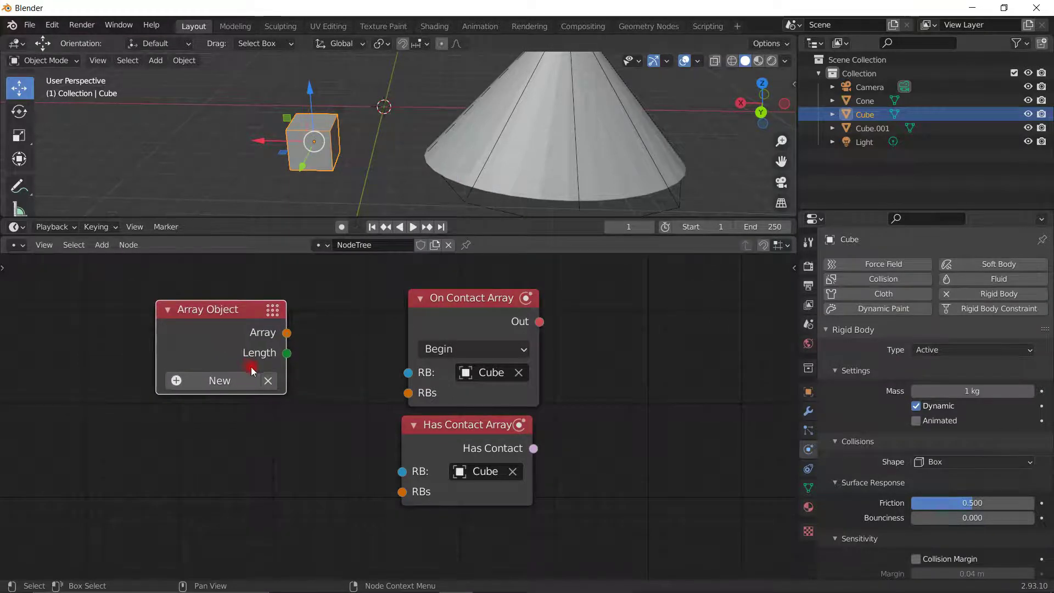
# - Link the Array Object node's Array output to the RBs inputs of both the On Contact Array and Has Contact Array nodes
pyautogui.moveTo(286, 339)
pyautogui.mouseDown()
pyautogui.moveTo(303, 336)
pyautogui.moveTo(291, 332)
pyautogui.mouseUp()
pyautogui.moveTo(409, 393)
pyautogui.mouseDown()
pyautogui.moveTo(292, 336)
pyautogui.moveTo(408, 393)
pyautogui.mouseUp()
pyautogui.moveTo(286, 332); pyautogui.dragTo(402, 492)
pyautogui.moveTo(226, 344); pyautogui.dragTo(210, 393)
# - Add an input to the Array Object node and set Input 0 to Cone
pyautogui.moveTo(303, 398); pyautogui.dragTo(352, 347, button='middle')
pyautogui.scroll(-1, 351, 347)
pyautogui.click(284, 390)
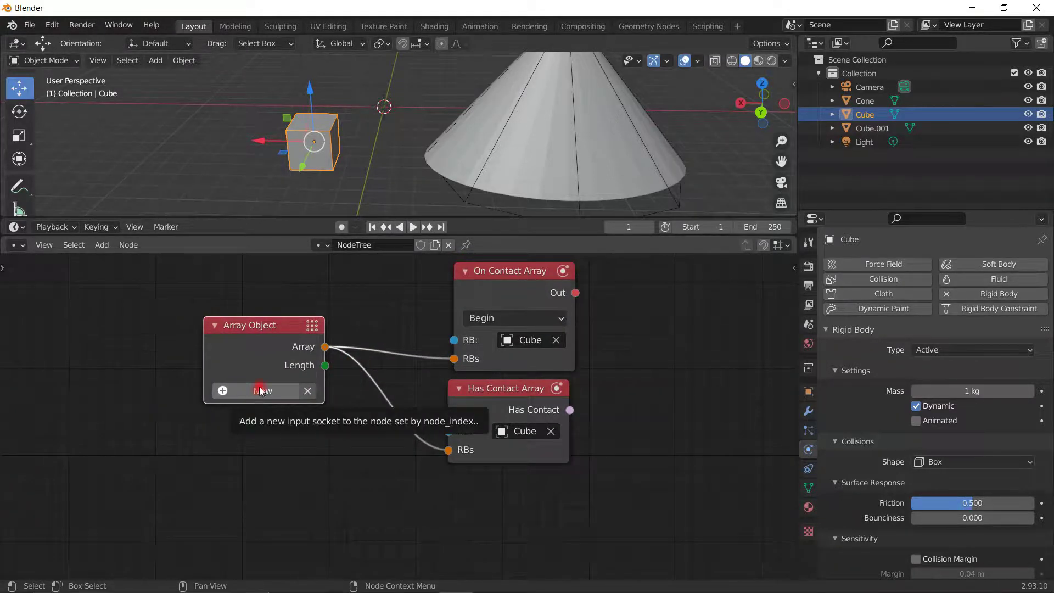
pyautogui.click(260, 390)
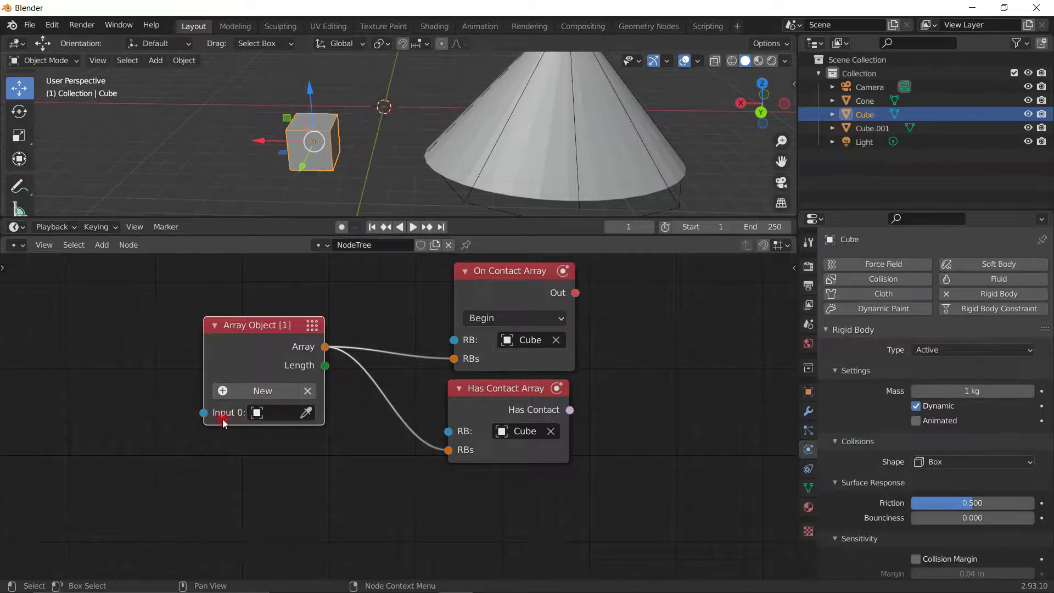
pyautogui.click(307, 418)
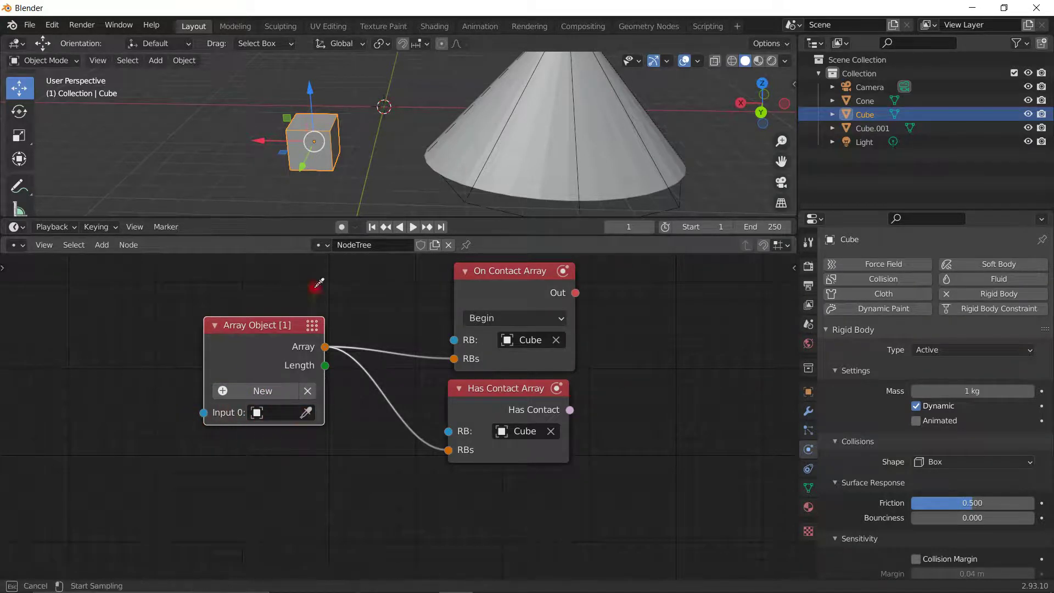
# - Add eight more empty inputs to the Array Object node and remove them again
pyautogui.click(279, 391)
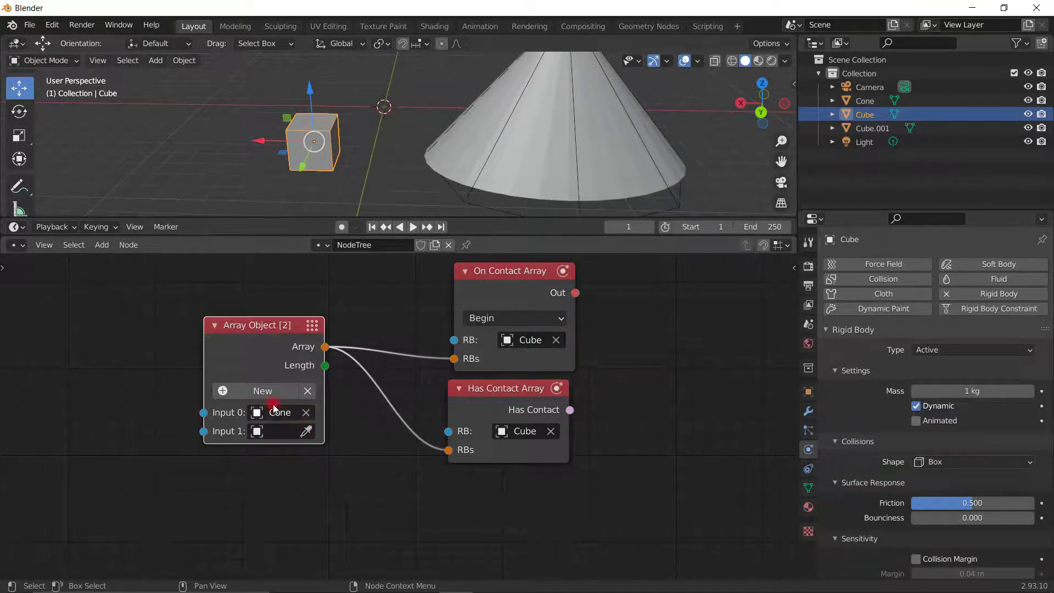
pyautogui.click(263, 391)
pyautogui.click(264, 391)
pyautogui.click(266, 391)
pyautogui.click(268, 390)
pyautogui.click(268, 390)
pyautogui.click(268, 390)
pyautogui.click(268, 390)
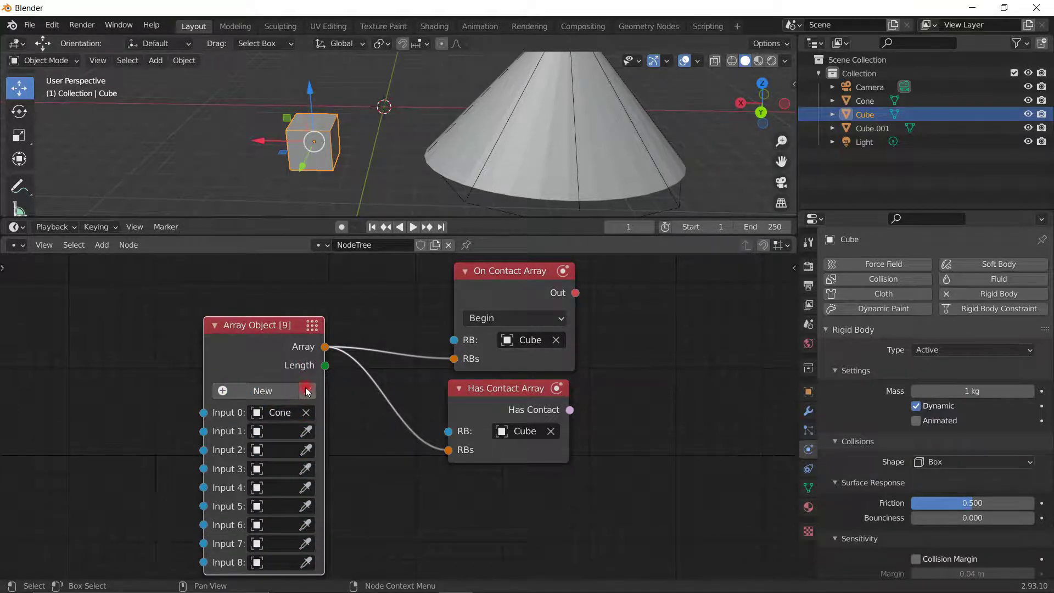
pyautogui.click(307, 391)
pyautogui.click(307, 391)
pyautogui.click(307, 391)
pyautogui.click(306, 390)
pyautogui.click(306, 391)
pyautogui.click(307, 391)
pyautogui.click(306, 391)
pyautogui.click(306, 391)
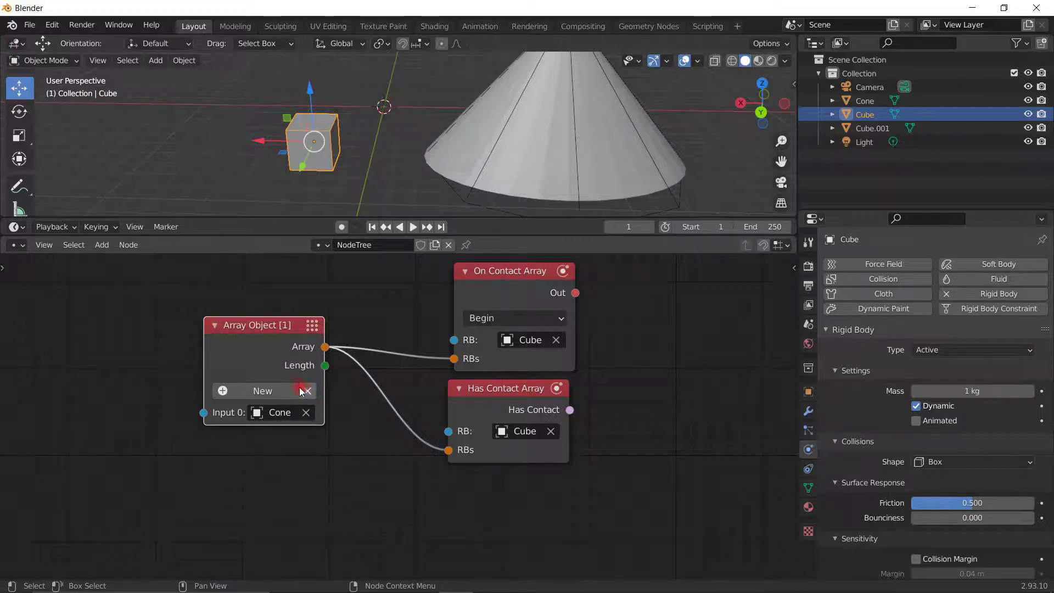
pyautogui.click(260, 390)
# - Add a Volume Trigger node next to the contact array nodes and delete it again
pyautogui.scroll(-1, 634, 404)
pyautogui.moveTo(633, 404); pyautogui.dragTo(558, 393, button='middle')
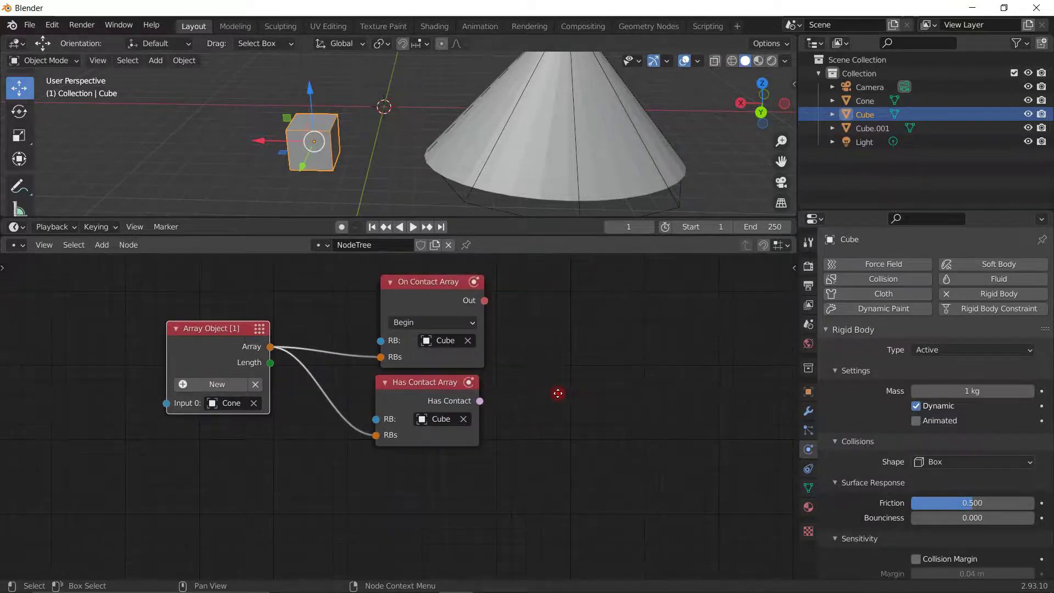
pyautogui.hotkey('shift', 'a')
pyautogui.write('trig')
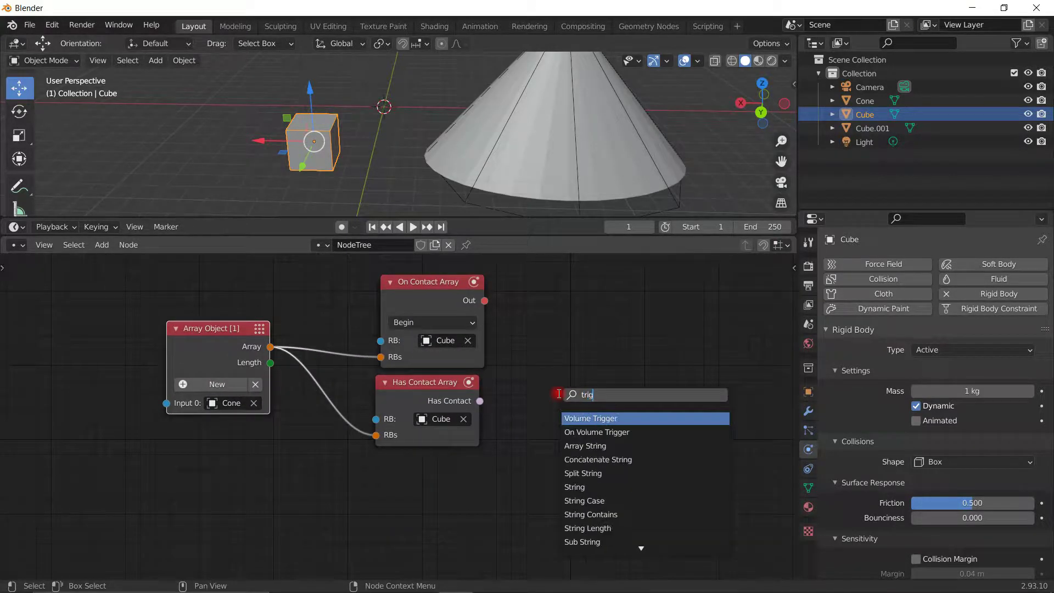
pyautogui.press('Return')
pyautogui.click(582, 453)
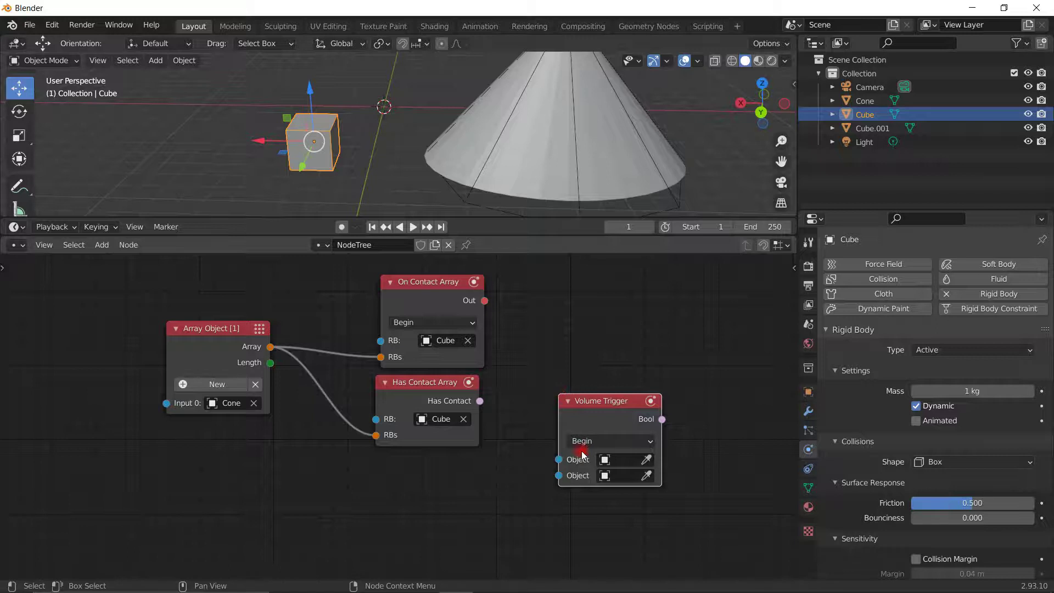
pyautogui.press('x')
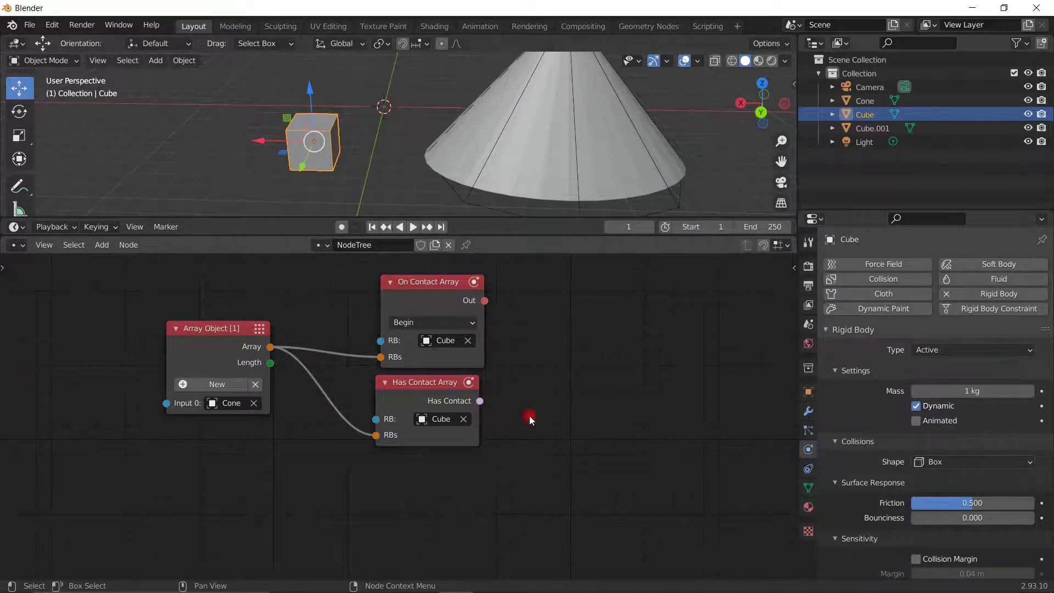
# - Add a second input to the Array Object node and set it to Cone
pyautogui.moveTo(529, 420); pyautogui.dragTo(574, 449, button='middle')
pyautogui.moveTo(264, 383)
pyautogui.mouseDown()
pyautogui.moveTo(301, 368)
pyautogui.moveTo(271, 386)
pyautogui.mouseUp()
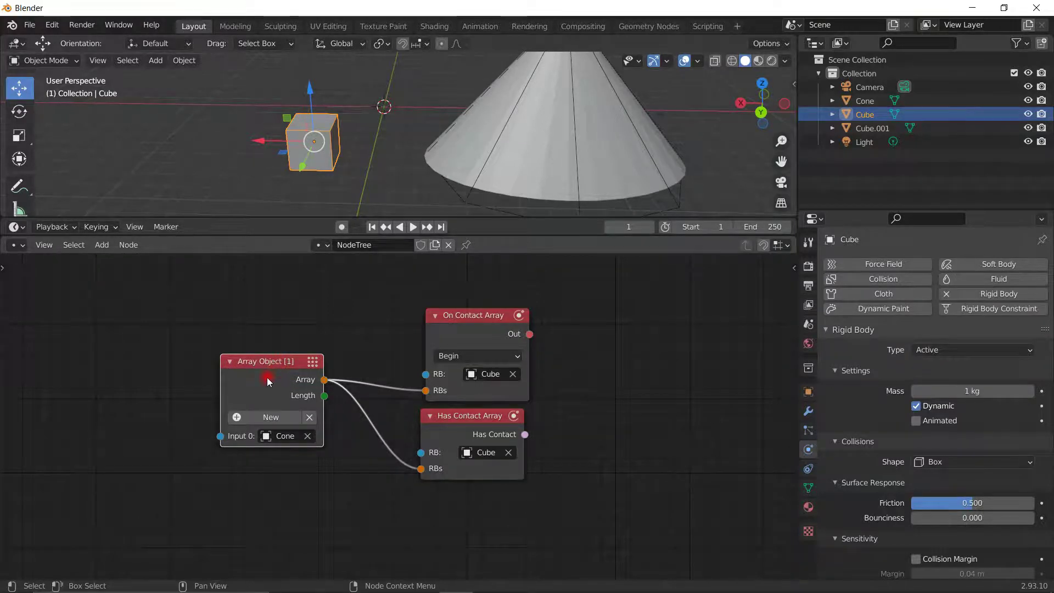
pyautogui.scroll(-1, 370, 337)
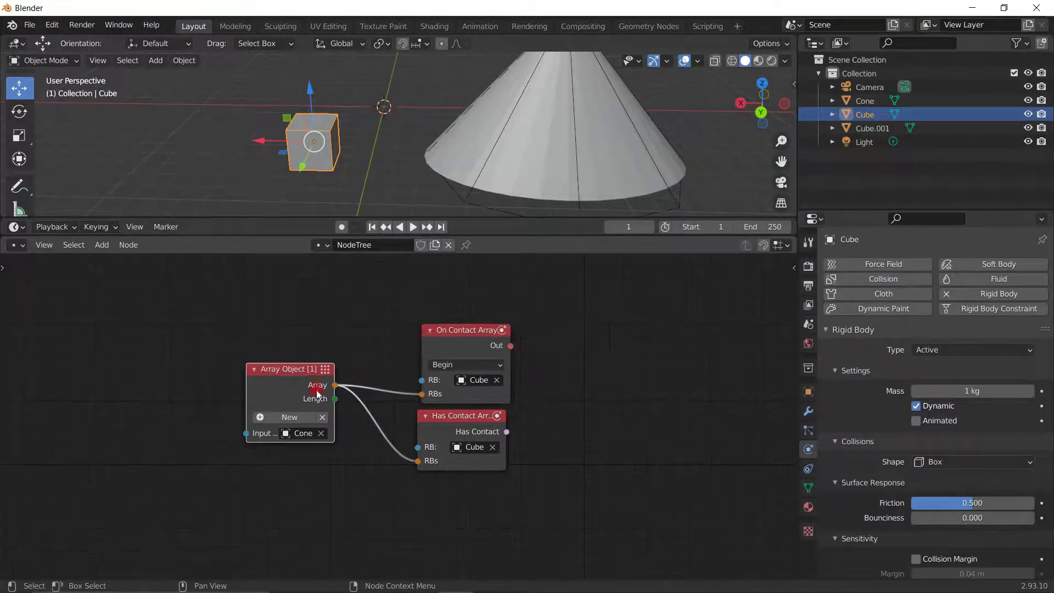
pyautogui.click(290, 417)
pyautogui.click(321, 446)
pyautogui.click(571, 116)
# - Add two more inputs to the Array Object node and leave them empty
pyautogui.scroll(-1, 318, 329)
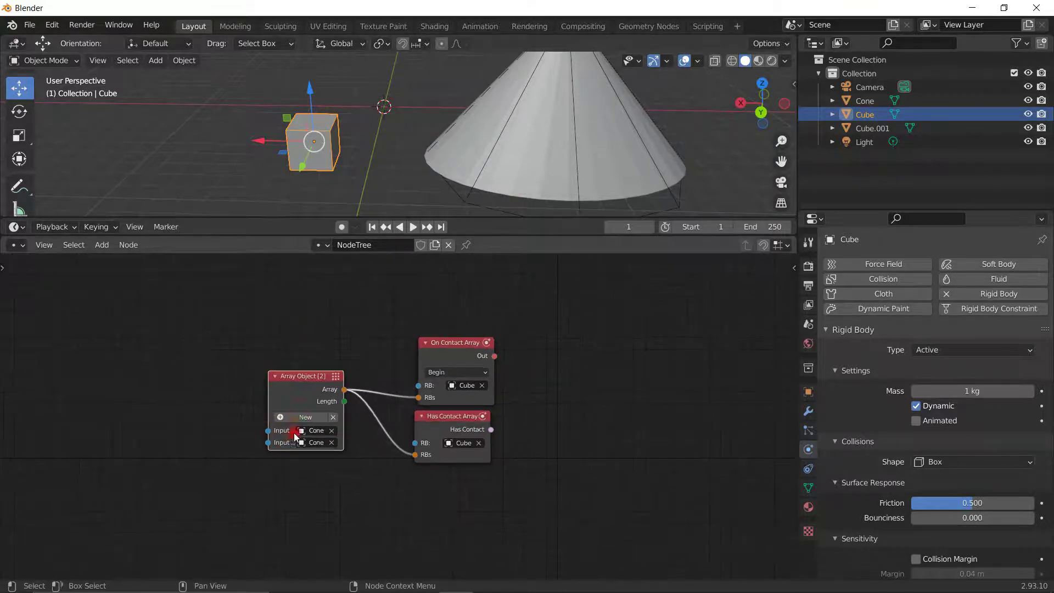
pyautogui.click(301, 417)
pyautogui.click(331, 454)
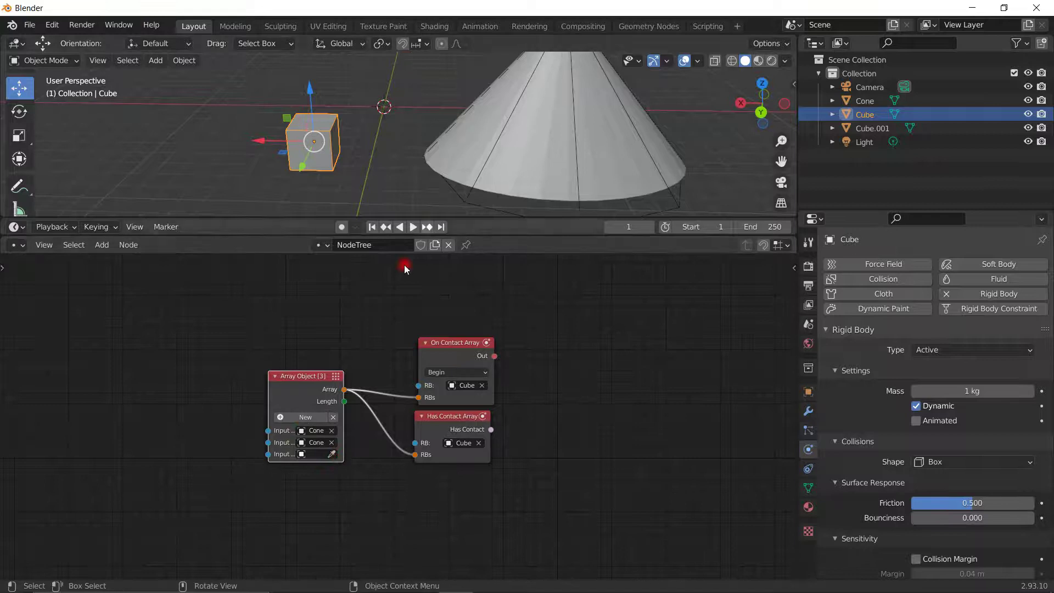
pyautogui.click(302, 418)
pyautogui.click(317, 442)
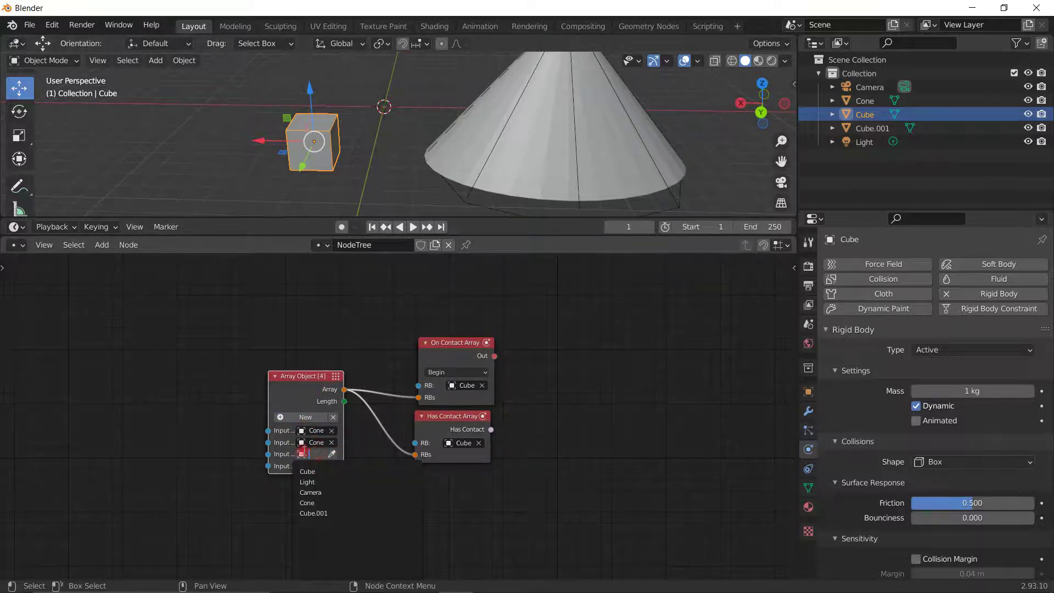
pyautogui.scroll(1, 349, 397)
pyautogui.scroll(4, 349, 398)
# - Reposition the Array Object node in front of the contact array nodes and delete it
pyautogui.moveTo(347, 415); pyautogui.dragTo(399, 377, button='middle')
pyautogui.moveTo(323, 338); pyautogui.dragTo(289, 310)
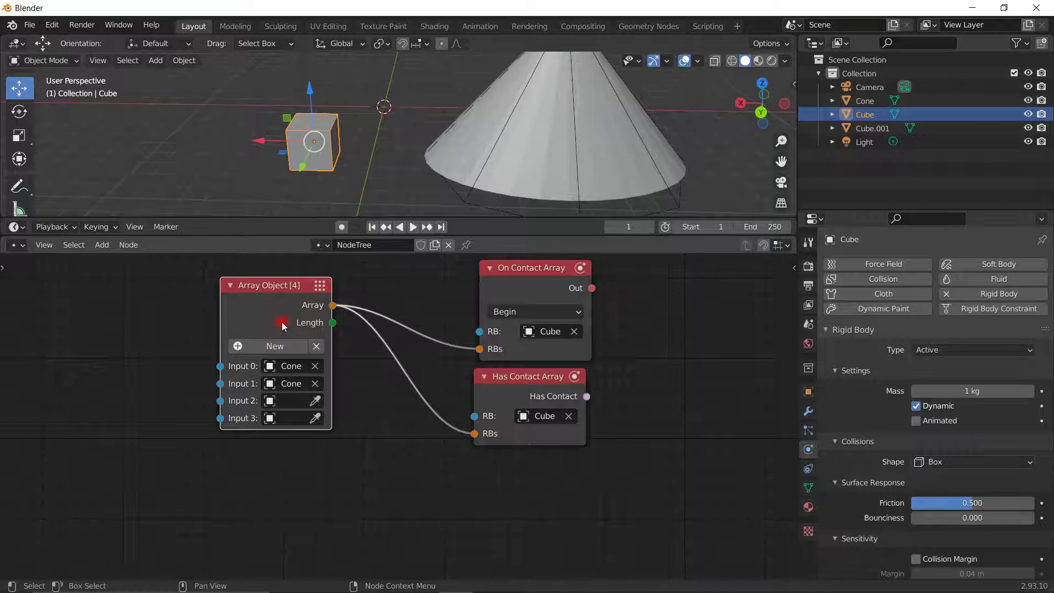
pyautogui.moveTo(269, 300); pyautogui.dragTo(256, 367)
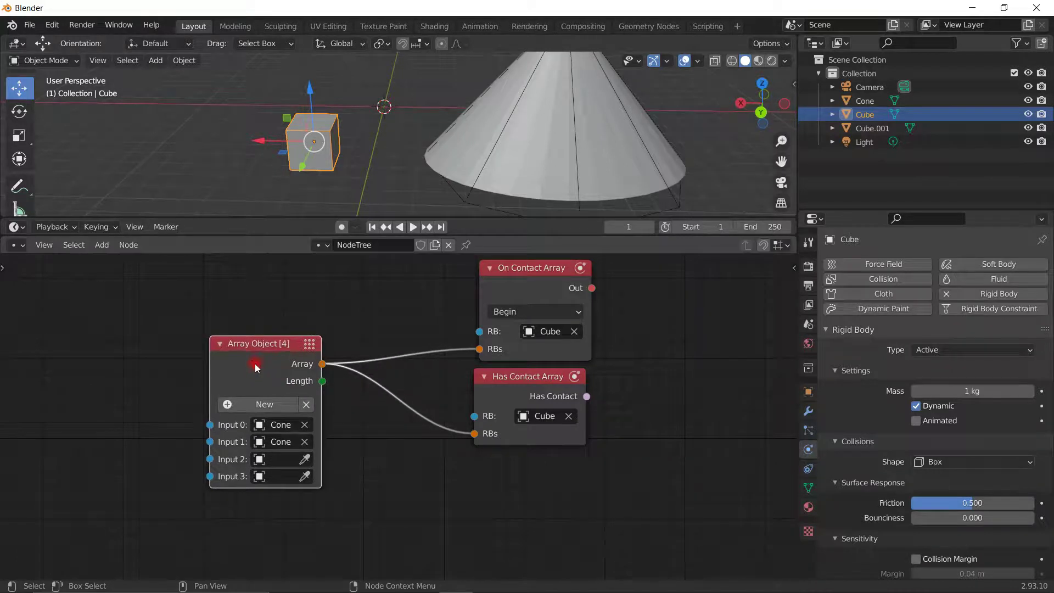
pyautogui.press('x')
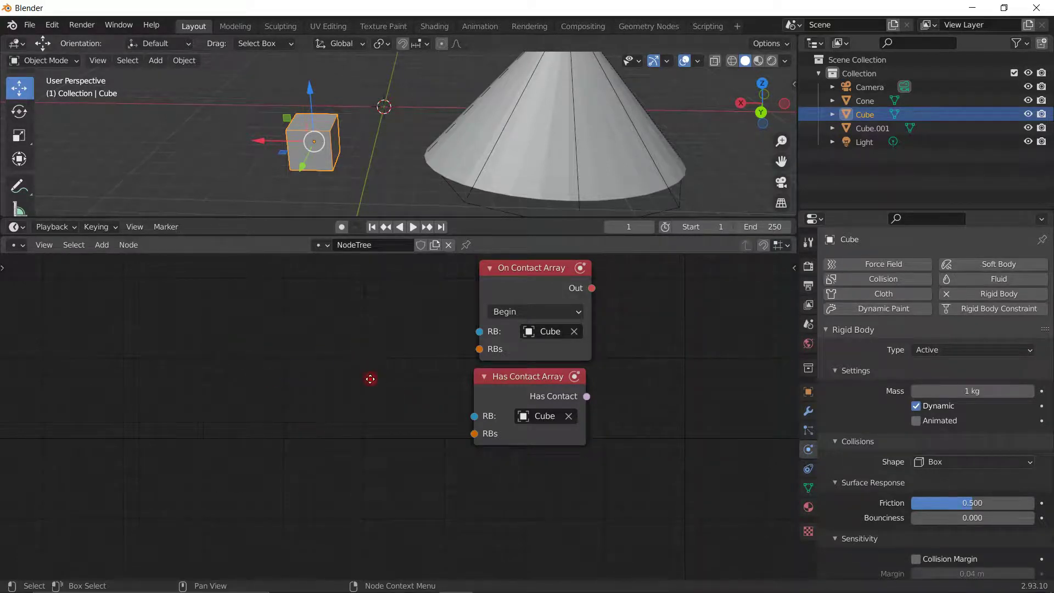
# - Box-select all objects in the 3D scene and line up the On Contact Array node above the Has Contact Array node
pyautogui.moveTo(371, 379); pyautogui.dragTo(348, 442, button='middle')
pyautogui.scroll(-8, 369, 154)
pyautogui.moveTo(478, 169); pyautogui.dragTo(314, 67)
pyautogui.scroll(2, 372, 437)
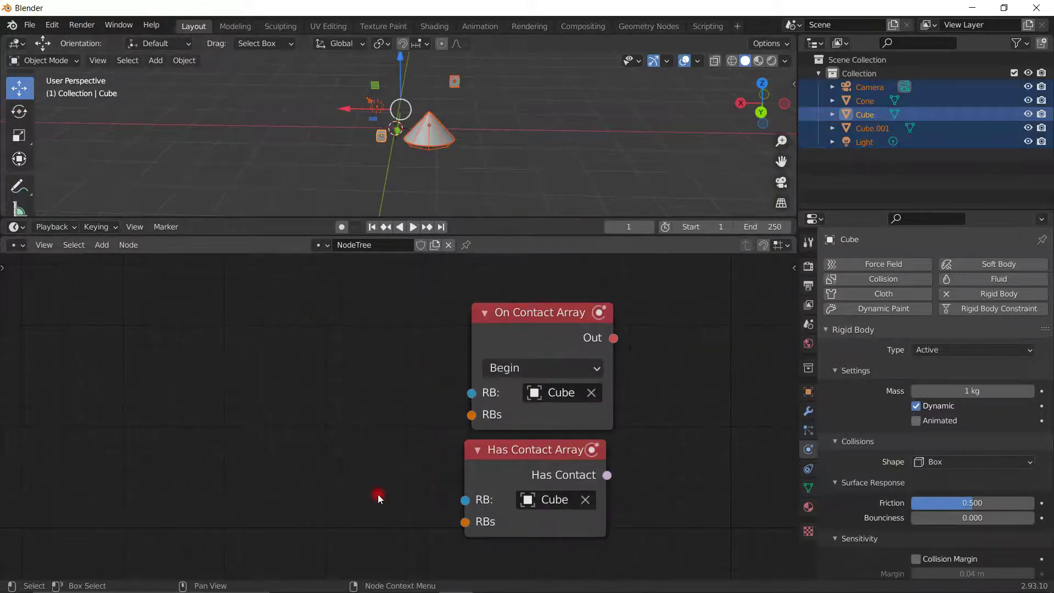
pyautogui.moveTo(516, 340); pyautogui.dragTo(508, 346)
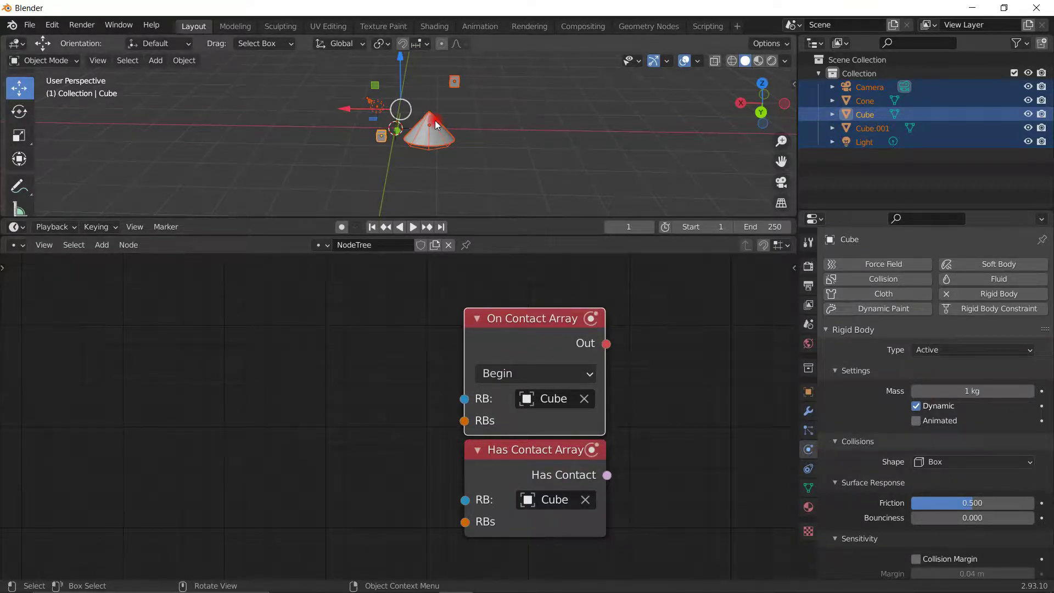
pyautogui.moveTo(447, 428); pyautogui.dragTo(595, 398, button='middle')
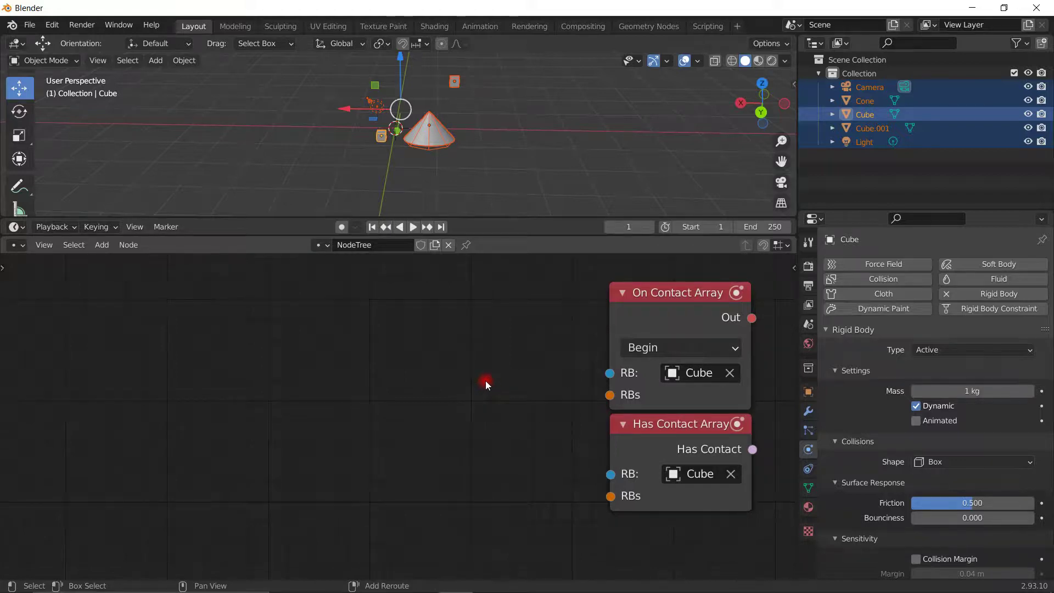
# - Add a Collection node and place it in front of the On Contact Array and Has Contact Array nodes
pyautogui.hotkey('shift', 'a')
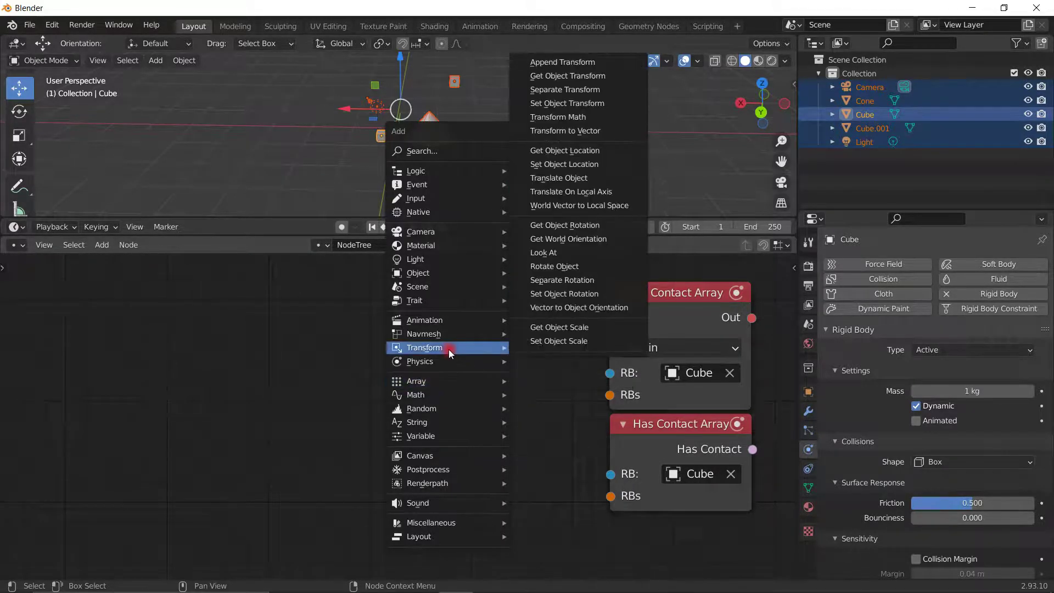
pyautogui.moveTo(445, 363)
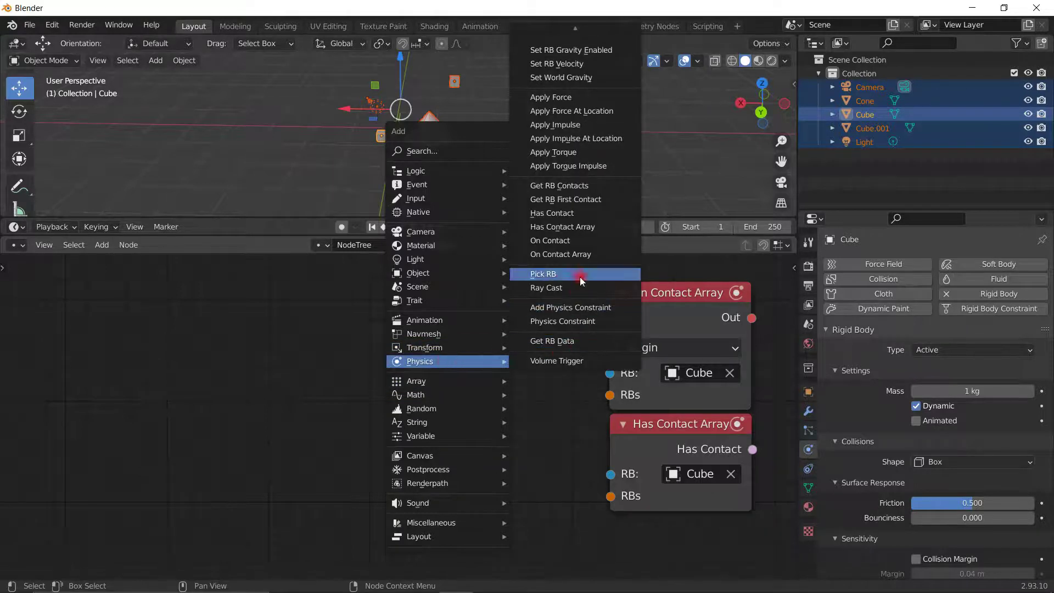
pyautogui.moveTo(444, 226)
pyautogui.moveTo(428, 282)
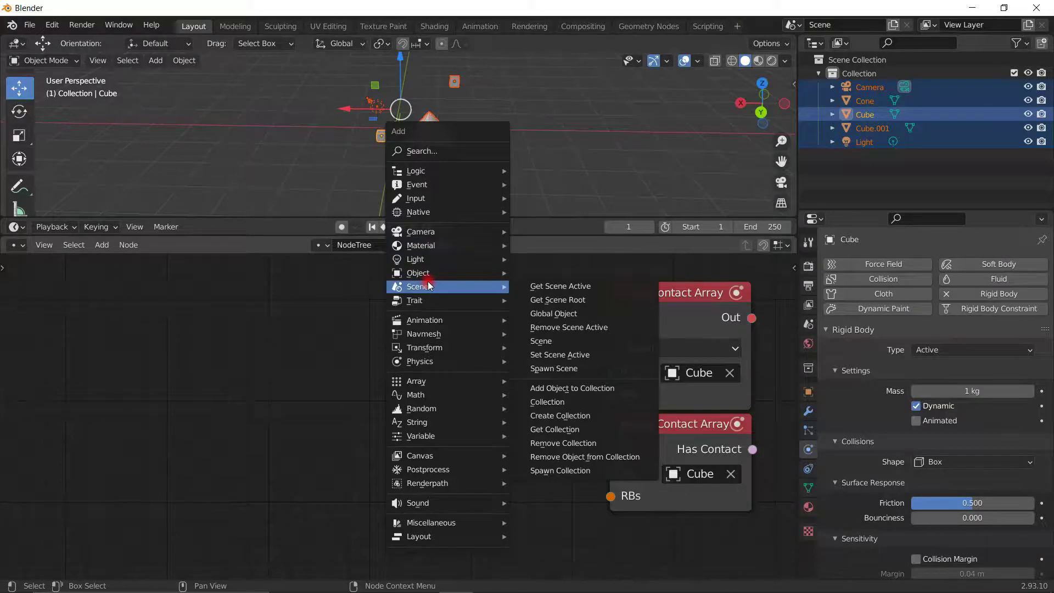
pyautogui.click(554, 402)
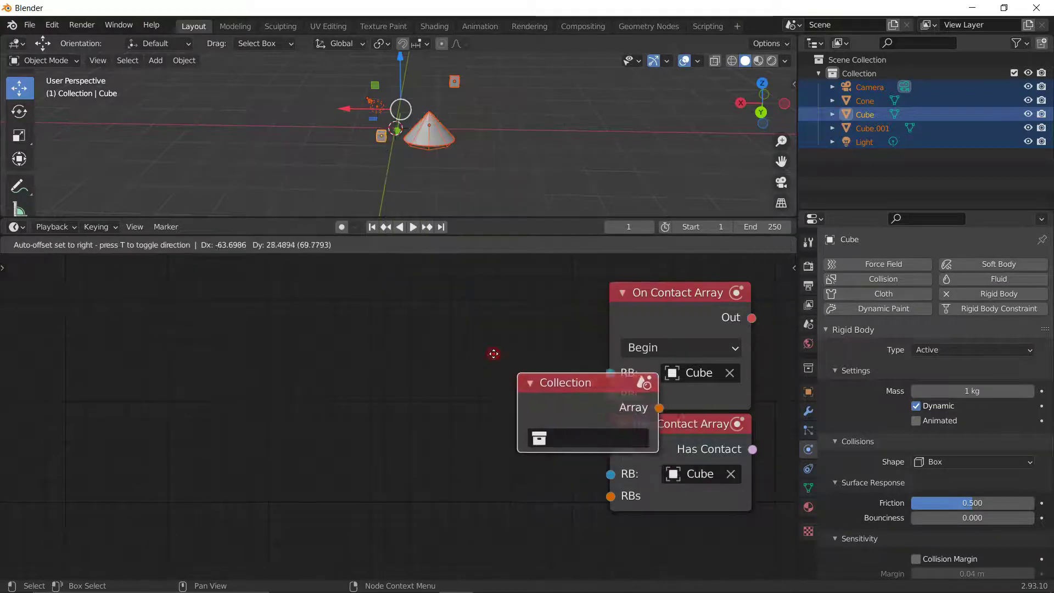
pyautogui.moveTo(564, 374); pyautogui.dragTo(382, 375, button='middle')
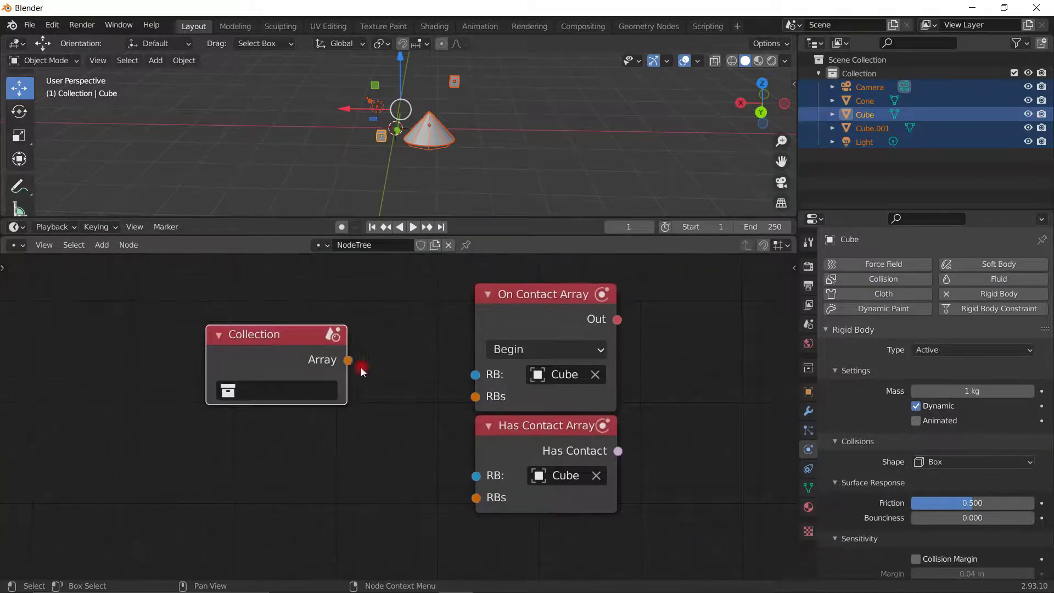
# - Collapse the scene's Collection in the outliner and box-select all of its objects in the 3D scene
pyautogui.click(429, 131)
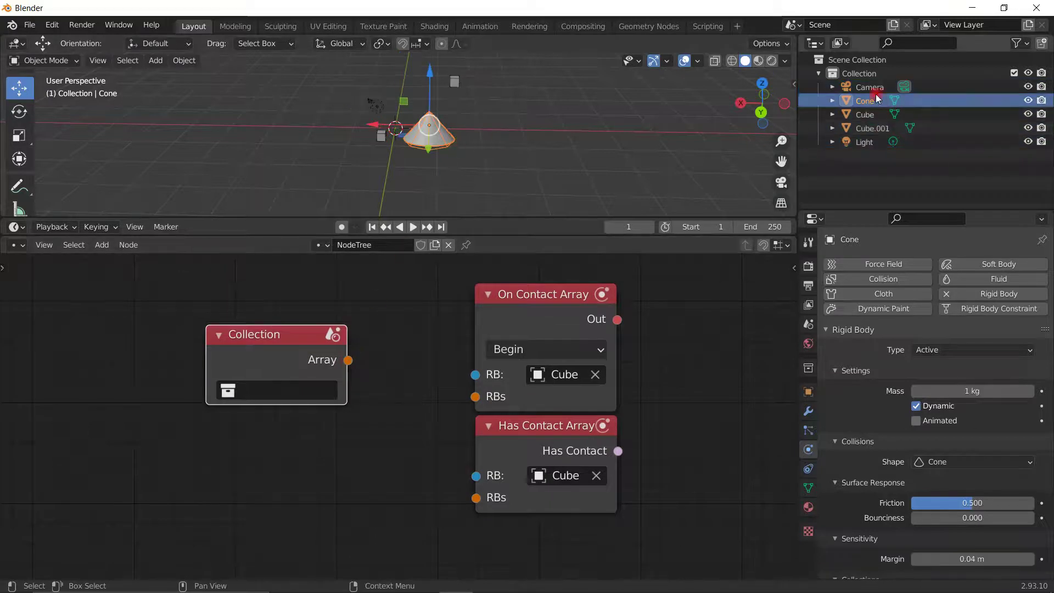
pyautogui.click(862, 75)
pyautogui.click(820, 74)
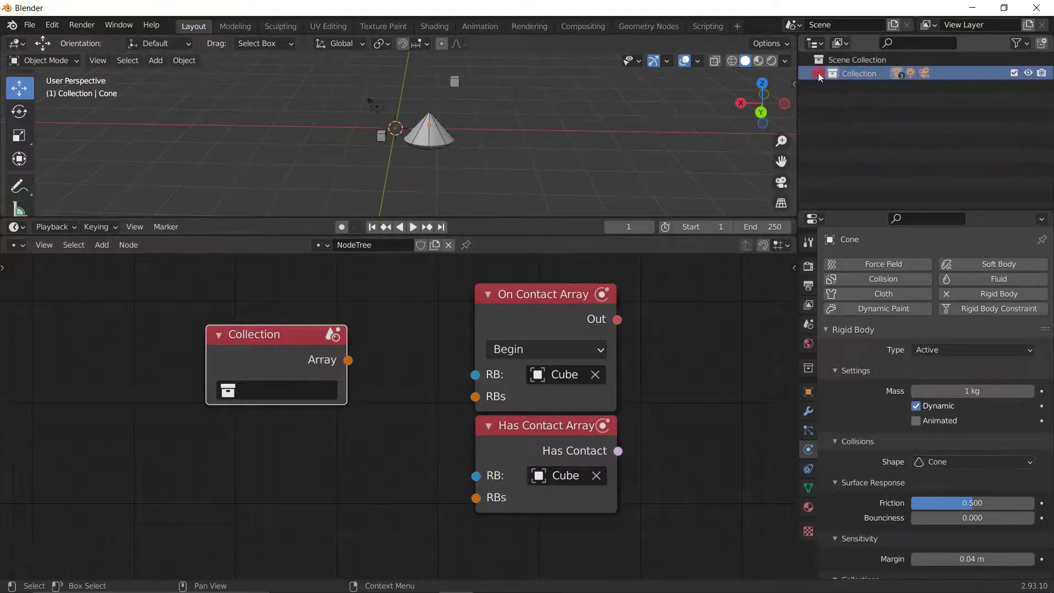
pyautogui.moveTo(560, 156); pyautogui.dragTo(275, 39)
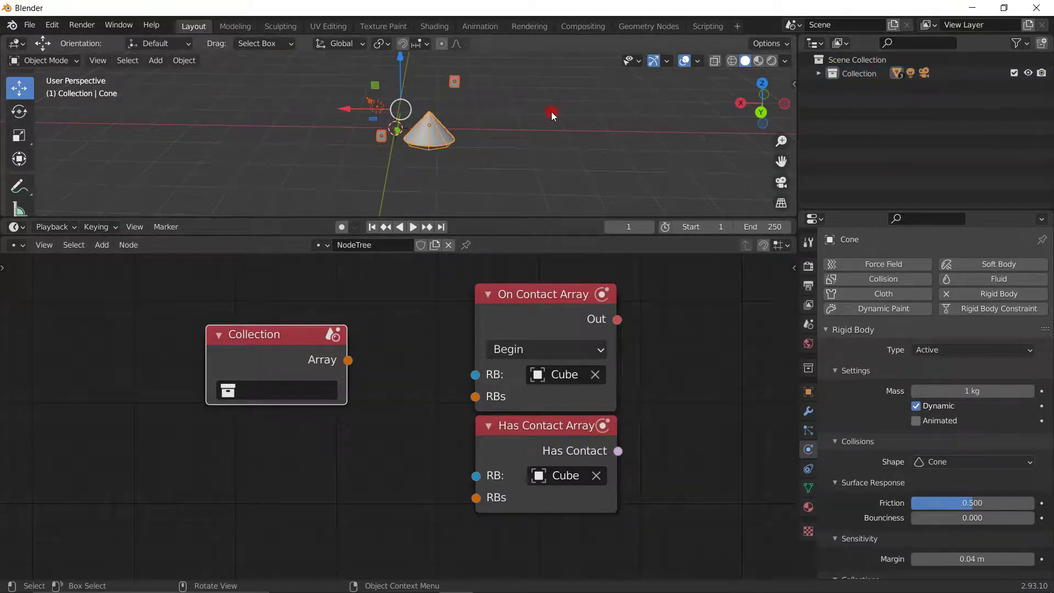
pyautogui.scroll(2, 500, 145)
pyautogui.scroll(2, 499, 145)
pyautogui.scroll(-2, 439, 328)
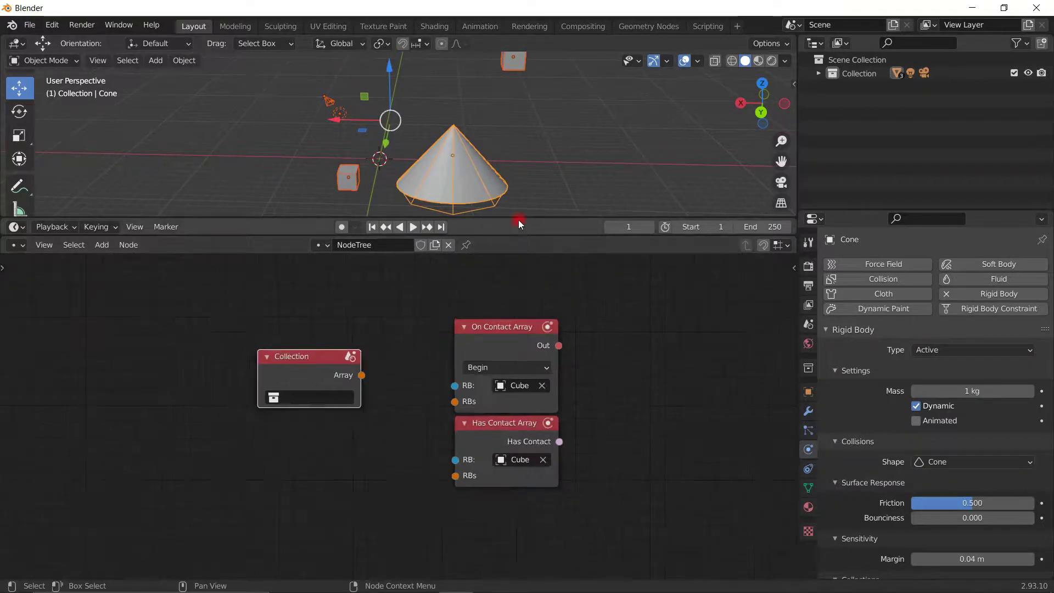
# - Enlarge the 3D viewport by joining the timeline area into it
pyautogui.moveTo(509, 236); pyautogui.dragTo(506, 319)
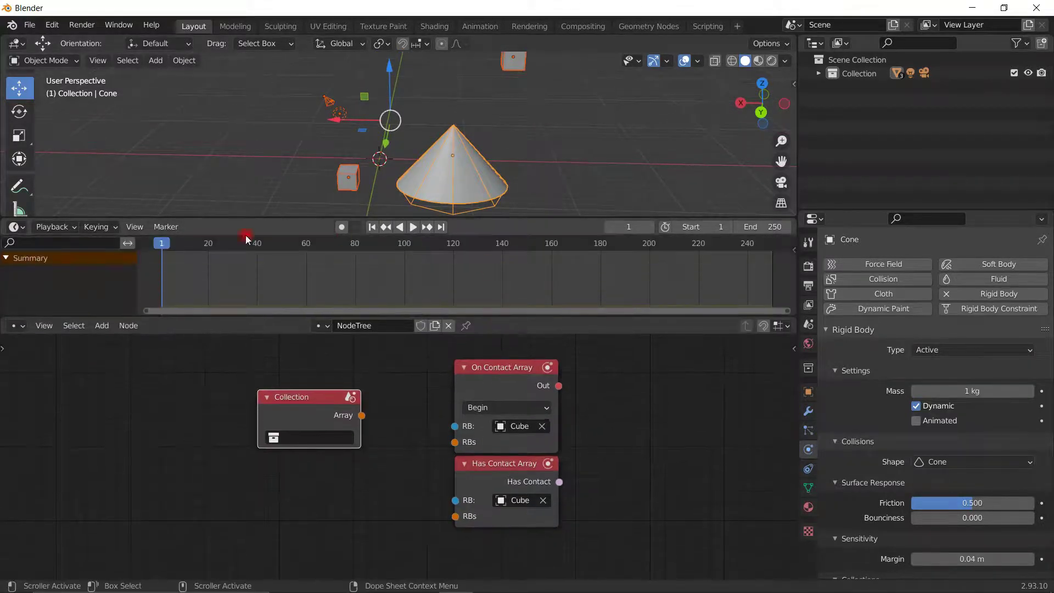
pyautogui.rightClick(240, 226)
pyautogui.click(239, 252)
pyautogui.click(241, 278)
pyautogui.click(501, 237)
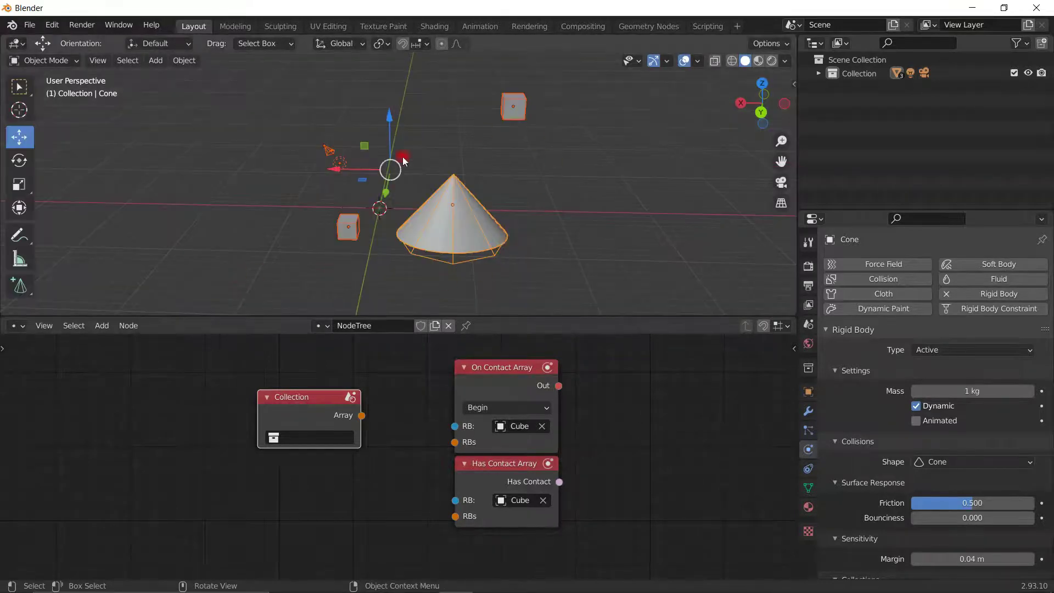
# - Move the cone object into a new collection named cone
pyautogui.click(867, 74)
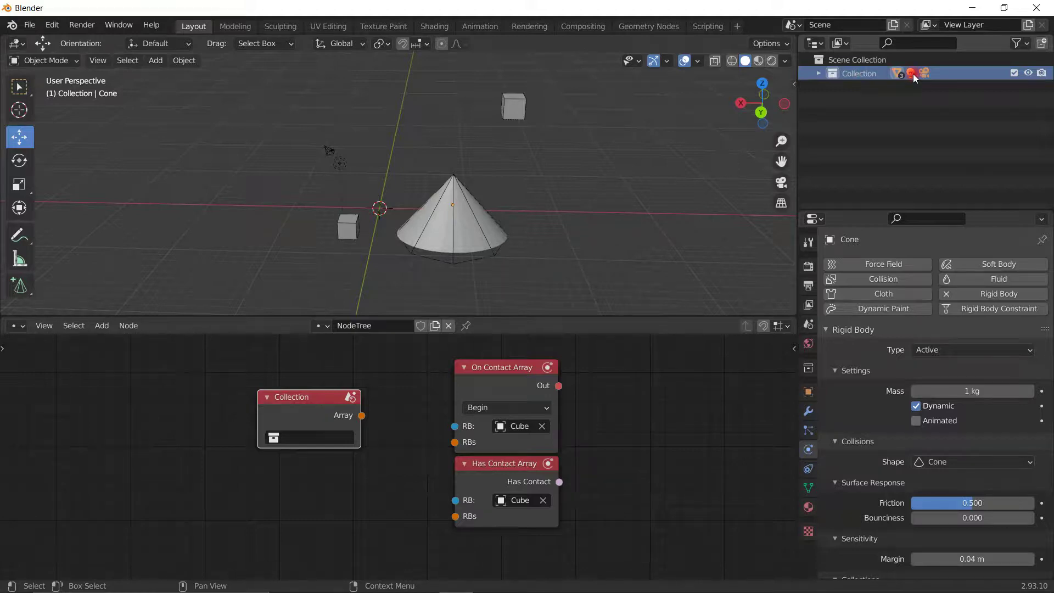
pyautogui.click(857, 76)
pyautogui.click(462, 214)
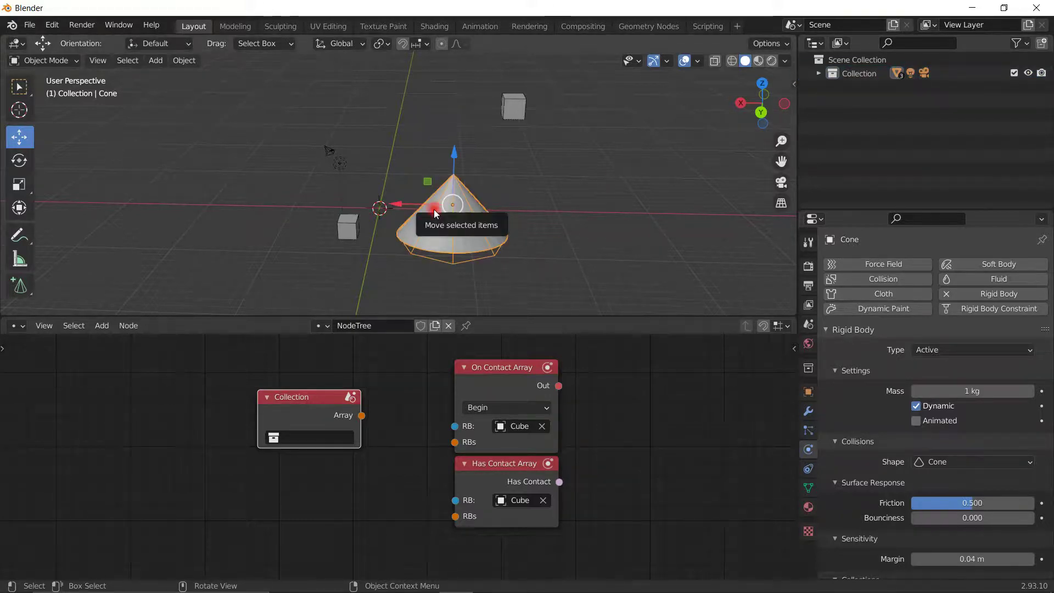
pyautogui.press('m')
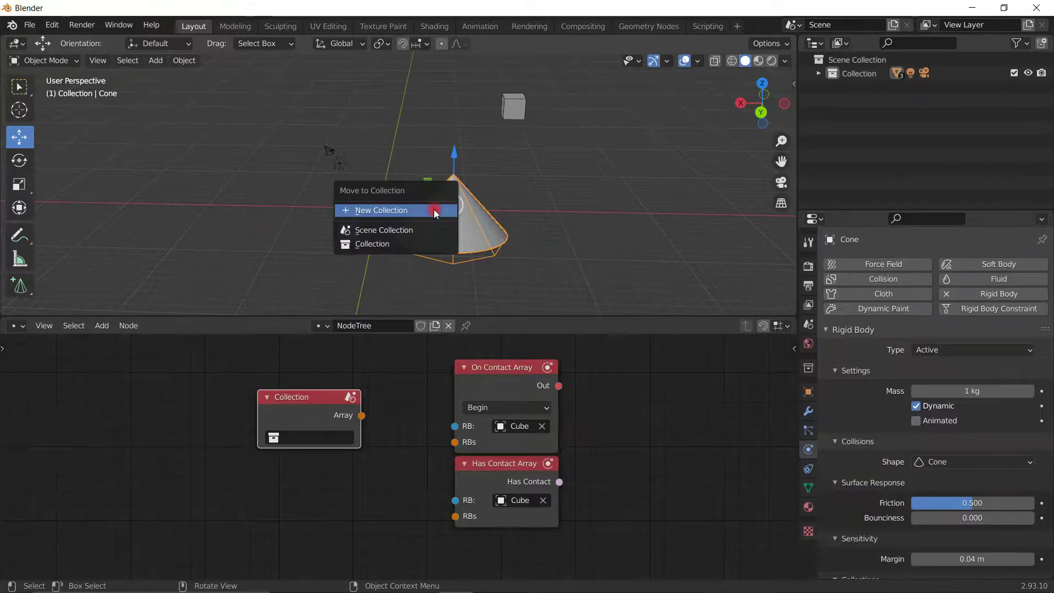
pyautogui.click(366, 229)
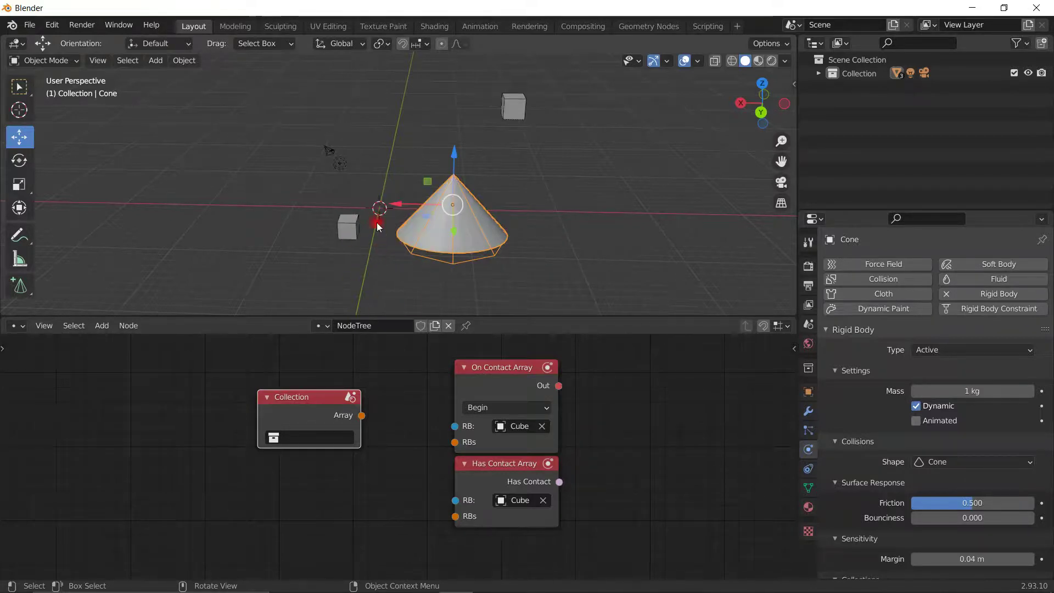
pyautogui.press('m')
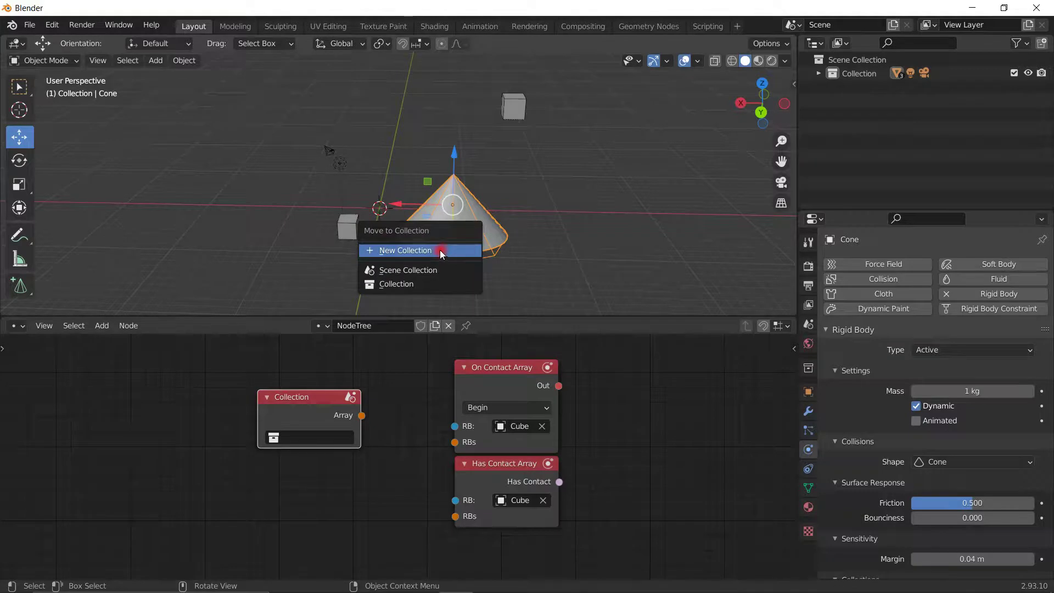
pyautogui.click(440, 250)
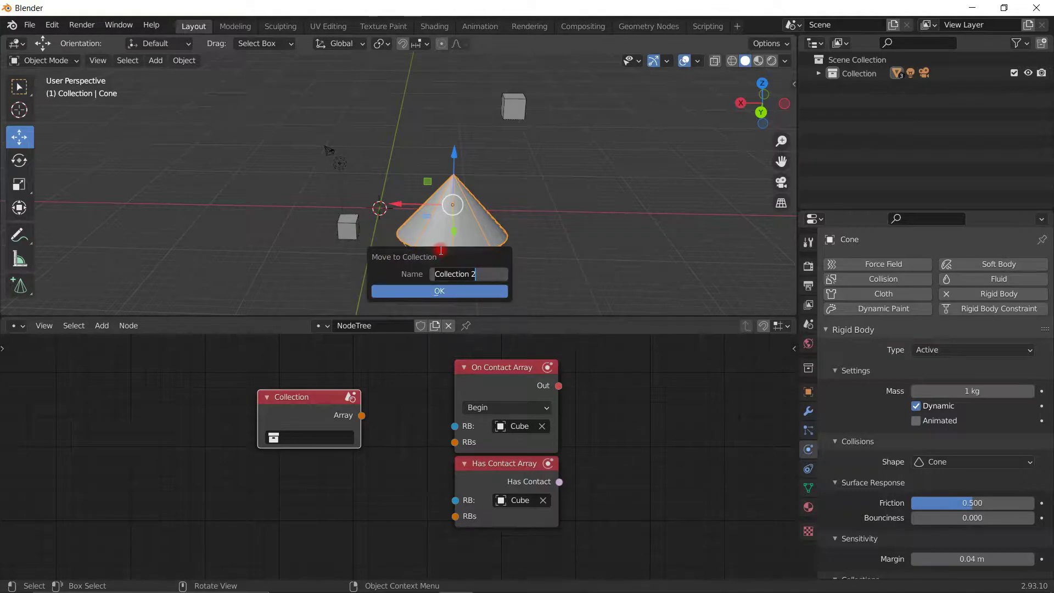
pyautogui.write('cone')
pyautogui.press('Return')
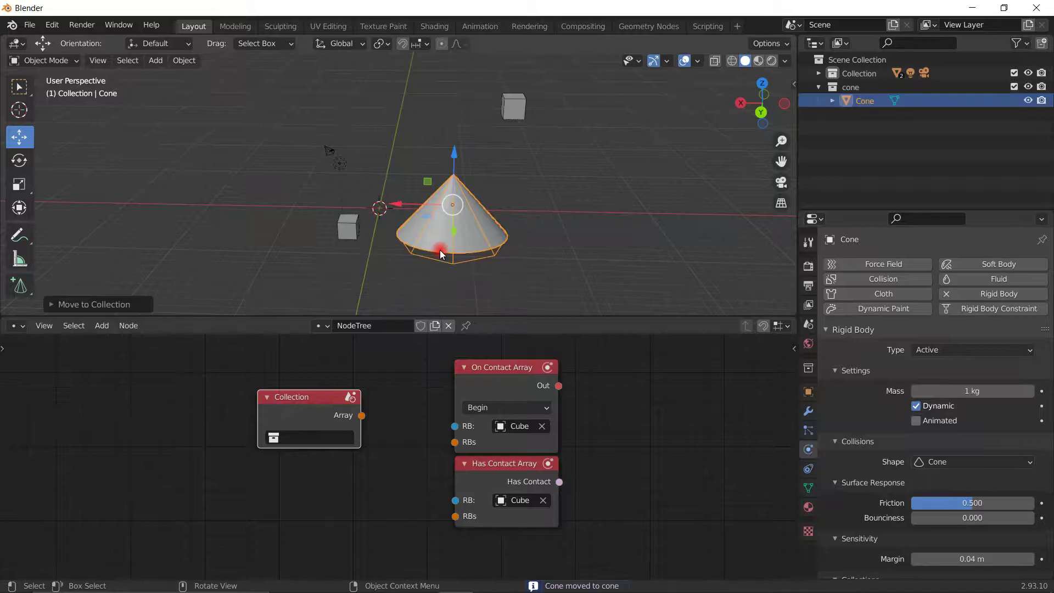
# - Duplicate the cone twice and place the copies behind and beside the original within the cone collection
pyautogui.click(835, 88)
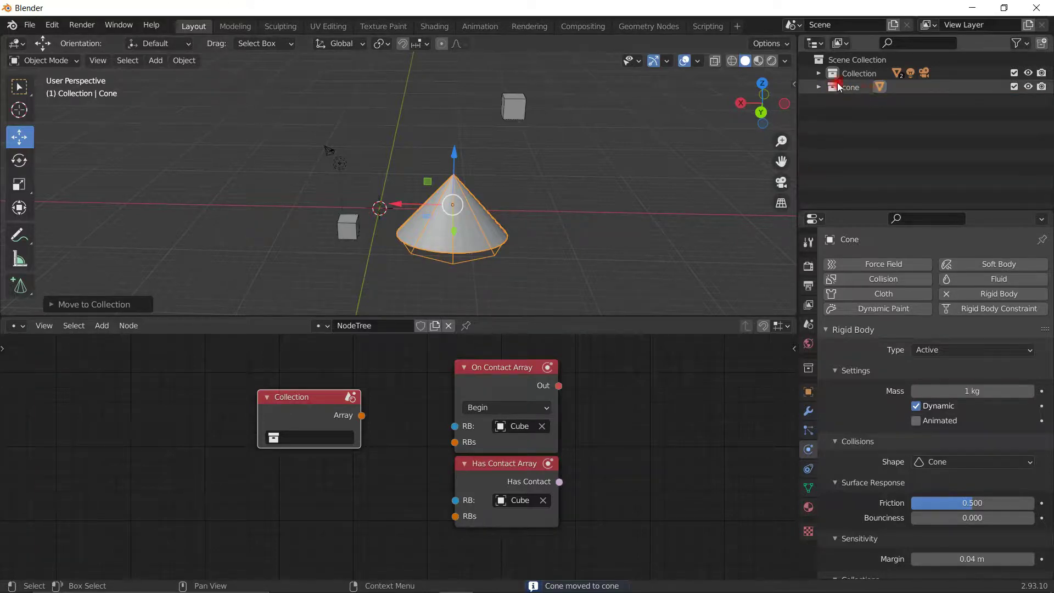
pyautogui.click(819, 86)
pyautogui.click(487, 232)
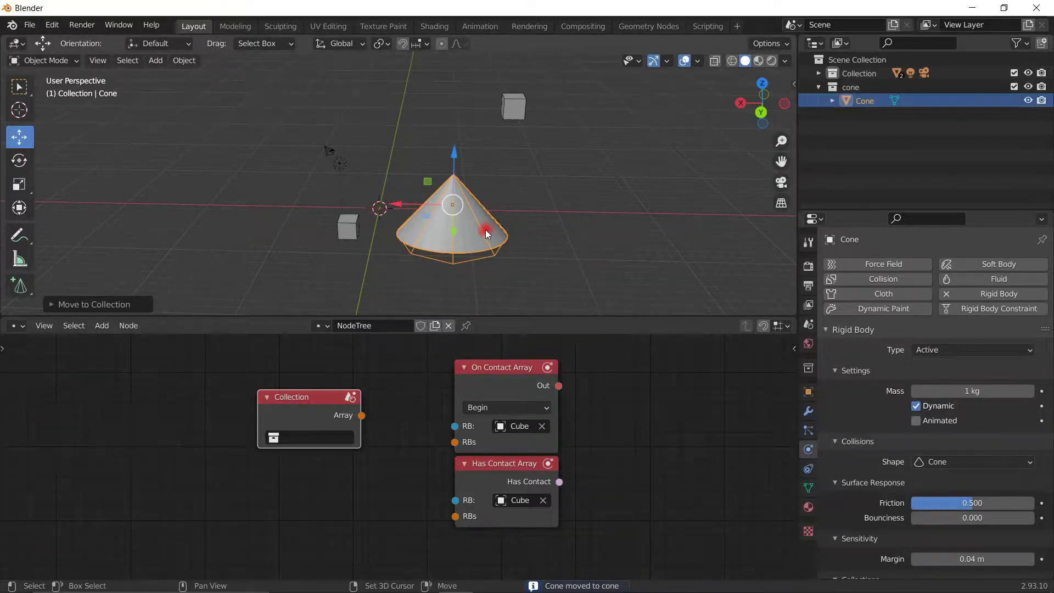
pyautogui.hotkey('shift', 'd')
pyautogui.click(638, 190)
pyautogui.hotkey('shift', 'd')
pyautogui.click(865, 100)
pyautogui.click(555, 165)
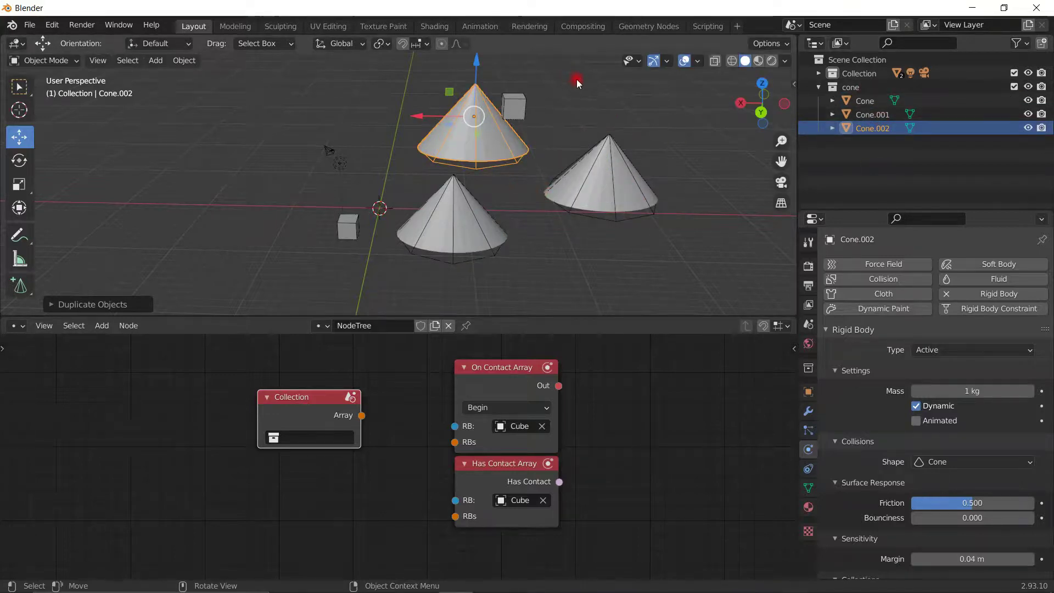
# - Box-select the three cones together with both cubes, move them into the cone collection and collapse it in the outliner
pyautogui.scroll(-2, 577, 176)
pyautogui.moveTo(623, 259); pyautogui.dragTo(366, 102)
pyautogui.press('m')
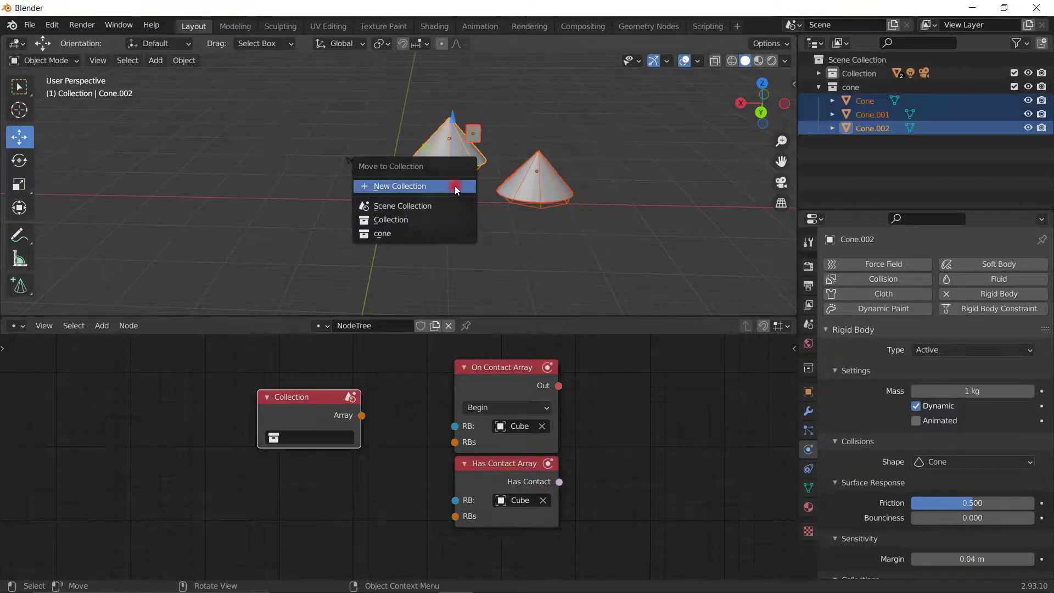
pyautogui.click(391, 232)
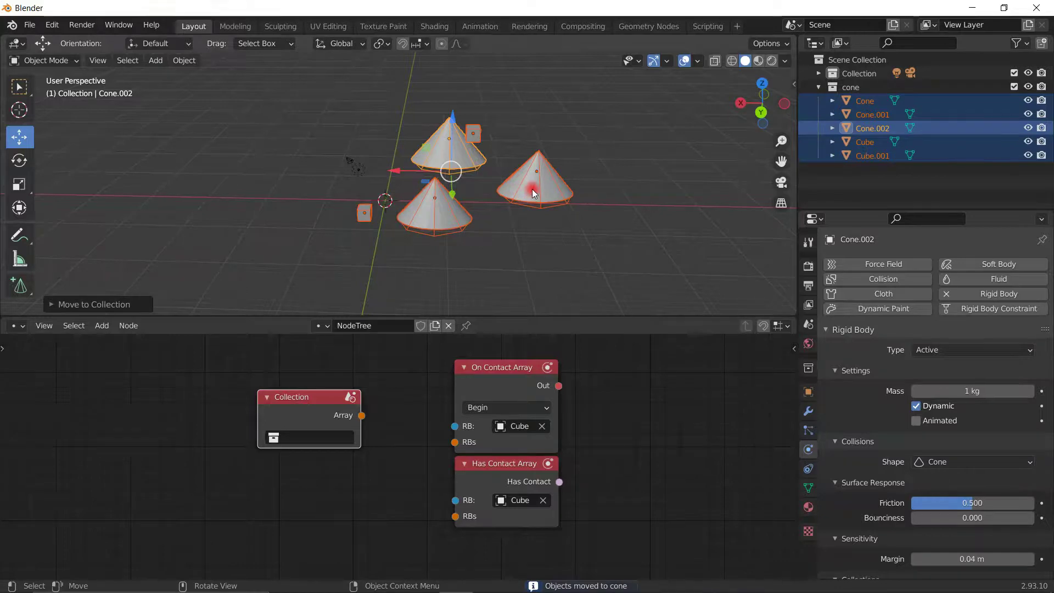
pyautogui.moveTo(587, 237); pyautogui.dragTo(369, 118)
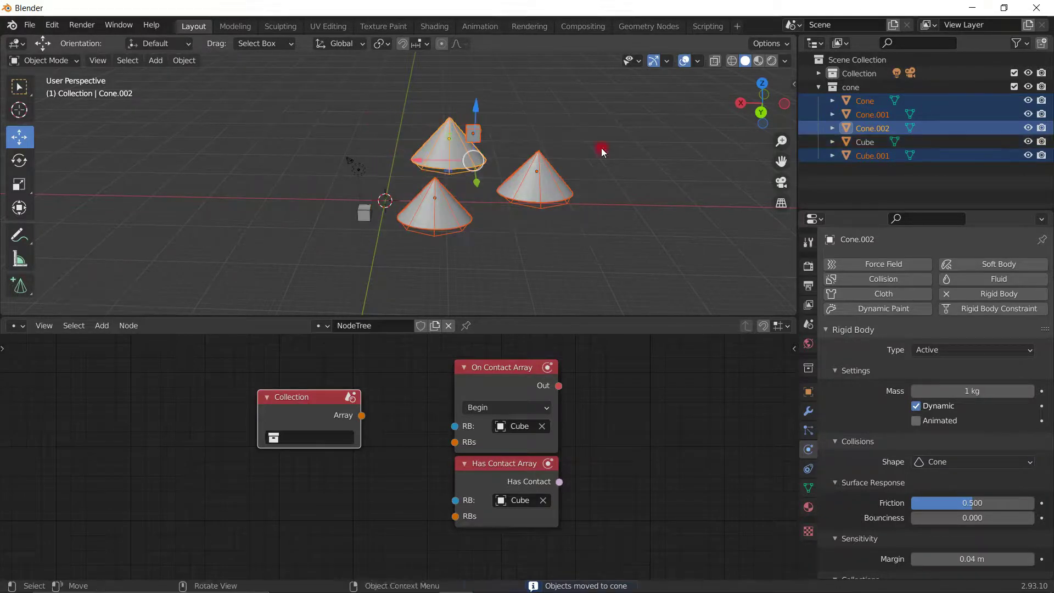
pyautogui.click(835, 90)
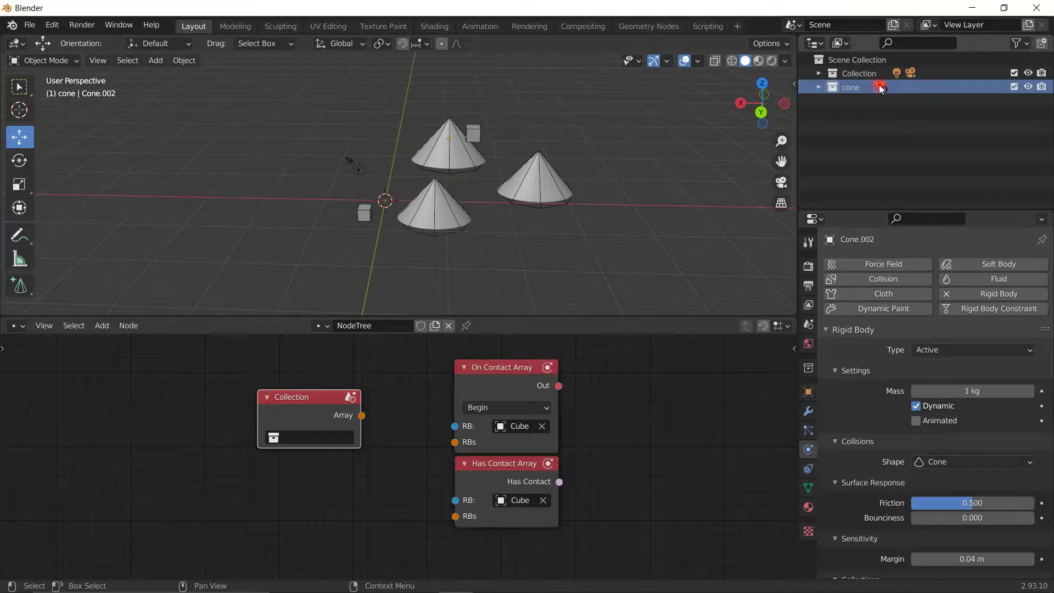
# - Rename the collection holding the camera and light to main, and collapse it in the outliner
pyautogui.click(814, 72)
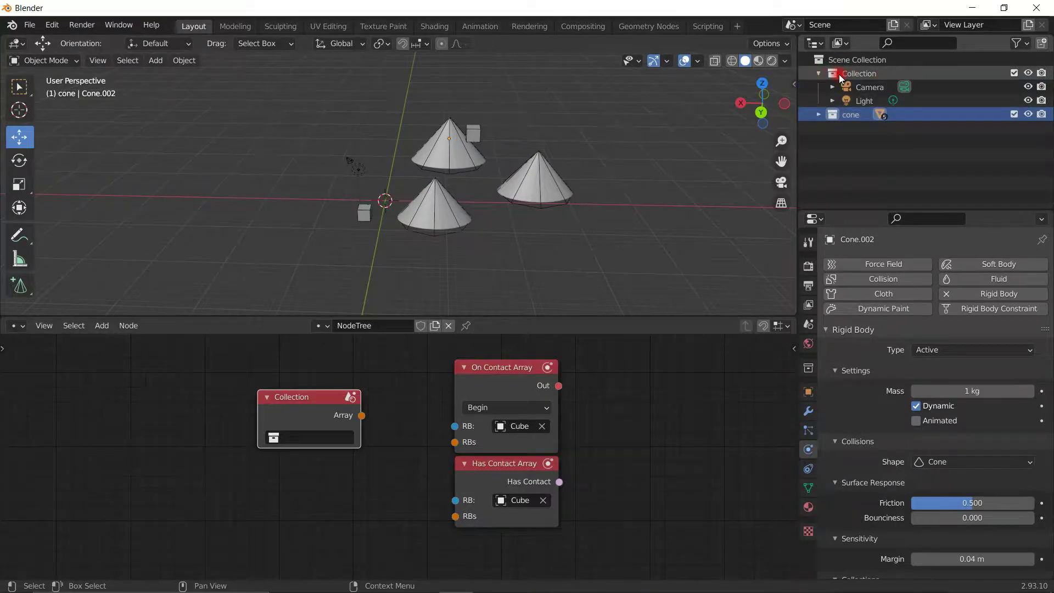
pyautogui.doubleClick(846, 73)
pyautogui.write('main')
pyautogui.click(863, 101)
pyautogui.click(851, 73)
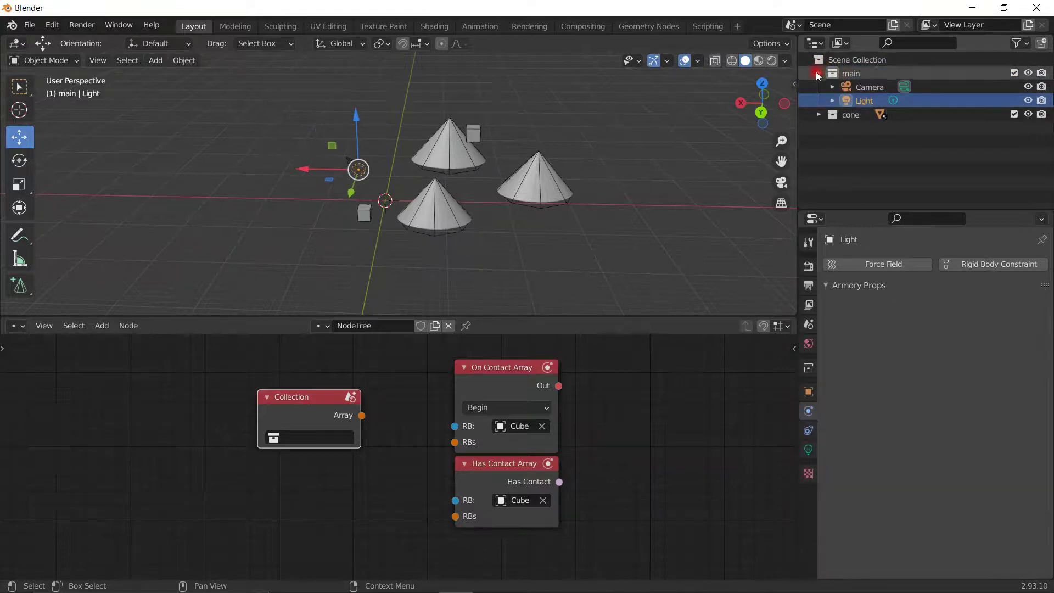
pyautogui.click(818, 73)
# - Set the Collection node to the cone collection and reposition the node beside the contact array nodes
pyautogui.click(292, 437)
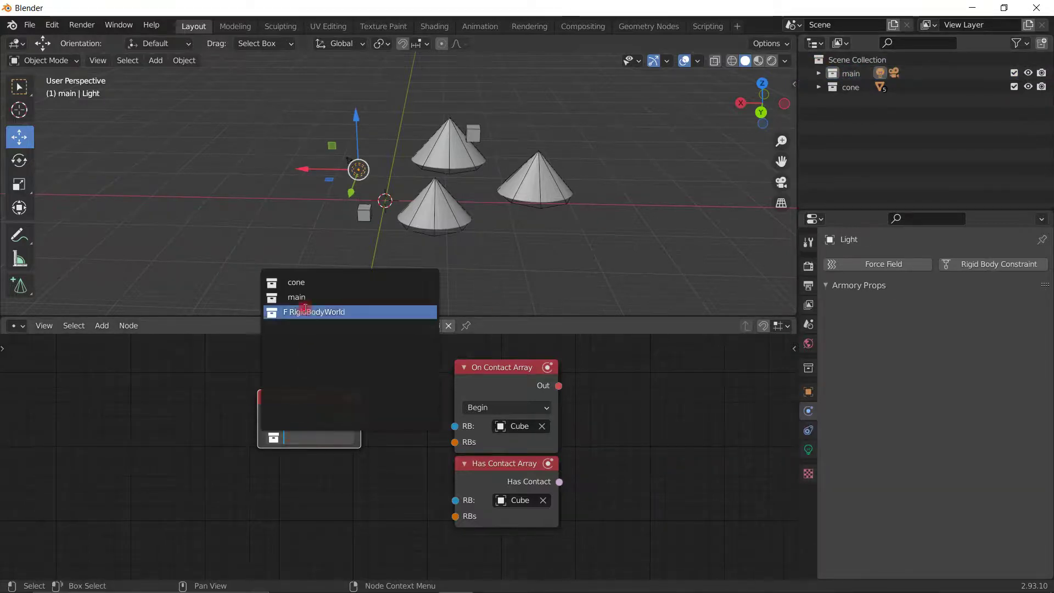
pyautogui.click(308, 282)
pyautogui.moveTo(334, 403); pyautogui.dragTo(316, 418)
pyautogui.scroll(2, 391, 411)
pyautogui.moveTo(391, 410); pyautogui.dragTo(357, 454, button='middle')
pyautogui.scroll(-2, 360, 442)
pyautogui.click(541, 451)
# - Connect the Collection node's Array output to the RBs inputs of the On Contact Array and Has Contact Array nodes
pyautogui.moveTo(331, 431); pyautogui.dragTo(341, 434)
pyautogui.moveTo(428, 464); pyautogui.dragTo(437, 469)
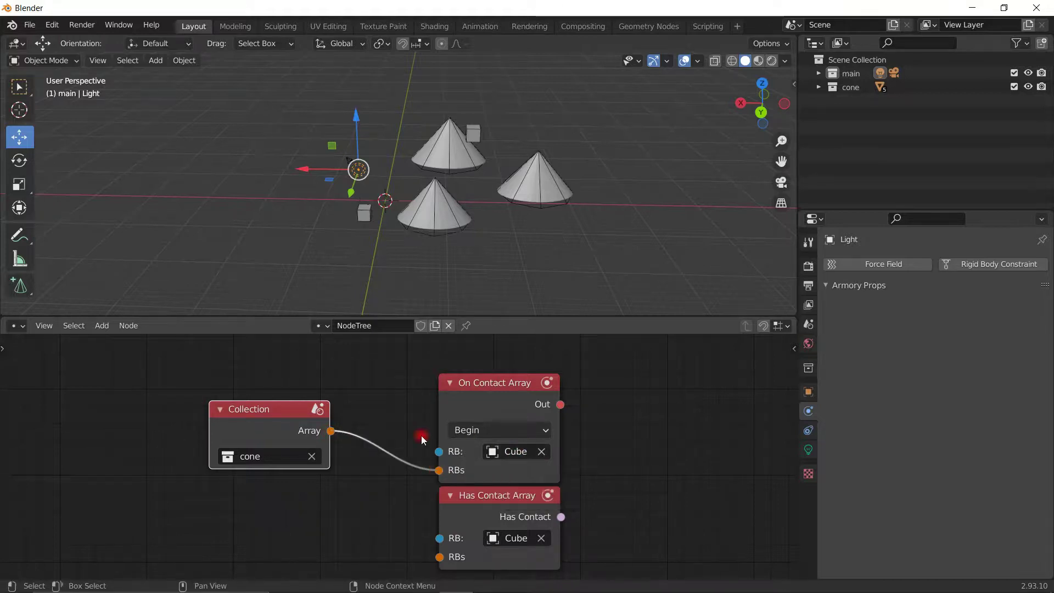
pyautogui.moveTo(254, 424)
pyautogui.mouseDown()
pyautogui.moveTo(301, 469)
pyautogui.moveTo(268, 426)
pyautogui.mouseUp()
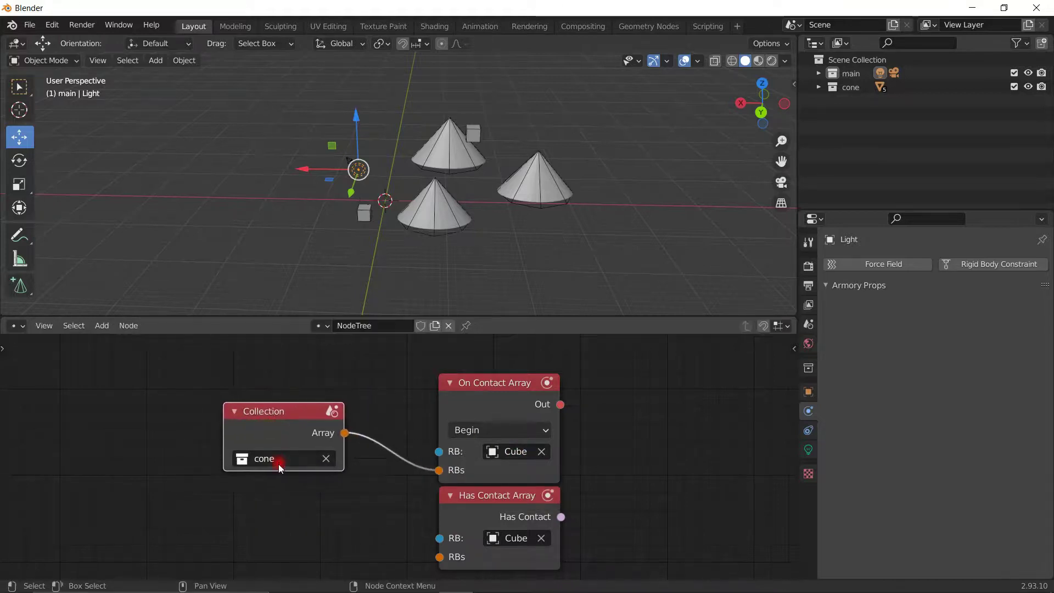
pyautogui.moveTo(557, 406)
pyautogui.mouseDown()
pyautogui.moveTo(712, 364)
pyautogui.moveTo(528, 419)
pyautogui.moveTo(571, 405)
pyautogui.mouseUp()
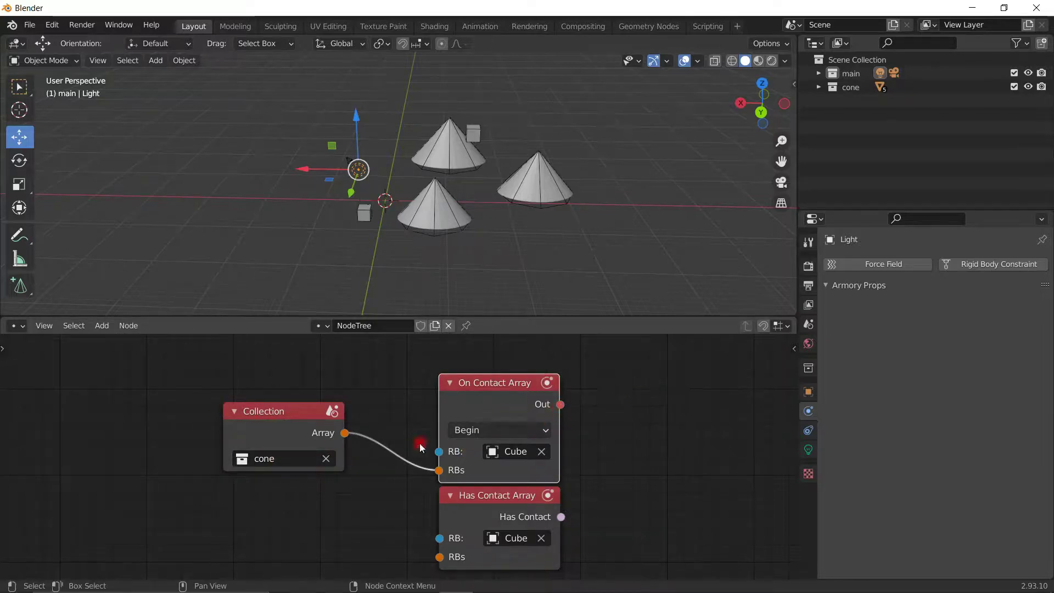
pyautogui.moveTo(345, 433); pyautogui.dragTo(449, 561)
pyautogui.moveTo(561, 517); pyautogui.dragTo(654, 439)
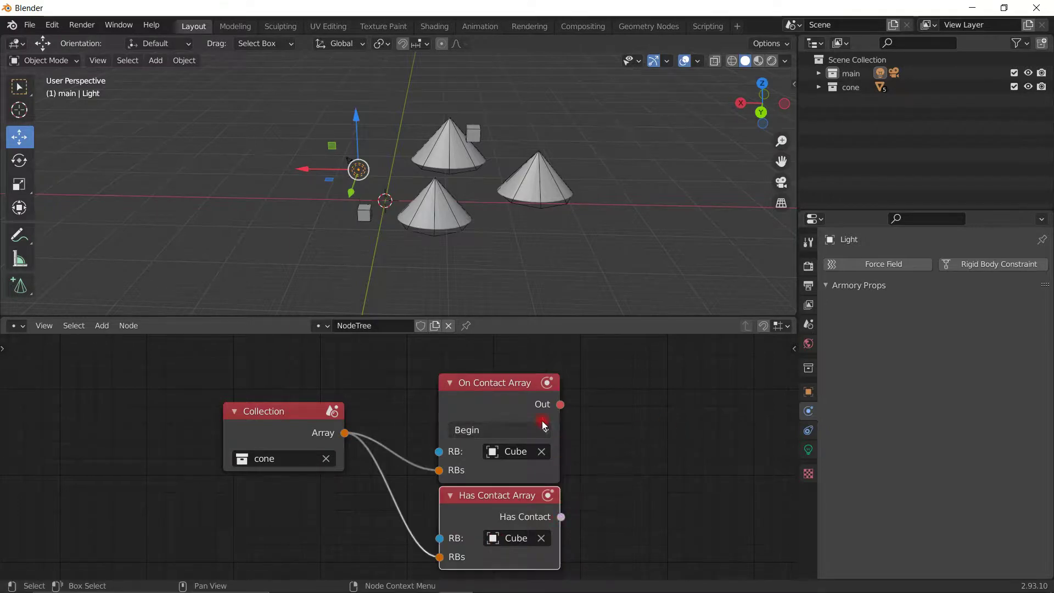
# - Shift the Has Contact Array node slightly and duplicate the Collection node, placing the copy below the original
pyautogui.moveTo(568, 449); pyautogui.dragTo(531, 432, button='middle')
pyautogui.moveTo(470, 498); pyautogui.dragTo(458, 489)
pyautogui.moveTo(272, 406); pyautogui.dragTo(271, 433)
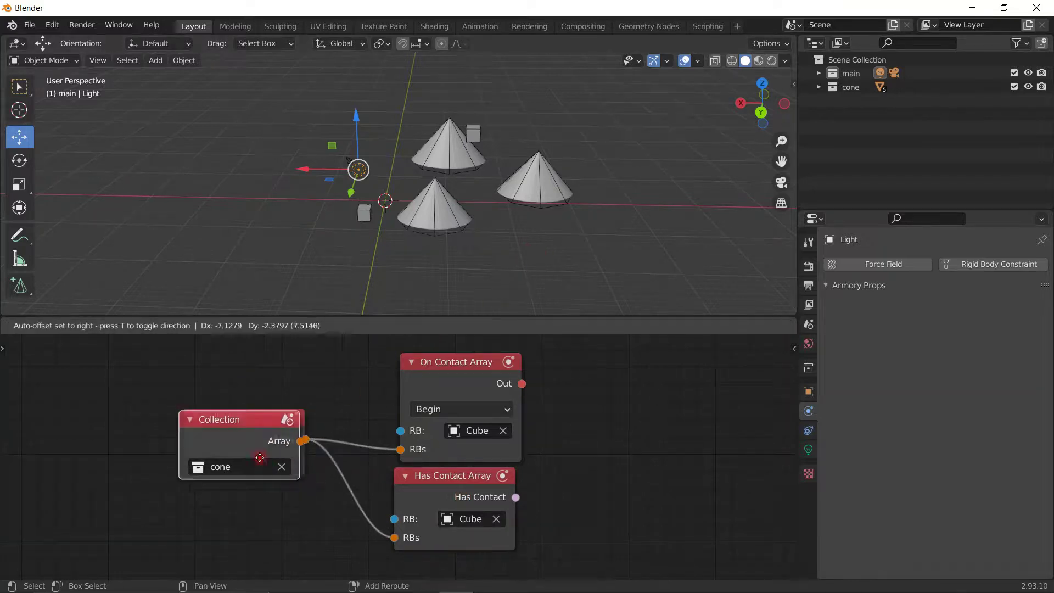
pyautogui.hotkey('shift', 'd')
pyautogui.click(213, 557)
pyautogui.moveTo(249, 532); pyautogui.dragTo(254, 478, button='middle')
# - Connect the duplicated Collection node's Array output to the Has Contact Array node's RBs input and set its collection to main
pyautogui.moveTo(253, 474); pyautogui.dragTo(352, 479)
pyautogui.moveTo(251, 474); pyautogui.dragTo(400, 482)
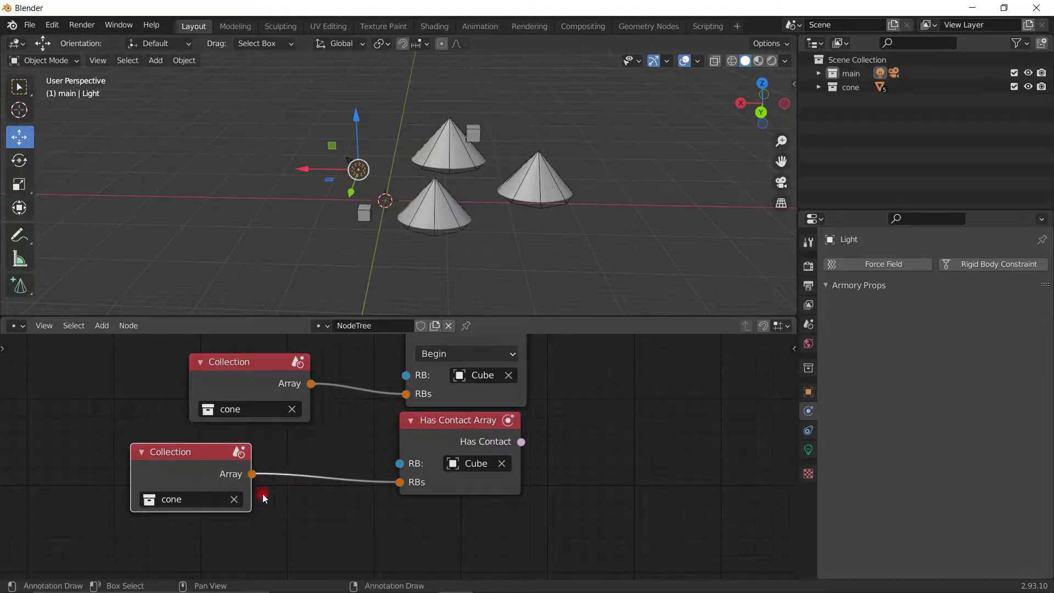
pyautogui.click(184, 499)
pyautogui.click(177, 334)
pyautogui.scroll(-3, 324, 440)
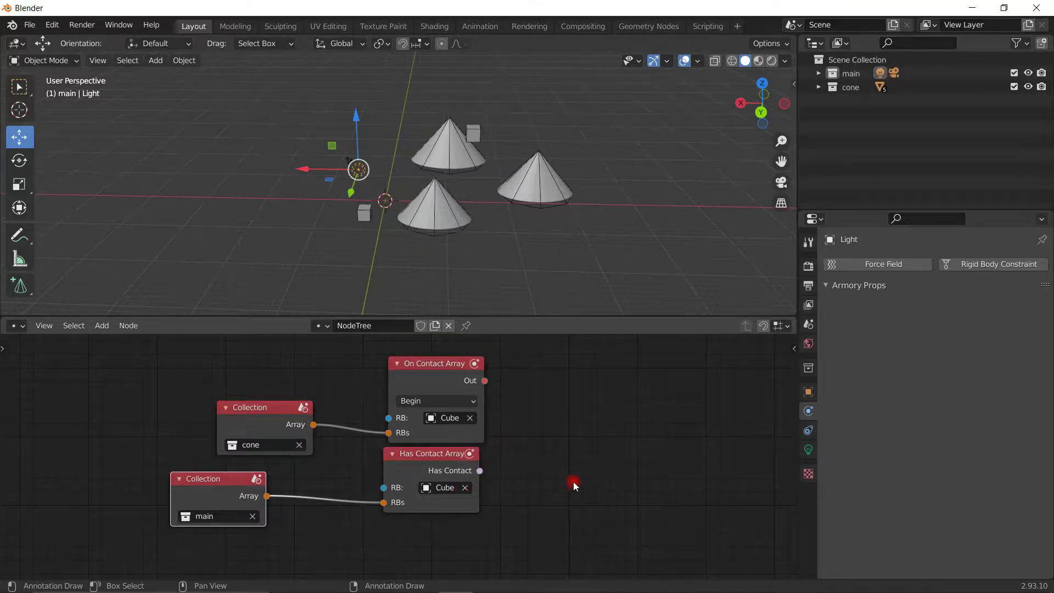
# - Delete both contact array nodes and both Collection nodes, and enlarge the node editor upward
pyautogui.moveTo(555, 486); pyautogui.dragTo(222, 364)
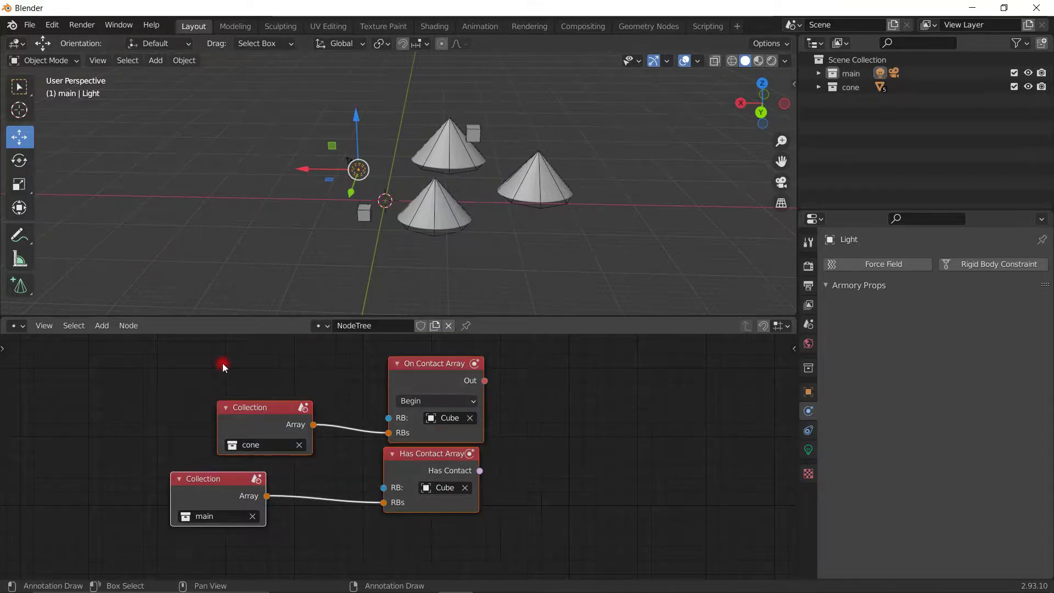
pyautogui.press('x')
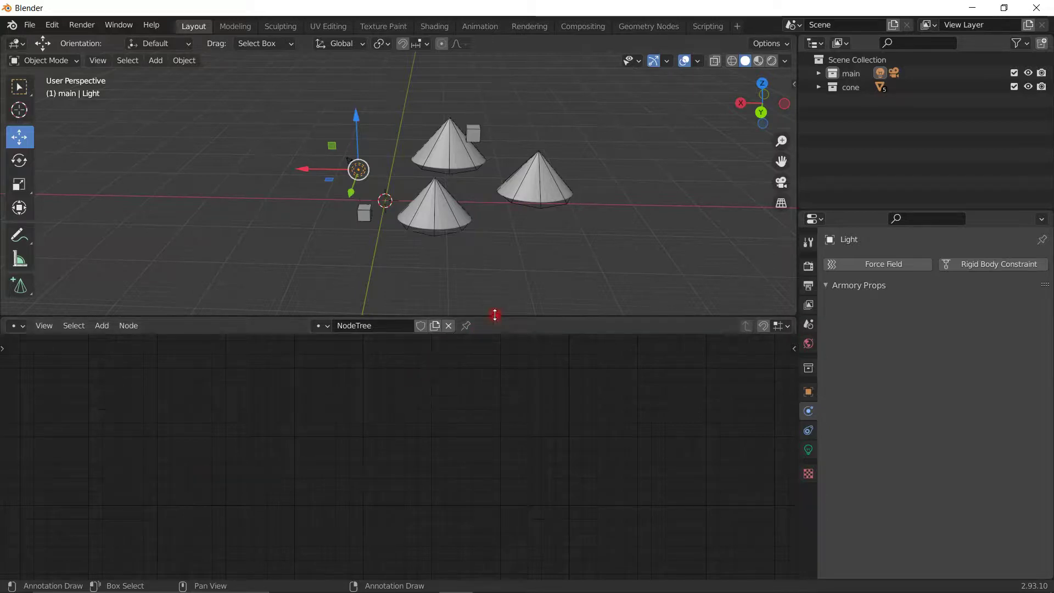
pyautogui.moveTo(499, 315); pyautogui.dragTo(501, 267)
pyautogui.scroll(1, 513, 211)
pyautogui.moveTo(512, 213); pyautogui.dragTo(487, 214, button='middle')
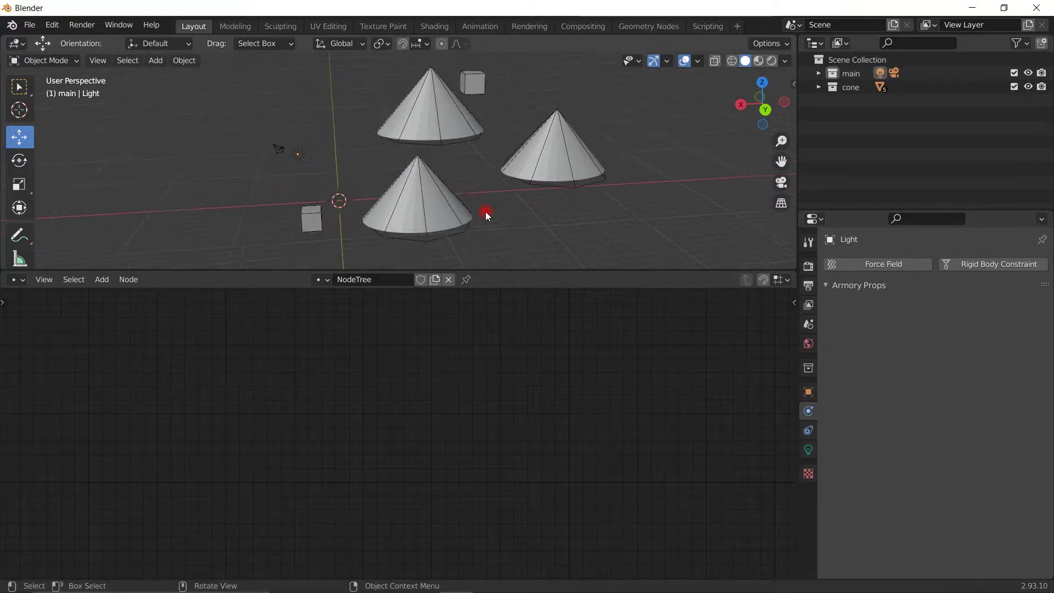
# - Add a Get RB Data physics node to the empty node tree
pyautogui.hotkey('shift', 'a')
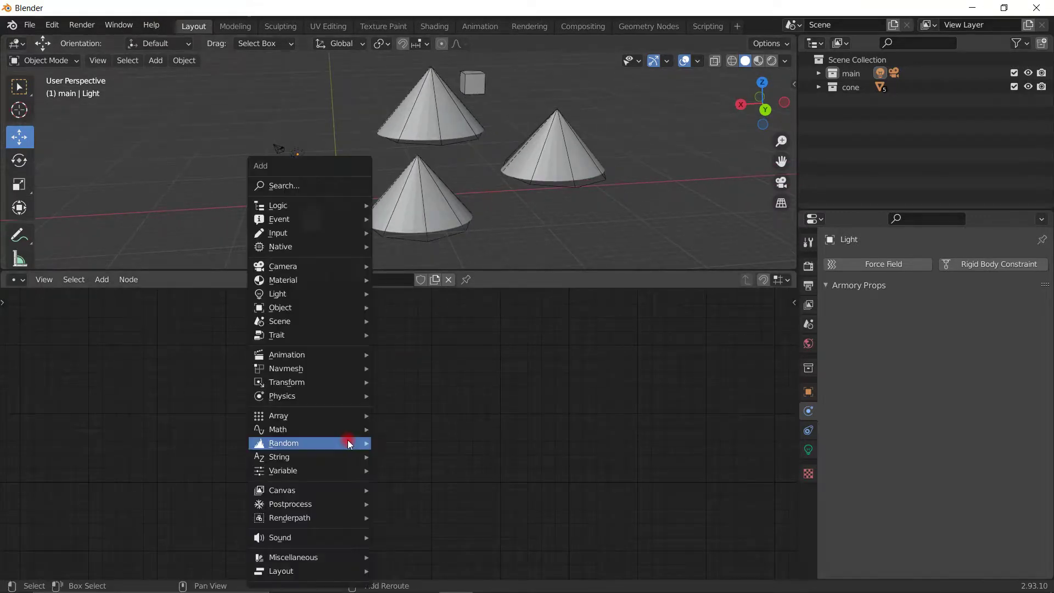
pyautogui.moveTo(300, 396)
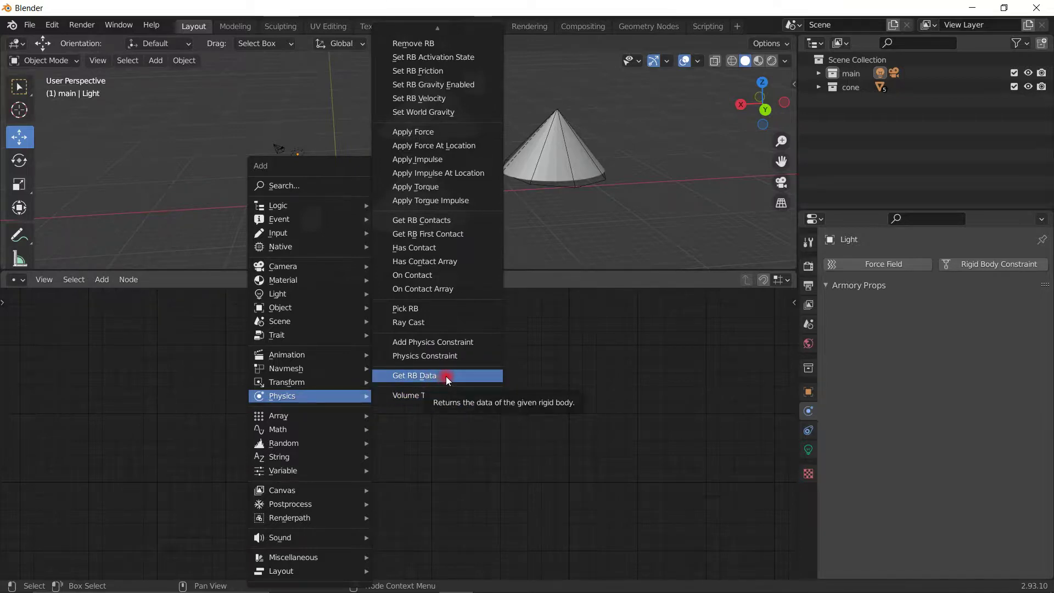
pyautogui.click(446, 377)
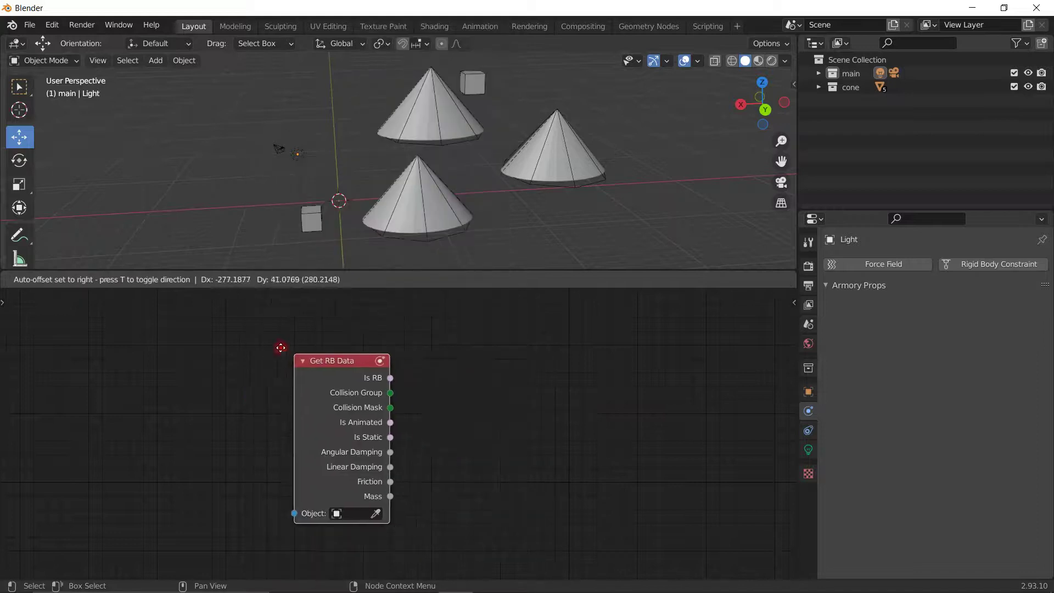
pyautogui.click(223, 337)
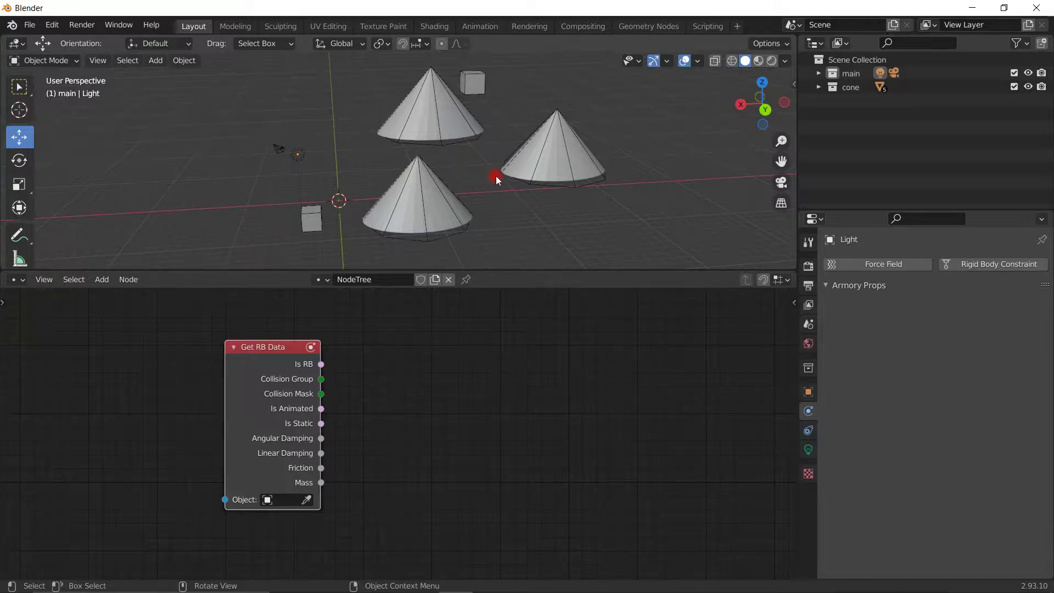
# - Select the three cones in the viewport and shift the Get RB Data node to leave free space beside its outputs
pyautogui.moveTo(562, 202); pyautogui.dragTo(338, 84)
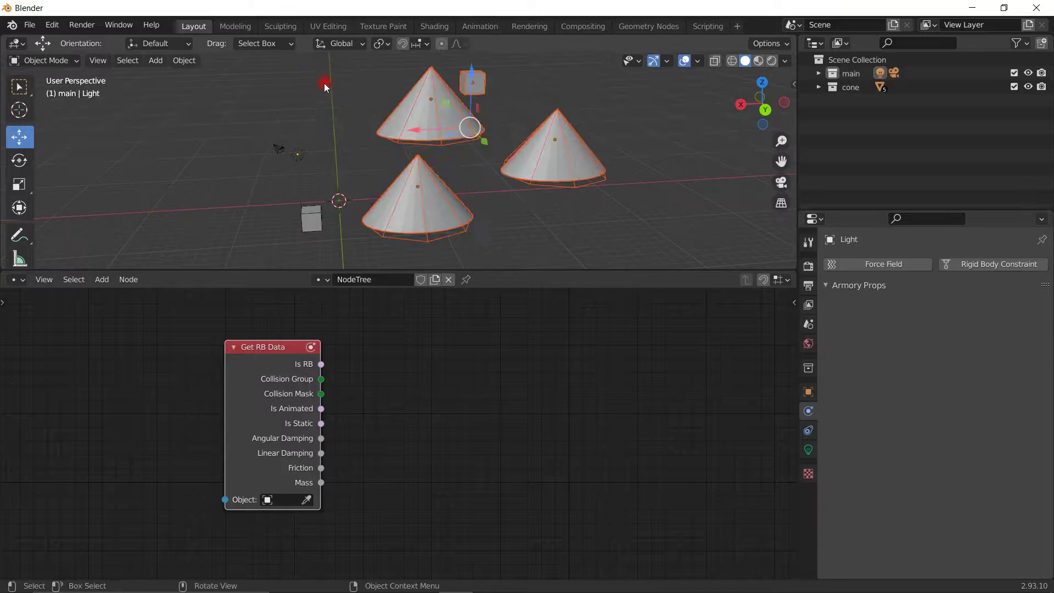
pyautogui.moveTo(242, 355); pyautogui.dragTo(270, 354)
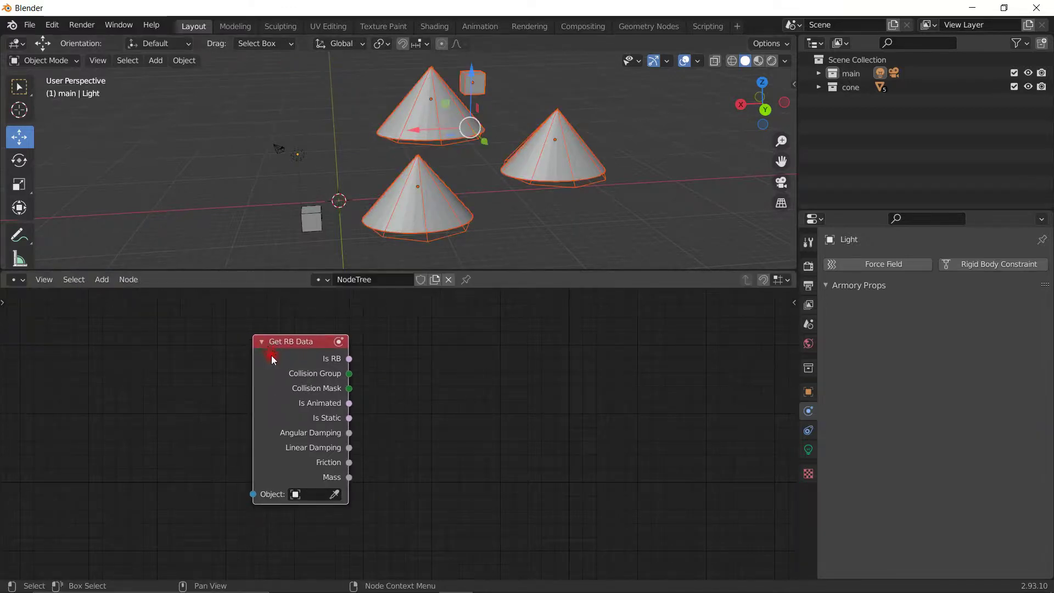
pyautogui.scroll(3, 360, 379)
pyautogui.moveTo(366, 381); pyautogui.dragTo(341, 385, button='middle')
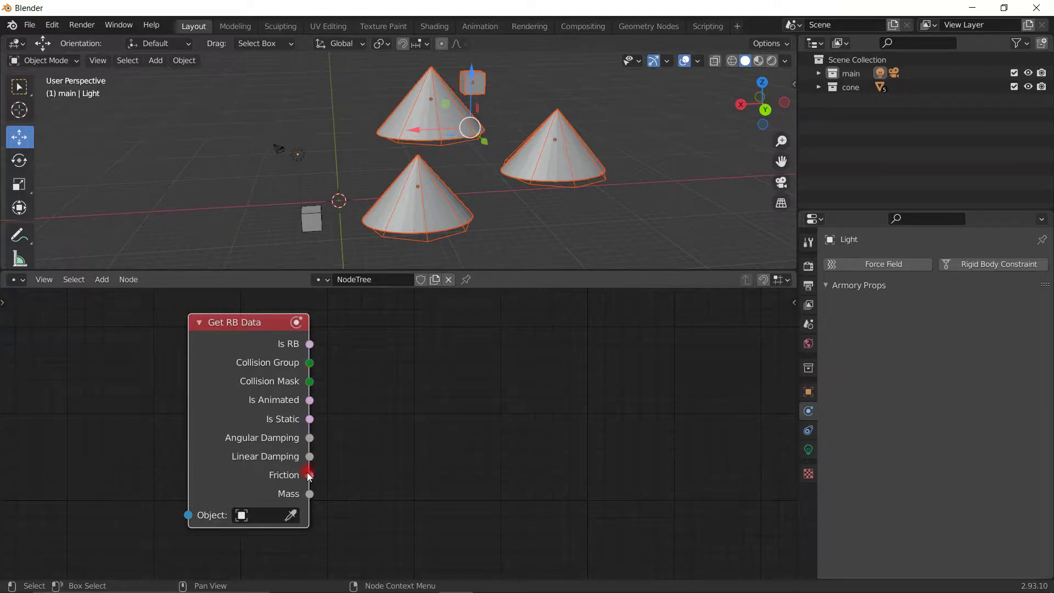
pyautogui.moveTo(310, 494); pyautogui.dragTo(438, 456)
pyautogui.moveTo(312, 476); pyautogui.dragTo(384, 436)
pyautogui.moveTo(280, 363); pyautogui.dragTo(238, 375)
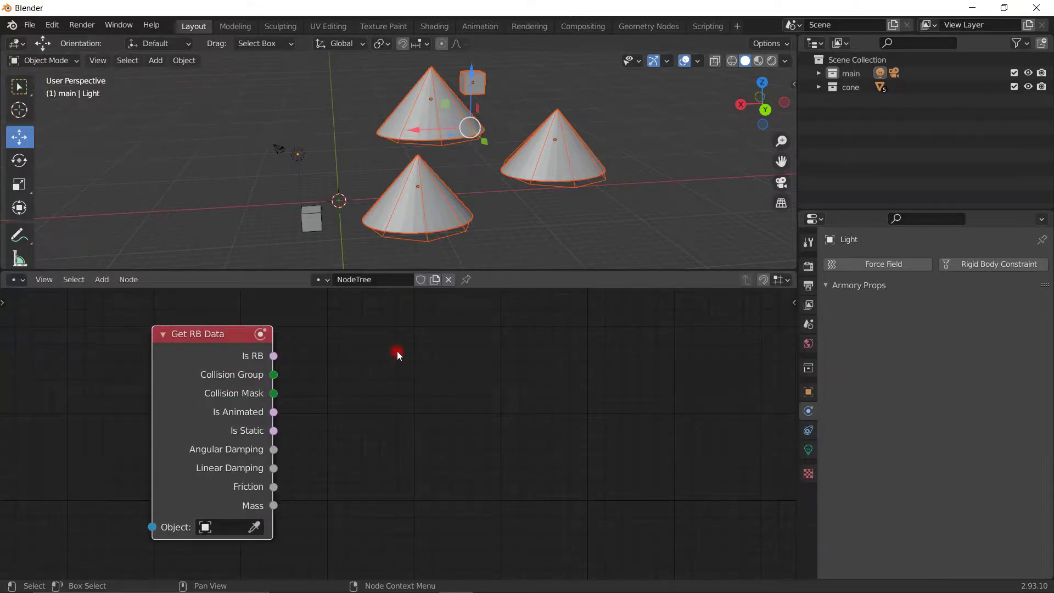
# - Add an RB Is Active node beside the Get RB Data node
pyautogui.hotkey('shift', 'a')
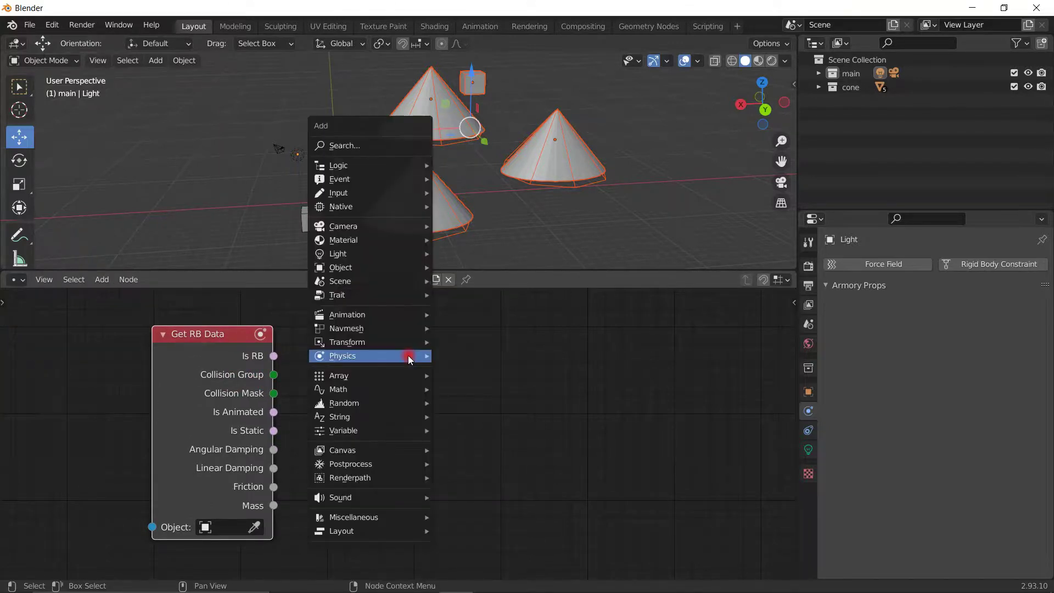
pyautogui.write('sr')
pyautogui.write('b')
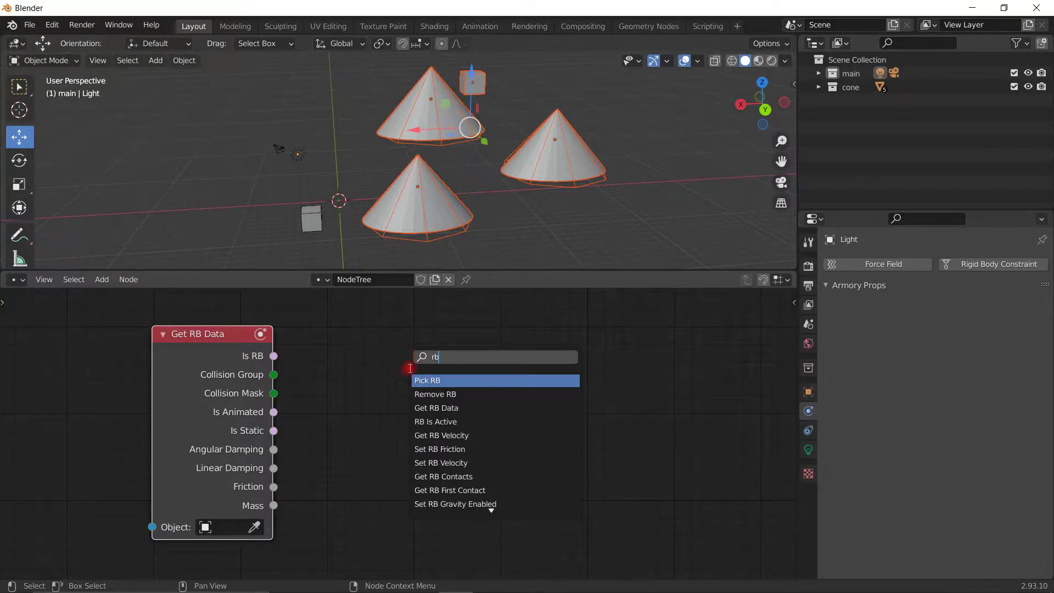
pyautogui.click(452, 422)
pyautogui.click(497, 394)
pyautogui.moveTo(507, 396); pyautogui.dragTo(494, 445)
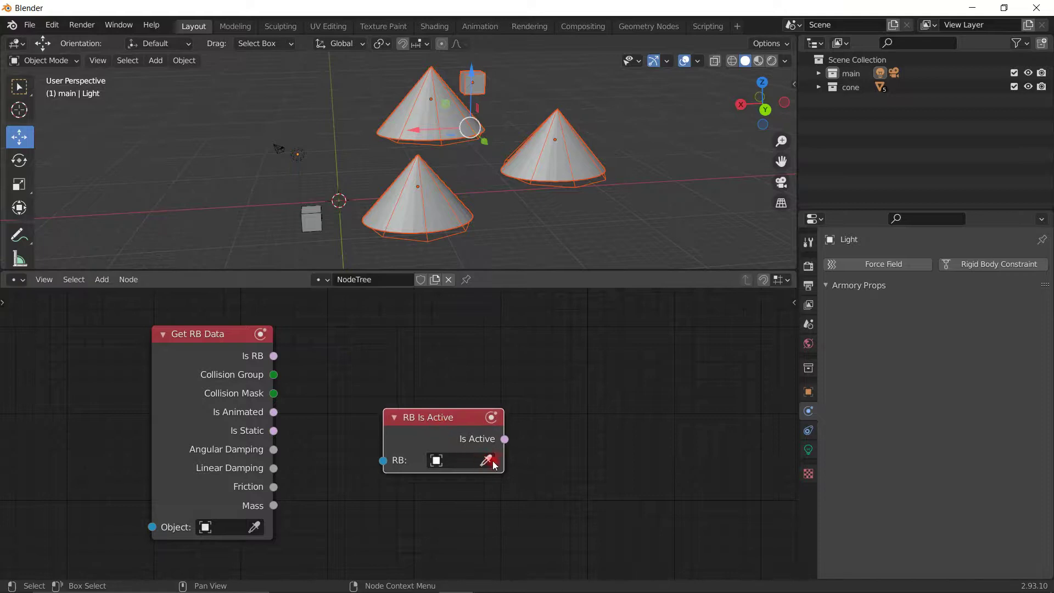
# - Set the RB Is Active node's rigid body to the front Cone and reposition the node slightly
pyautogui.click(487, 458)
pyautogui.click(418, 206)
pyautogui.moveTo(505, 439); pyautogui.dragTo(552, 414)
pyautogui.moveTo(504, 439); pyautogui.dragTo(611, 364)
pyautogui.moveTo(479, 423); pyautogui.dragTo(457, 430)
# - Add a Branch node and connect RB Is Active's Is Active output to its Bool input
pyautogui.hotkey('shift', 'a')
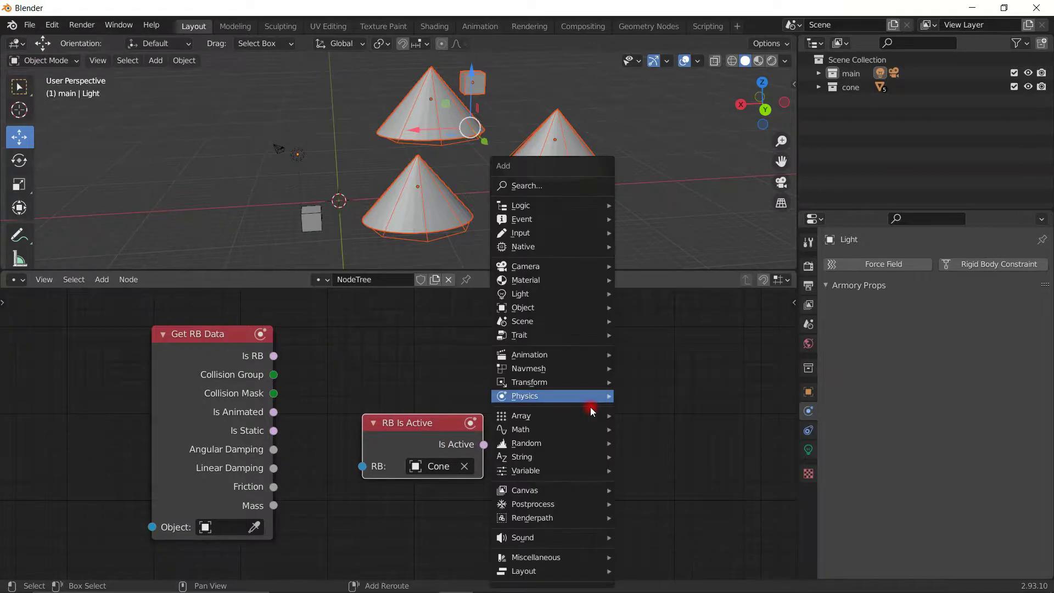
pyautogui.write('sbranch')
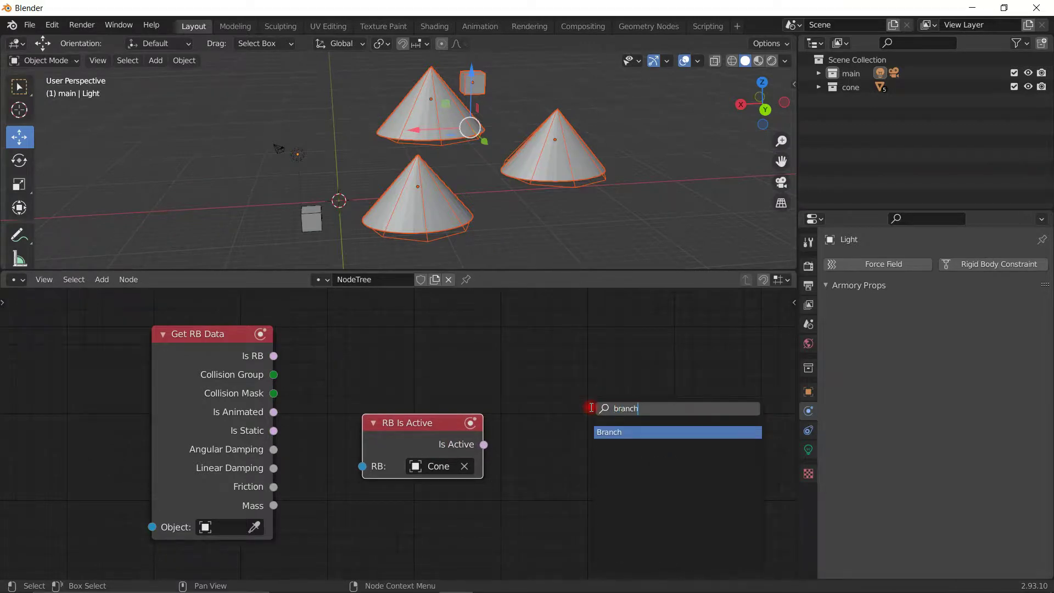
pyautogui.press('Return')
pyautogui.click(547, 369)
pyautogui.moveTo(484, 445); pyautogui.dragTo(543, 453)
pyautogui.moveTo(585, 420); pyautogui.dragTo(571, 410)
pyautogui.moveTo(651, 403); pyautogui.dragTo(725, 425)
pyautogui.hotkey('shift', 'a')
pyautogui.click(634, 420)
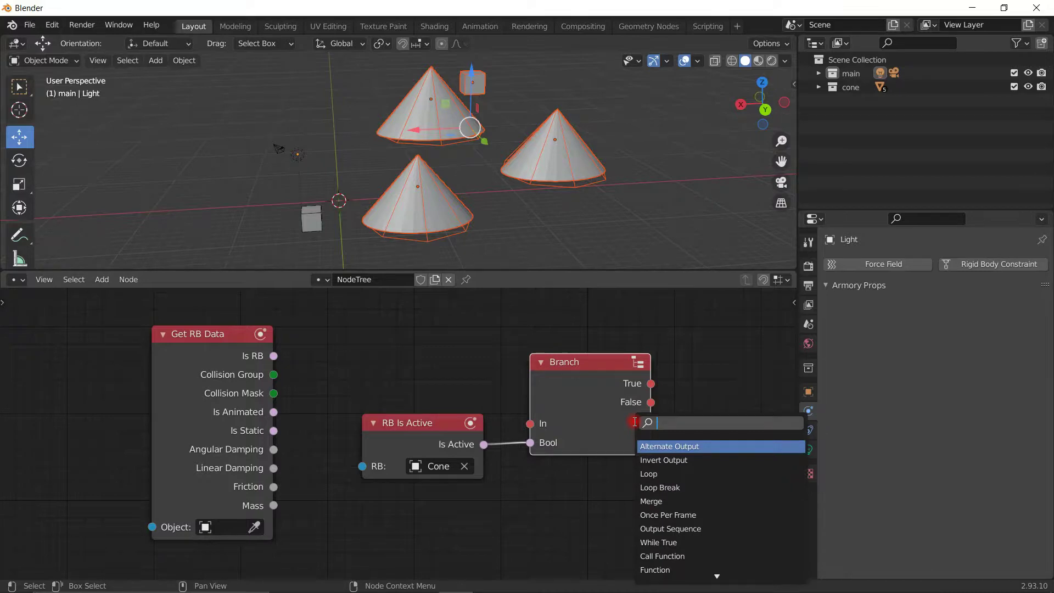
pyautogui.click(704, 391)
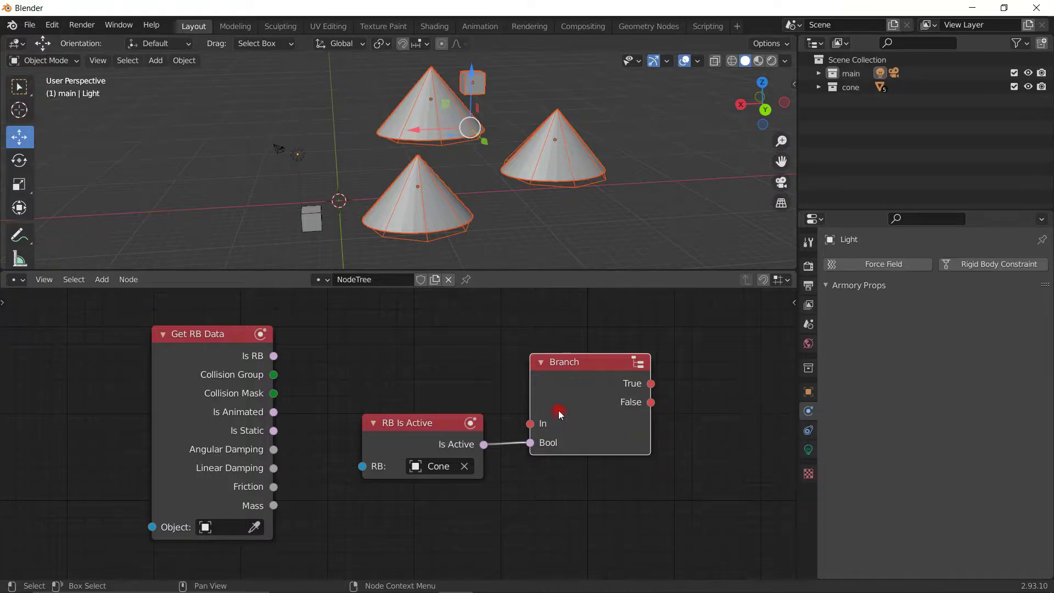
# - Delete the Branch, RB Is Active and Get RB Data nodes
pyautogui.press('x')
pyautogui.click(424, 437)
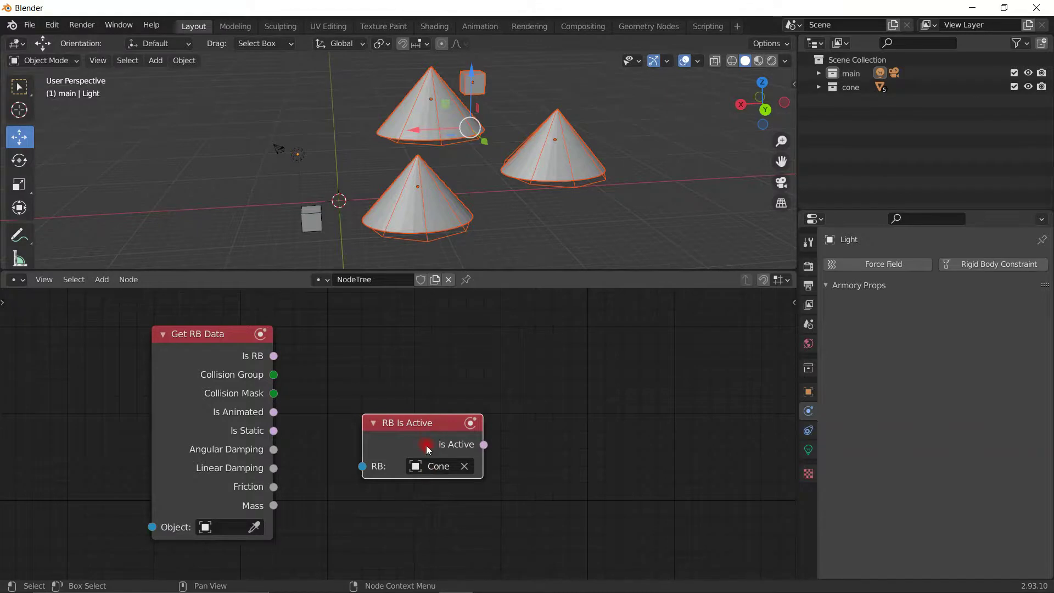
pyautogui.press('x')
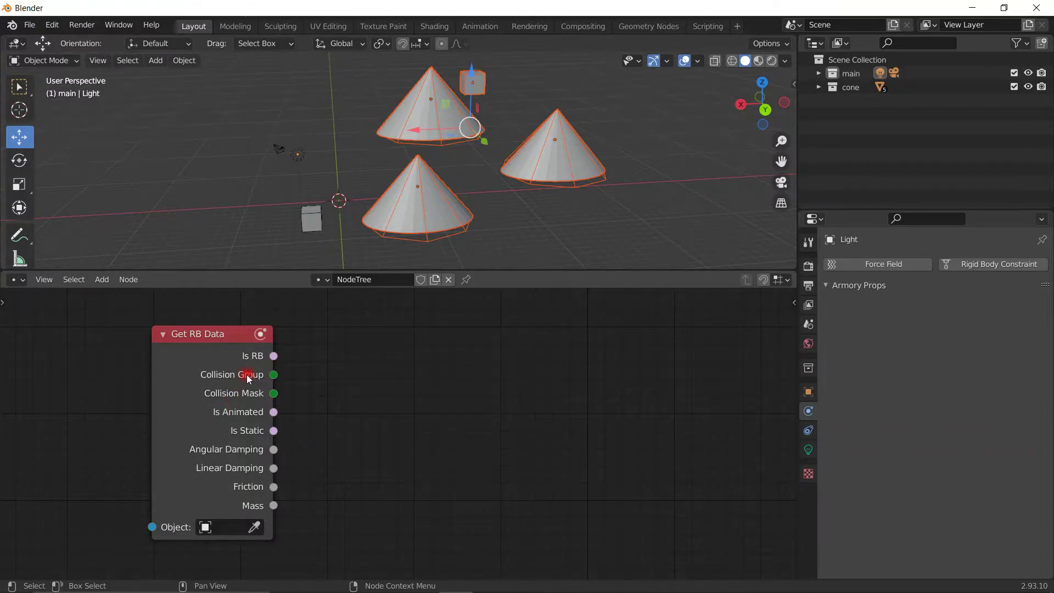
pyautogui.moveTo(238, 361); pyautogui.dragTo(203, 351)
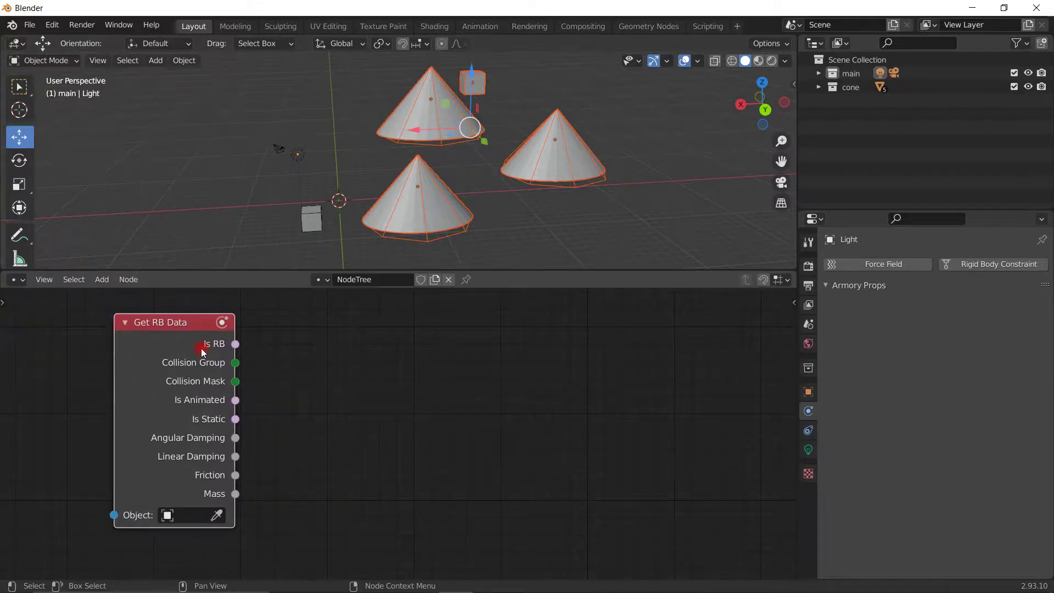
pyautogui.press('Delete')
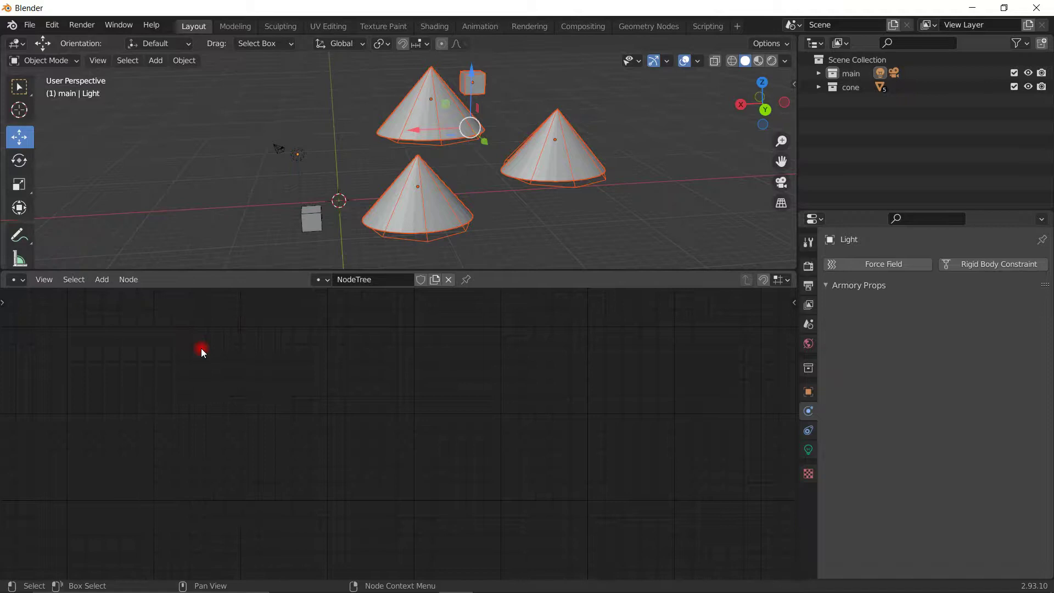
# - Select the front cone and box-select all three cones in the viewport
pyautogui.hotkey('shift', 'a')
pyautogui.moveTo(201, 348)
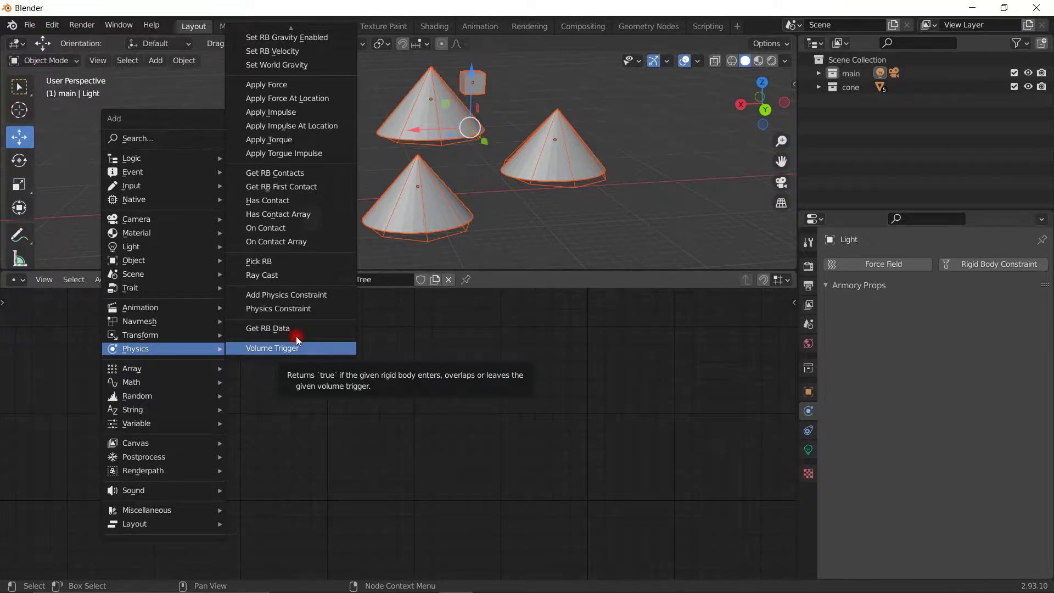
pyautogui.click(437, 191)
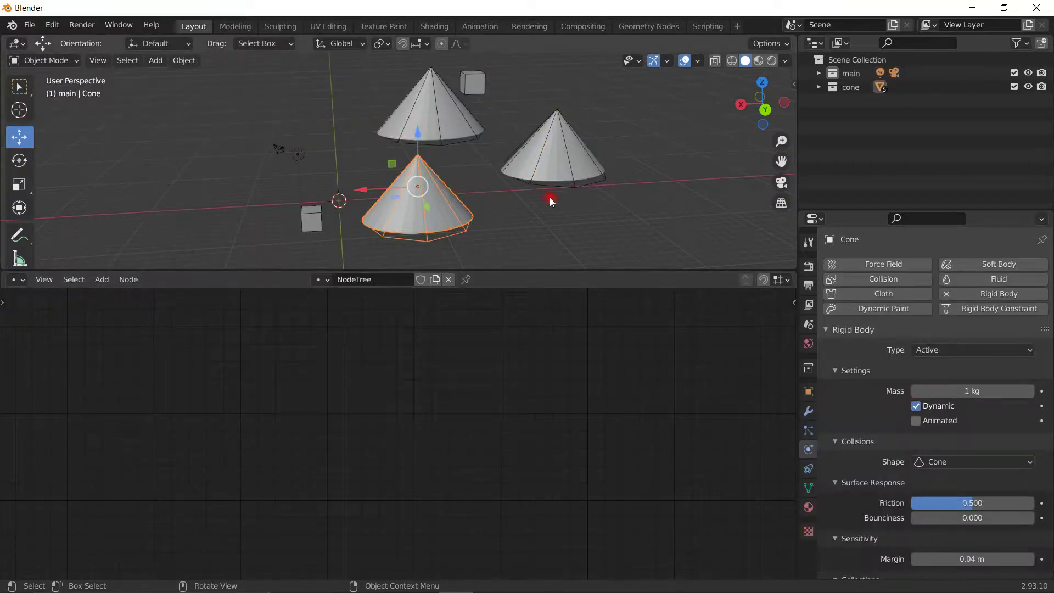
pyautogui.moveTo(538, 207); pyautogui.dragTo(407, 115)
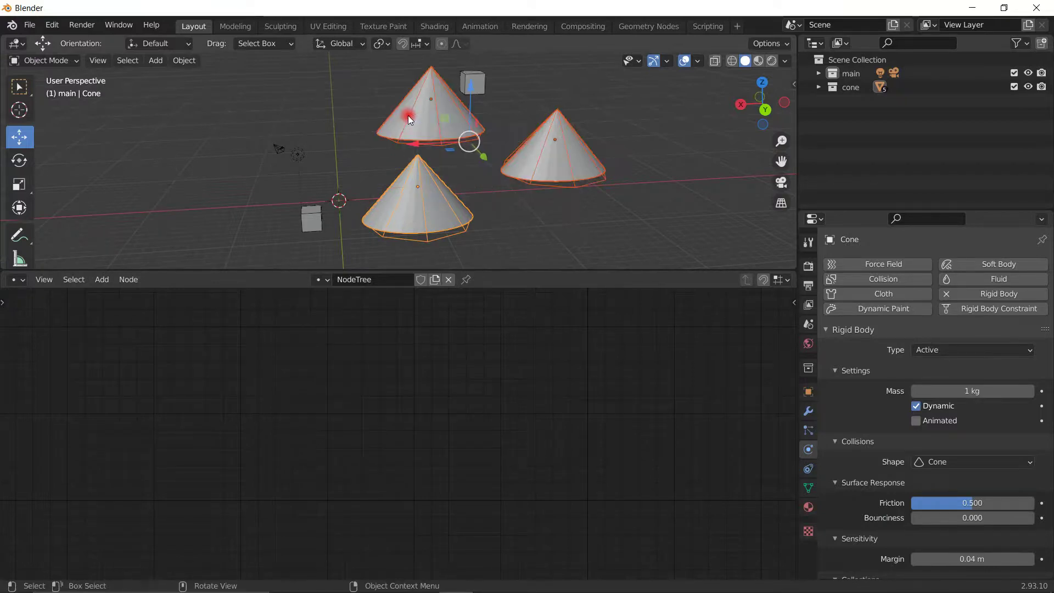
pyautogui.click(509, 90)
# - Try to move the three cones together in the viewport
pyautogui.click(478, 87)
pyautogui.moveTo(635, 200); pyautogui.dragTo(387, 117)
pyautogui.press('g')
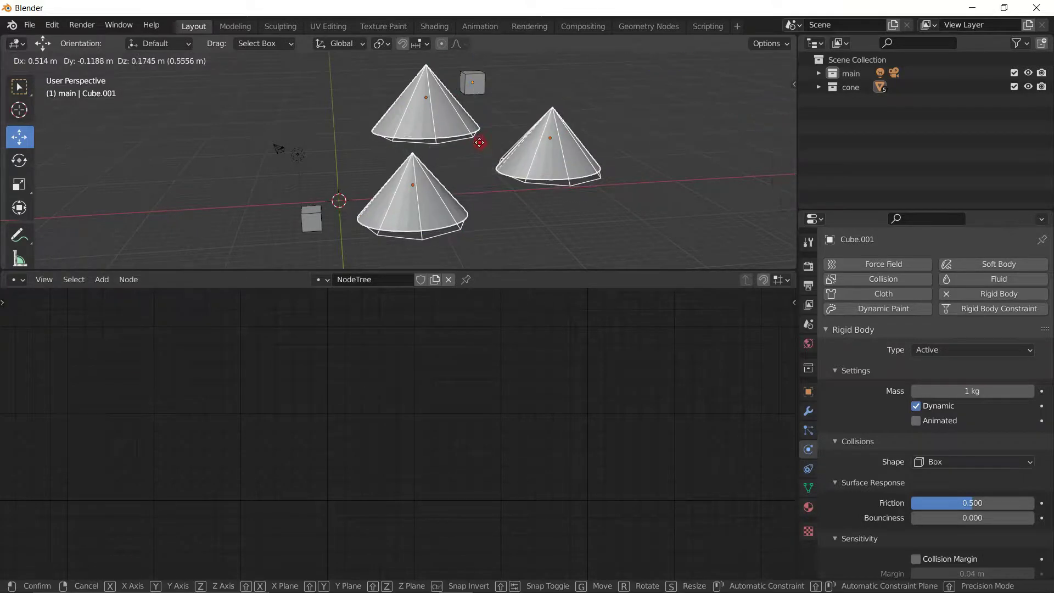
pyautogui.click(488, 131)
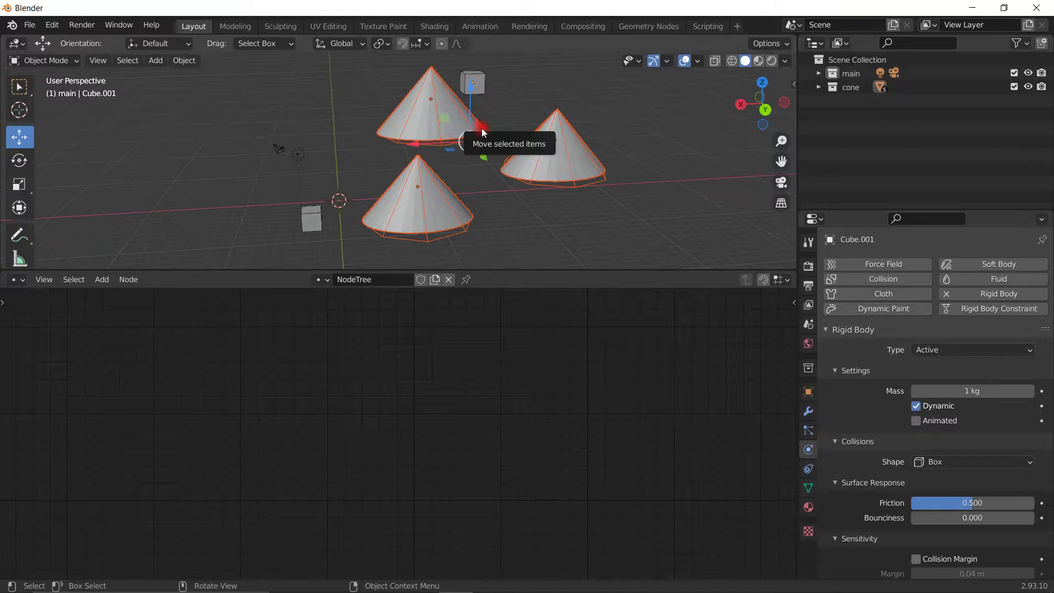
# - Select the small cube beside the rear cone and add an Apply Impulse node to the node tree
pyautogui.click(476, 75)
pyautogui.moveTo(475, 71)
pyautogui.mouseDown()
pyautogui.moveTo(474, 126)
pyautogui.moveTo(475, 66)
pyautogui.mouseUp()
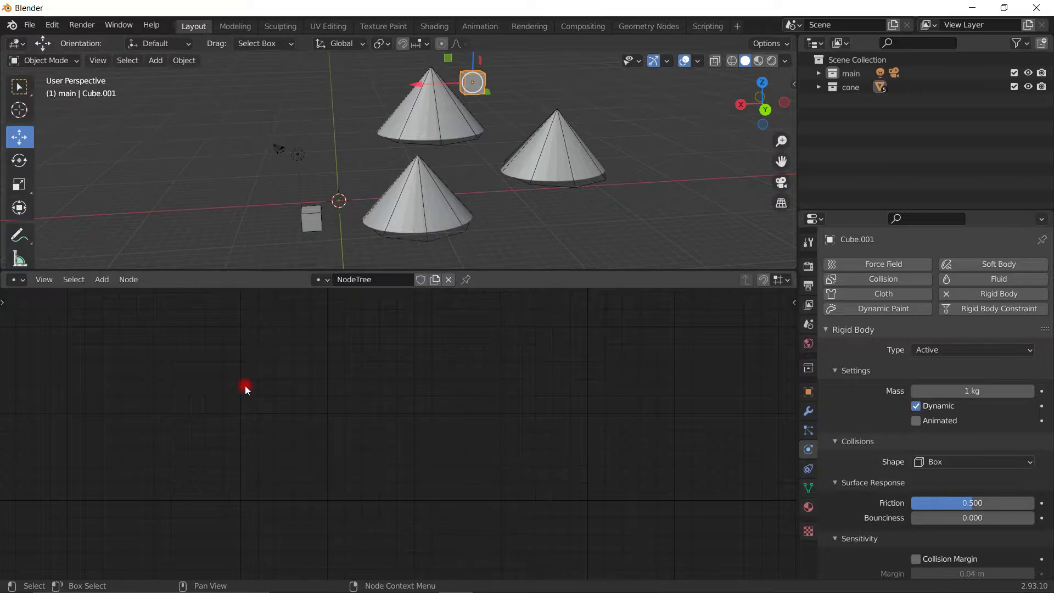
pyautogui.hotkey('shift', 'a')
pyautogui.moveTo(245, 386)
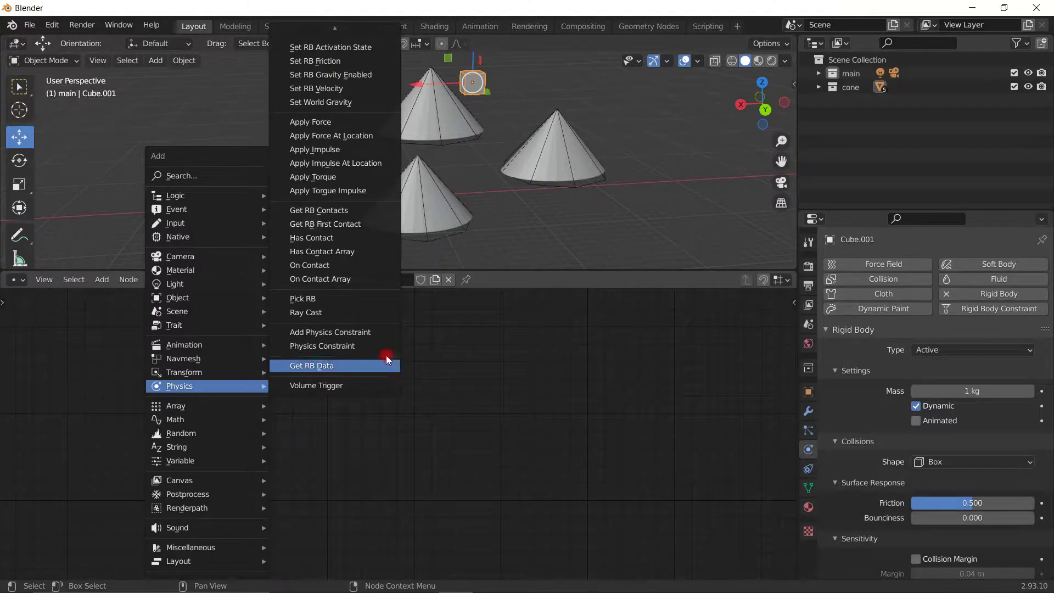
pyautogui.click(348, 150)
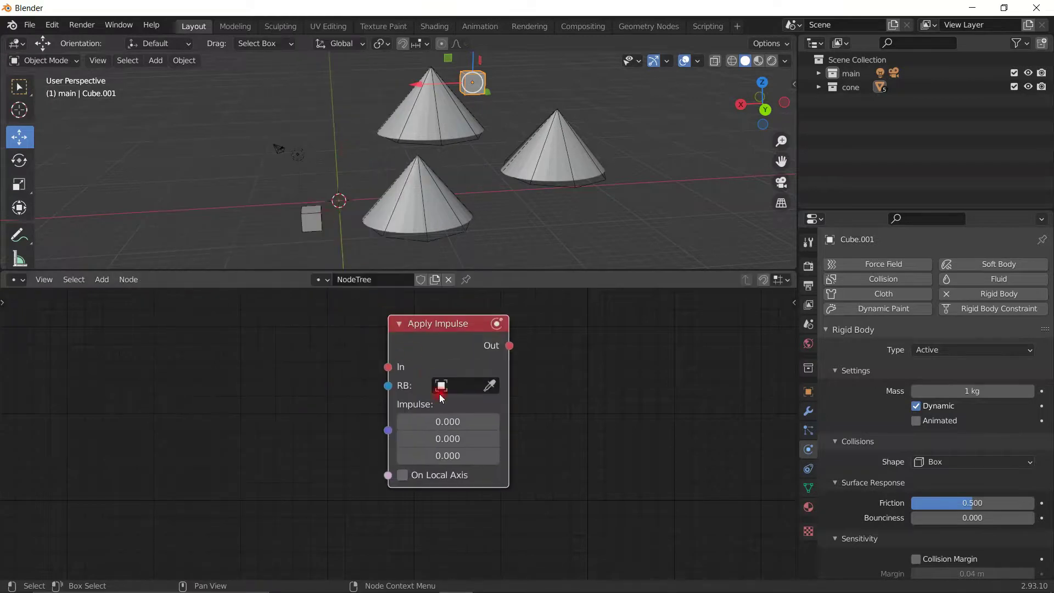
pyautogui.moveTo(431, 346); pyautogui.dragTo(460, 353)
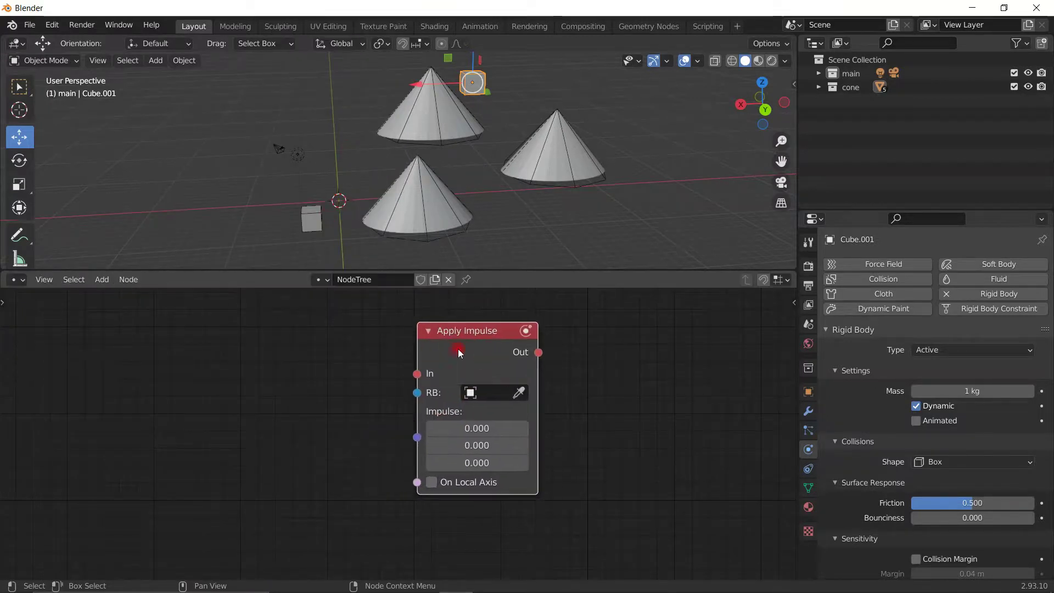
# - Add a Vector node in front of the Apply Impulse node's inputs
pyautogui.hotkey('shift', 'a')
pyautogui.write('vecvt')
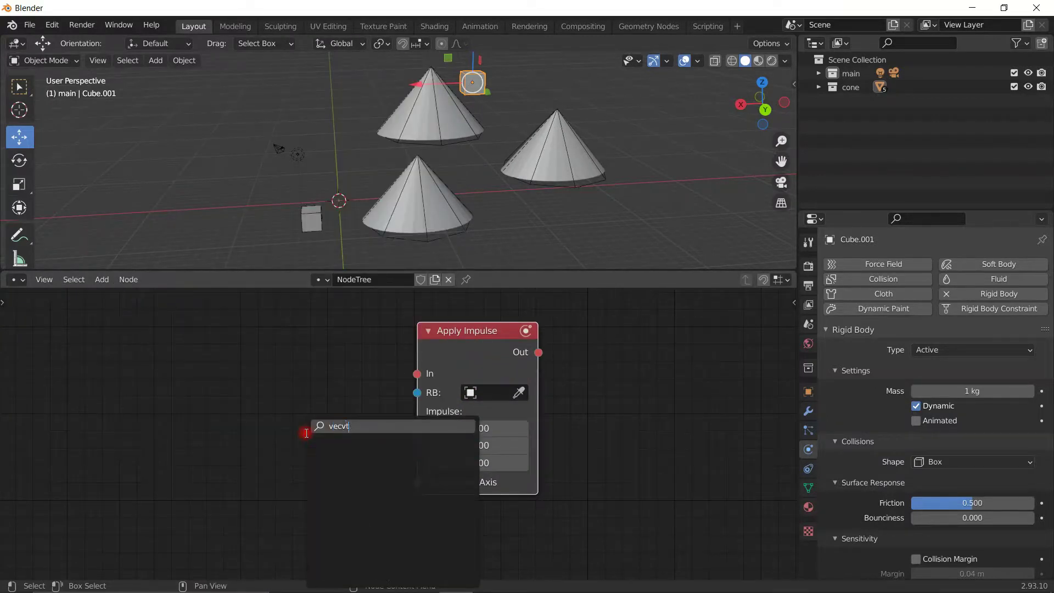
pyautogui.press('BackSpace')
pyautogui.press('BackSpace')
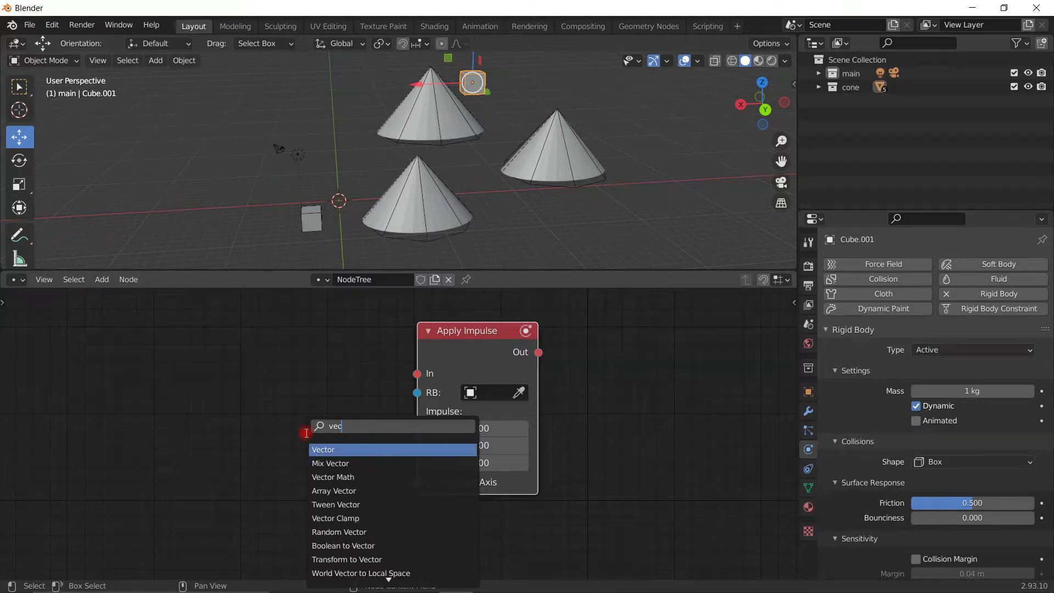
pyautogui.press('Return')
pyautogui.click(281, 411)
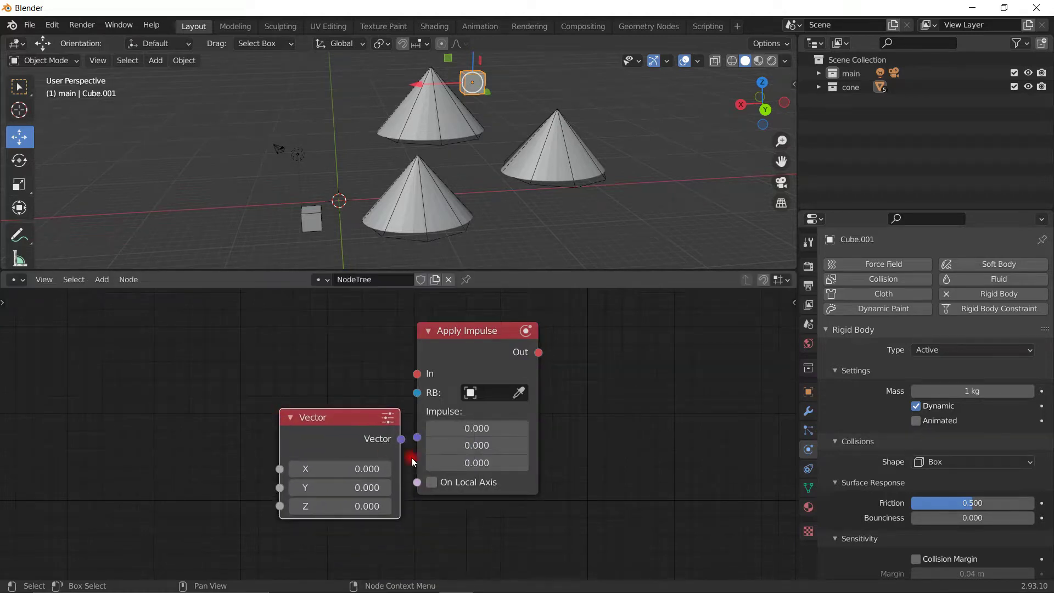
# - Space the Apply Impulse node away from the Vector node and connect the Vector output to its Impulse input
pyautogui.moveTo(400, 439); pyautogui.dragTo(417, 438)
pyautogui.moveTo(484, 353); pyautogui.dragTo(525, 350)
pyautogui.moveTo(402, 439); pyautogui.dragTo(458, 435)
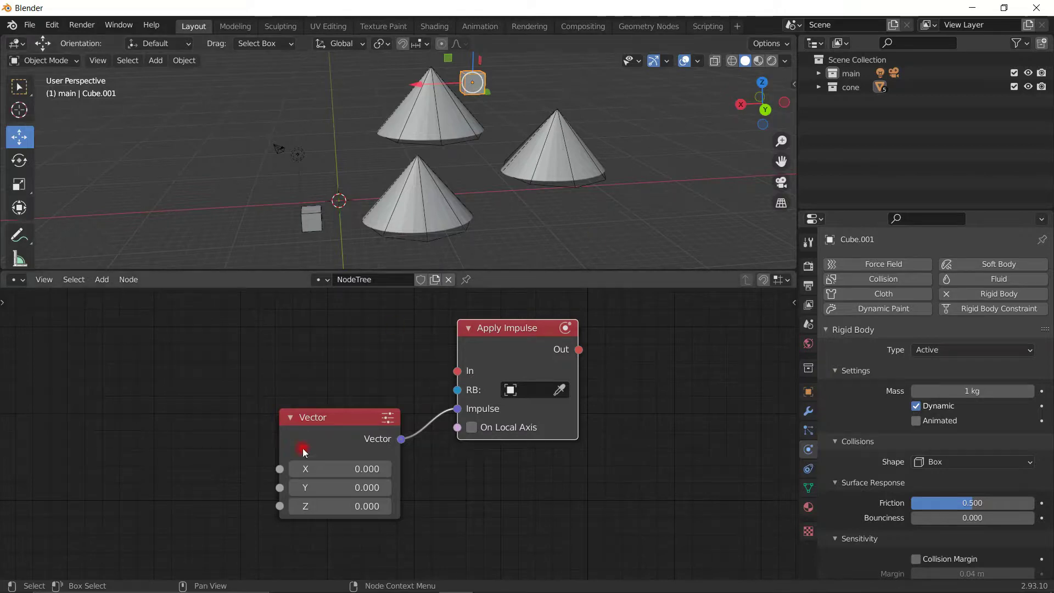
# - Space the Apply Impulse node further from the Vector node and set the Vector's Z value to 2.040
pyautogui.moveTo(545, 384); pyautogui.dragTo(564, 393)
pyautogui.moveTo(340, 506); pyautogui.dragTo(354, 506)
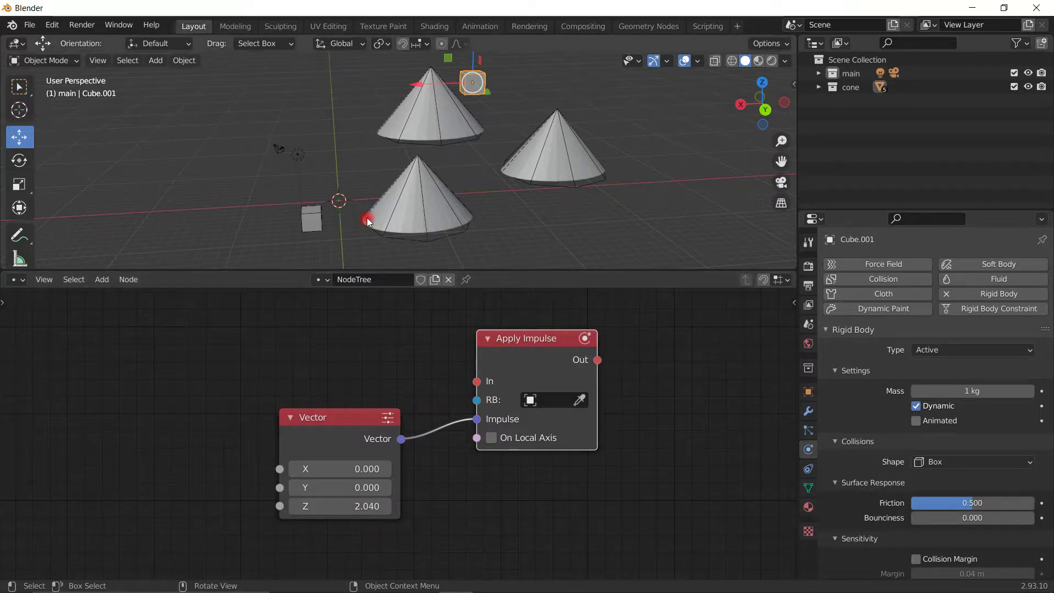
pyautogui.scroll(-1, 492, 459)
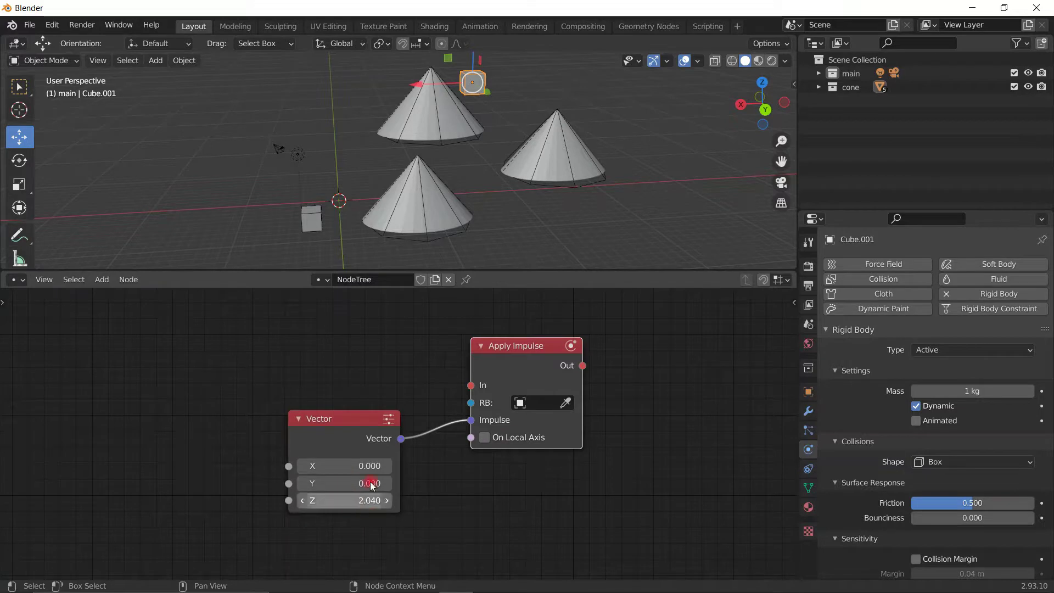
# - Add a Keyboard node above the Vector node and connect its Out to Apply Impulse's In
pyautogui.hotkey('shift', 'a')
pyautogui.write('key')
pyautogui.press('Return')
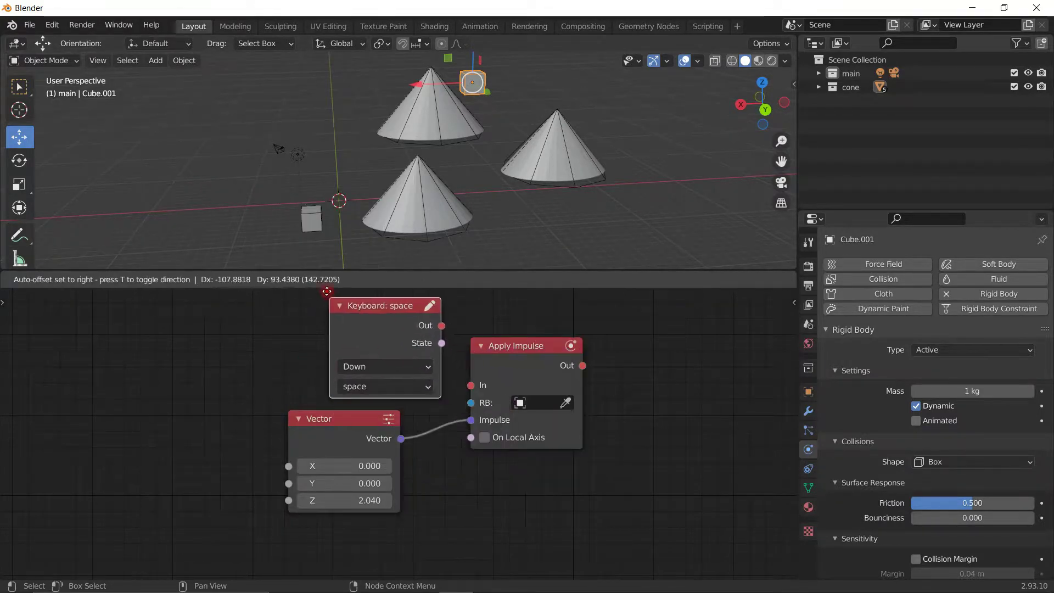
pyautogui.click(332, 303)
pyautogui.moveTo(425, 329); pyautogui.dragTo(472, 385)
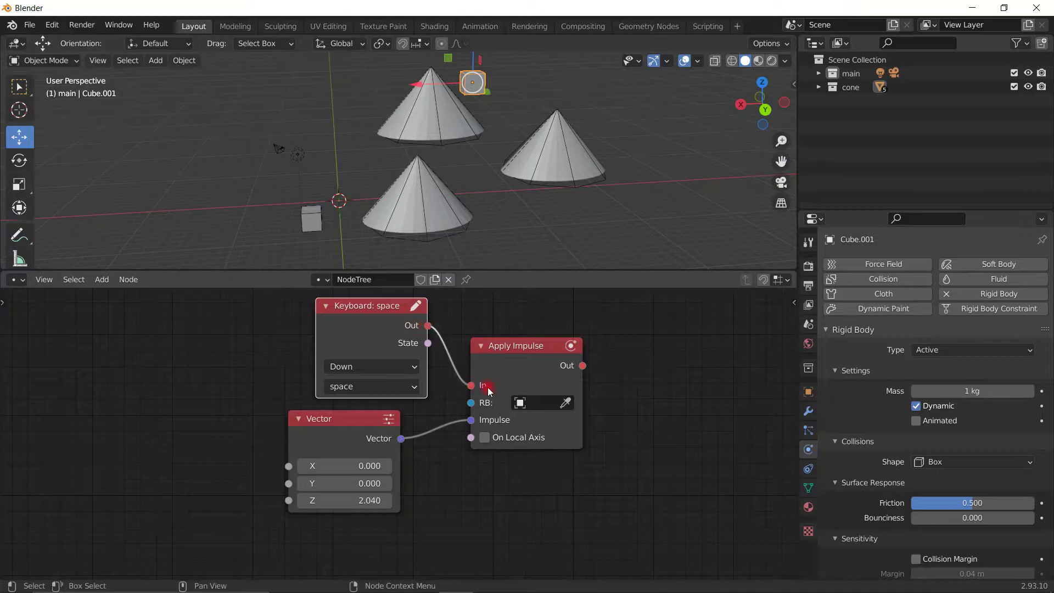
# - Clear the impulse nodes from the node tree and add a Set World Gravity node in its centre
pyautogui.moveTo(651, 463); pyautogui.dragTo(322, 325)
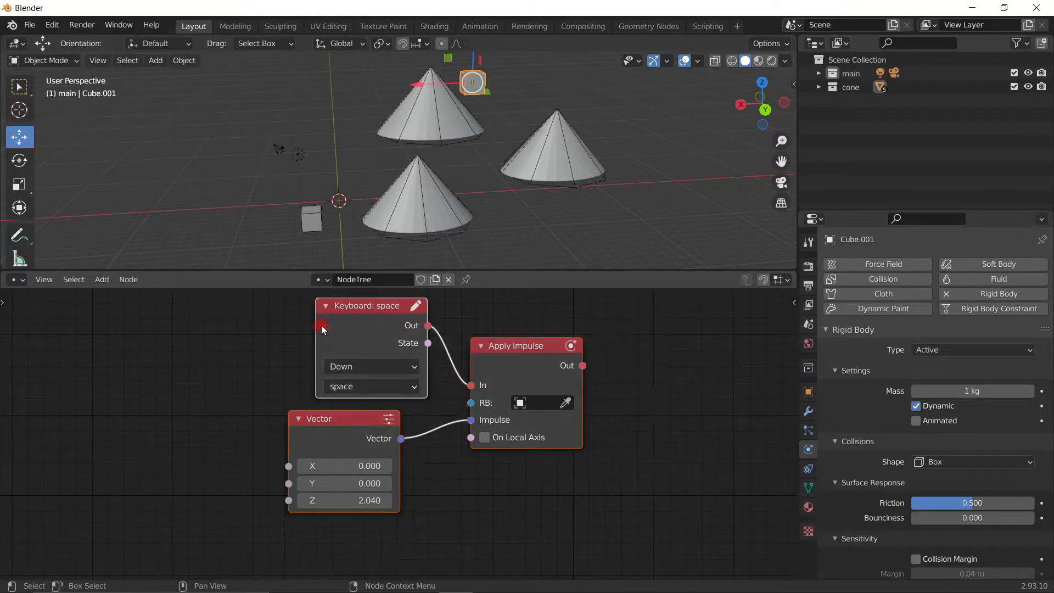
pyautogui.press('x')
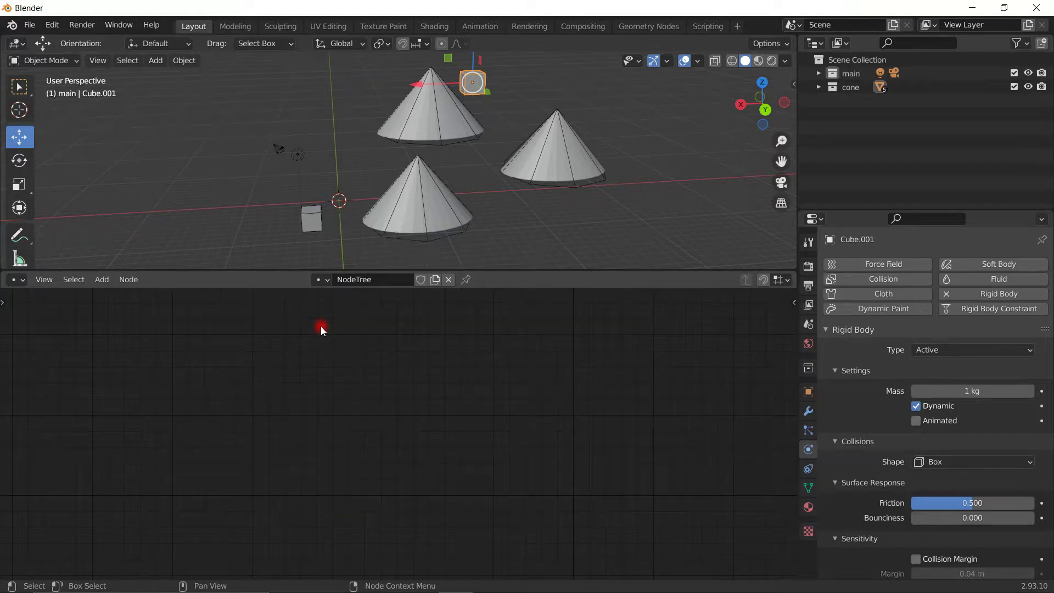
pyautogui.hotkey('shift', 'a')
pyautogui.moveTo(320, 326)
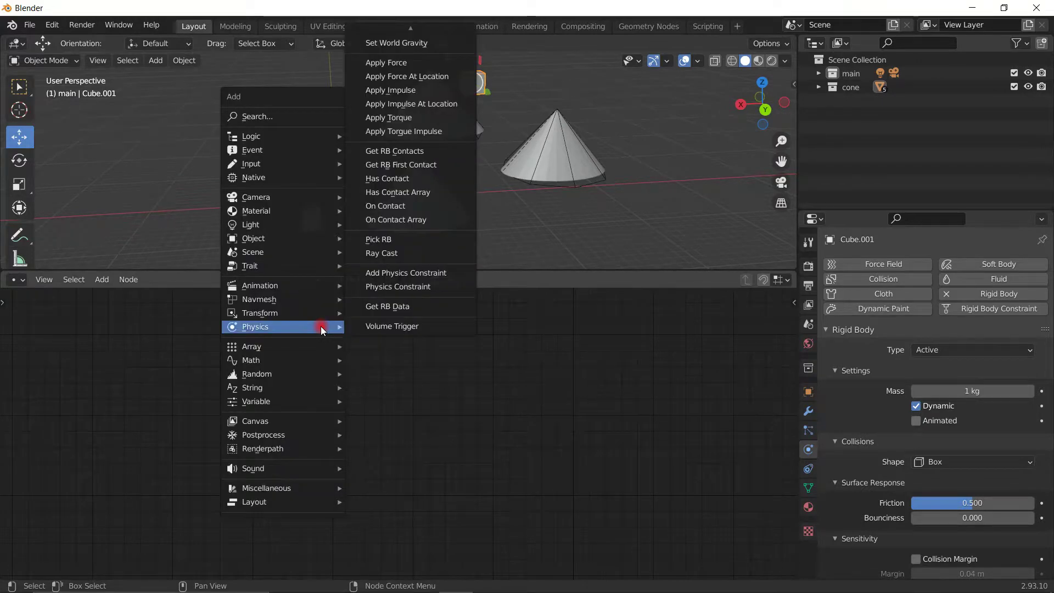
pyautogui.scroll(3, 427, 34)
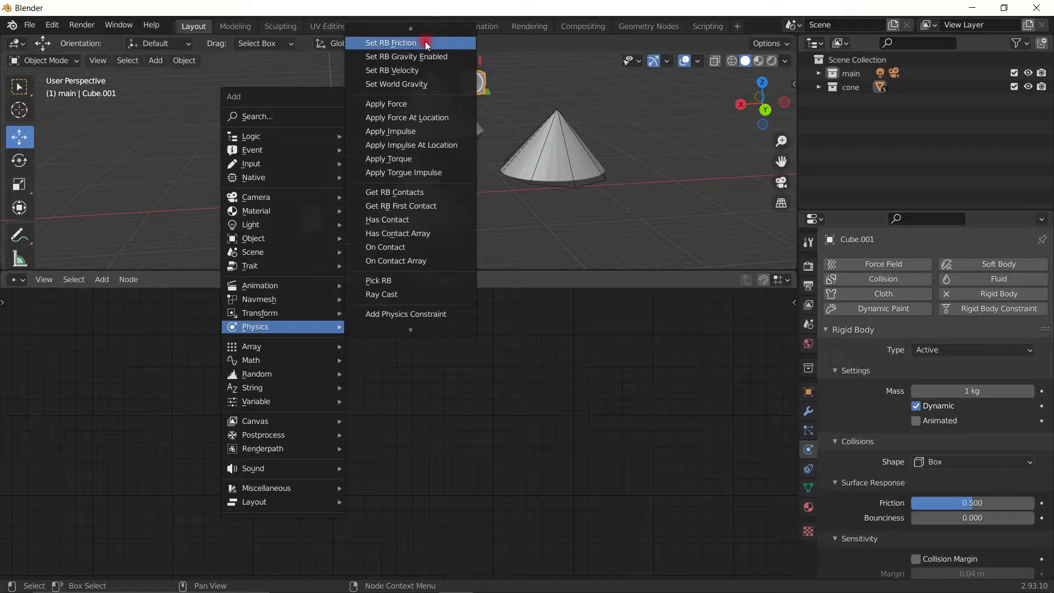
pyautogui.moveTo(420, 31)
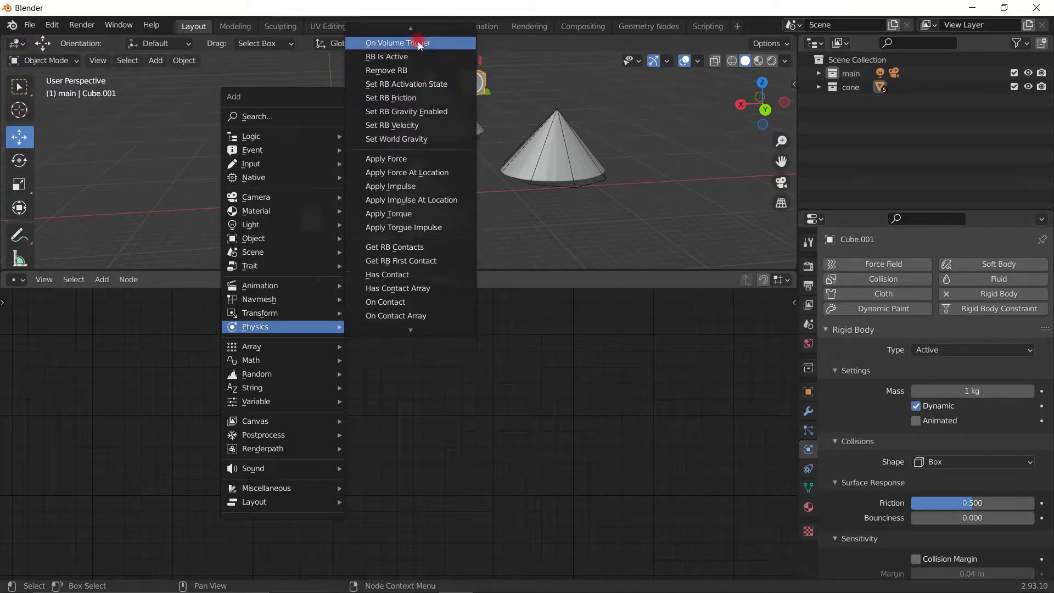
pyautogui.click(436, 139)
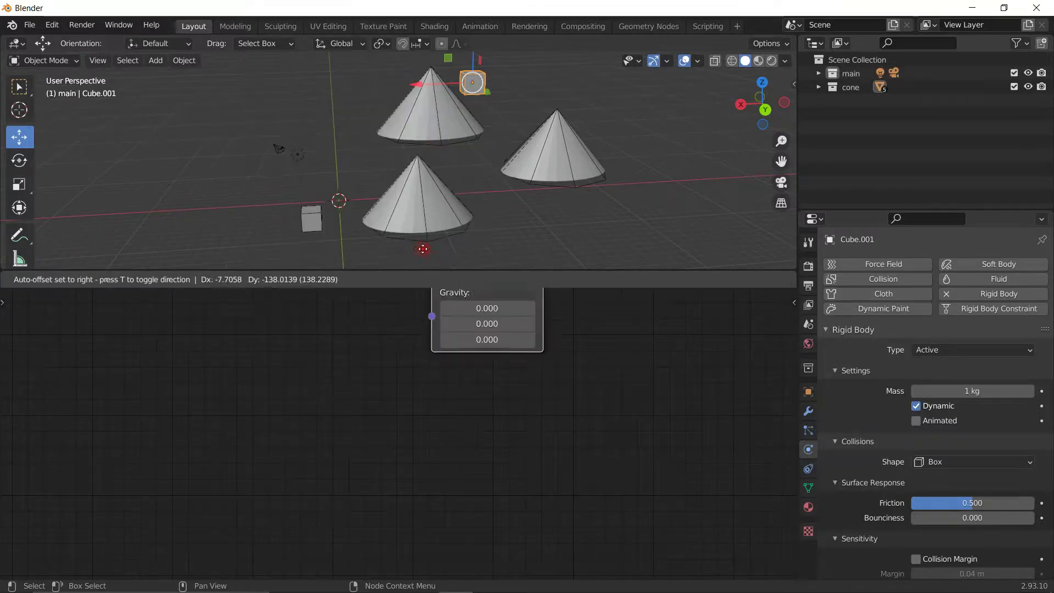
pyautogui.click(394, 384)
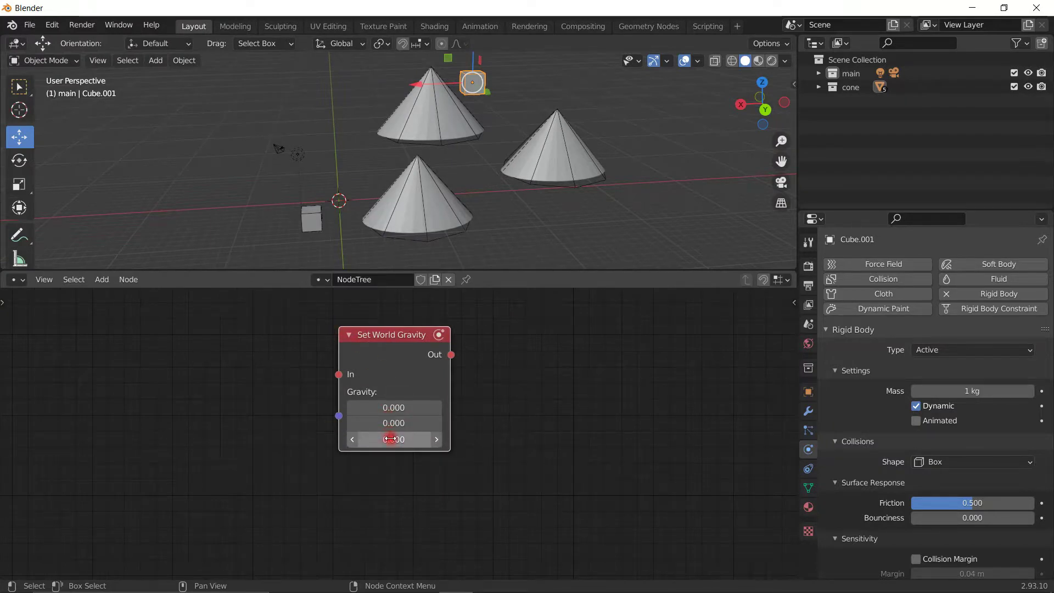
pyautogui.moveTo(401, 371); pyautogui.dragTo(457, 398)
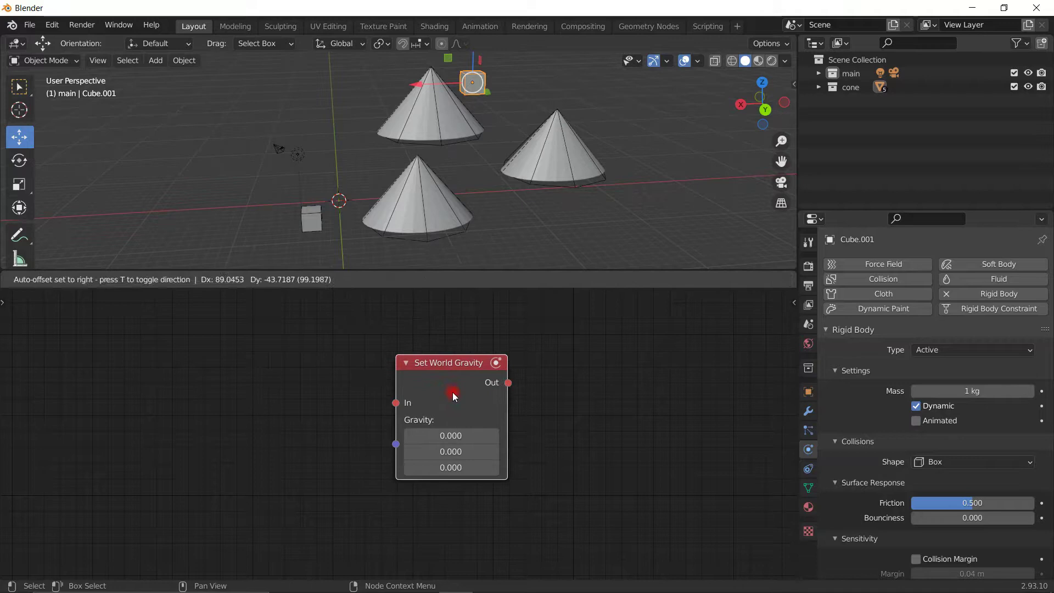
# - Add an On Init node and connect its Out to the In socket of Set World Gravity
pyautogui.hotkey('shift', 'a')
pyautogui.write('on init')
pyautogui.press('Return')
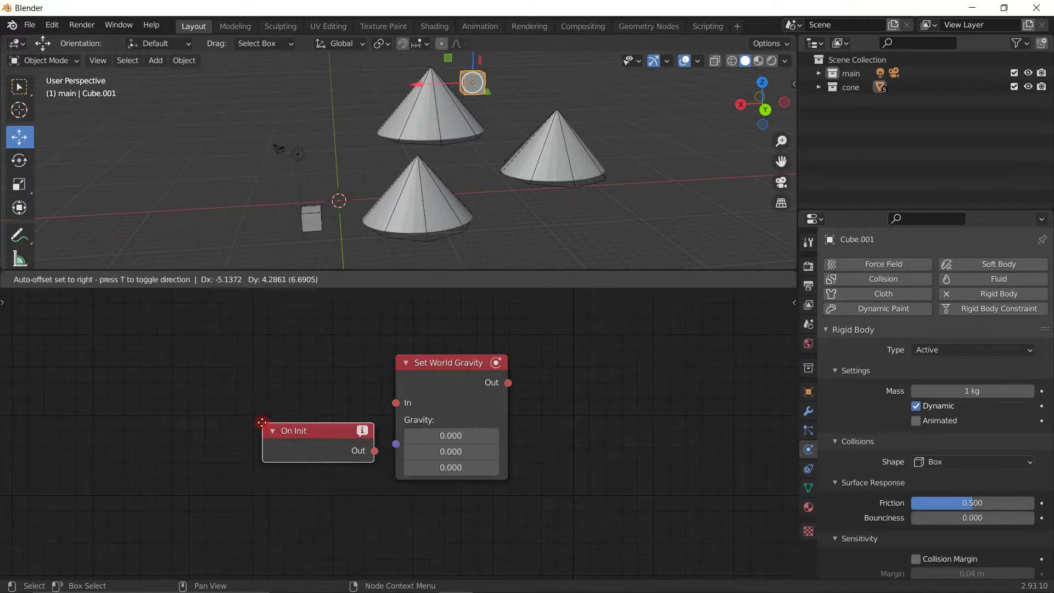
pyautogui.click(226, 377)
pyautogui.moveTo(337, 407); pyautogui.dragTo(398, 403)
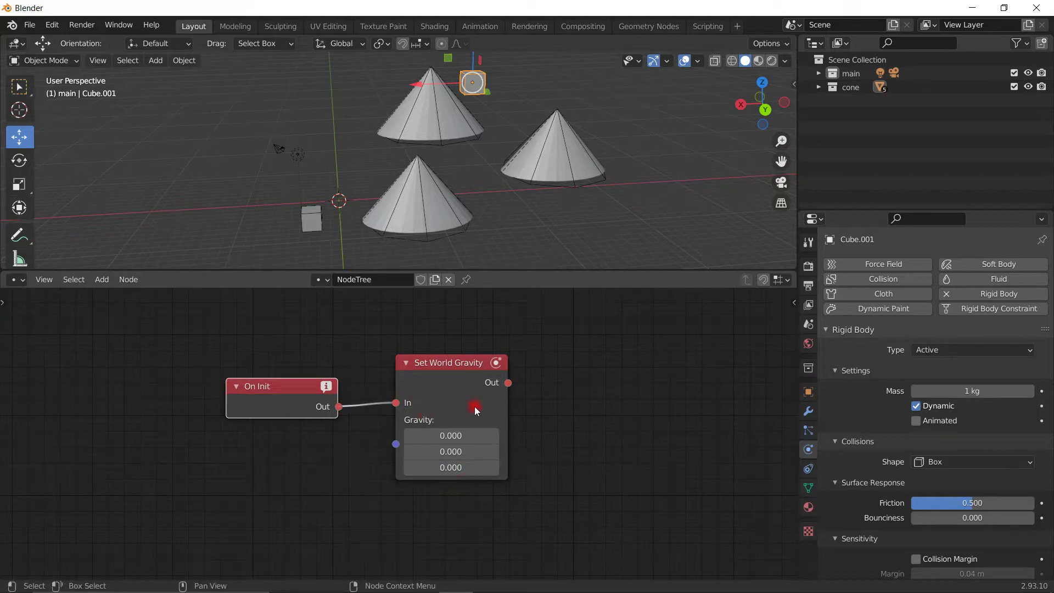
# - Check the Z value in the scene's gravity settings
pyautogui.click(808, 324)
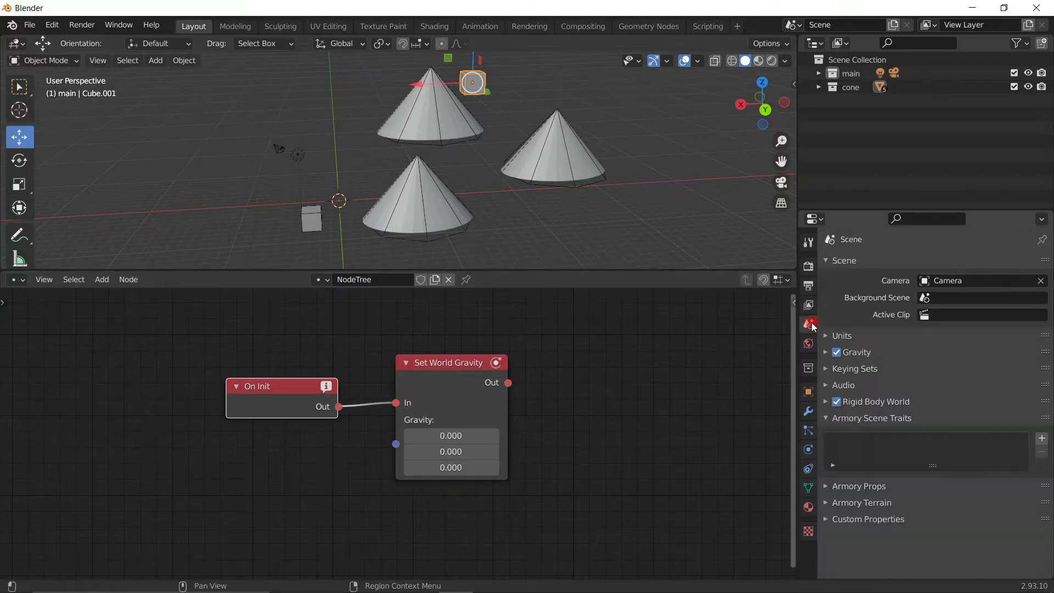
pyautogui.click(827, 353)
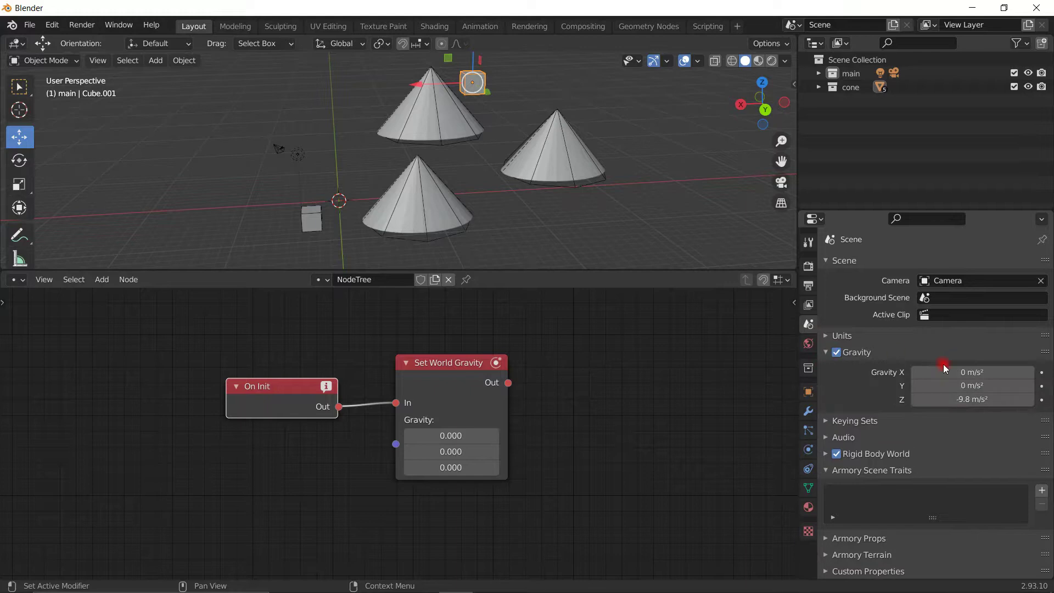
pyautogui.click(986, 402)
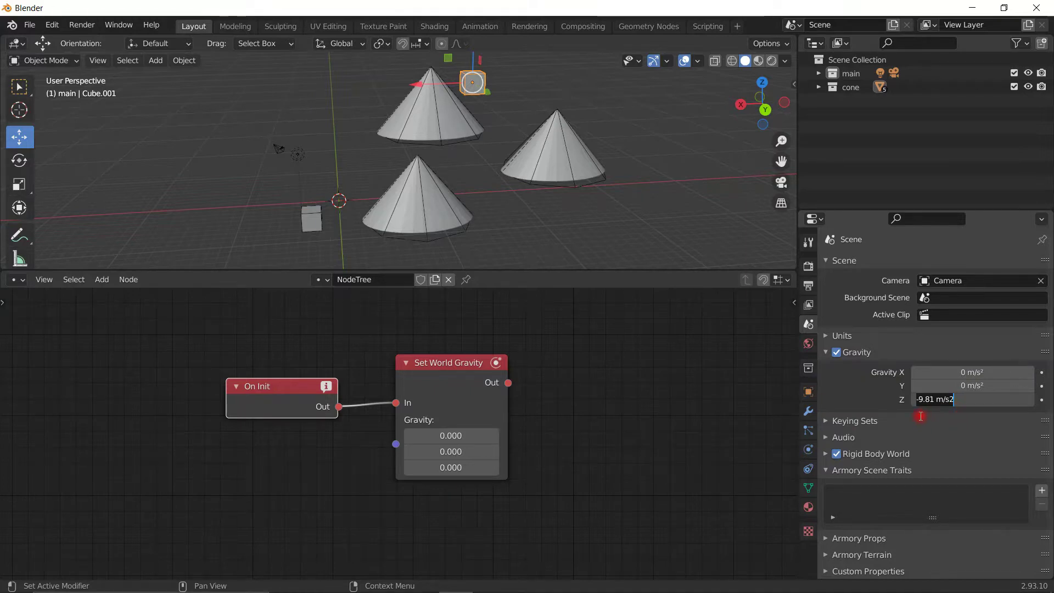
pyautogui.click(598, 422)
# - Set the Z gravity of the Set World Gravity node to -9
pyautogui.click(430, 470)
pyautogui.write('-9')
pyautogui.press('Return')
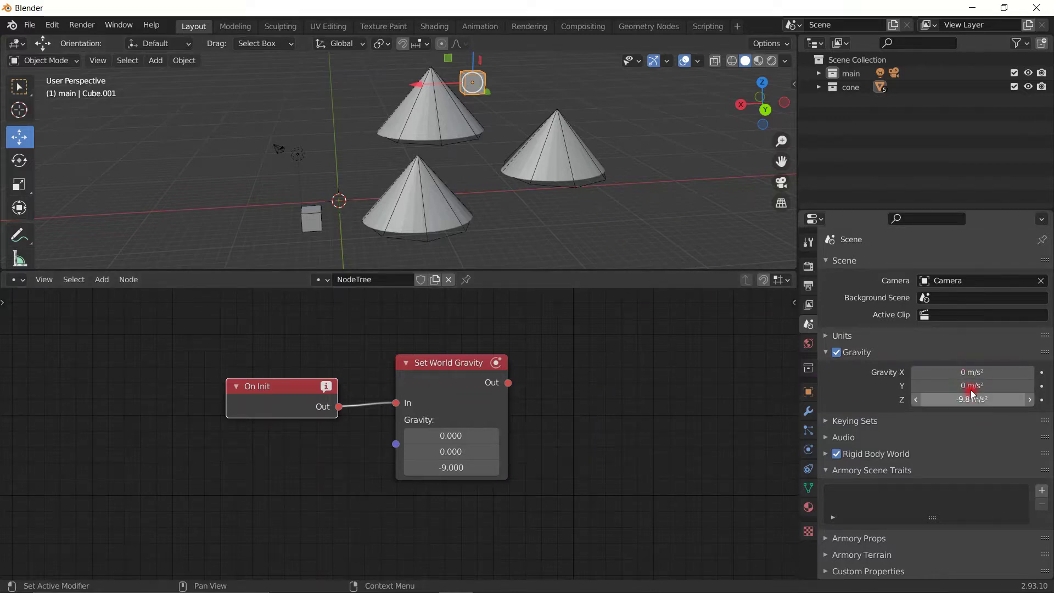
# - Delete the On Init and Set World Gravity nodes from the node tree
pyautogui.press('b')
pyautogui.moveTo(495, 443); pyautogui.dragTo(423, 373)
pyautogui.press('a')
pyautogui.press('x')
# - Select the cone standing apart from the other two and set its rigid body mass to 50 kg
pyautogui.click(567, 143)
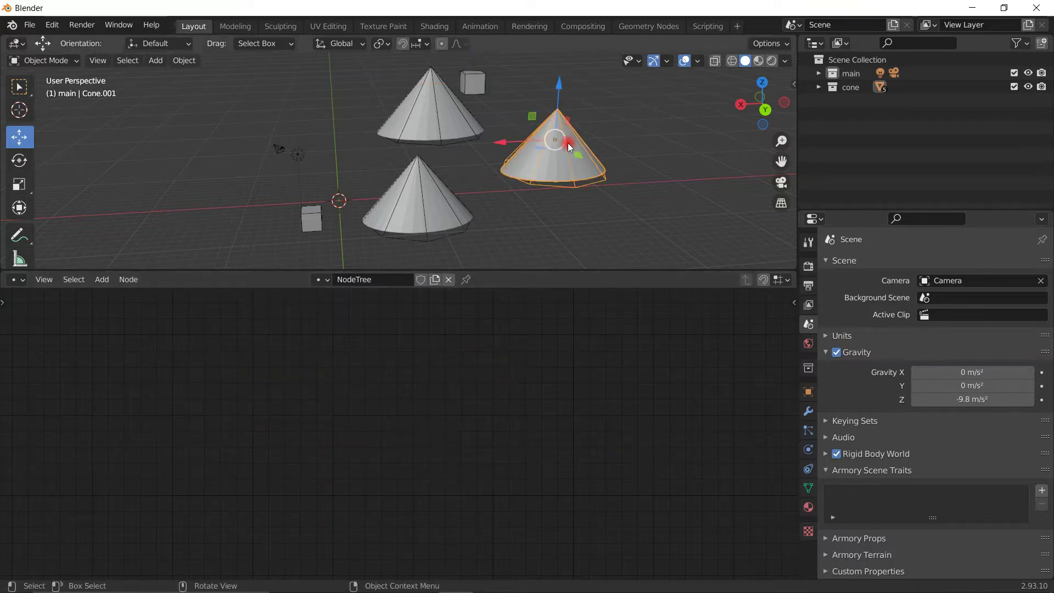
pyautogui.click(809, 449)
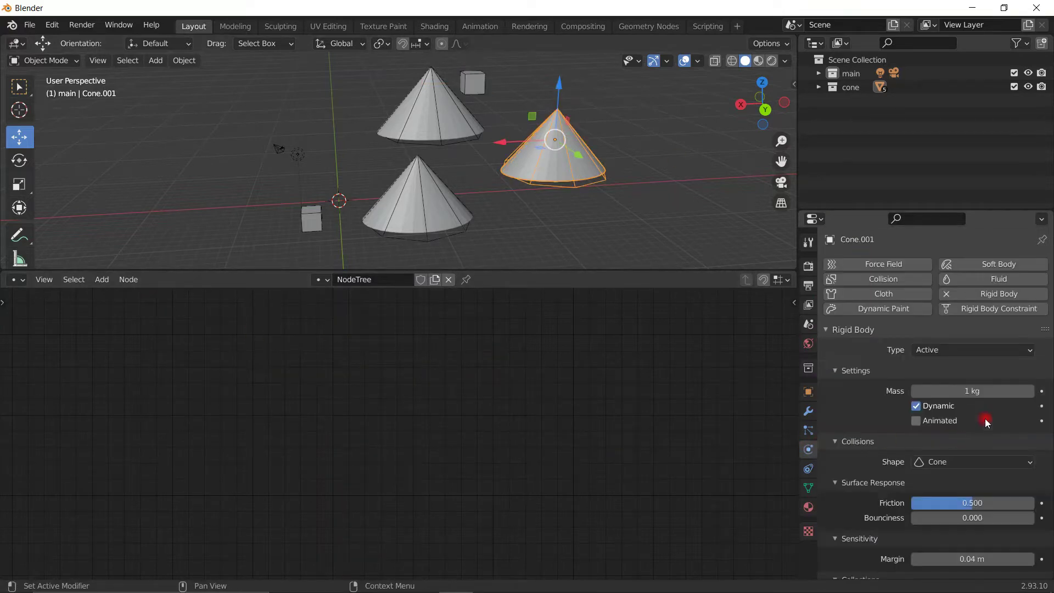
pyautogui.click(956, 393)
pyautogui.write('50')
pyautogui.press('Return')
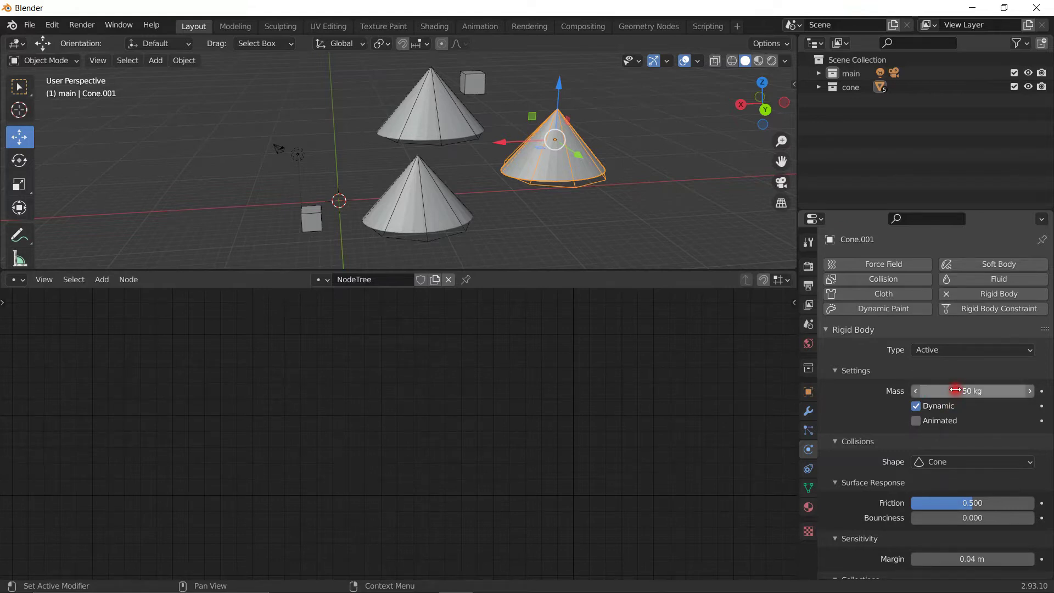
# - Review the scene's gravity settings and view the cones from a different angle
pyautogui.click(810, 325)
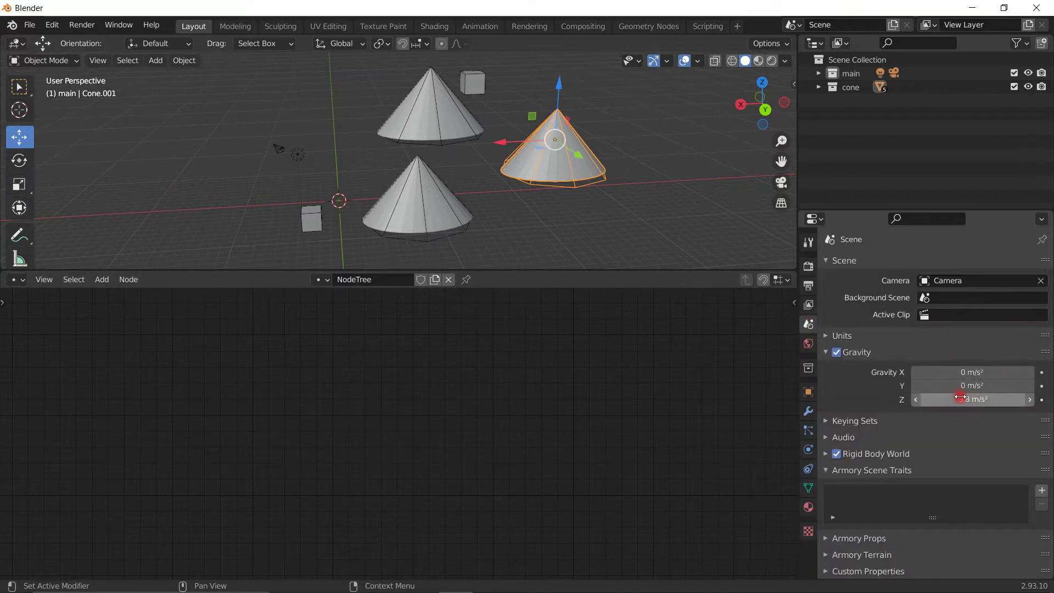
pyautogui.scroll(-6, 628, 261)
pyautogui.moveTo(515, 189); pyautogui.dragTo(511, 171, button='middle')
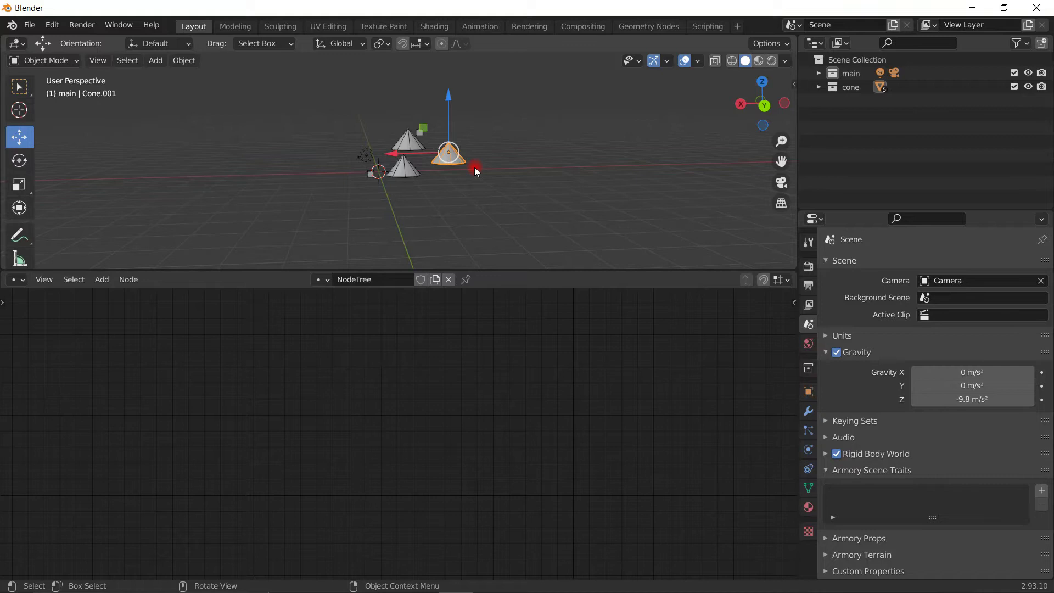
pyautogui.moveTo(480, 166)
pyautogui.mouseDown(button='middle')
pyautogui.moveTo(558, 164)
pyautogui.moveTo(516, 196)
pyautogui.moveTo(488, 160)
pyautogui.moveTo(477, 165)
pyautogui.mouseUp(button='middle')
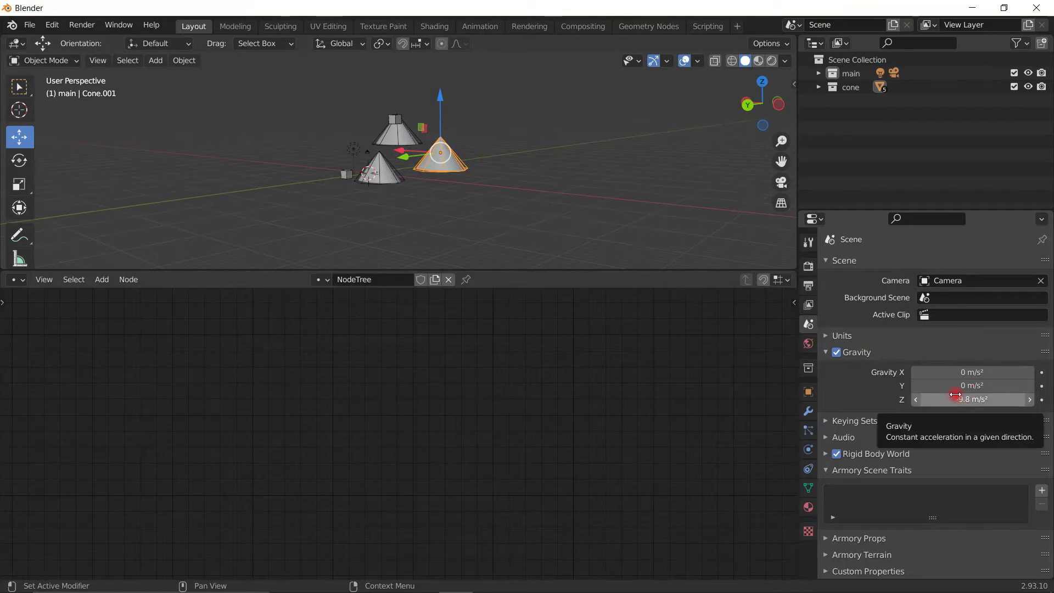
# - Select all objects in the scene, including the cones, cubes, camera and light, and delete them
pyautogui.moveTo(499, 193); pyautogui.dragTo(311, 95)
pyautogui.scroll(5, 496, 168)
pyautogui.moveTo(482, 170); pyautogui.dragTo(550, 167, button='middle')
pyautogui.scroll(-3, 559, 195)
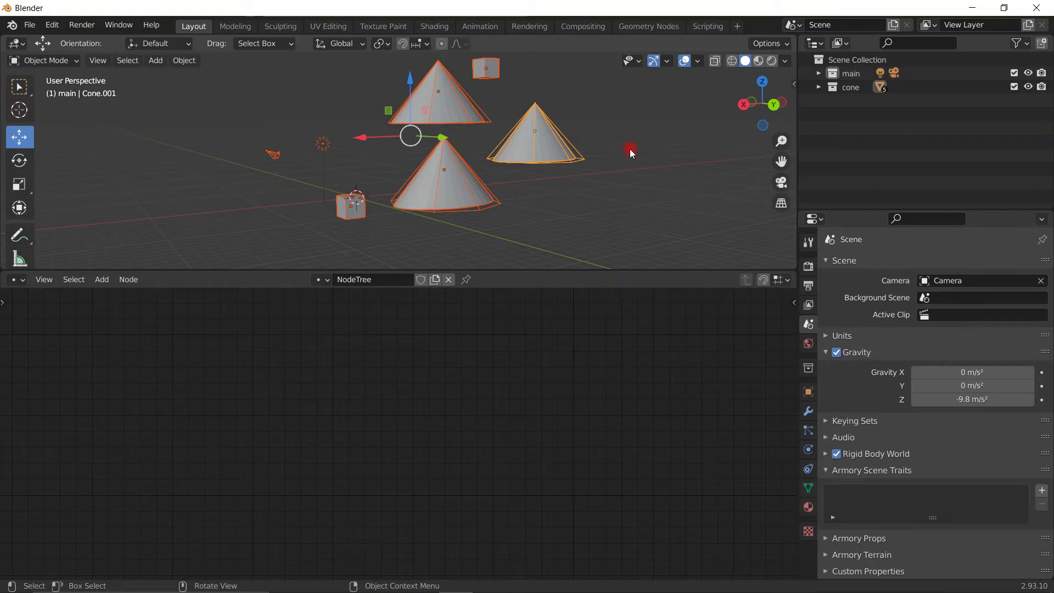
pyautogui.press('Delete')
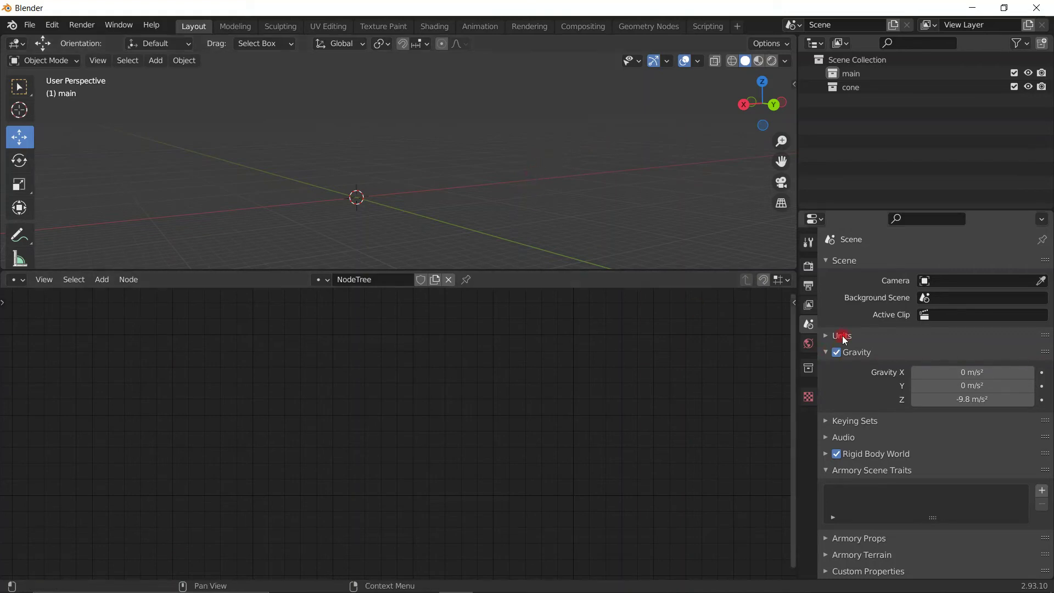
# - Open the render properties and bring the Armory Player settings into view
pyautogui.click(808, 266)
pyautogui.scroll(-5, 933, 398)
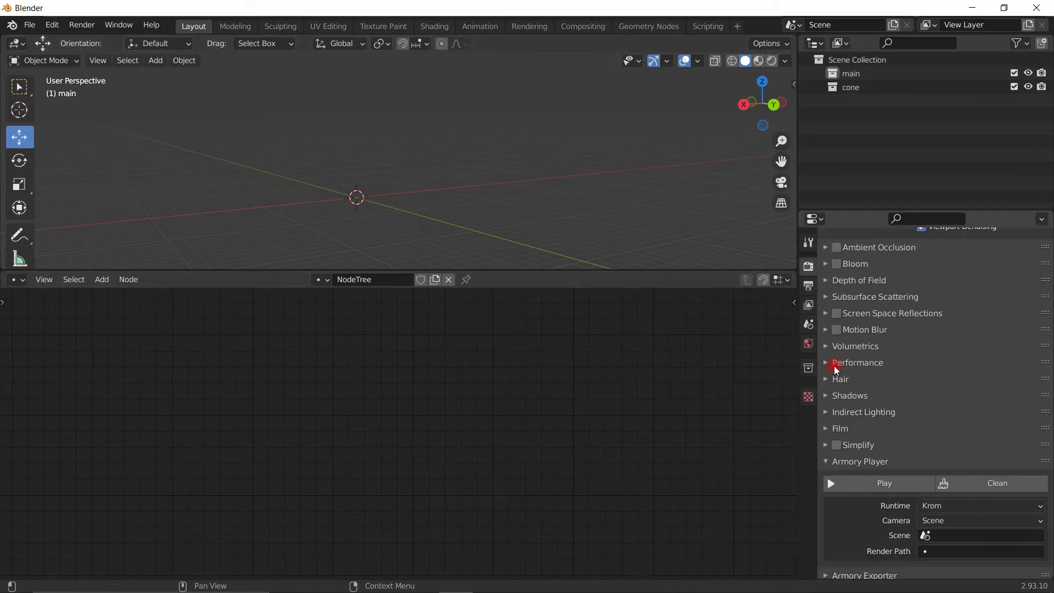